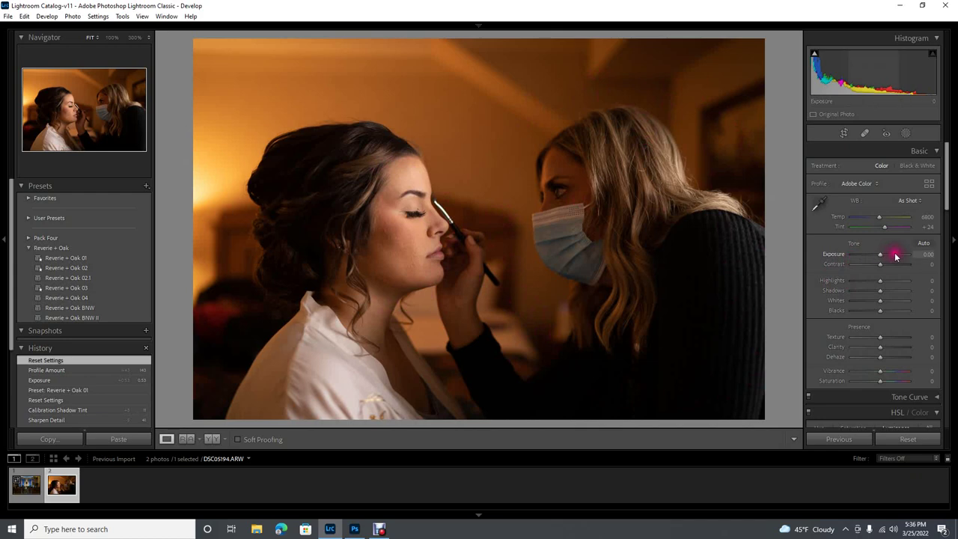
Raise the exposure of the makeup photo to +0.35.
{"action": "left_click_drag", "start_coordinate": [881, 258], "coordinate": [882, 254]}
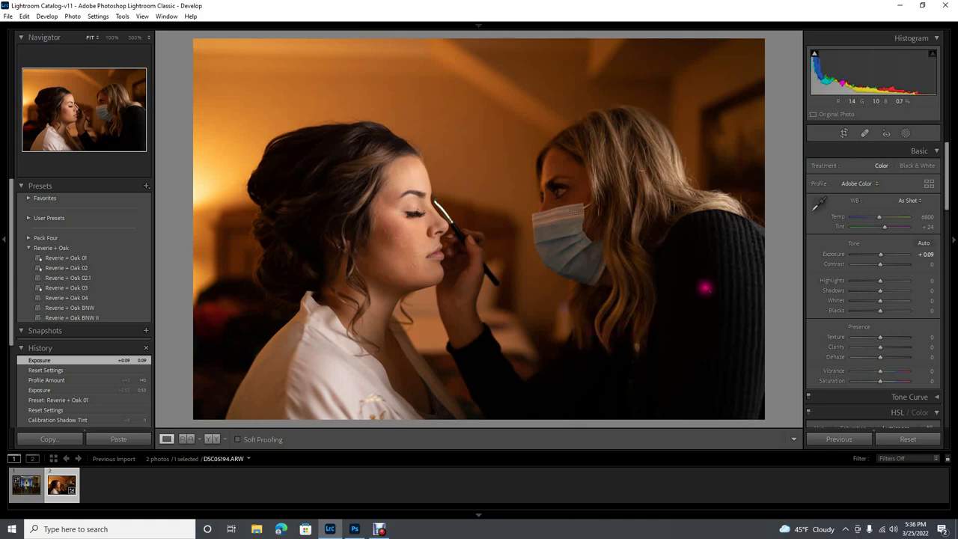
{"action": "left_click", "coordinate": [881, 256]}
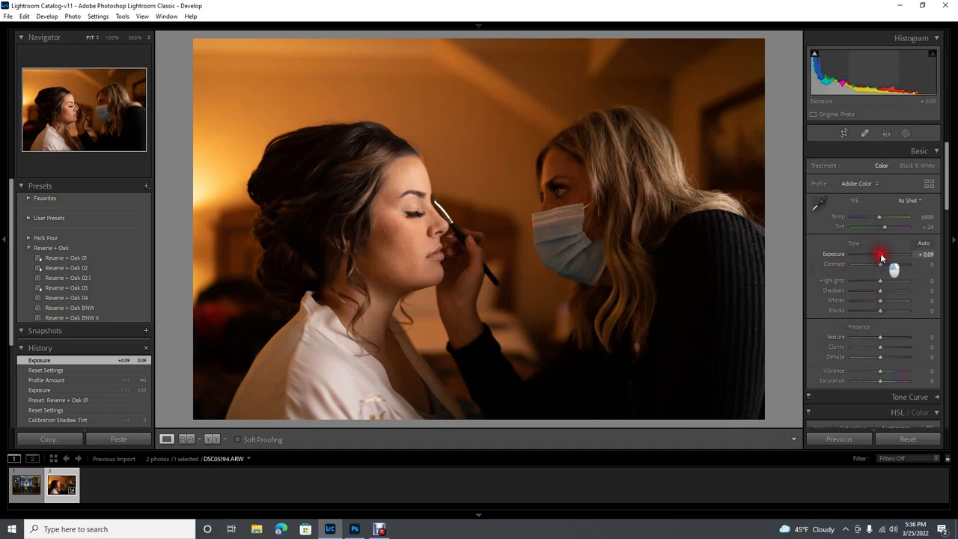
{"action": "left_click_drag", "start_coordinate": [881, 258], "coordinate": [884, 258]}
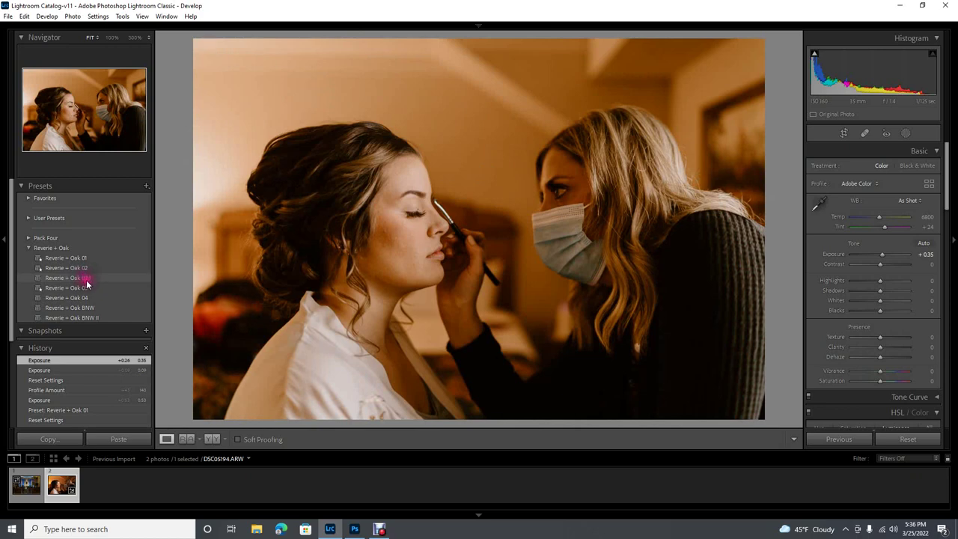
Compare the Reverie + Oak presets on the photo and apply Reverie + Oak 02.
{"action": "left_click", "coordinate": [86, 280]}
{"action": "left_click", "coordinate": [85, 280]}
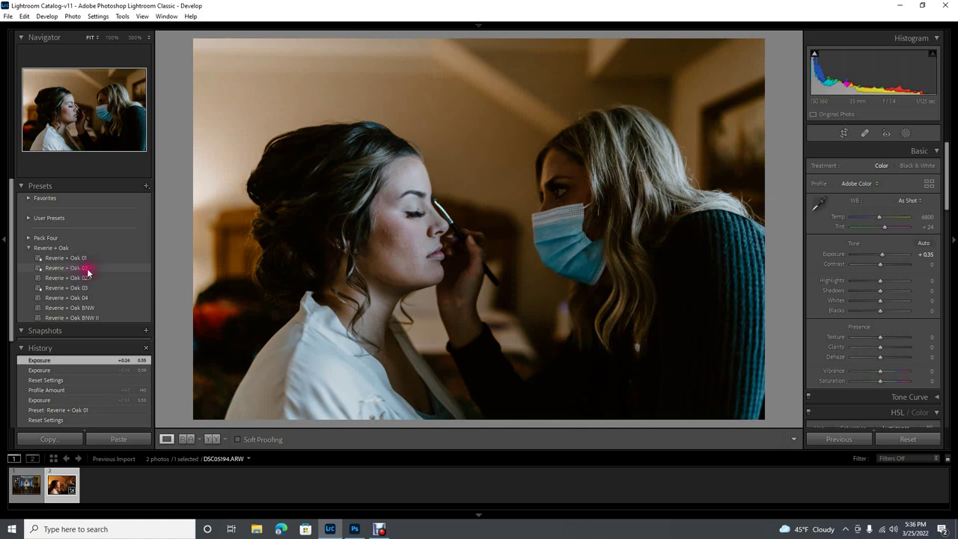
{"action": "left_click", "coordinate": [79, 269]}
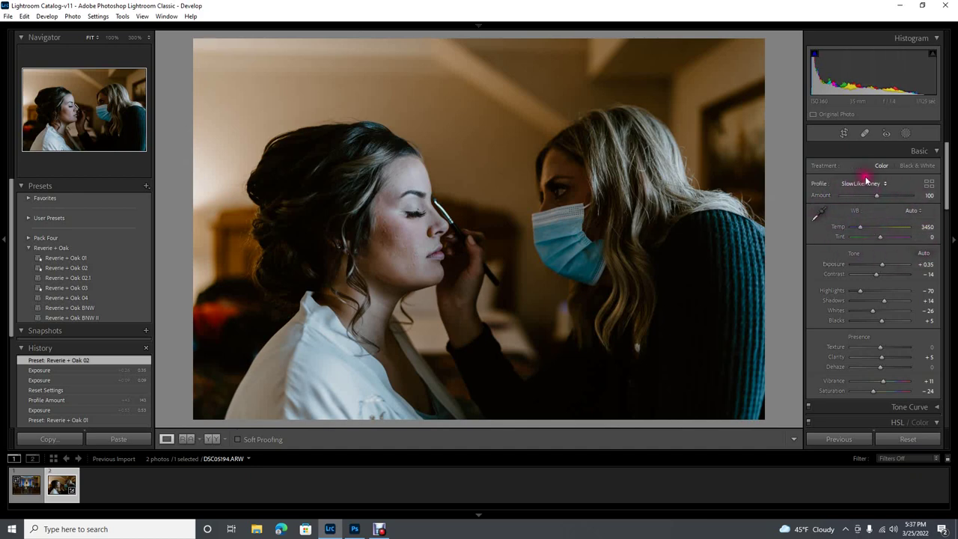
Try the SlowLikeHoney profile at amount 200, inspect the bride's skin up close, and reduce the amount to 98.
{"action": "left_click_drag", "start_coordinate": [877, 197], "coordinate": [934, 200]}
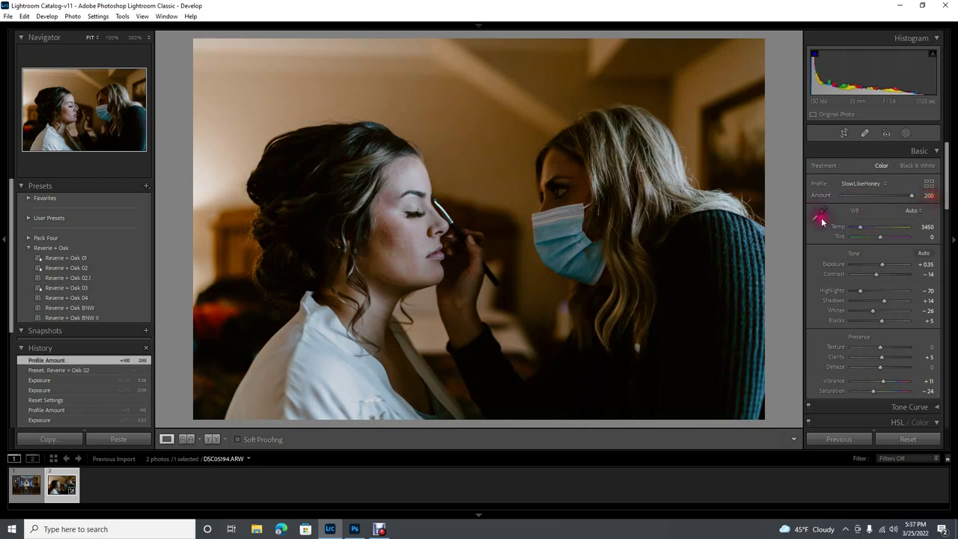
{"action": "left_click", "coordinate": [403, 236]}
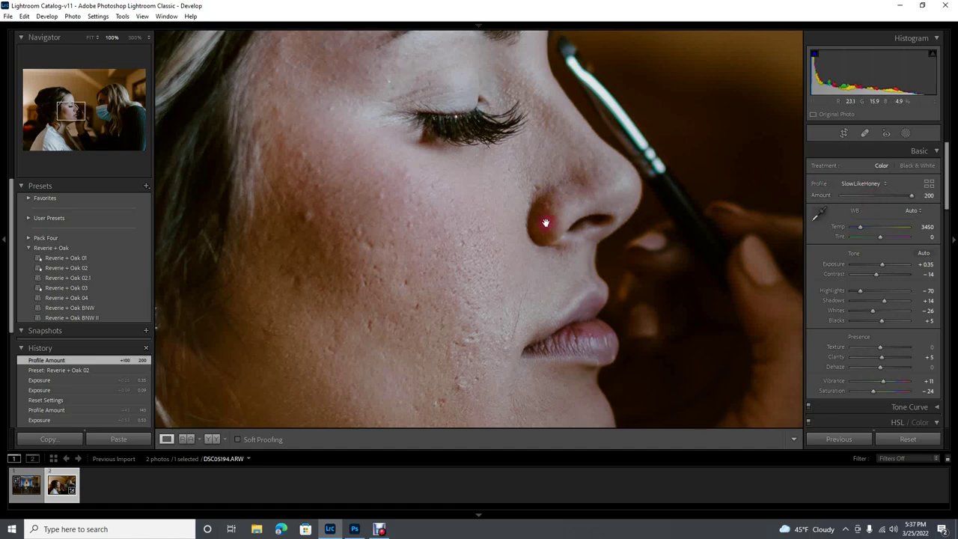
{"action": "left_click", "coordinate": [537, 255]}
{"action": "left_click_drag", "start_coordinate": [912, 196], "coordinate": [875, 204]}
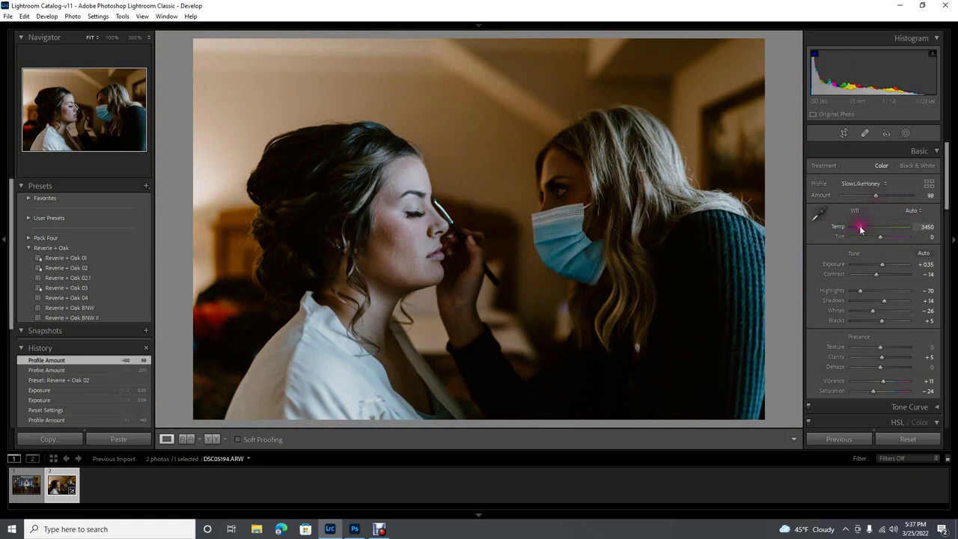
Check the bride's skin up close and set the white balance temperature to 3754.
{"action": "left_click", "coordinate": [396, 228]}
{"action": "left_click_drag", "start_coordinate": [522, 227], "coordinate": [497, 251]}
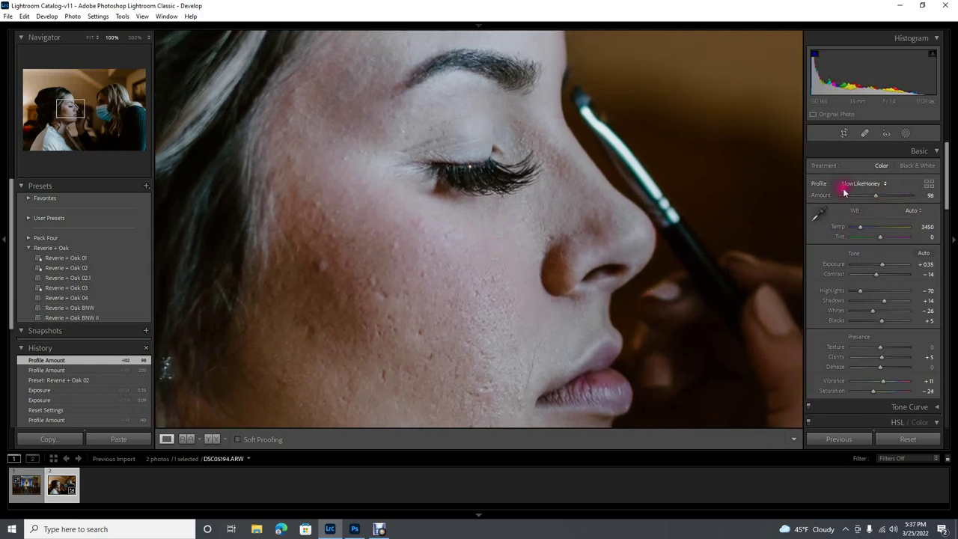
{"action": "left_click", "coordinate": [861, 228]}
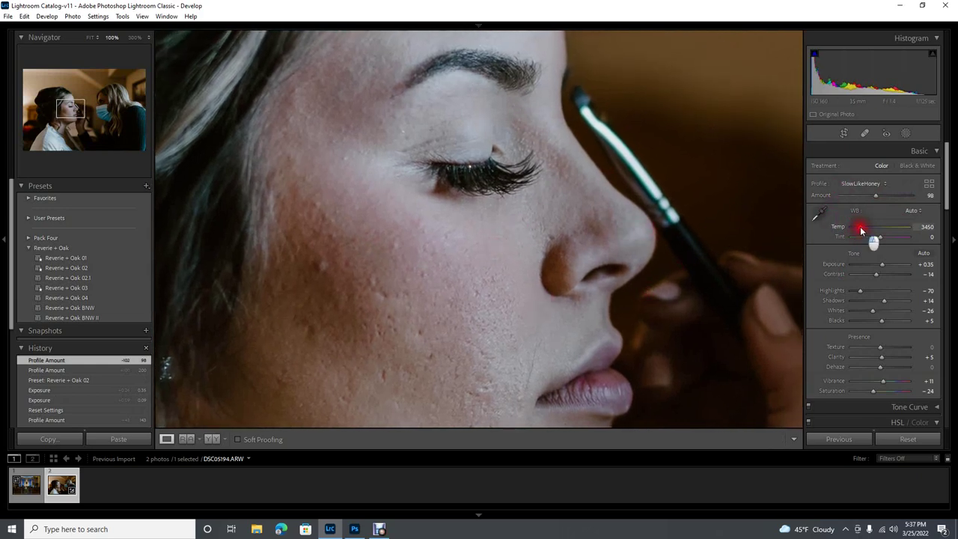
{"action": "left_click_drag", "start_coordinate": [860, 230], "coordinate": [863, 228]}
{"action": "left_click", "coordinate": [417, 254]}
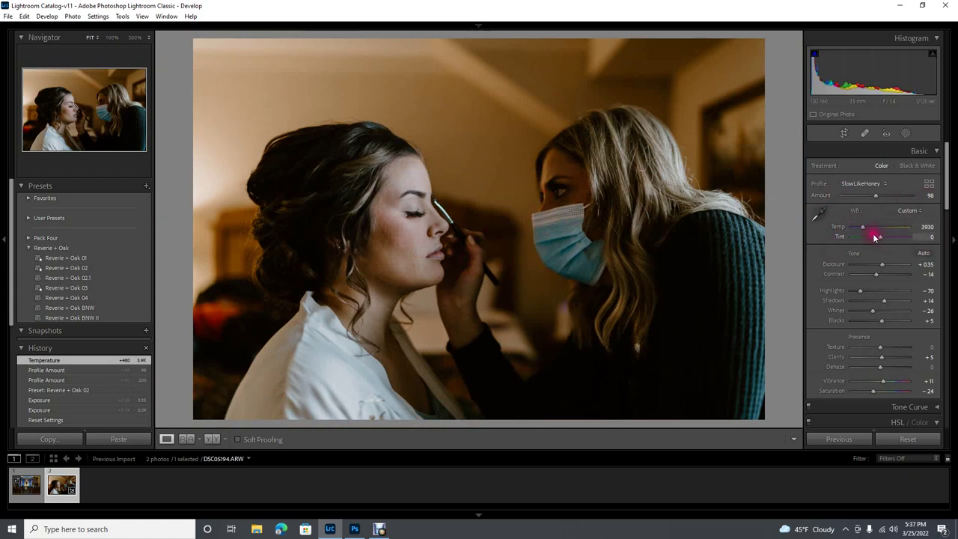
{"action": "left_click_drag", "start_coordinate": [865, 230], "coordinate": [864, 228]}
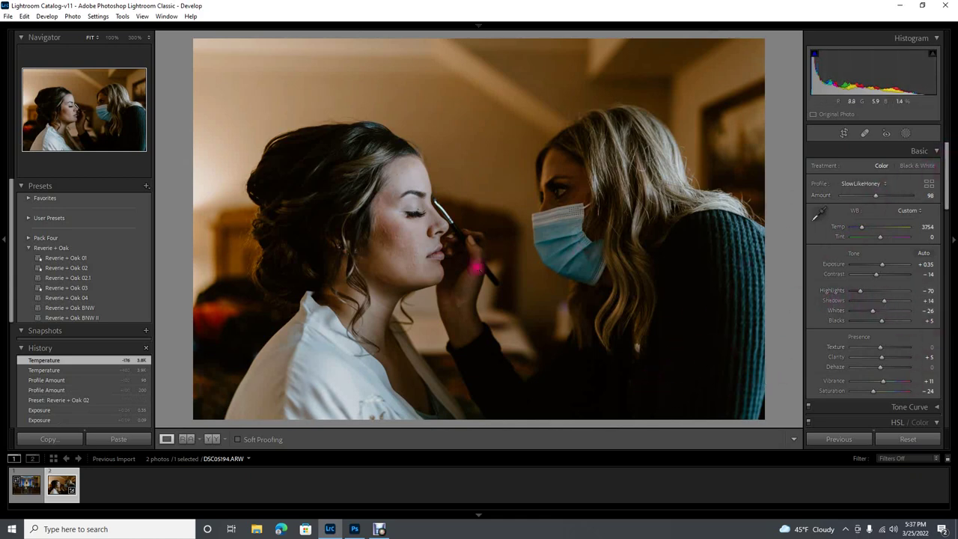
Compare the SlowLikeHoney profile at amount 0, then set its amount to 102.
{"action": "left_click_drag", "start_coordinate": [873, 193], "coordinate": [829, 213]}
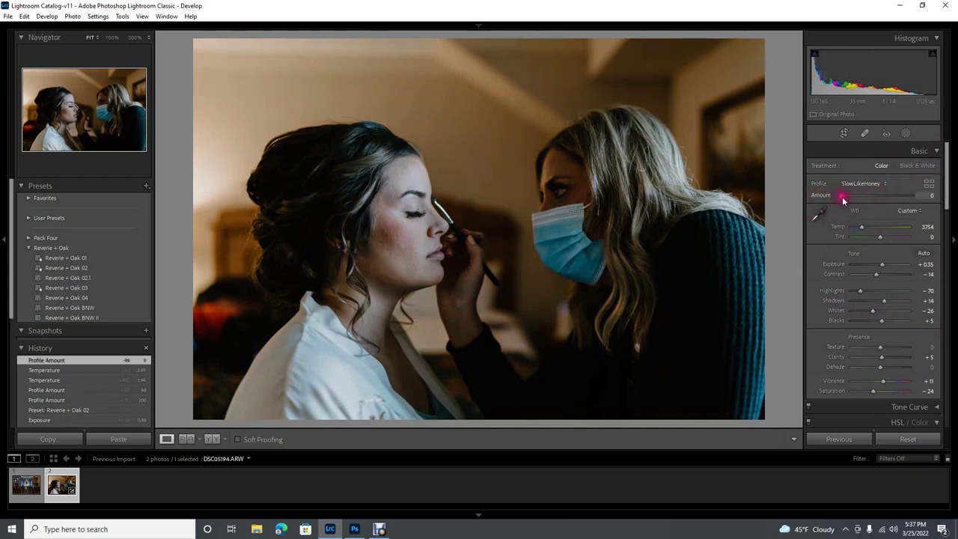
{"action": "left_click_drag", "start_coordinate": [849, 195], "coordinate": [876, 214]}
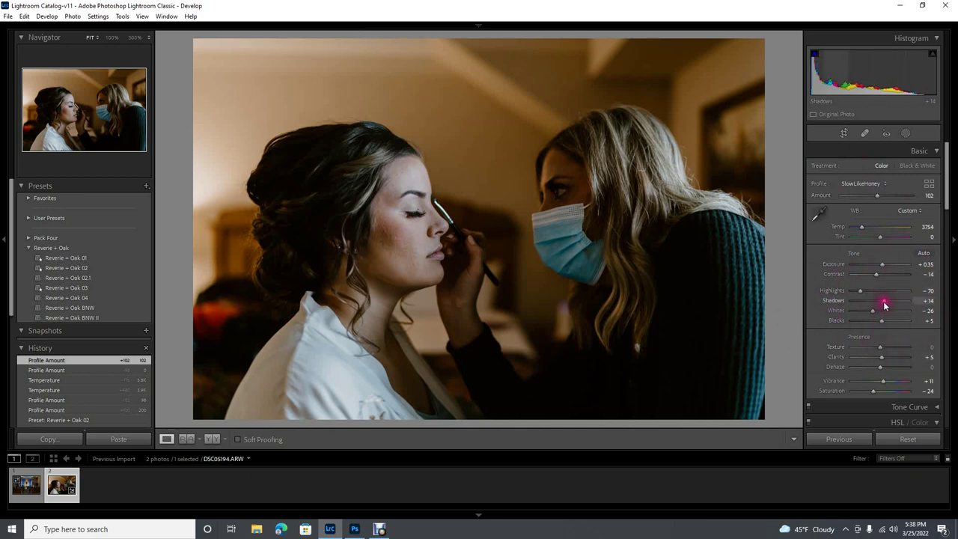
Lift the dark tones by setting Shadows to +35 and Blacks to +32.
{"action": "left_click_drag", "start_coordinate": [884, 305], "coordinate": [890, 305]}
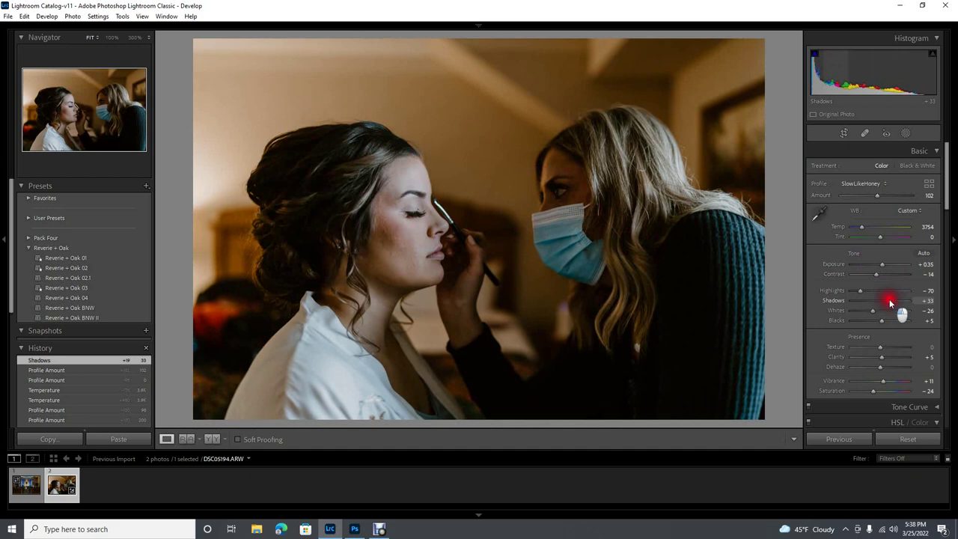
{"action": "left_click_drag", "start_coordinate": [890, 303], "coordinate": [890, 302]}
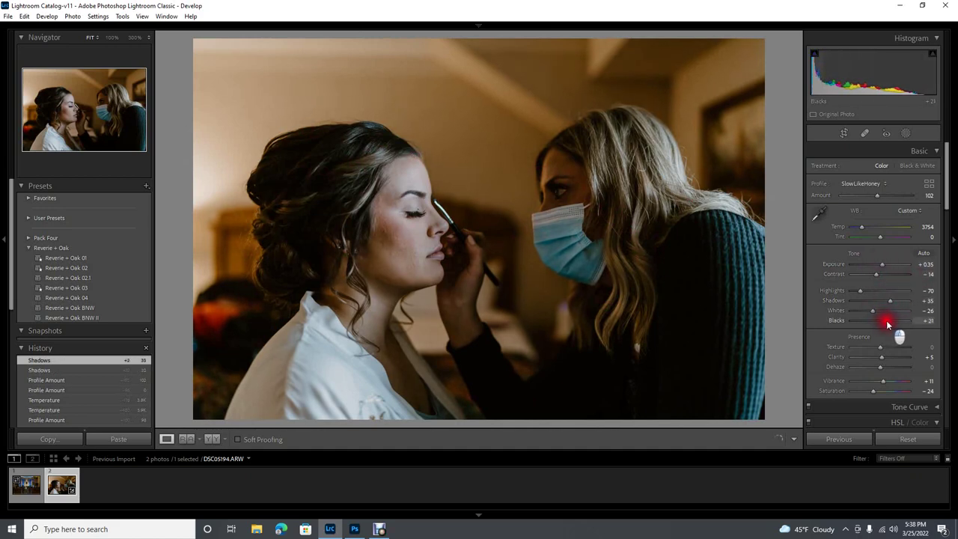
{"action": "left_click_drag", "start_coordinate": [892, 326], "coordinate": [890, 325]}
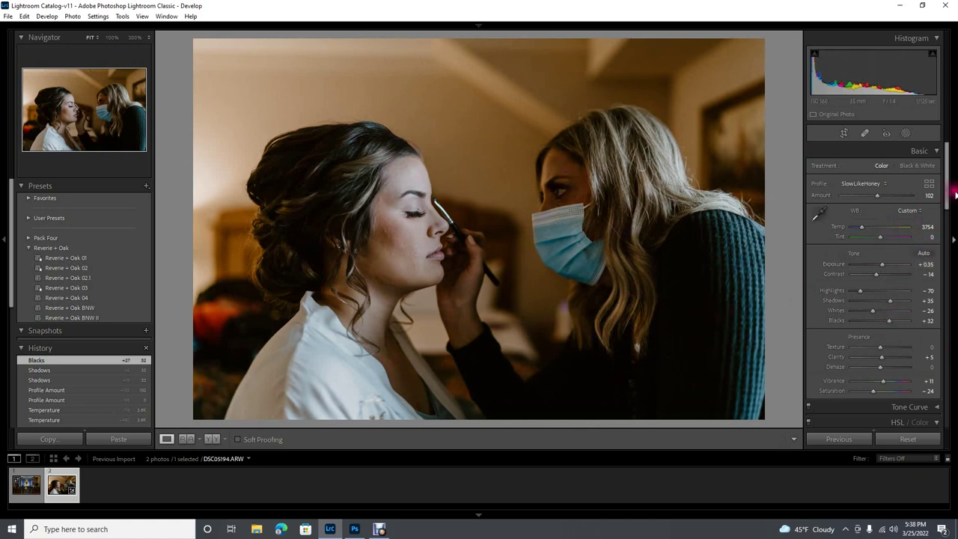
Apply the Auto Upright perspective correction to the photo.
{"action": "left_click_drag", "start_coordinate": [948, 188], "coordinate": [949, 423]}
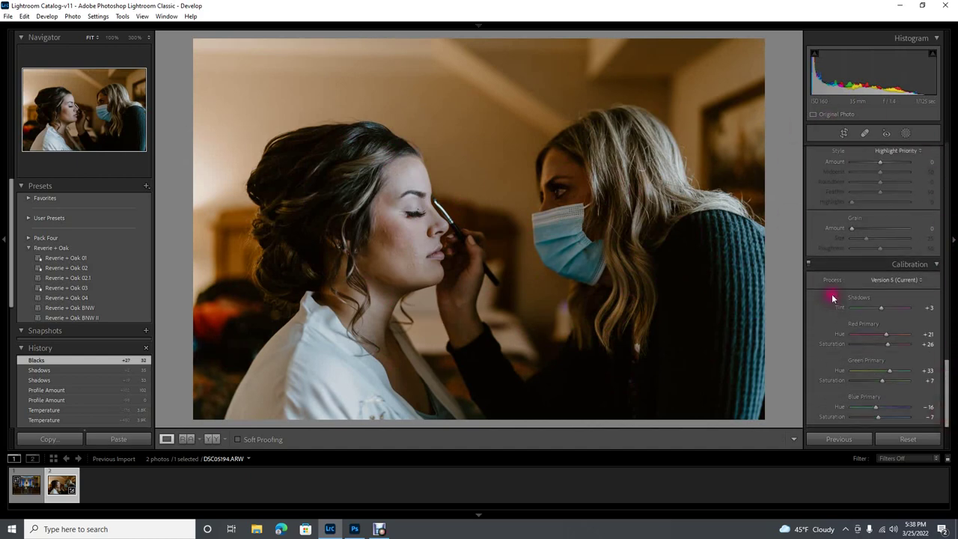
{"action": "scroll", "coordinate": [915, 302], "scroll_direction": "up", "scroll_amount": 8}
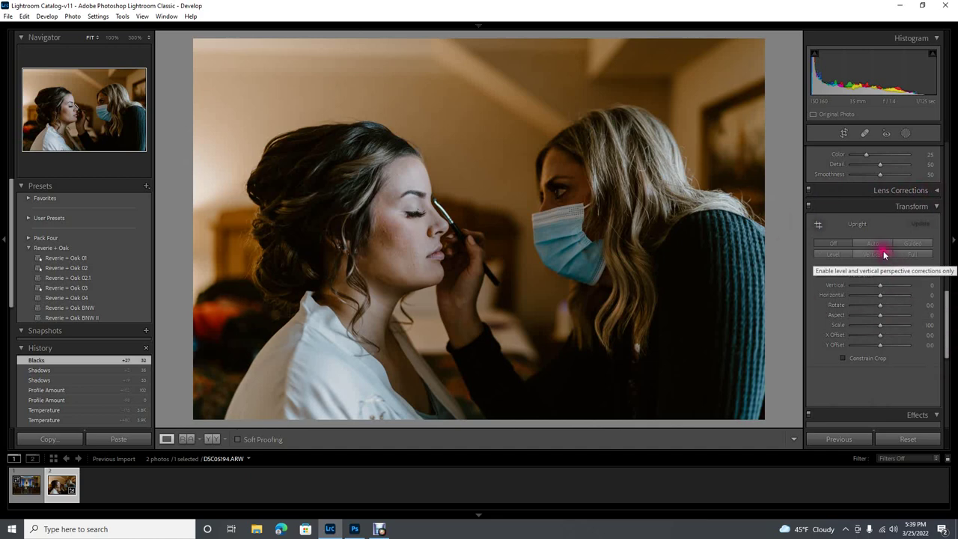
{"action": "left_click", "coordinate": [911, 244]}
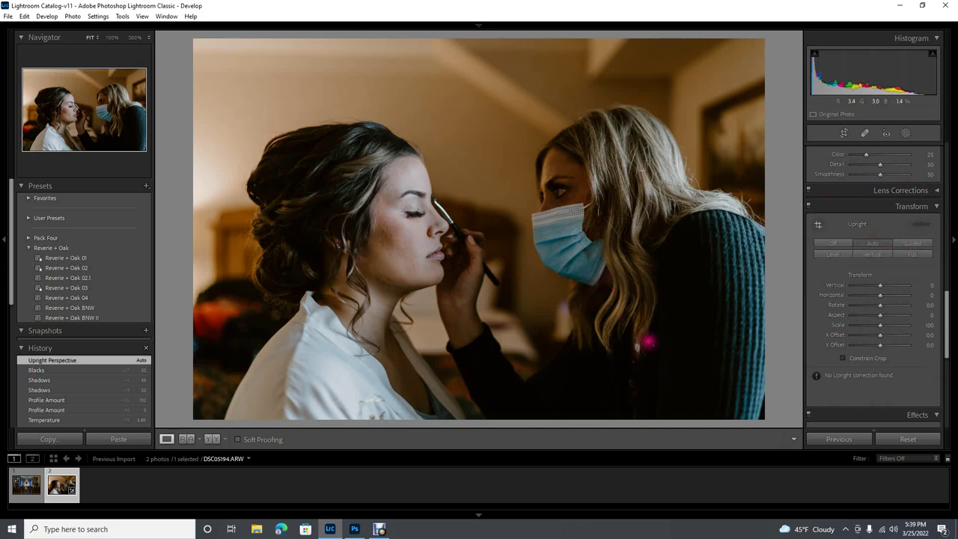
{"action": "left_click_drag", "start_coordinate": [947, 314], "coordinate": [949, 145]}
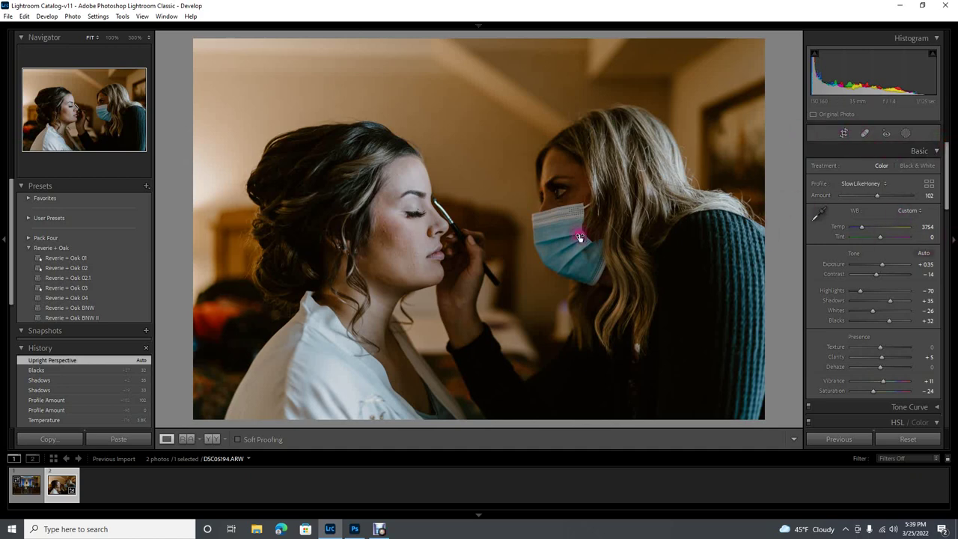
Crop the photo slightly tighter at the 2 x 3 / 4 x 6 aspect ratio, reposition it within the frame, and commit the crop.
{"action": "left_click", "coordinate": [846, 133]}
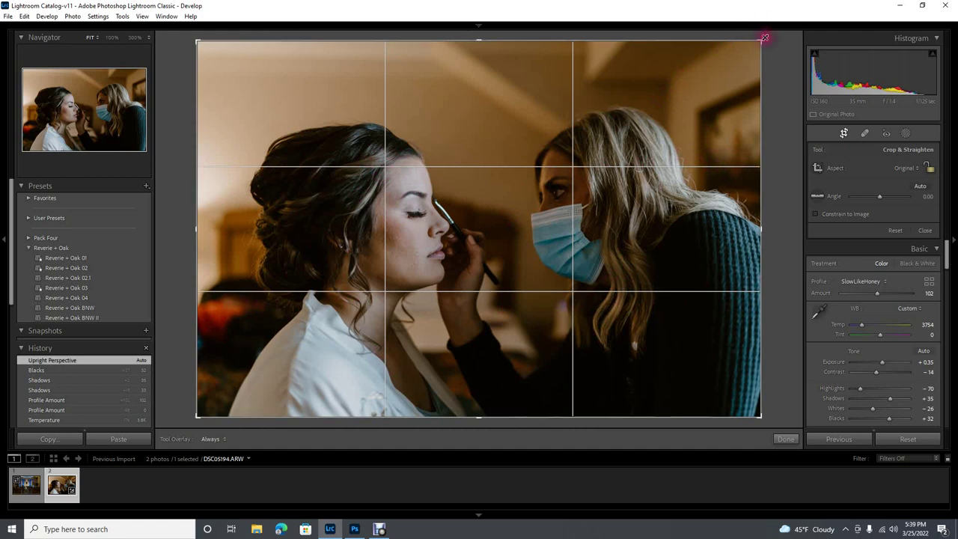
{"action": "left_click_drag", "start_coordinate": [765, 39], "coordinate": [753, 41]}
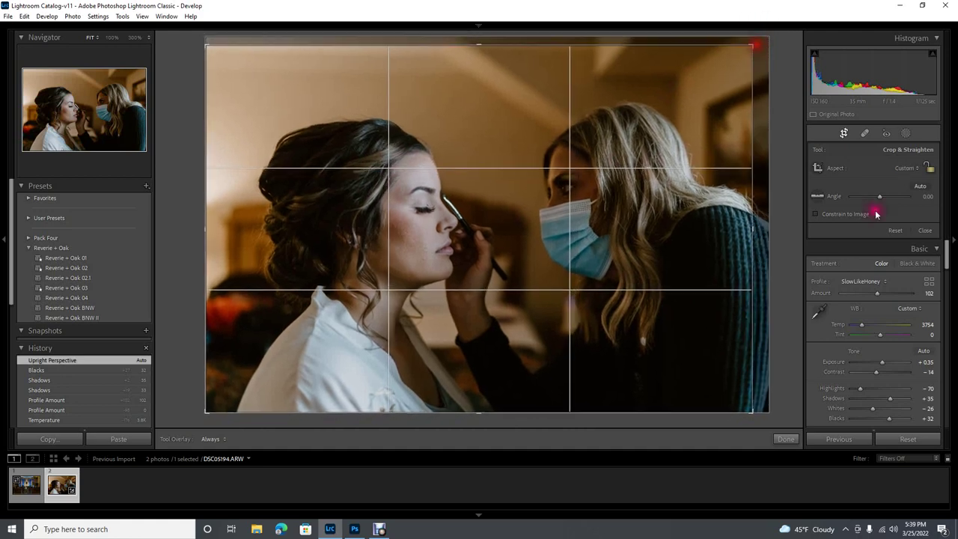
{"action": "left_click", "coordinate": [927, 170]}
{"action": "left_click", "coordinate": [908, 170]}
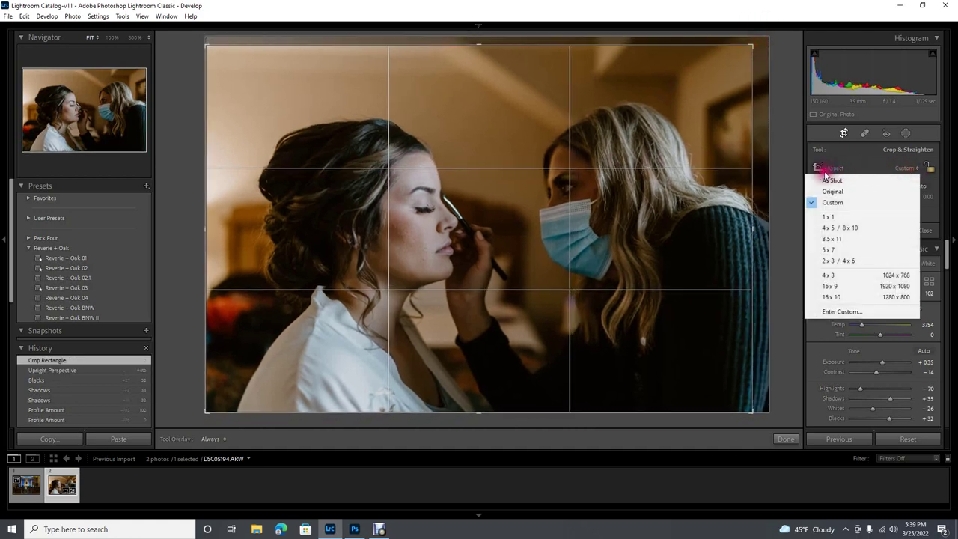
{"action": "left_click", "coordinate": [849, 264]}
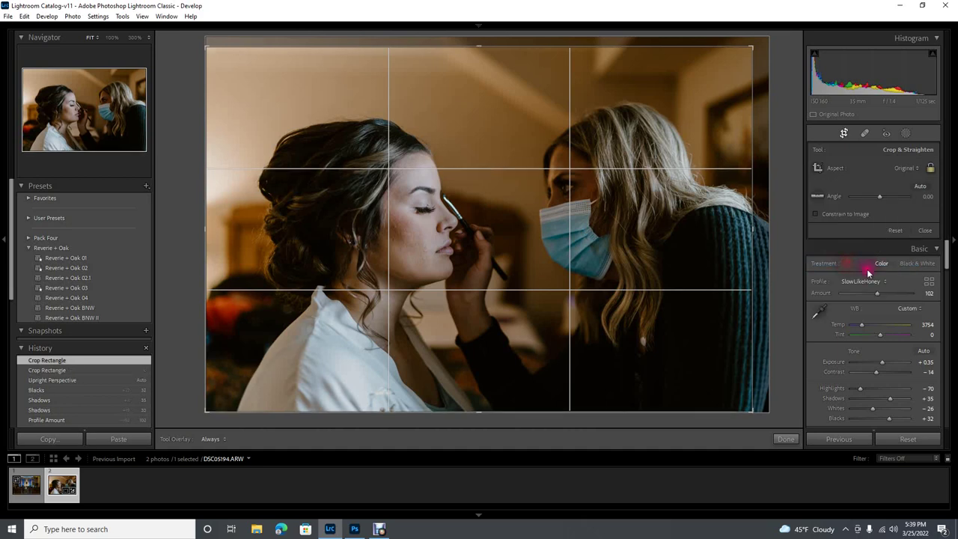
{"action": "left_click", "coordinate": [634, 235]}
{"action": "mouse_move", "coordinate": [632, 235]}
{"action": "left_mouse_down"}
{"action": "mouse_move", "coordinate": [618, 231]}
{"action": "mouse_move", "coordinate": [633, 235]}
{"action": "left_mouse_up"}
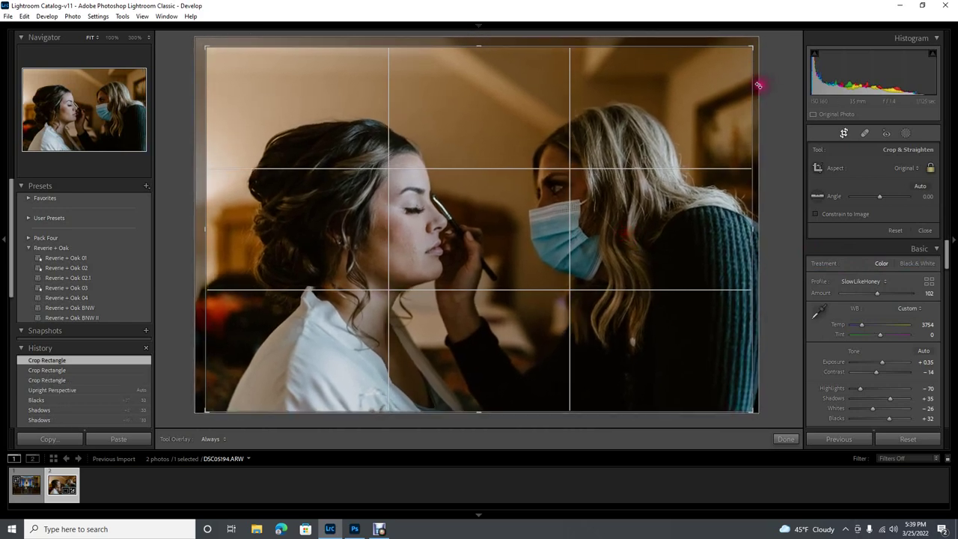
{"action": "key", "text": "Return"}
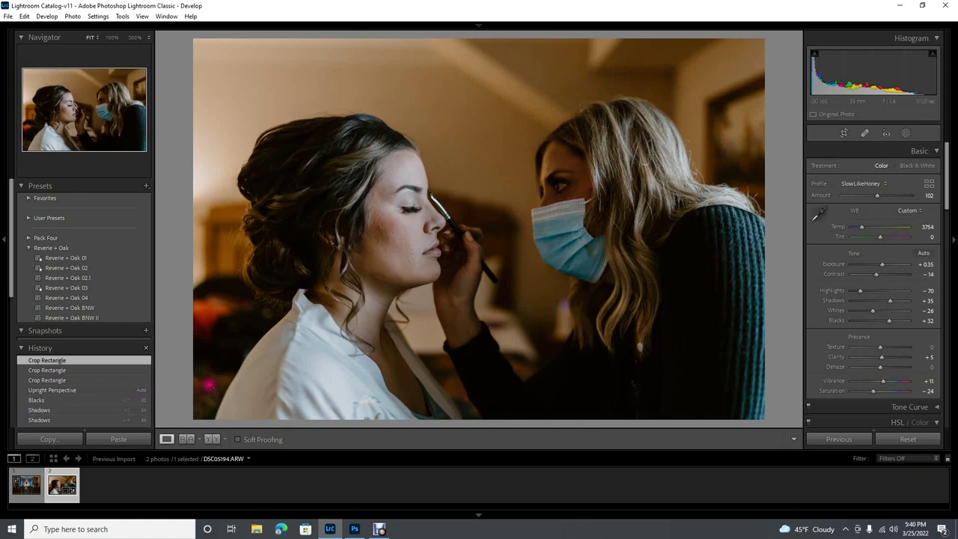
Convert the photo to black and white with the Reverie + Oak BNW II preset.
{"action": "mouse_move", "coordinate": [70, 319]}
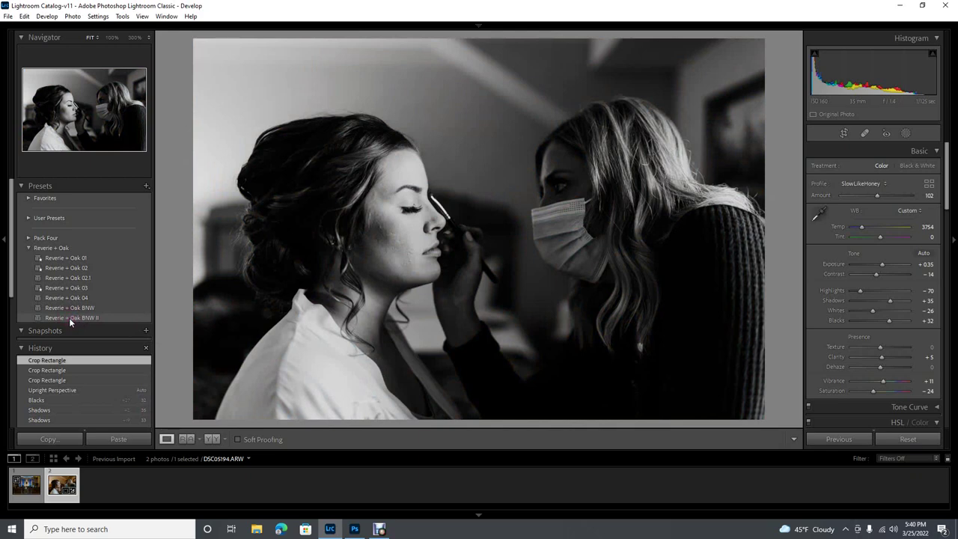
{"action": "left_click", "coordinate": [69, 318]}
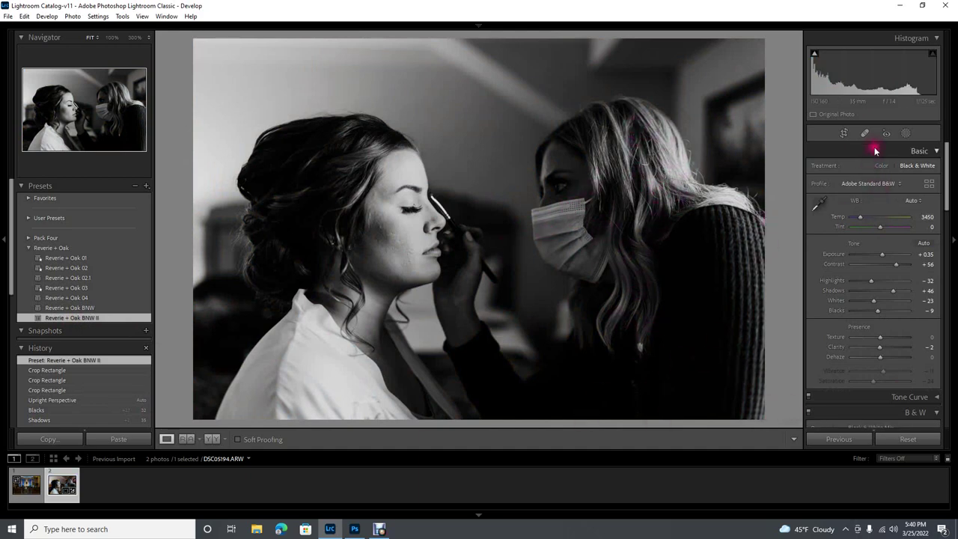
Brighten the makeup artist's side with a linear gradient mask from the photo's right edge to the bride's face, setting exposure to 0.77.
{"action": "left_click", "coordinate": [906, 134]}
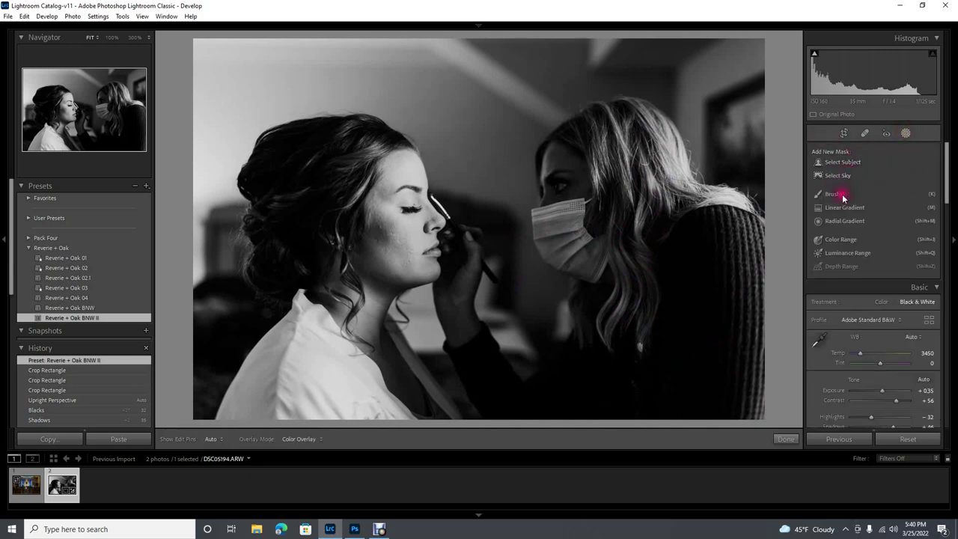
{"action": "left_click", "coordinate": [842, 208]}
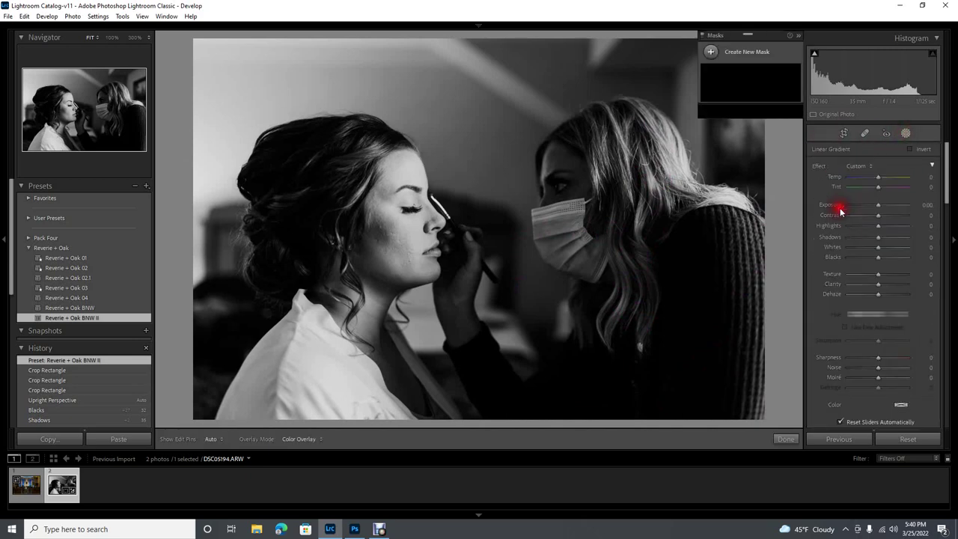
{"action": "left_click", "coordinate": [857, 166]}
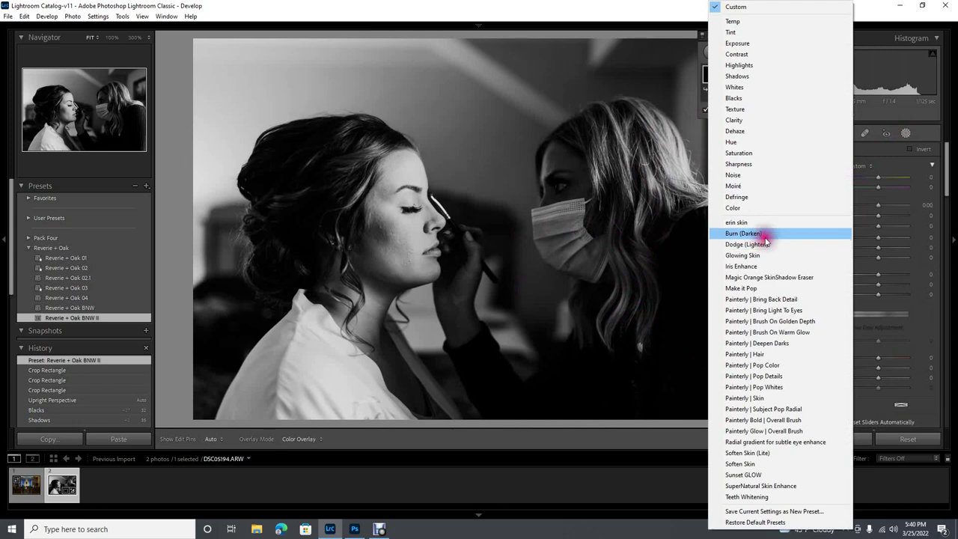
{"action": "left_click", "coordinate": [737, 43]}
{"action": "left_click_drag", "start_coordinate": [776, 215], "coordinate": [416, 219]}
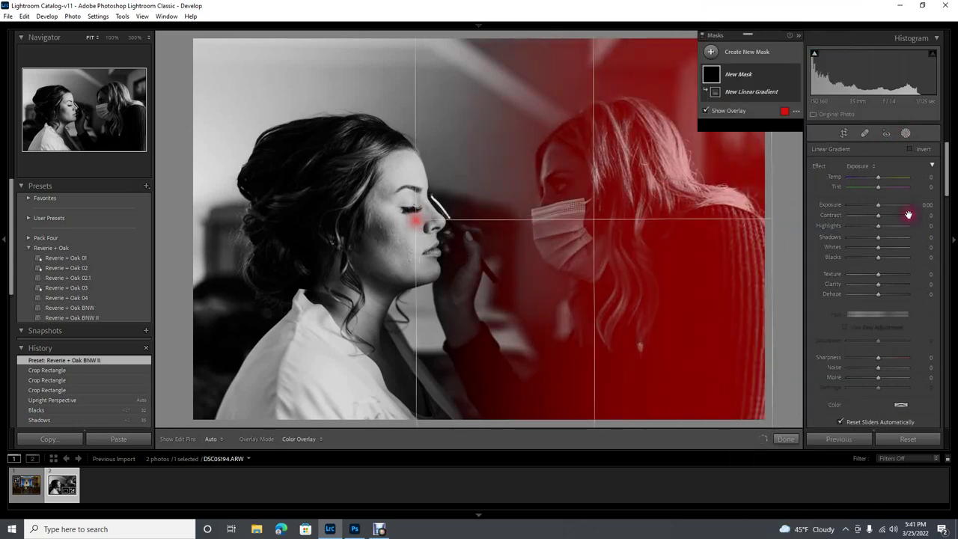
{"action": "left_click_drag", "start_coordinate": [877, 203], "coordinate": [884, 208]}
{"action": "key", "text": "o"}
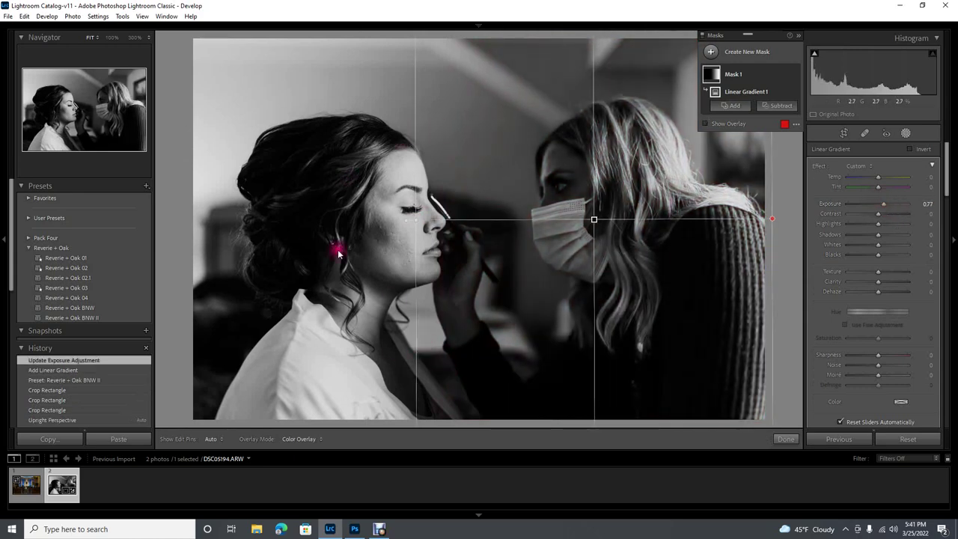
{"action": "left_click", "coordinate": [907, 134]}
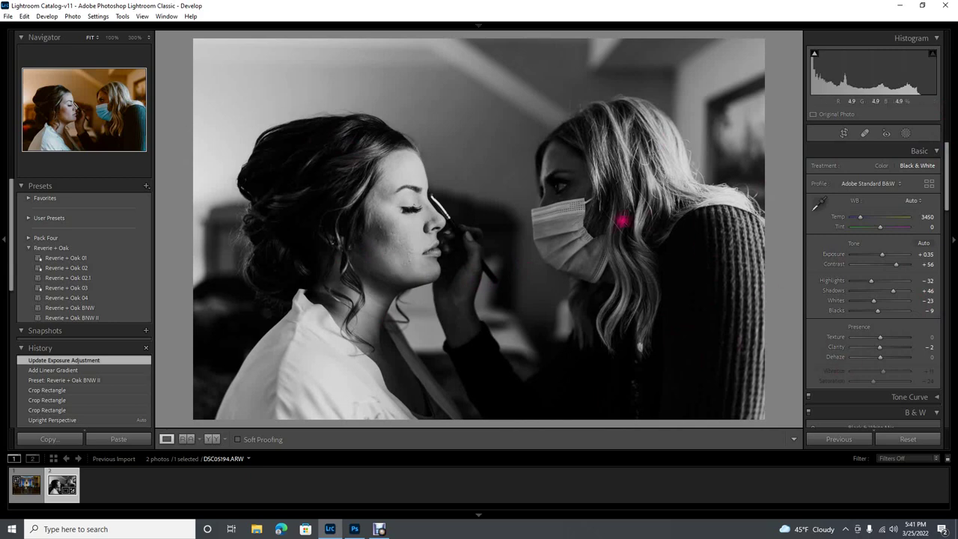
Brighten the area between the bride and the makeup artist with a radial gradient mask at feather 100 and exposure 0.17.
{"action": "left_click", "coordinate": [906, 134]}
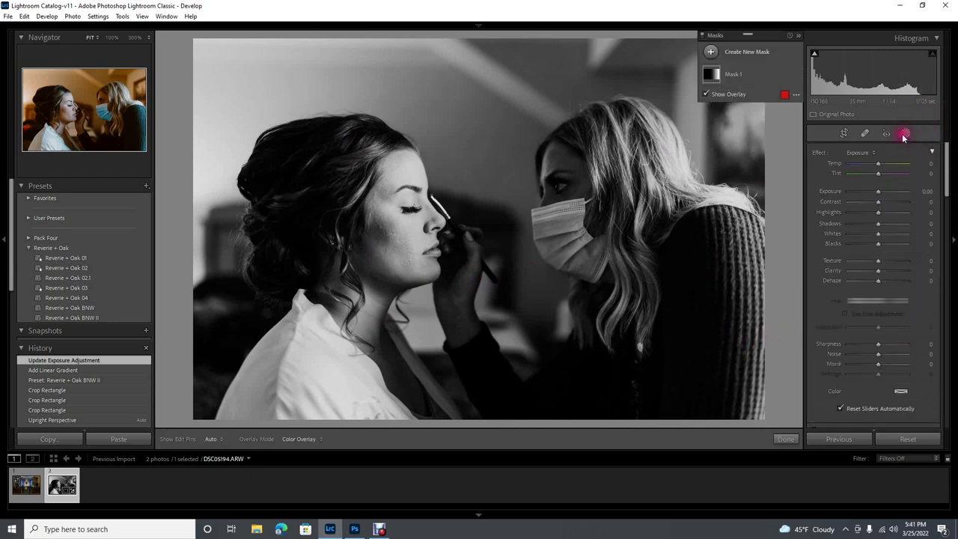
{"action": "left_click", "coordinate": [711, 56]}
{"action": "left_click", "coordinate": [752, 127]}
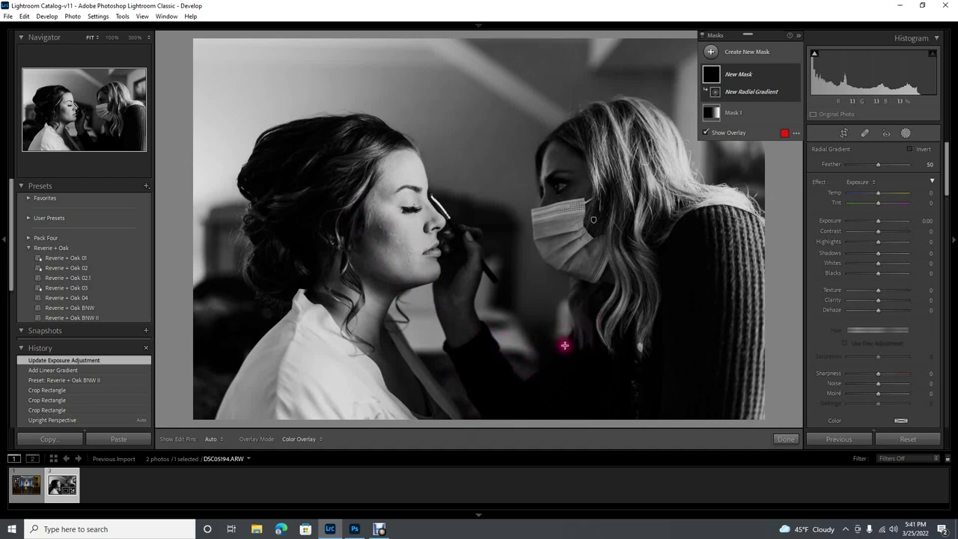
{"action": "left_click_drag", "start_coordinate": [455, 228], "coordinate": [672, 379]}
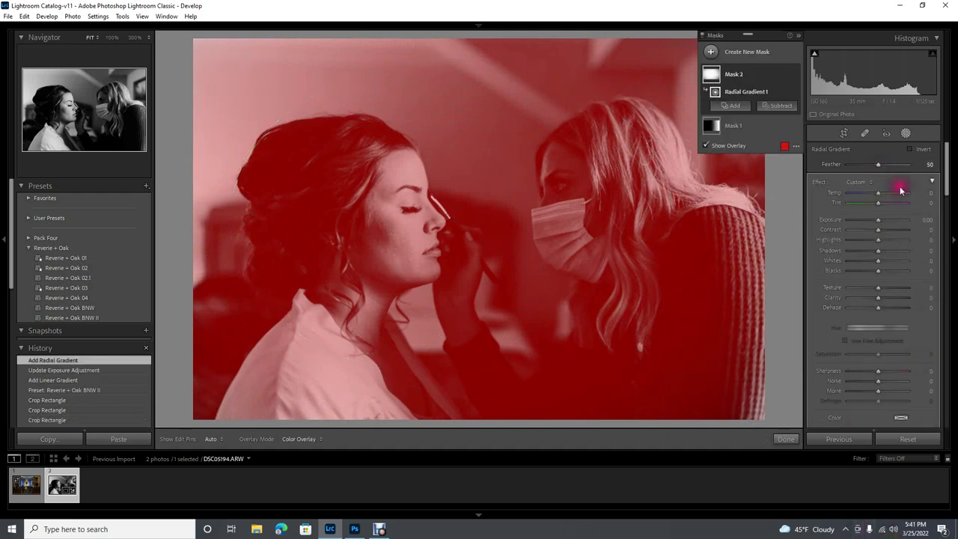
{"action": "left_click_drag", "start_coordinate": [880, 171], "coordinate": [945, 179]}
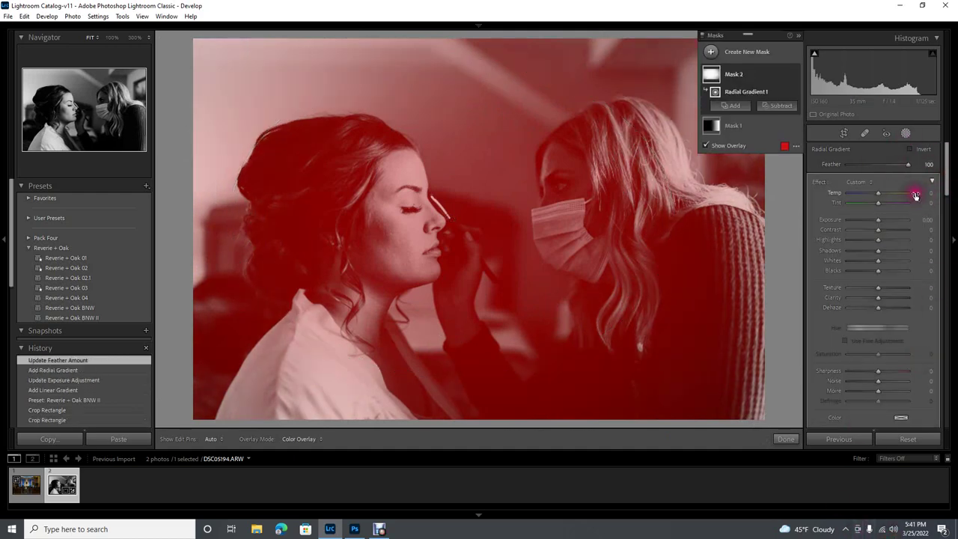
{"action": "left_click_drag", "start_coordinate": [879, 225], "coordinate": [880, 222]}
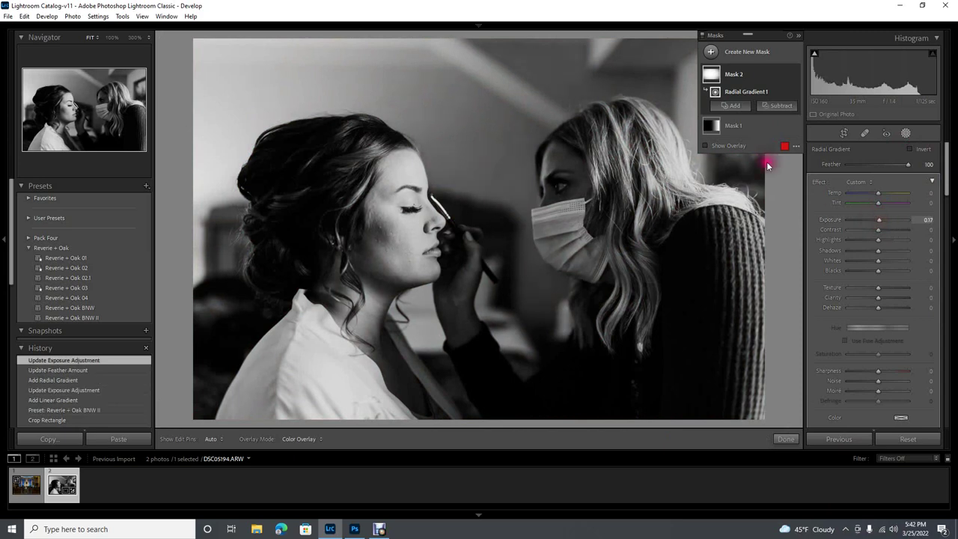
{"action": "left_click", "coordinate": [906, 134]}
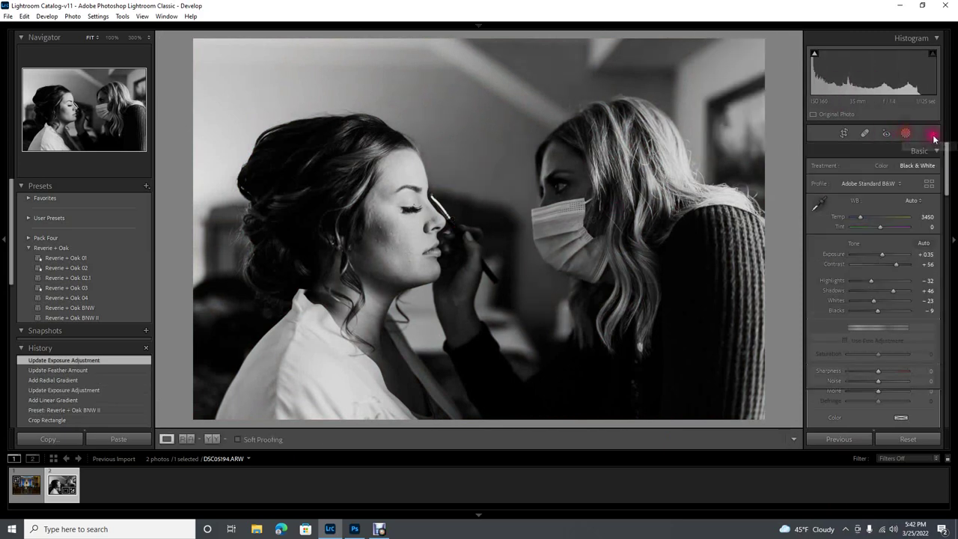
Inspect the skin texture on the bride's cheek and profile at 100% zoom.
{"action": "left_click", "coordinate": [399, 234]}
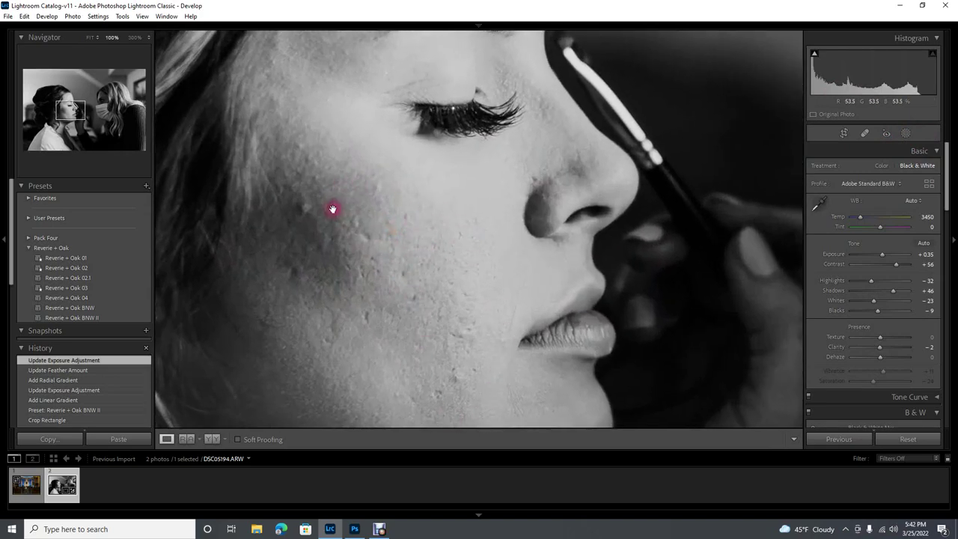
{"action": "left_click_drag", "start_coordinate": [451, 232], "coordinate": [336, 261]}
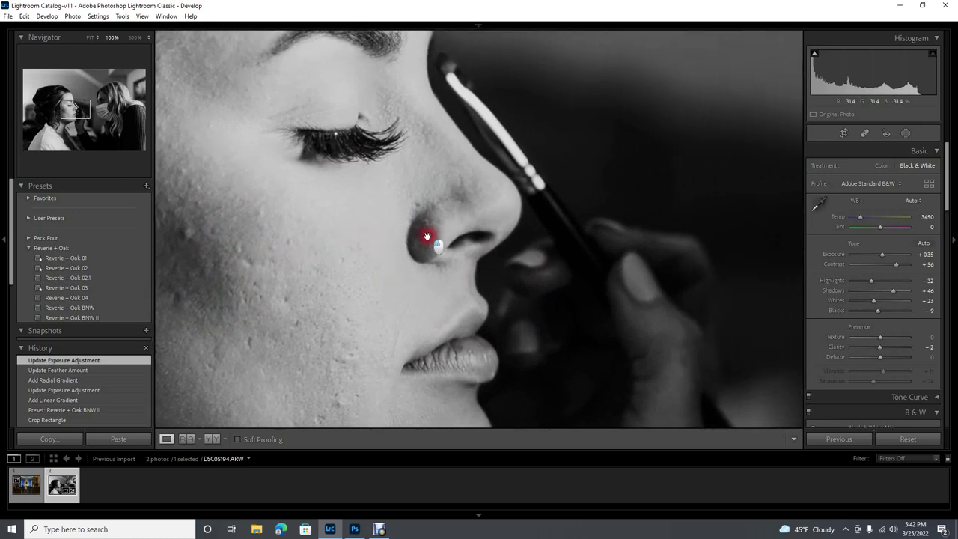
{"action": "left_click", "coordinate": [558, 281]}
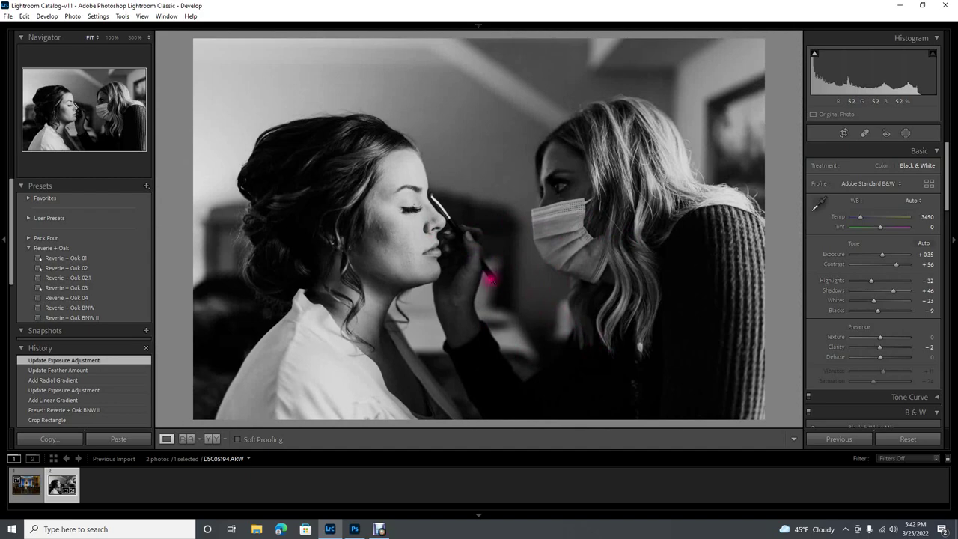
{"action": "left_click", "coordinate": [396, 237]}
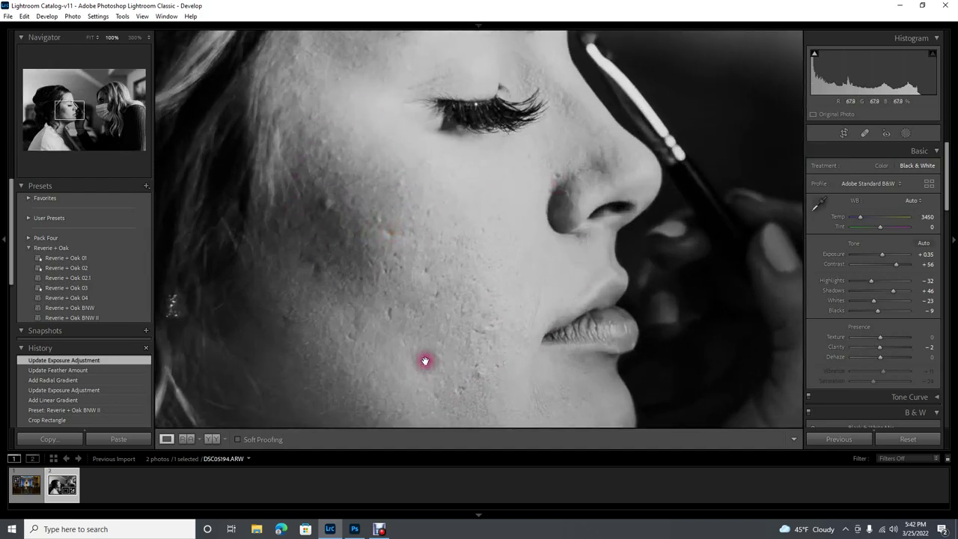
{"action": "left_click", "coordinate": [402, 262]}
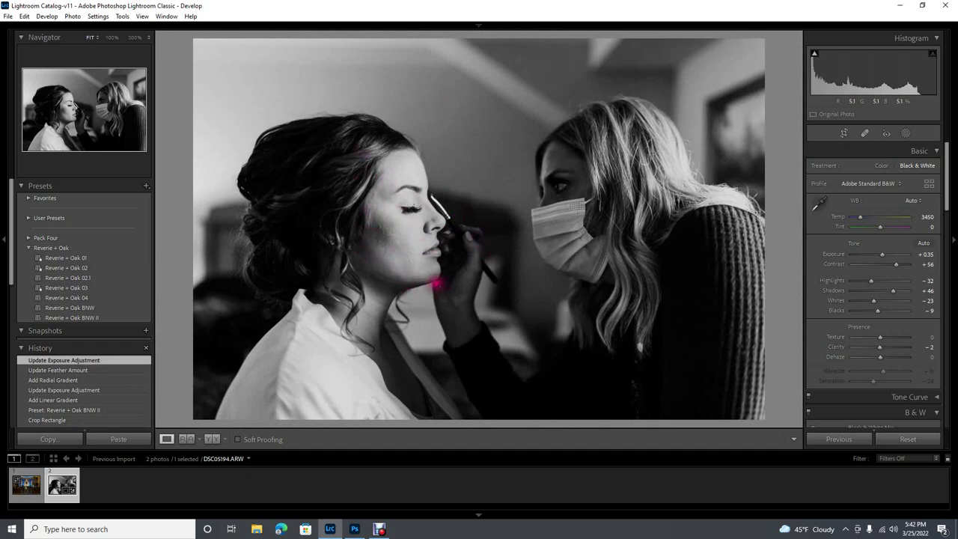
Brighten the bride's hair with a new brush mask using exposure 0.24, highlights 11 and shadows 13.
{"action": "left_click", "coordinate": [908, 132]}
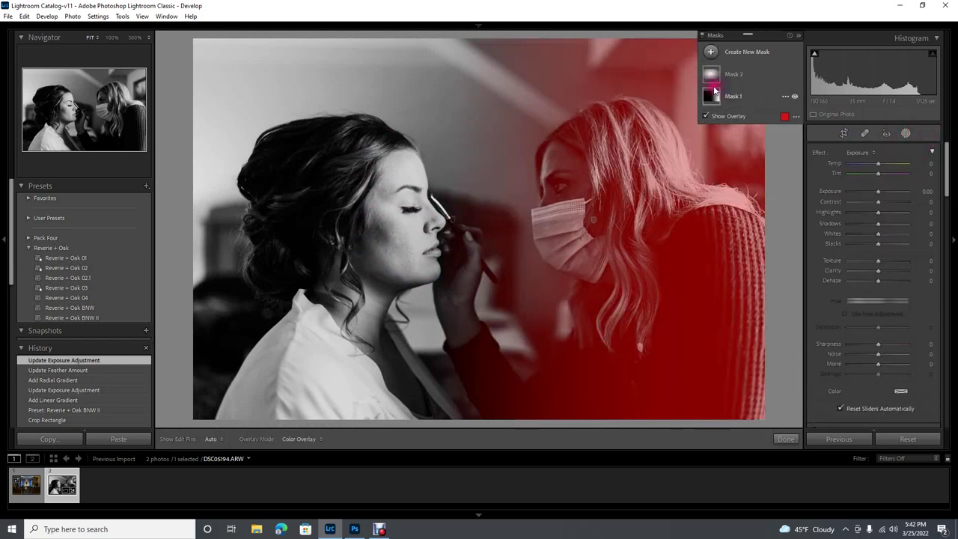
{"action": "left_click", "coordinate": [711, 53]}
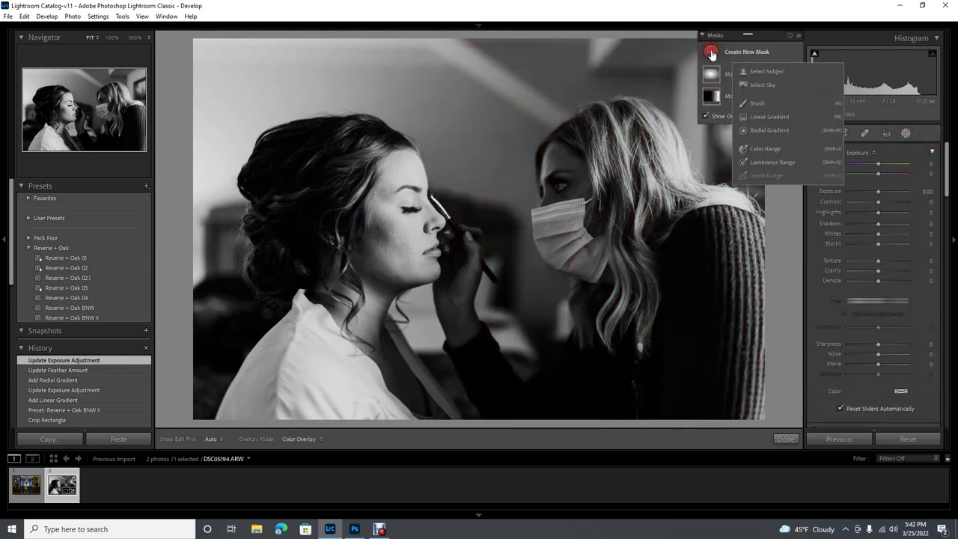
{"action": "left_click", "coordinate": [753, 102]}
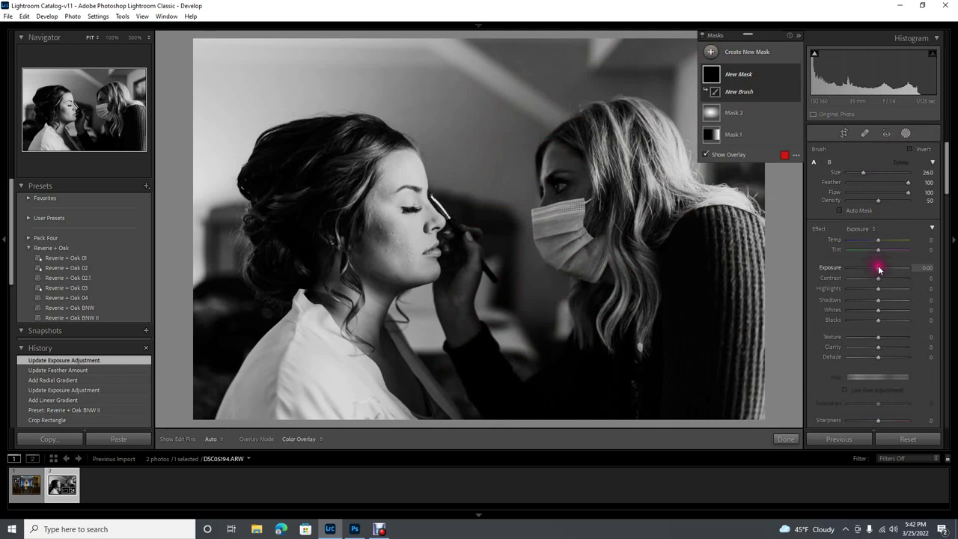
{"action": "left_click", "coordinate": [880, 300]}
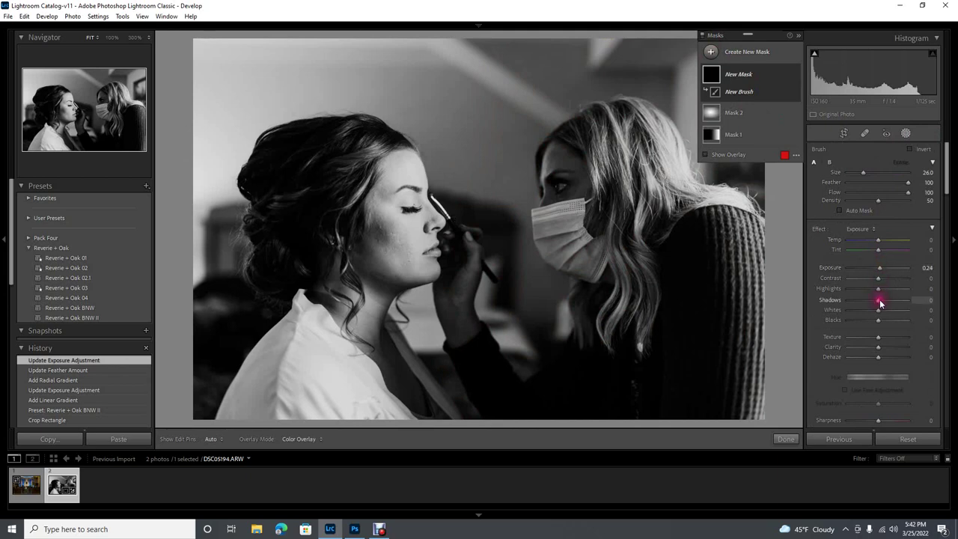
{"action": "left_click", "coordinate": [880, 288]}
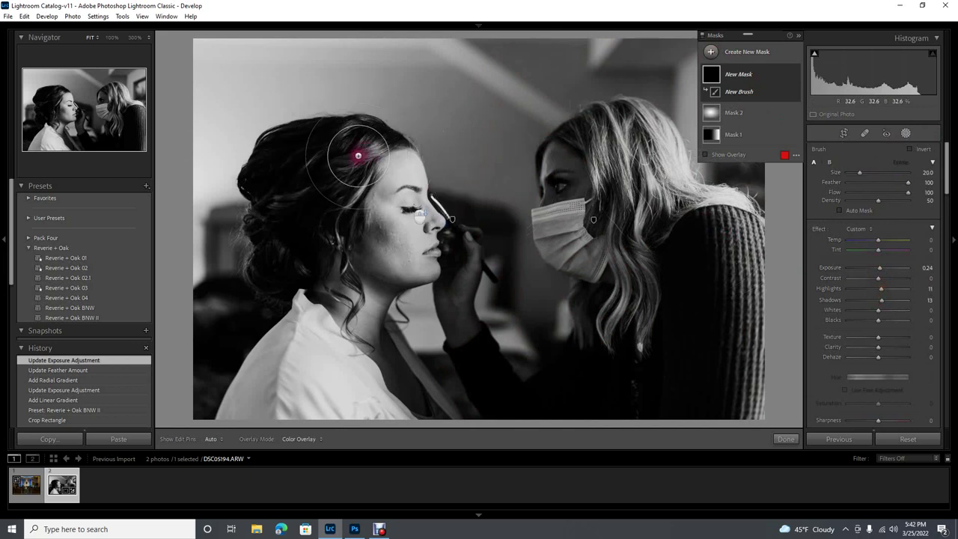
{"action": "key", "text": "h"}
{"action": "mouse_move", "coordinate": [270, 187]}
{"action": "left_mouse_down"}
{"action": "mouse_move", "coordinate": [329, 156]}
{"action": "mouse_move", "coordinate": [310, 151]}
{"action": "mouse_move", "coordinate": [274, 171]}
{"action": "mouse_move", "coordinate": [323, 148]}
{"action": "mouse_move", "coordinate": [277, 189]}
{"action": "mouse_move", "coordinate": [330, 183]}
{"action": "mouse_move", "coordinate": [284, 242]}
{"action": "mouse_move", "coordinate": [313, 235]}
{"action": "mouse_move", "coordinate": [288, 265]}
{"action": "mouse_move", "coordinate": [282, 257]}
{"action": "mouse_move", "coordinate": [313, 177]}
{"action": "mouse_move", "coordinate": [364, 146]}
{"action": "mouse_move", "coordinate": [293, 158]}
{"action": "mouse_move", "coordinate": [272, 181]}
{"action": "mouse_move", "coordinate": [310, 146]}
{"action": "mouse_move", "coordinate": [274, 178]}
{"action": "mouse_move", "coordinate": [290, 153]}
{"action": "mouse_move", "coordinate": [309, 148]}
{"action": "mouse_move", "coordinate": [277, 230]}
{"action": "mouse_move", "coordinate": [286, 140]}
{"action": "mouse_move", "coordinate": [279, 207]}
{"action": "mouse_move", "coordinate": [297, 235]}
{"action": "mouse_move", "coordinate": [266, 205]}
{"action": "mouse_move", "coordinate": [283, 334]}
{"action": "mouse_move", "coordinate": [281, 145]}
{"action": "mouse_move", "coordinate": [347, 154]}
{"action": "mouse_move", "coordinate": [270, 167]}
{"action": "mouse_move", "coordinate": [262, 233]}
{"action": "mouse_move", "coordinate": [260, 178]}
{"action": "mouse_move", "coordinate": [420, 222]}
{"action": "mouse_move", "coordinate": [353, 135]}
{"action": "mouse_move", "coordinate": [362, 140]}
{"action": "mouse_move", "coordinate": [297, 144]}
{"action": "mouse_move", "coordinate": [271, 174]}
{"action": "mouse_move", "coordinate": [366, 141]}
{"action": "mouse_move", "coordinate": [283, 202]}
{"action": "mouse_move", "coordinate": [320, 197]}
{"action": "mouse_move", "coordinate": [297, 255]}
{"action": "mouse_move", "coordinate": [316, 229]}
{"action": "mouse_move", "coordinate": [307, 196]}
{"action": "mouse_move", "coordinate": [315, 269]}
{"action": "left_mouse_up"}
{"action": "key", "text": "h"}
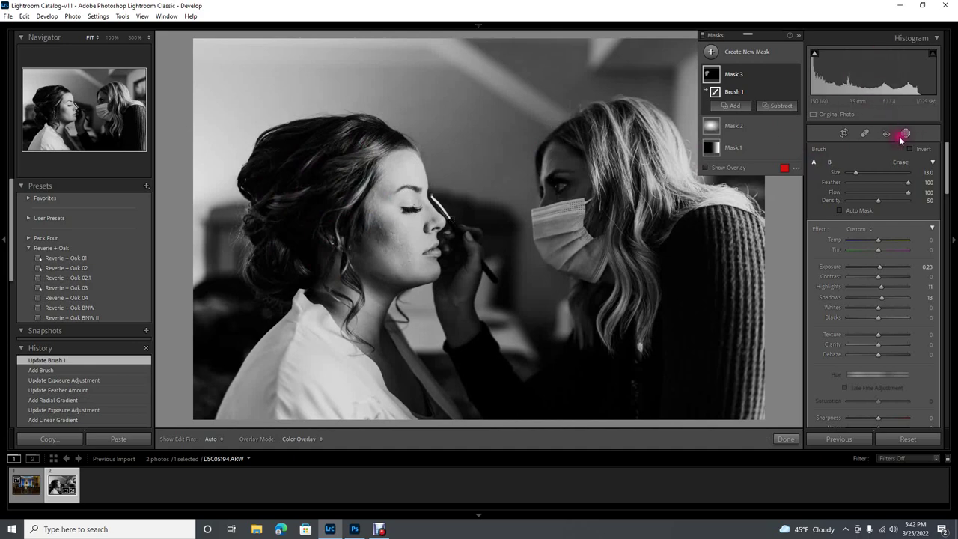
{"action": "left_click", "coordinate": [905, 135]}
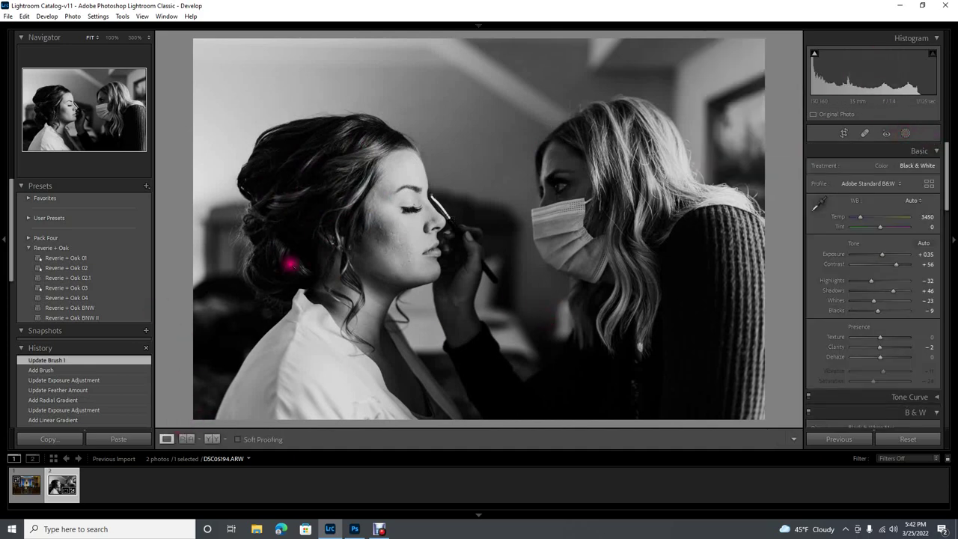
Return the photo to color with the Reverie + Oak 02 preset and set the temperature to 3754.
{"action": "left_click", "coordinate": [84, 268]}
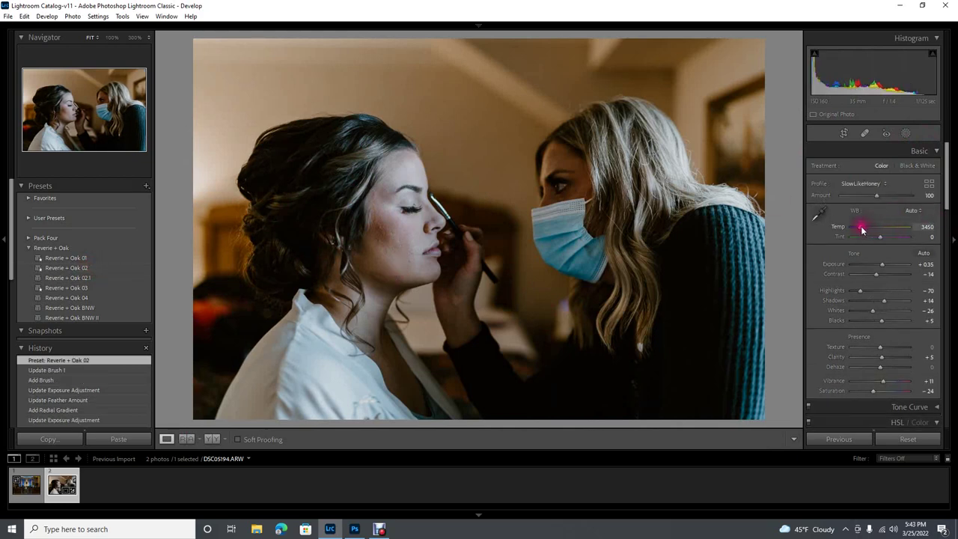
{"action": "left_click", "coordinate": [863, 227]}
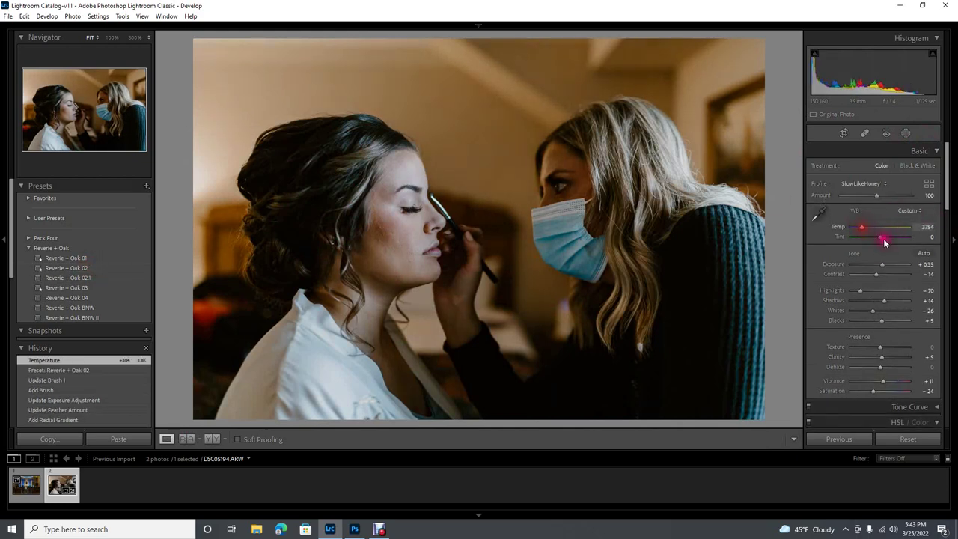
{"action": "left_click_drag", "start_coordinate": [884, 267], "coordinate": [885, 267]}
Open the photo for editing in Adobe Photoshop 2022.
{"action": "left_click", "coordinate": [72, 17]}
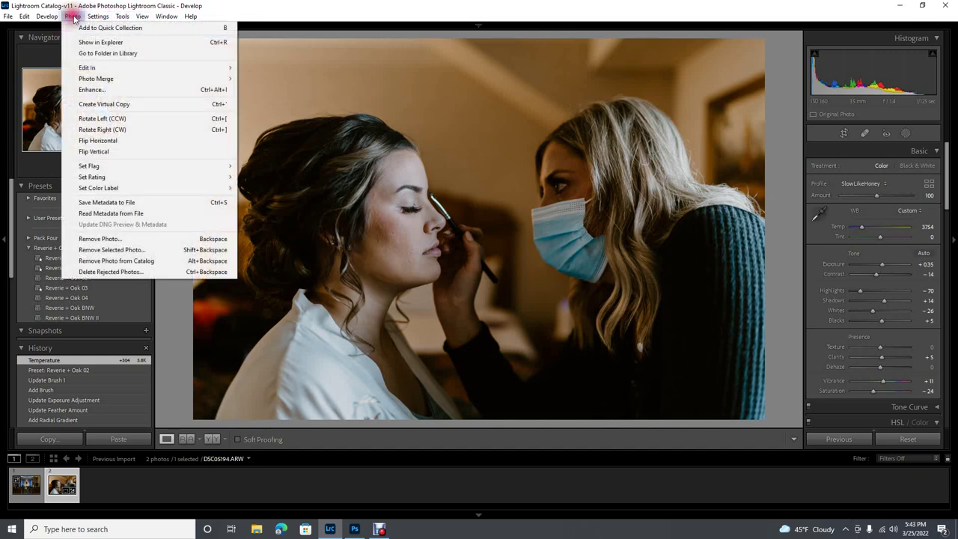
{"action": "mouse_move", "coordinate": [88, 68]}
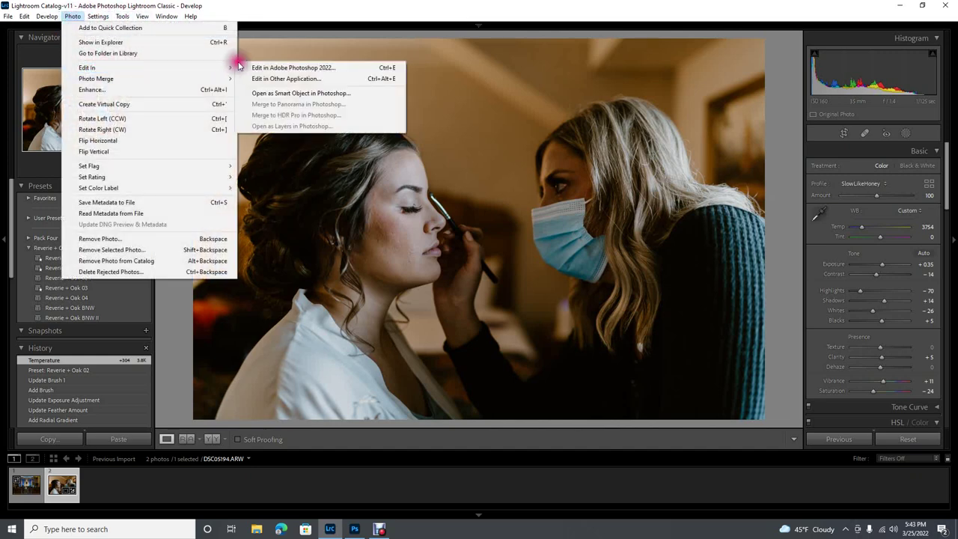
{"action": "left_click", "coordinate": [290, 68]}
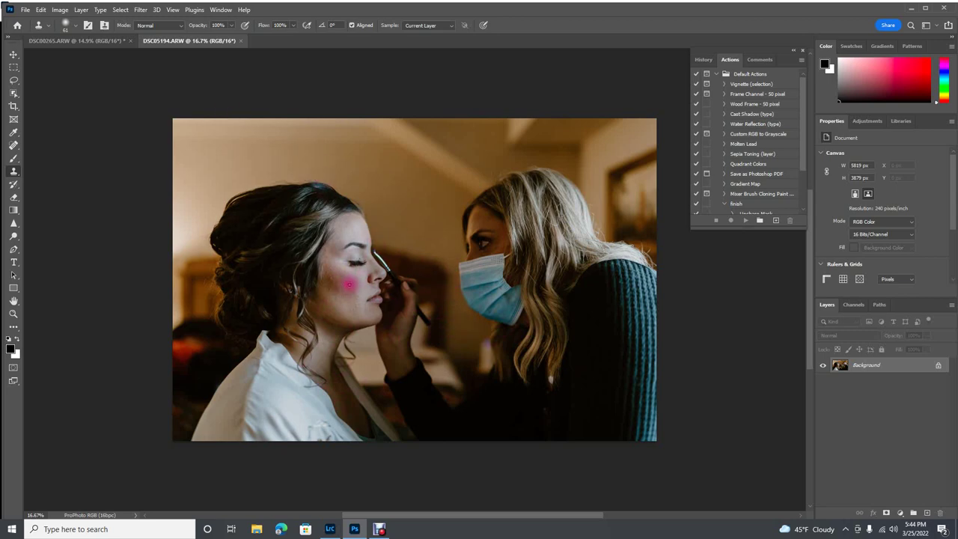
Try the Clone Stamp tool on the bride's lower face and undo each stamp.
{"action": "scroll", "coordinate": [358, 283], "scroll_direction": "up", "scroll_amount": 4}
{"action": "scroll", "coordinate": [358, 285], "scroll_direction": "up", "scroll_amount": 3}
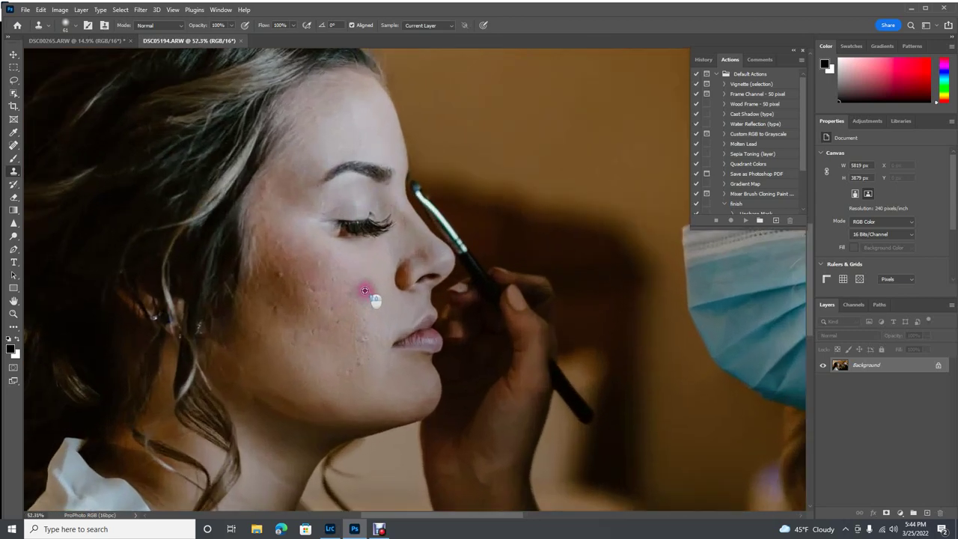
{"action": "scroll", "coordinate": [397, 300], "scroll_direction": "up", "scroll_amount": 2}
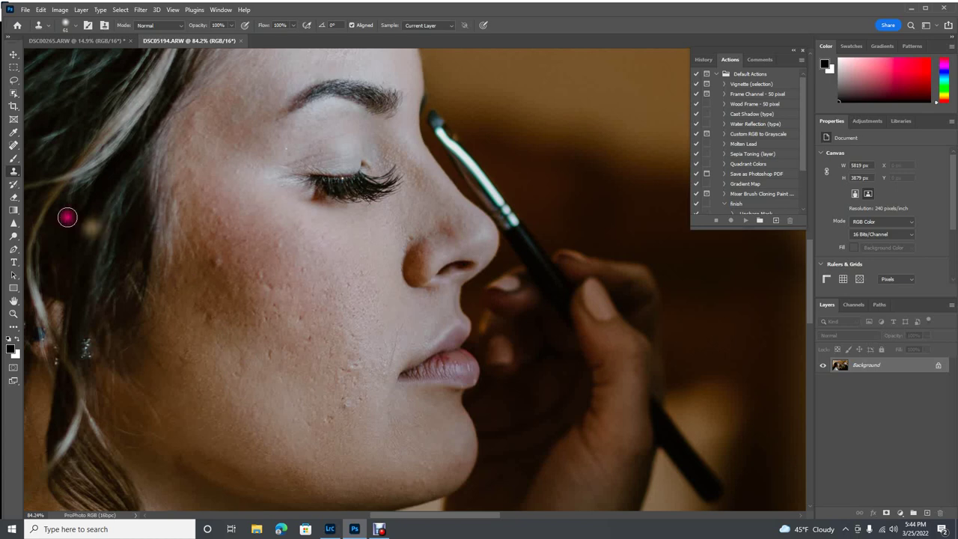
{"action": "left_click", "coordinate": [356, 402]}
{"action": "key", "text": "ctrl+z"}
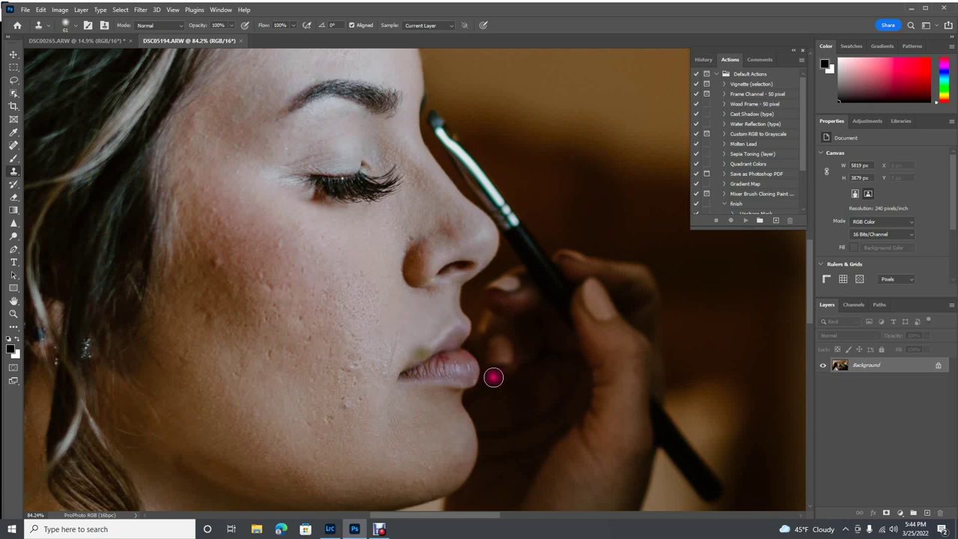
{"action": "left_click", "coordinate": [434, 414]}
{"action": "key", "text": "ctrl+z"}
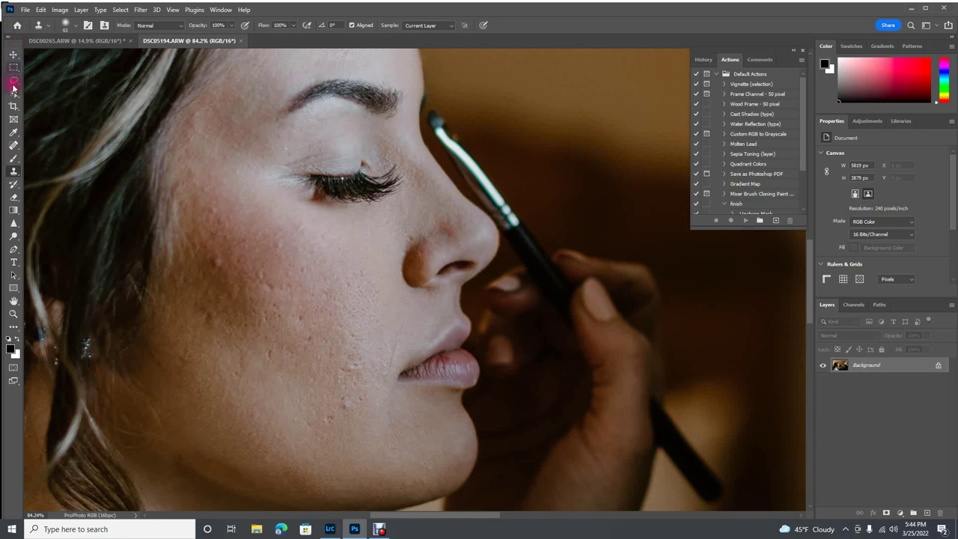
Look through the Dodge, Move and Object Selection tools, ending with Object Selection active.
{"action": "left_click", "coordinate": [13, 236]}
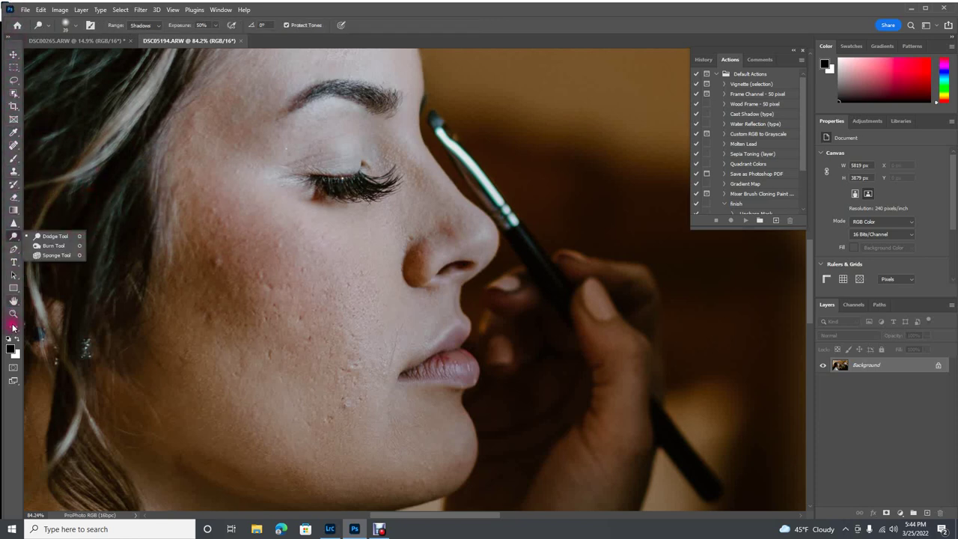
{"action": "left_click", "coordinate": [12, 55]}
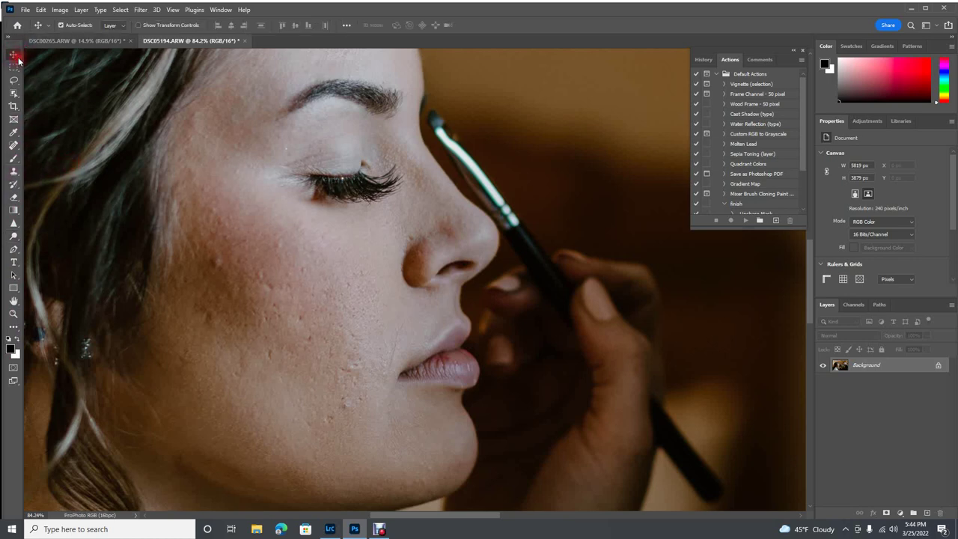
{"action": "left_click", "coordinate": [12, 95]}
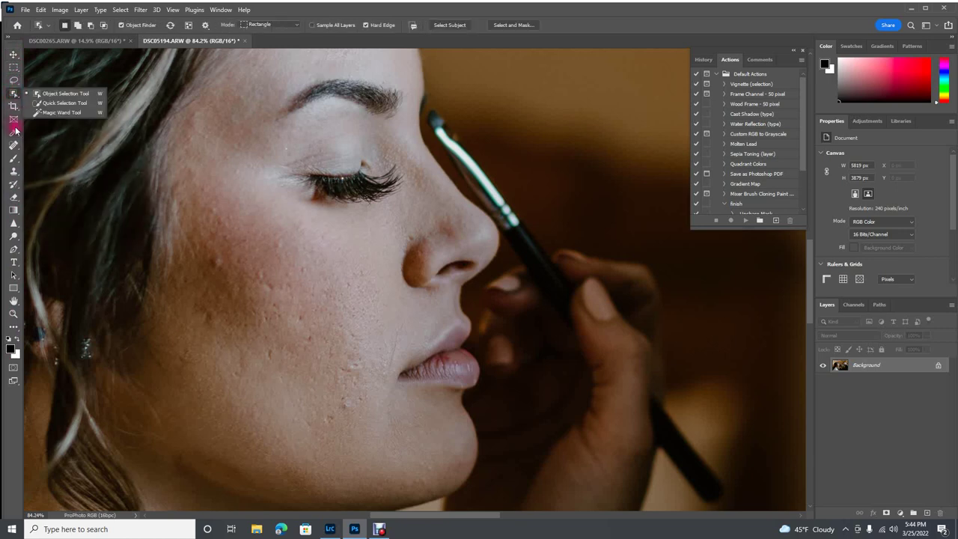
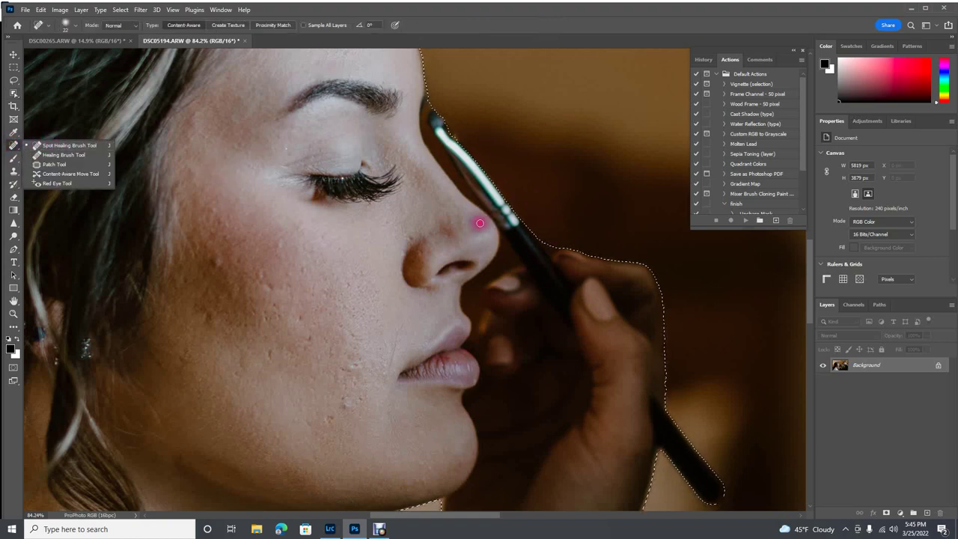
Try cutting the selected bride out of the photo and undo the cut.
{"action": "scroll", "coordinate": [452, 222], "scroll_direction": "down", "scroll_amount": 4}
{"action": "scroll", "coordinate": [445, 222], "scroll_direction": "down", "scroll_amount": 3}
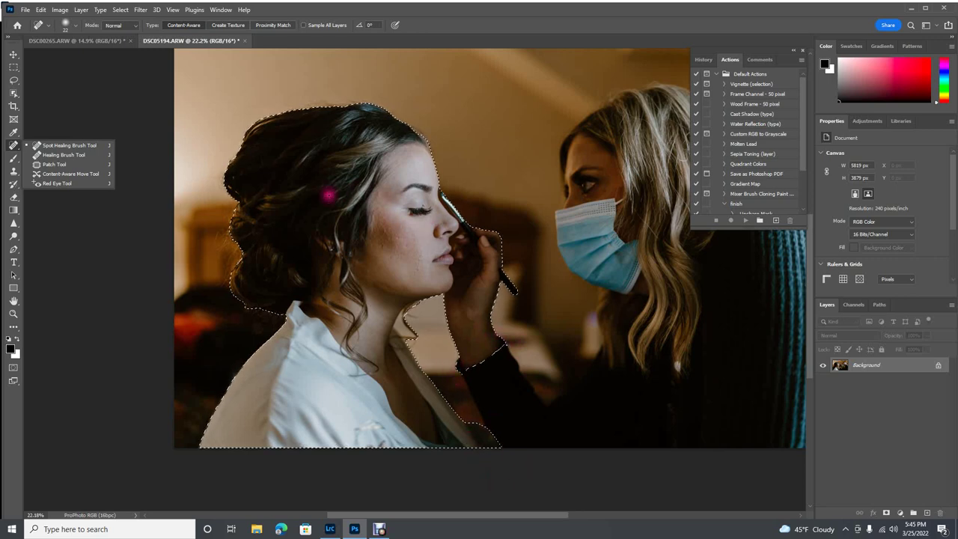
{"action": "left_click", "coordinate": [44, 12]}
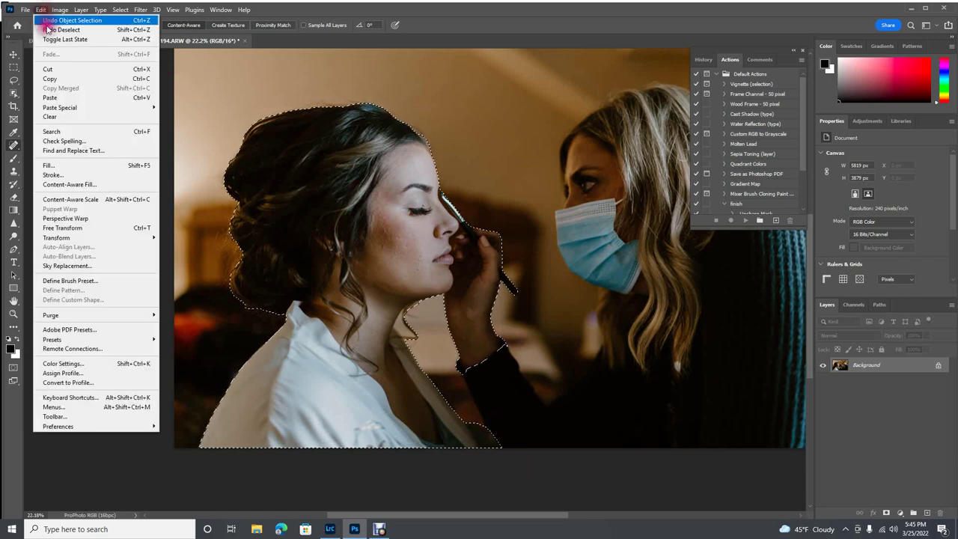
{"action": "left_click", "coordinate": [43, 66]}
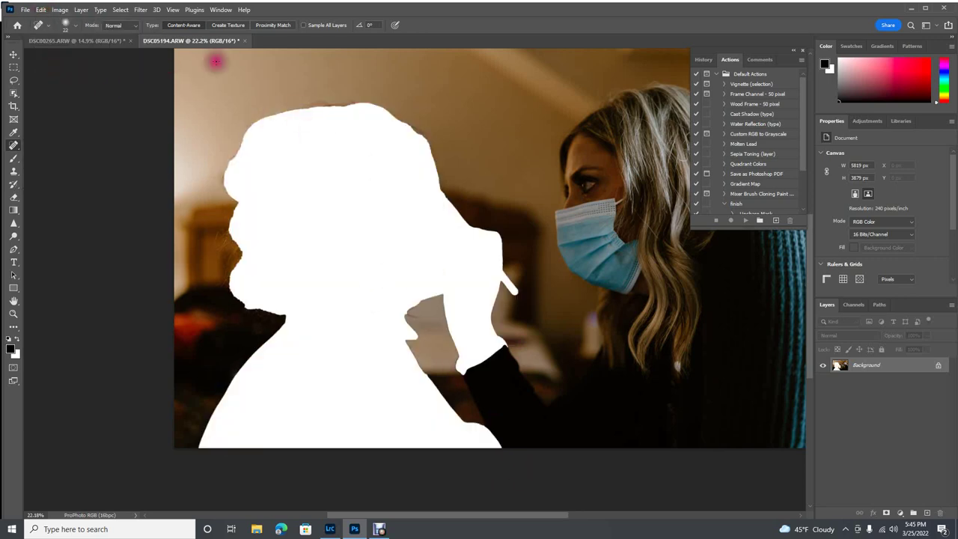
{"action": "left_click", "coordinate": [41, 11]}
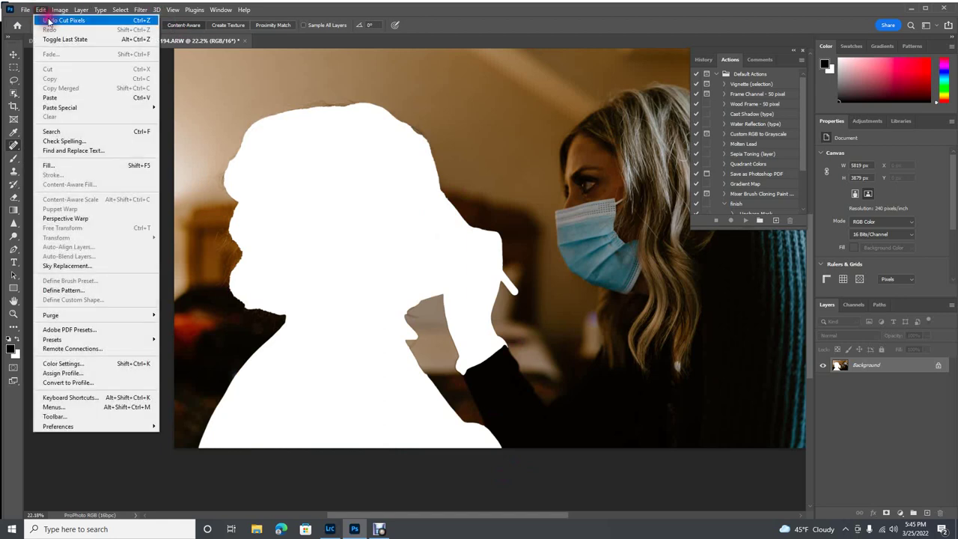
{"action": "left_click", "coordinate": [52, 18]}
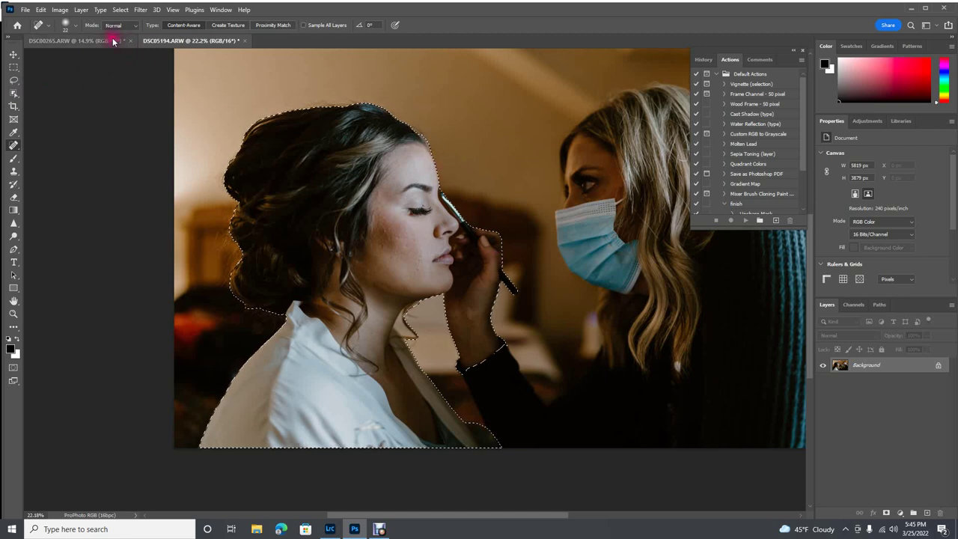
Undo the object selection around the bride and heal two spots on her cheek with the Spot Healing Brush.
{"action": "left_click", "coordinate": [41, 10]}
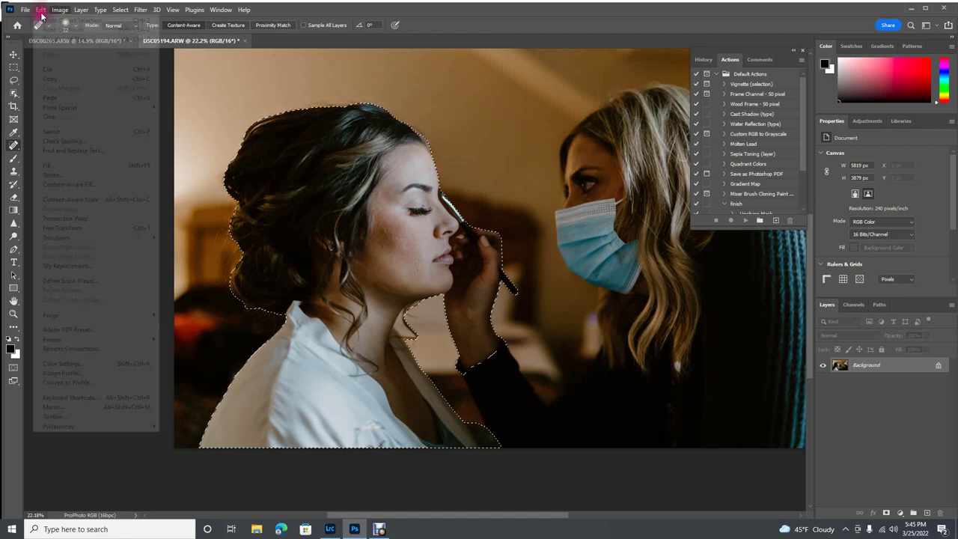
{"action": "left_click", "coordinate": [46, 20]}
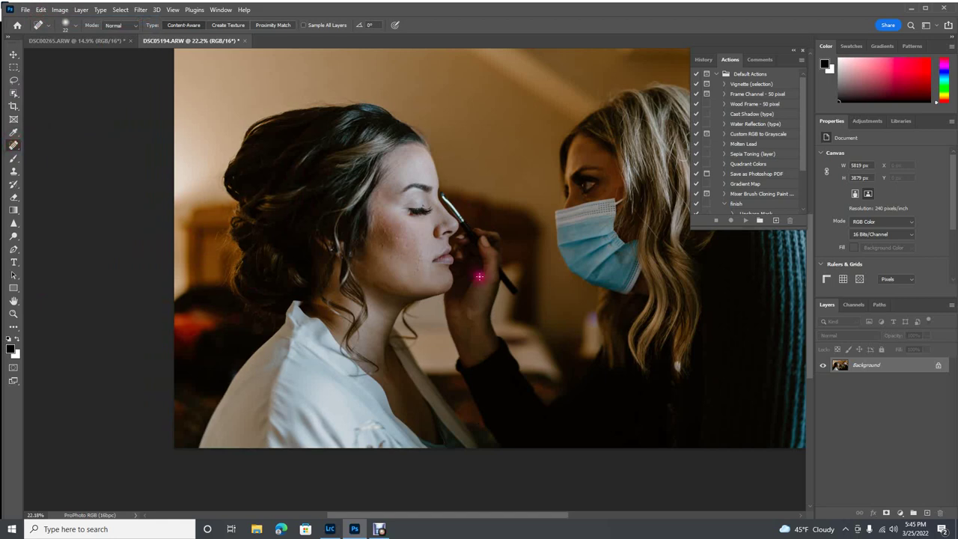
{"action": "scroll", "coordinate": [447, 258], "scroll_direction": "up", "scroll_amount": 8}
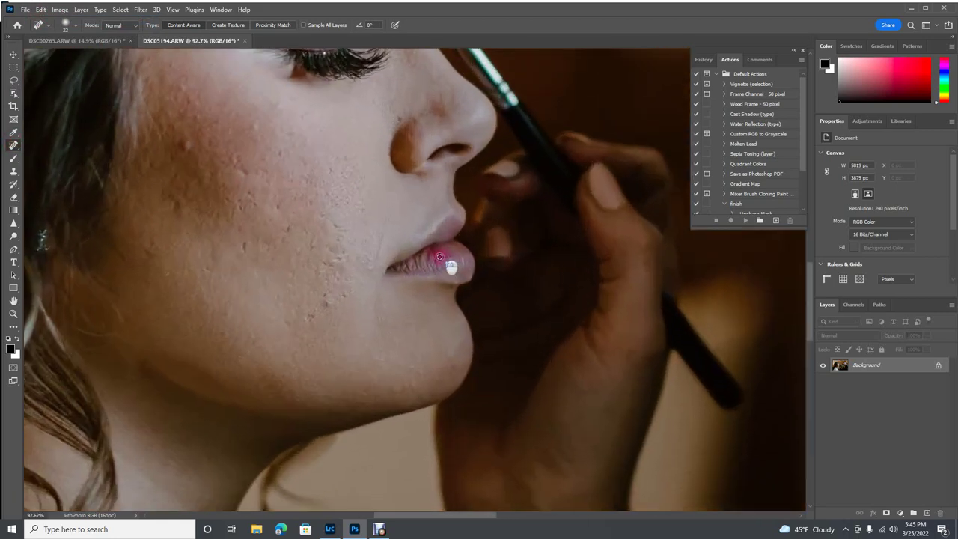
{"action": "left_click", "coordinate": [333, 158]}
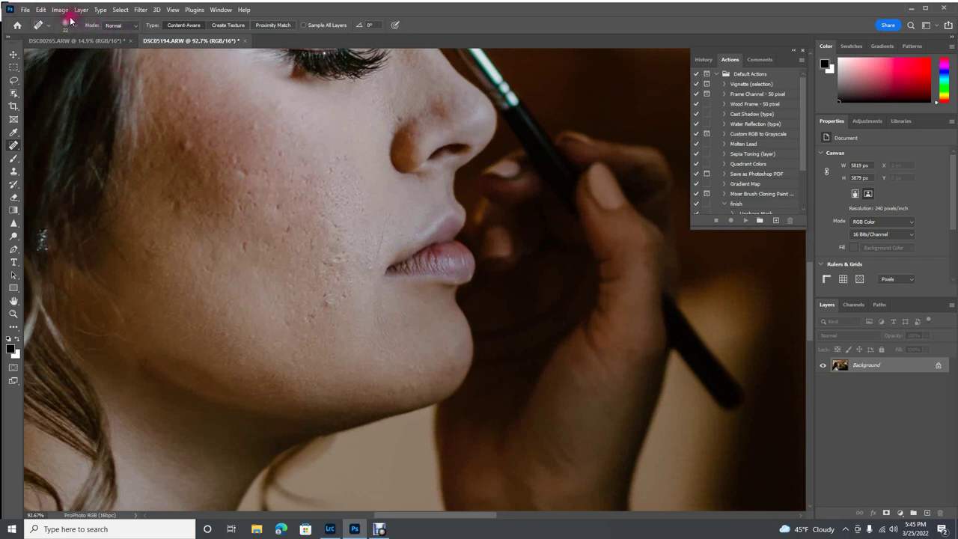
{"action": "left_click", "coordinate": [242, 170]}
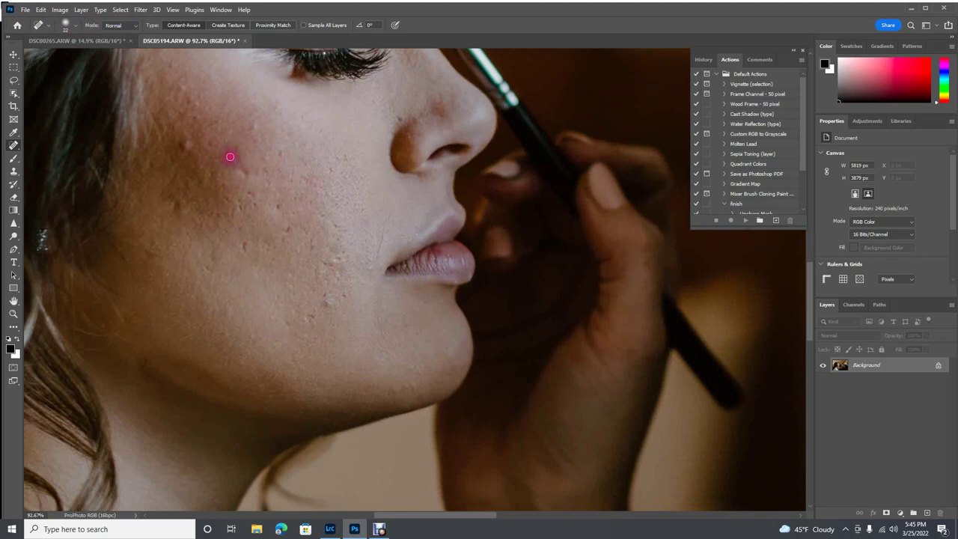
Set the Spot Healing Brush to a size of 36 px and a hardness of 0%.
{"action": "left_click", "coordinate": [49, 28]}
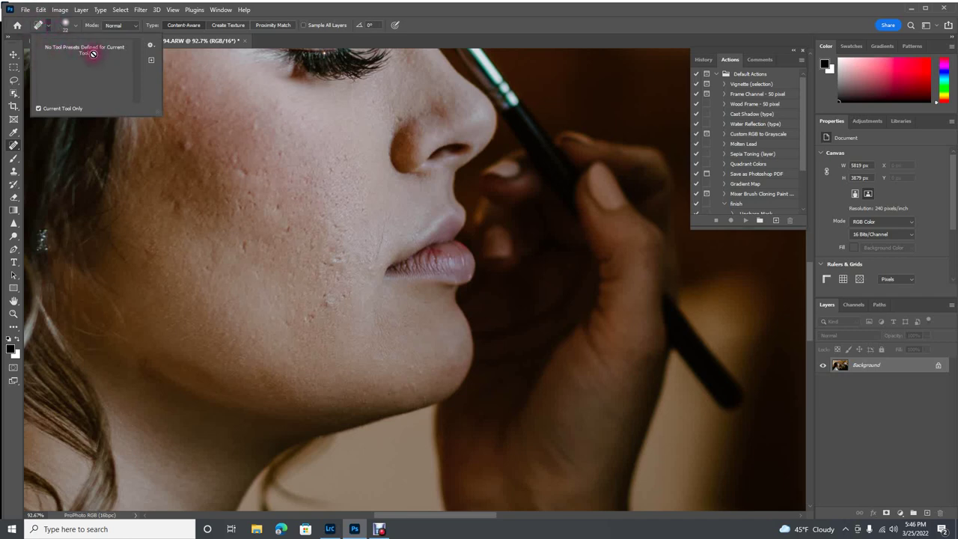
{"action": "left_click", "coordinate": [49, 28]}
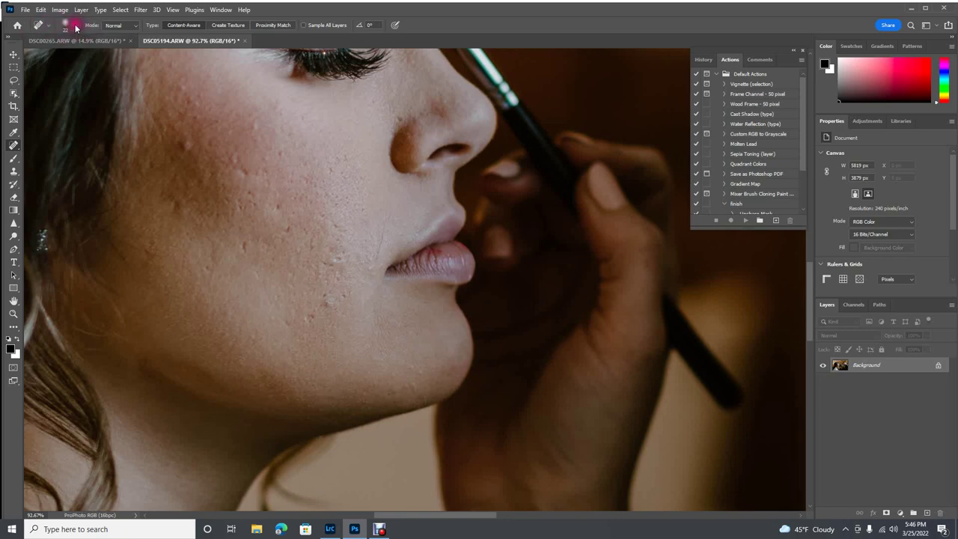
{"action": "left_click", "coordinate": [75, 26]}
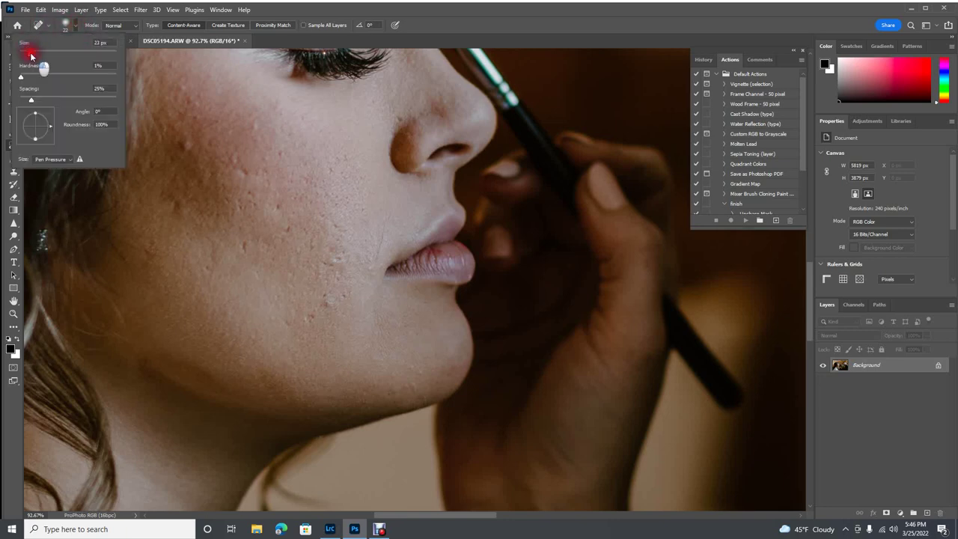
{"action": "mouse_move", "coordinate": [31, 54]}
{"action": "left_mouse_down"}
{"action": "mouse_move", "coordinate": [42, 55]}
{"action": "mouse_move", "coordinate": [32, 55]}
{"action": "mouse_move", "coordinate": [39, 82]}
{"action": "mouse_move", "coordinate": [15, 77]}
{"action": "mouse_move", "coordinate": [80, 82]}
{"action": "mouse_move", "coordinate": [86, 93]}
{"action": "mouse_move", "coordinate": [17, 80]}
{"action": "left_mouse_up"}
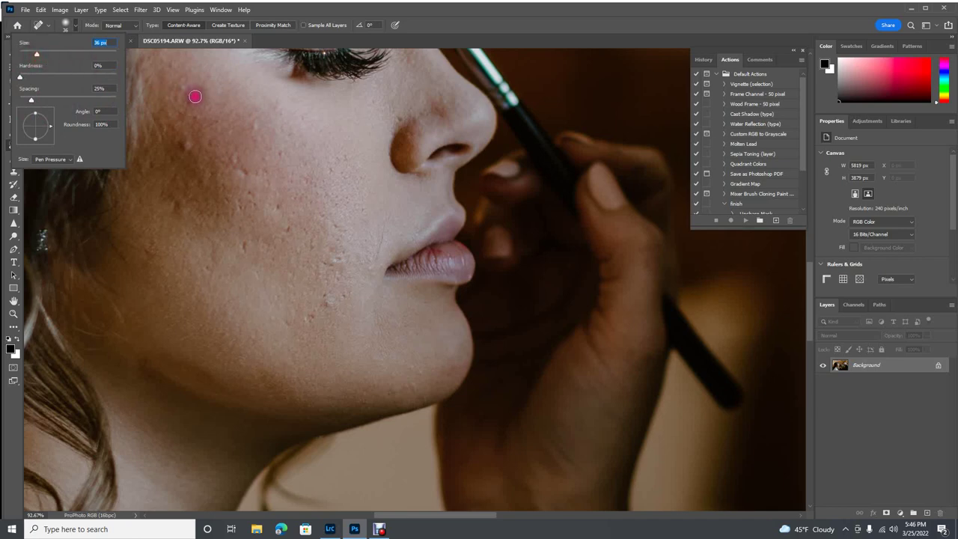
{"action": "left_click", "coordinate": [77, 26]}
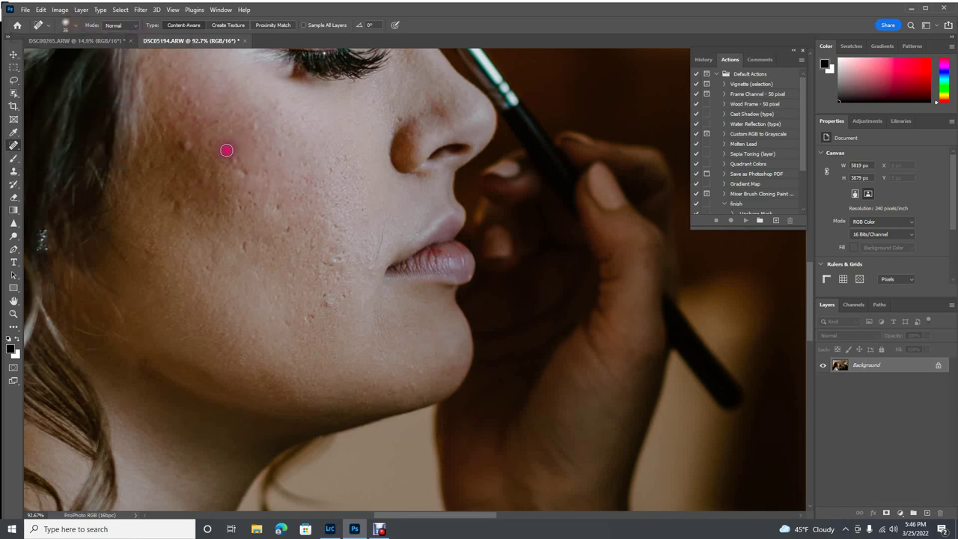
Heal the blemishes across the middle of the bride's cheek, from below the eye down to mouth level.
{"action": "left_click", "coordinate": [242, 171]}
{"action": "left_click", "coordinate": [278, 154]}
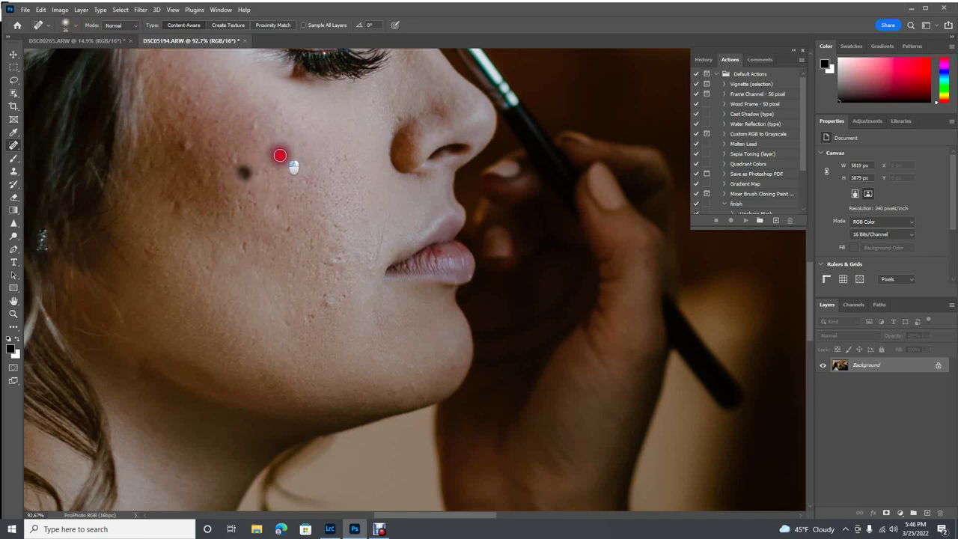
{"action": "left_click", "coordinate": [278, 203]}
{"action": "left_click", "coordinate": [284, 222]}
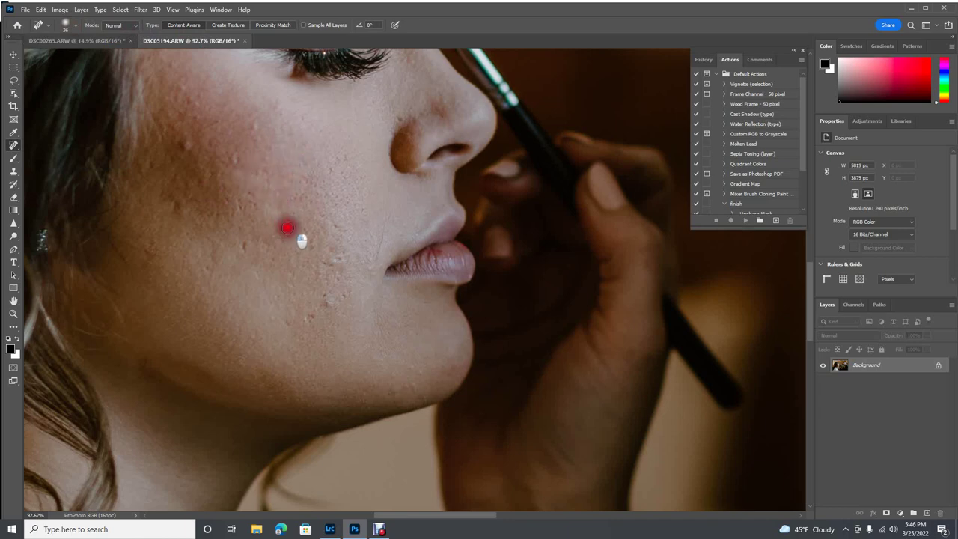
{"action": "left_click", "coordinate": [287, 233]}
{"action": "left_click", "coordinate": [314, 249]}
{"action": "left_click", "coordinate": [336, 259]}
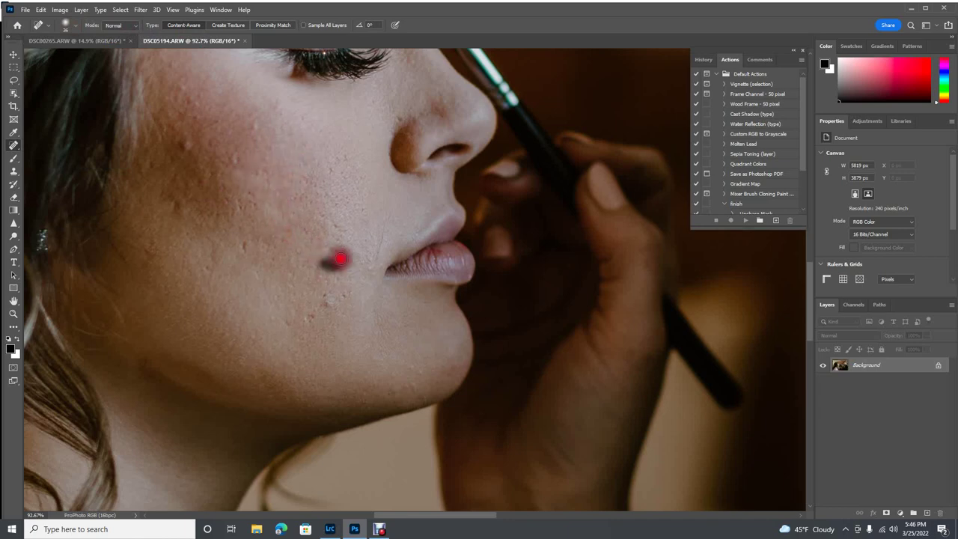
{"action": "left_click", "coordinate": [337, 235]}
{"action": "left_click", "coordinate": [337, 227]}
{"action": "left_click", "coordinate": [333, 172]}
{"action": "left_click", "coordinate": [324, 215]}
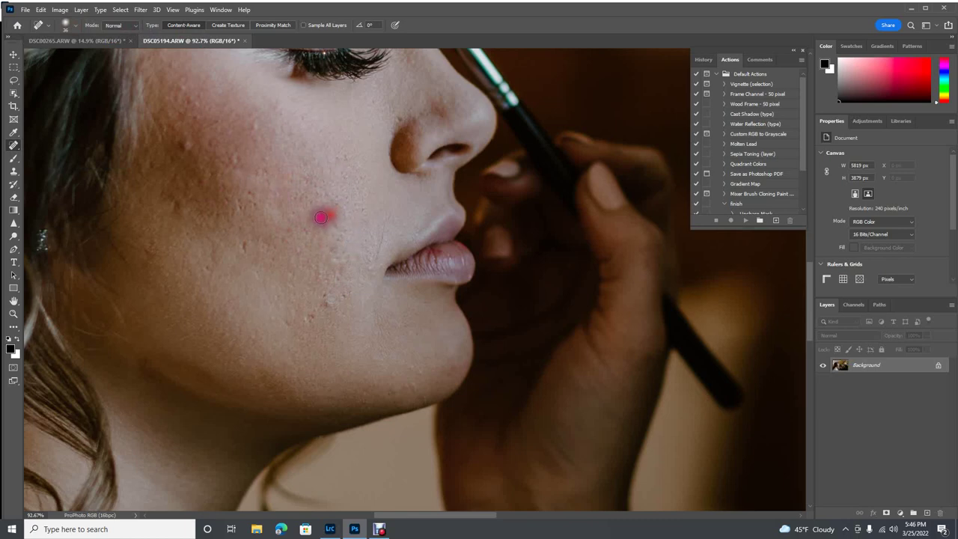
Heal the blemishes on the bride's lower cheek, level with and just below the corner of the mouth.
{"action": "left_click", "coordinate": [246, 252]}
{"action": "left_click", "coordinate": [296, 271]}
{"action": "left_click", "coordinate": [333, 303]}
{"action": "left_click", "coordinate": [324, 296]}
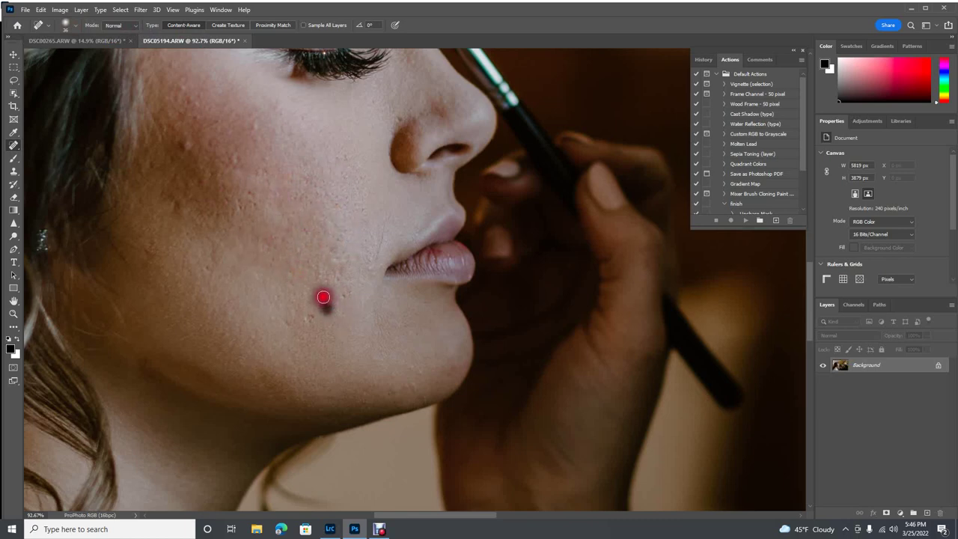
{"action": "left_click", "coordinate": [339, 304]}
{"action": "left_click", "coordinate": [313, 320]}
{"action": "left_click", "coordinate": [286, 298]}
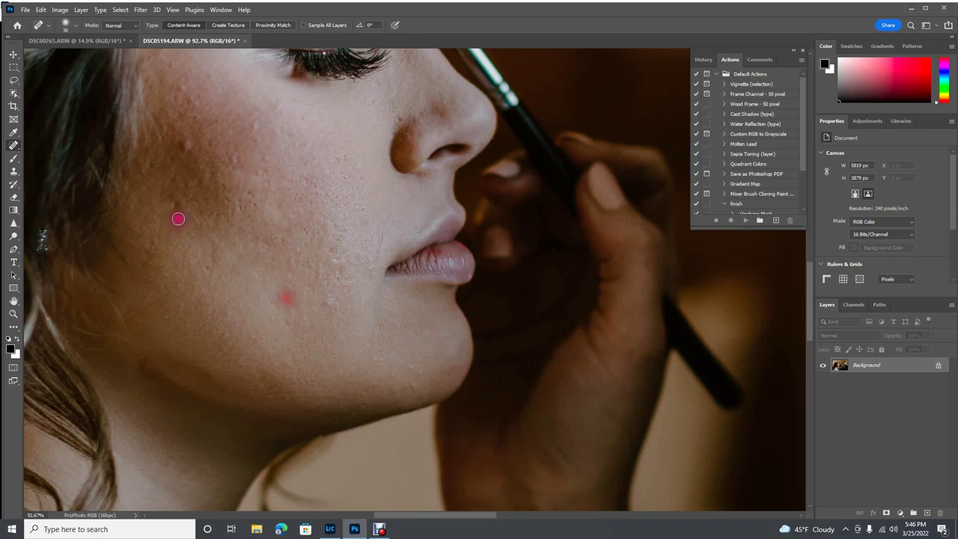
Heal the bumps on the reddened upper part of the bride's cheek and the spots beside her nose.
{"action": "left_click", "coordinate": [187, 180]}
{"action": "left_click", "coordinate": [257, 122]}
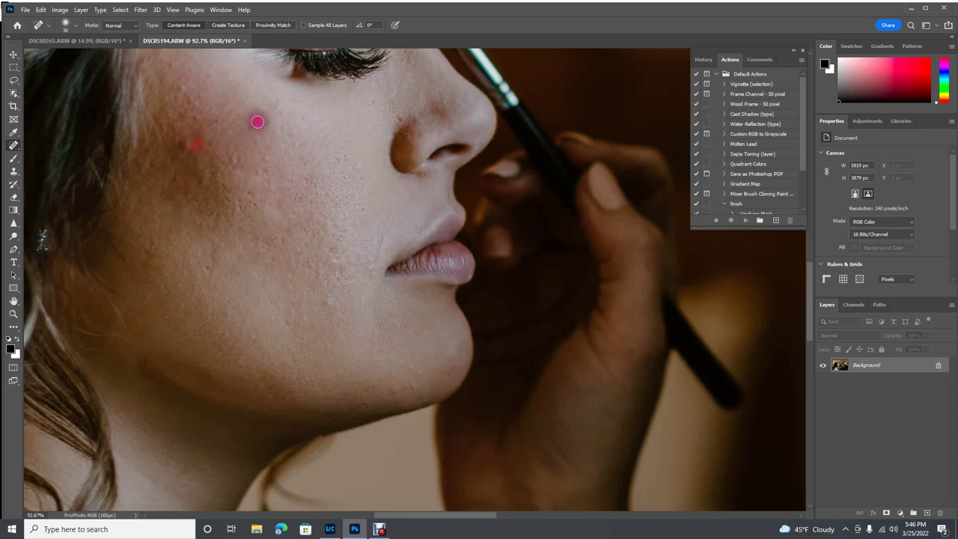
{"action": "left_click", "coordinate": [253, 128]}
{"action": "left_click", "coordinate": [240, 120]}
{"action": "left_click", "coordinate": [189, 99]}
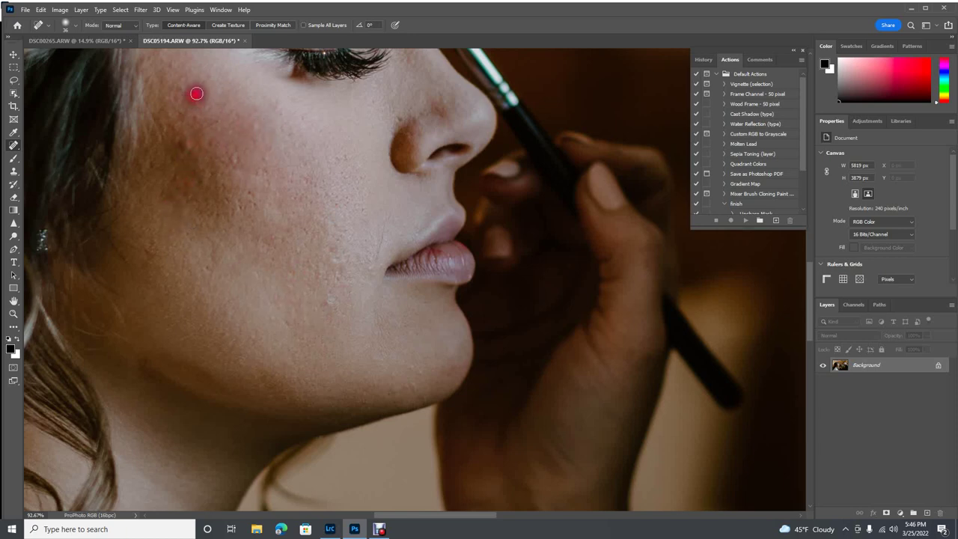
{"action": "left_click", "coordinate": [214, 120]}
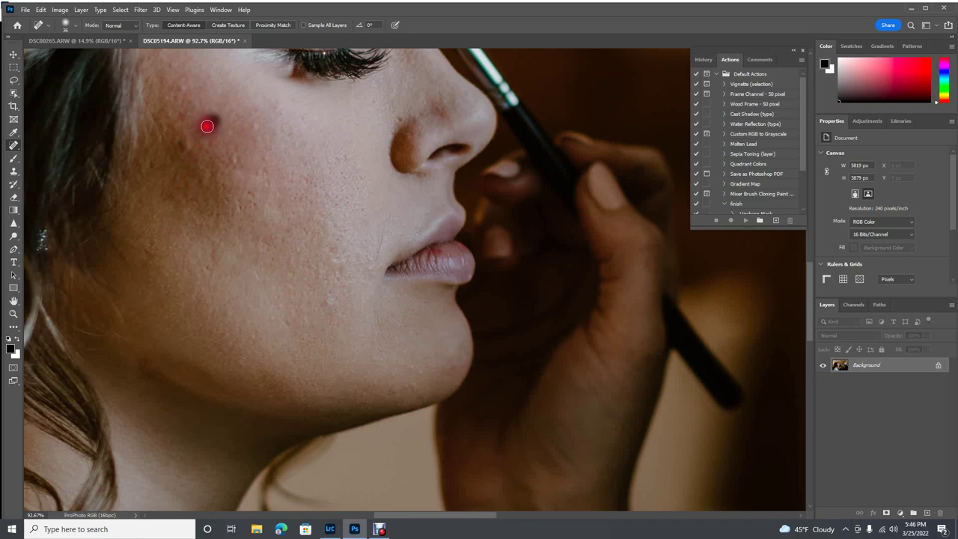
{"action": "left_click", "coordinate": [256, 129]}
{"action": "left_click", "coordinate": [257, 134]}
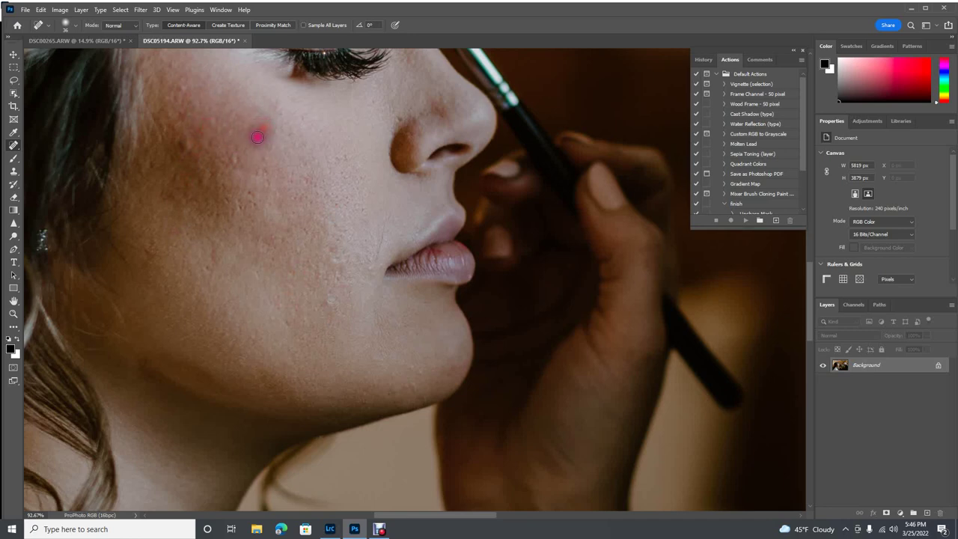
{"action": "left_click", "coordinate": [250, 131]}
{"action": "left_click", "coordinate": [276, 120]}
{"action": "left_click", "coordinate": [392, 119]}
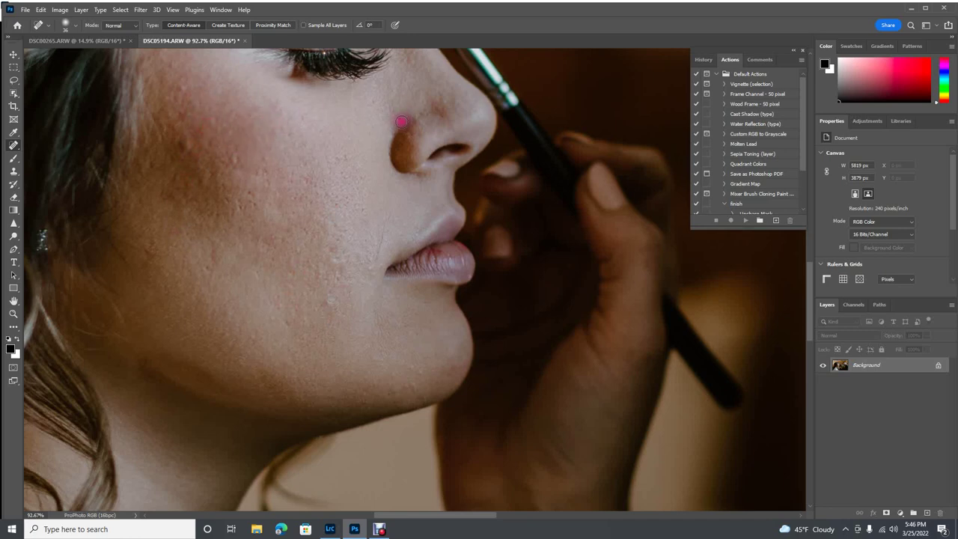
{"action": "left_click", "coordinate": [344, 156]}
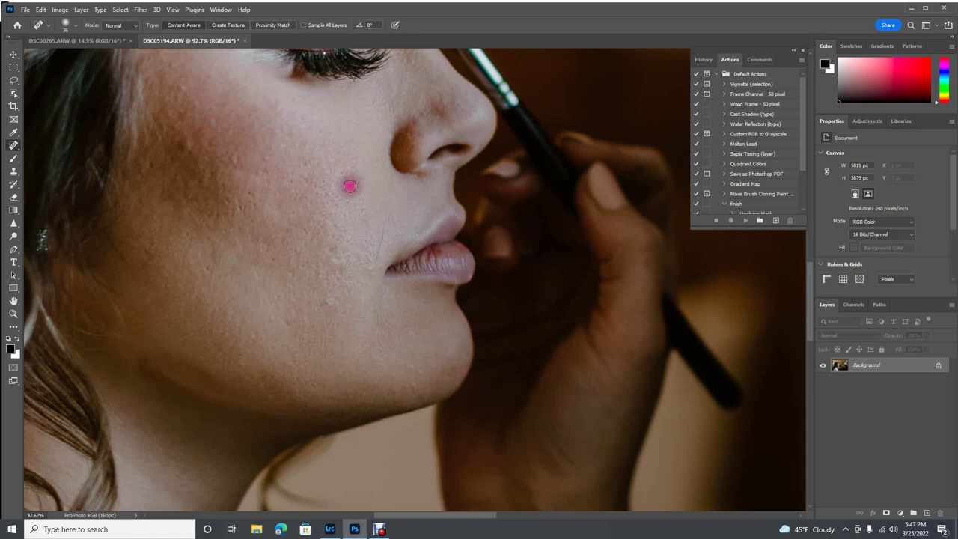
Heal the remaining fine blemishes and red spots on the bride's cheek between the nose and the hairline, working close up.
{"action": "scroll", "coordinate": [322, 184], "scroll_direction": "up", "scroll_amount": 5}
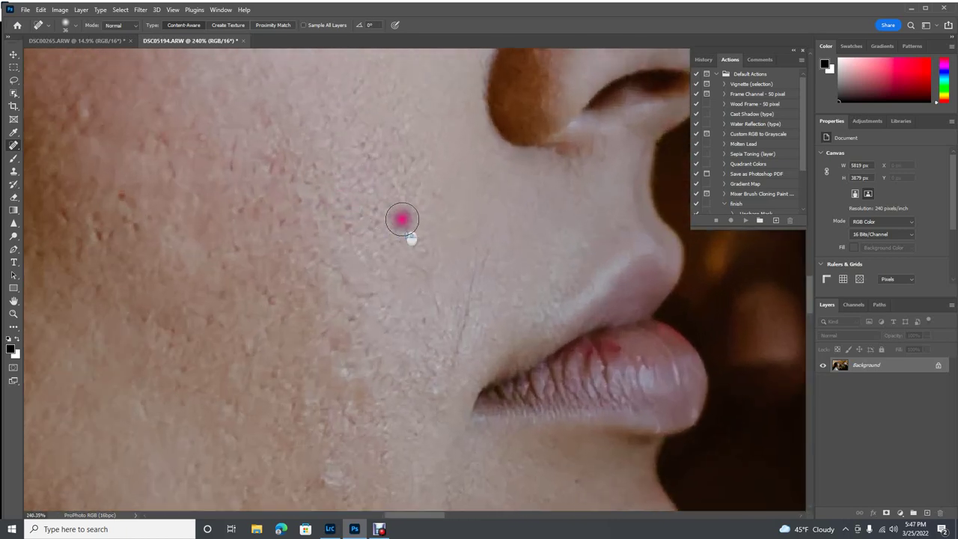
{"action": "left_click", "coordinate": [349, 228]}
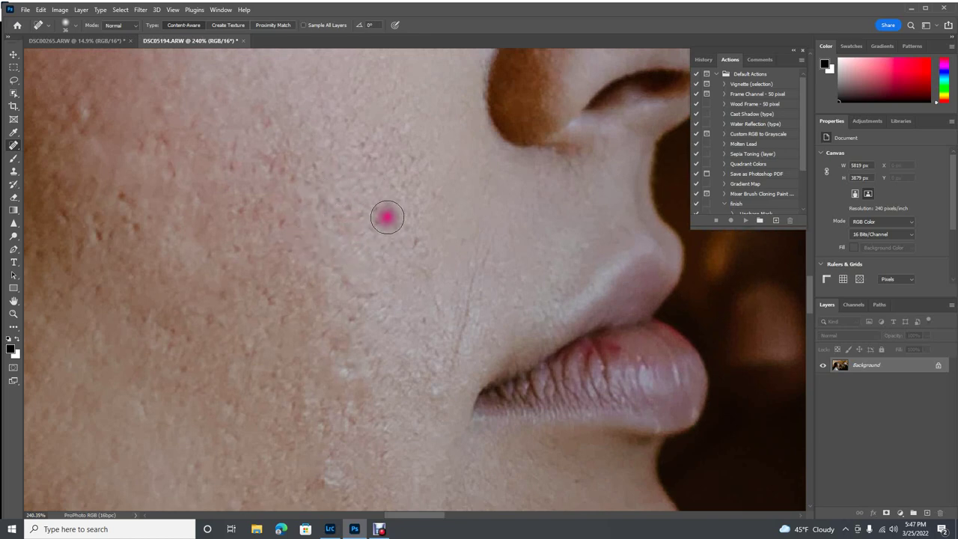
{"action": "left_click", "coordinate": [349, 207]}
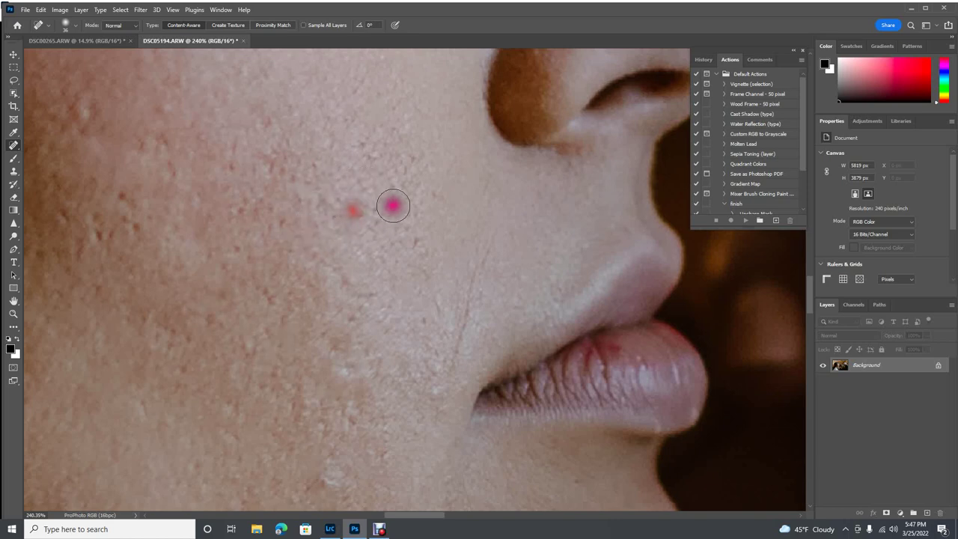
{"action": "left_click", "coordinate": [122, 197]}
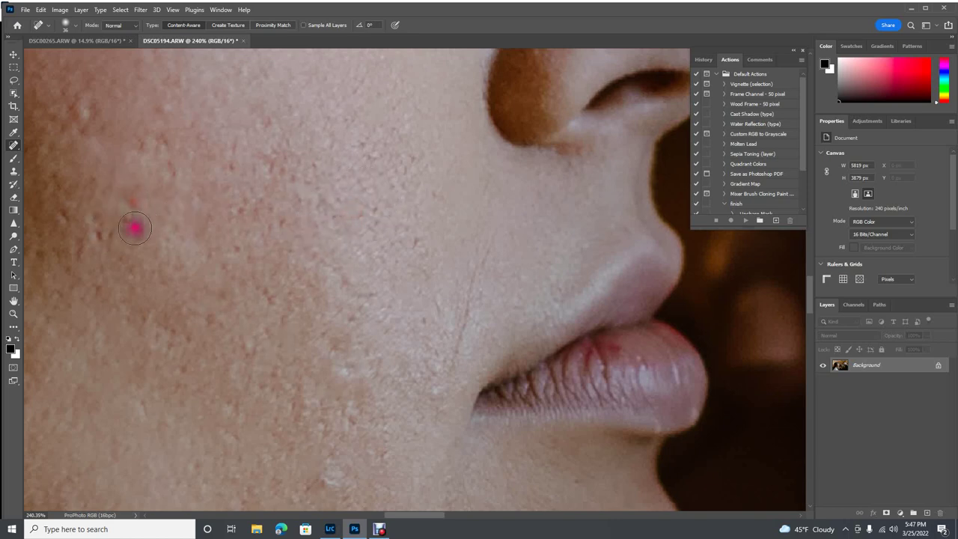
{"action": "mouse_move", "coordinate": [135, 227]}
{"action": "left_mouse_down"}
{"action": "mouse_move", "coordinate": [112, 238]}
{"action": "mouse_move", "coordinate": [96, 223]}
{"action": "left_mouse_up"}
{"action": "left_click", "coordinate": [90, 113]}
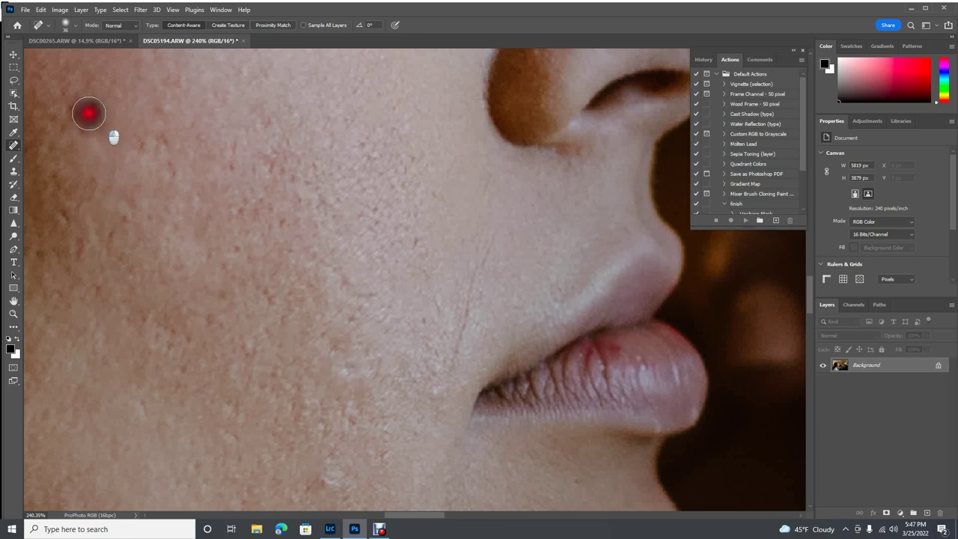
{"action": "left_click", "coordinate": [70, 113]}
{"action": "left_click", "coordinate": [156, 124]}
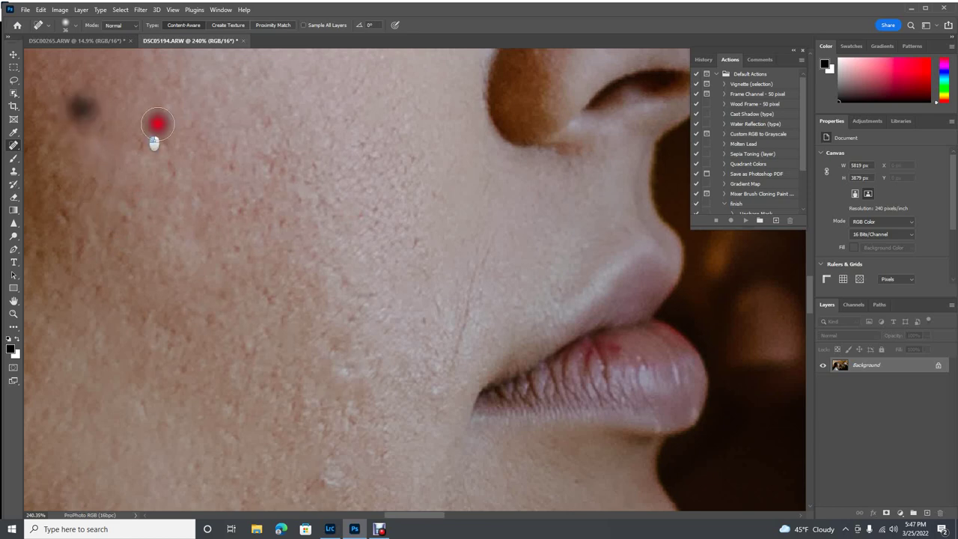
{"action": "left_click", "coordinate": [384, 148]}
{"action": "scroll", "coordinate": [252, 250], "scroll_direction": "down", "scroll_amount": 5}
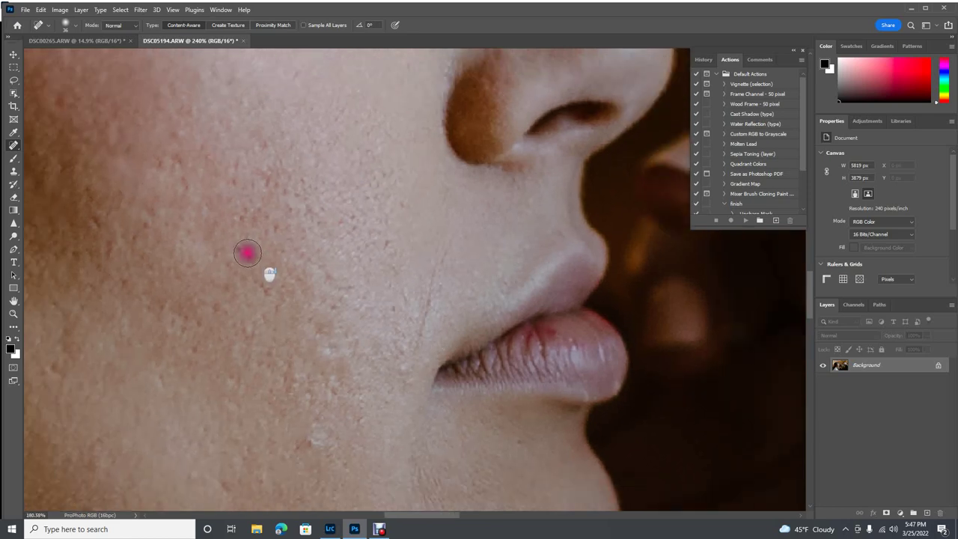
{"action": "scroll", "coordinate": [273, 214], "scroll_direction": "down", "scroll_amount": 1}
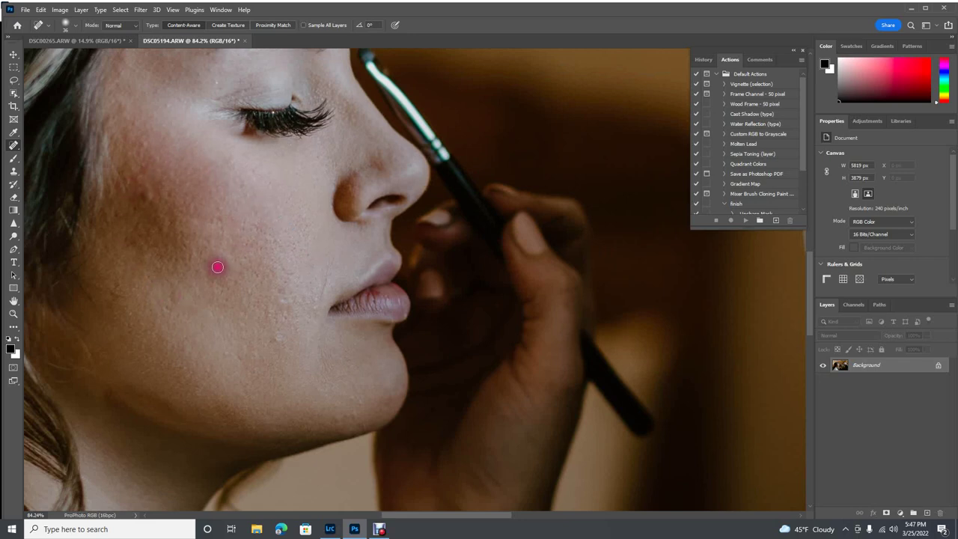
Heal the small spots around the bride's closed eye, from its outer corner across the upper eyelid.
{"action": "left_click", "coordinate": [274, 113]}
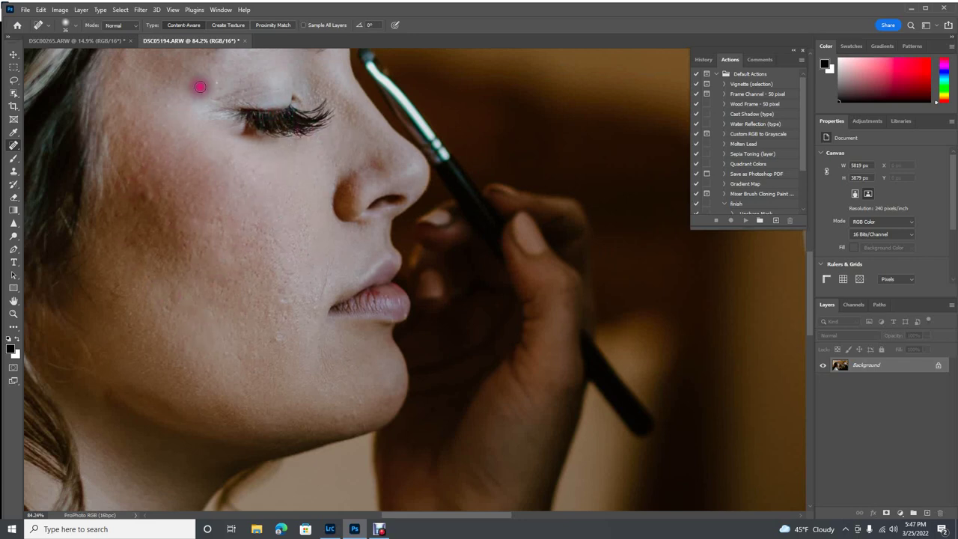
{"action": "mouse_move", "coordinate": [200, 86]}
{"action": "left_mouse_down"}
{"action": "mouse_move", "coordinate": [217, 82]}
{"action": "mouse_move", "coordinate": [212, 91]}
{"action": "left_mouse_up"}
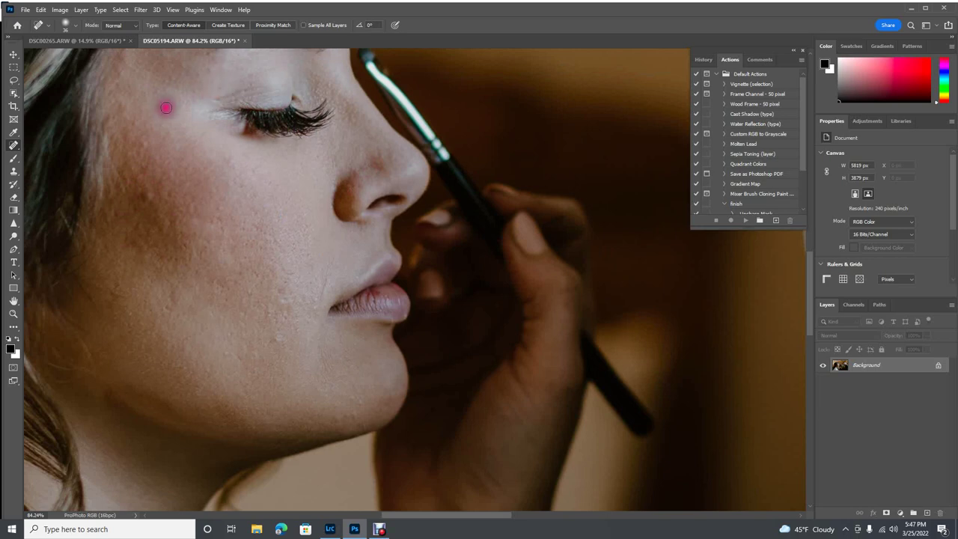
{"action": "left_click", "coordinate": [222, 90]}
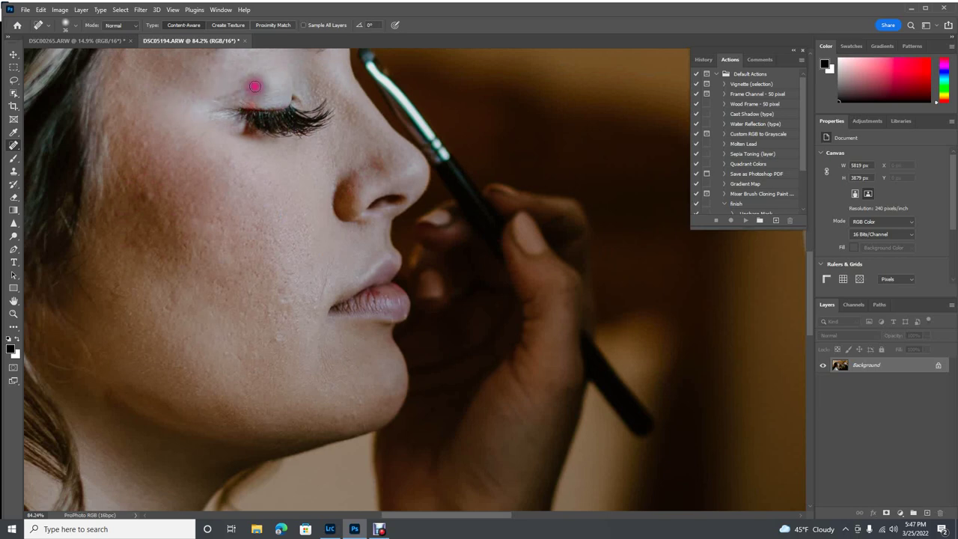
{"action": "left_click_drag", "start_coordinate": [225, 80], "coordinate": [280, 69]}
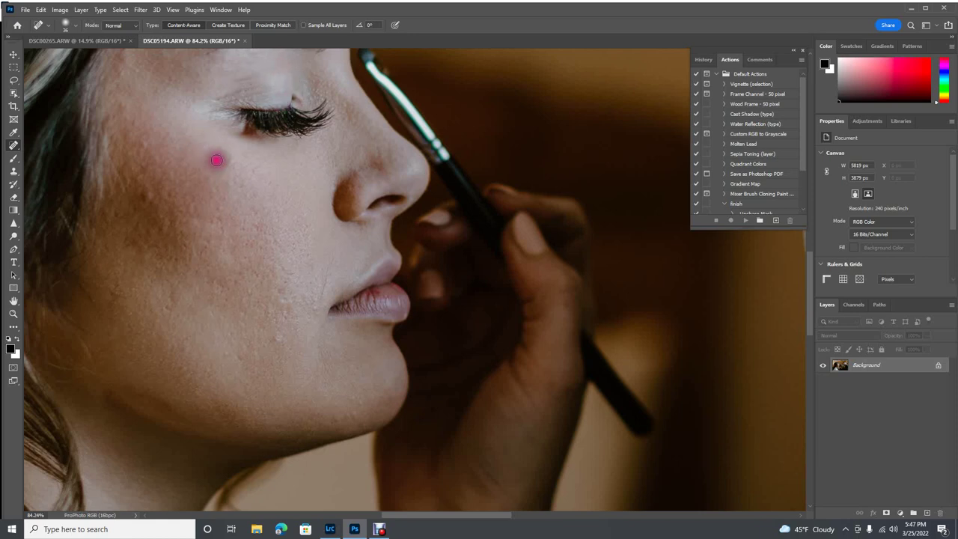
Heal the spots on the bride's lower cheek below mouth level and along the jaw toward the chin.
{"action": "left_click", "coordinate": [278, 338]}
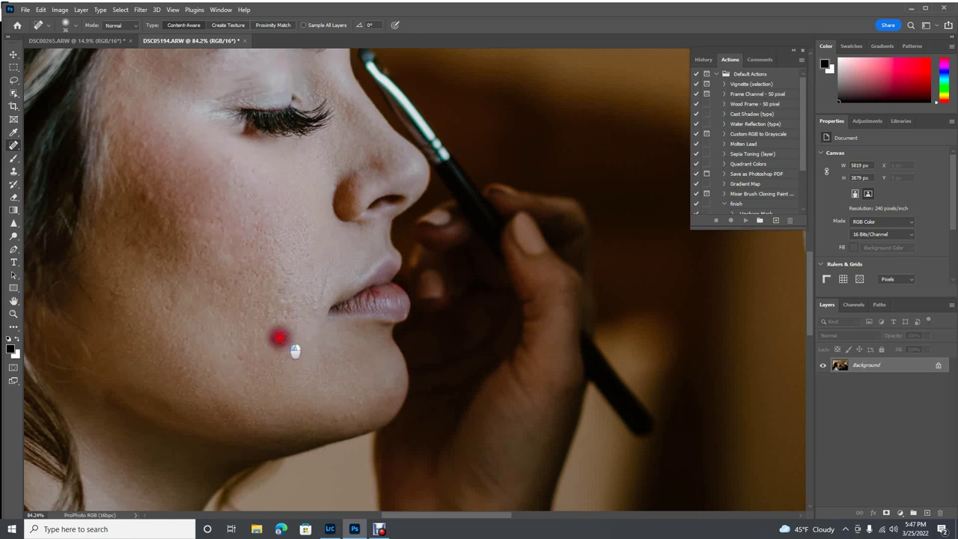
{"action": "mouse_move", "coordinate": [241, 357]}
{"action": "left_mouse_down"}
{"action": "mouse_move", "coordinate": [226, 357]}
{"action": "mouse_move", "coordinate": [242, 366]}
{"action": "left_mouse_up"}
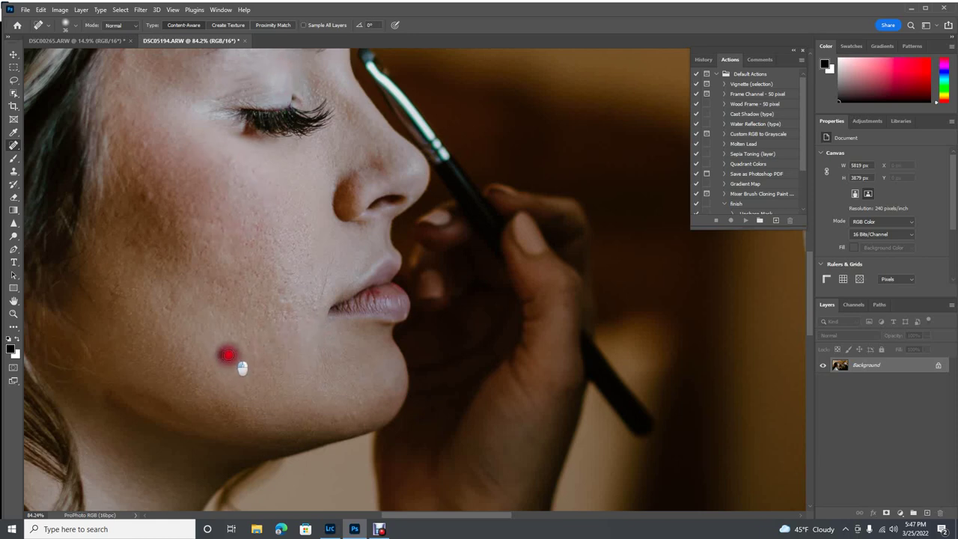
{"action": "left_click", "coordinate": [280, 368]}
{"action": "left_click", "coordinate": [356, 414]}
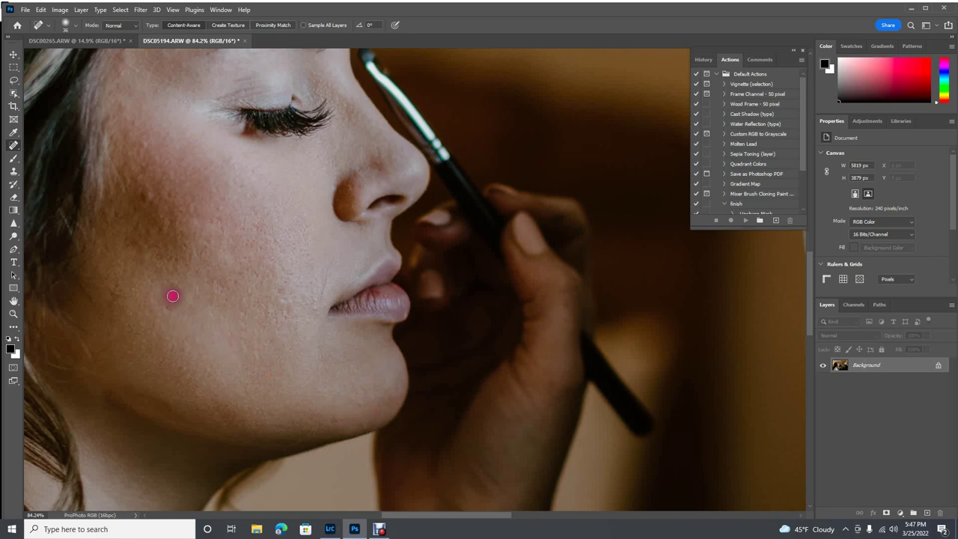
Heal the scattered spots from beside the mouth up across the reddened cheek to the temple and hairline.
{"action": "left_click", "coordinate": [171, 281]}
{"action": "left_click", "coordinate": [289, 302]}
{"action": "mouse_move", "coordinate": [295, 297]}
{"action": "left_mouse_down"}
{"action": "mouse_move", "coordinate": [280, 294]}
{"action": "mouse_move", "coordinate": [282, 266]}
{"action": "left_mouse_up"}
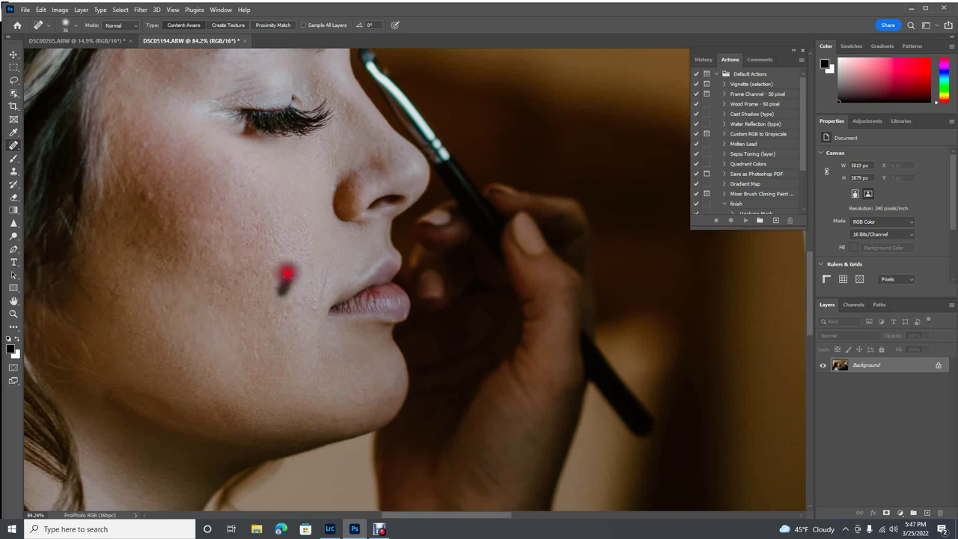
{"action": "left_click", "coordinate": [230, 214]}
{"action": "left_click", "coordinate": [195, 187]}
{"action": "left_click", "coordinate": [146, 161]}
{"action": "left_click", "coordinate": [142, 146]}
{"action": "left_click", "coordinate": [149, 192]}
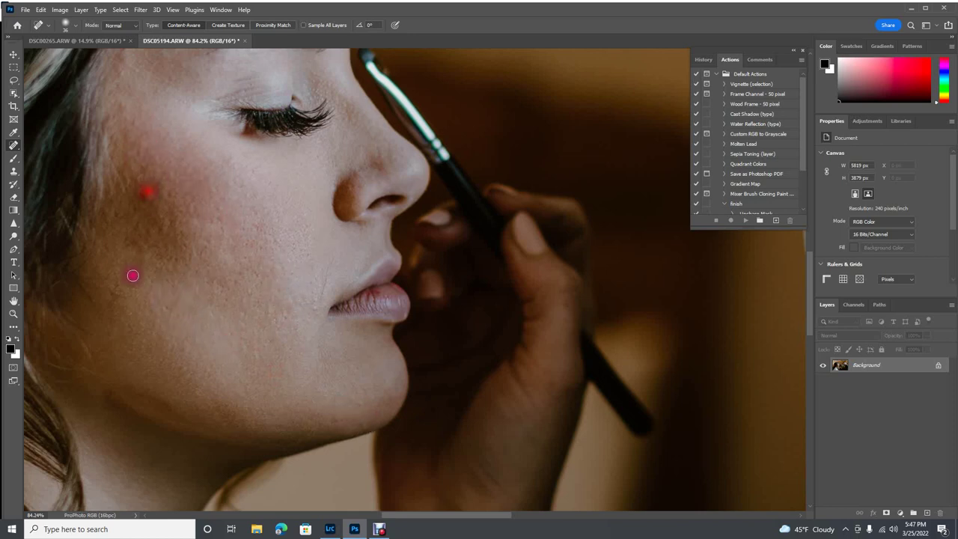
{"action": "left_click", "coordinate": [127, 246]}
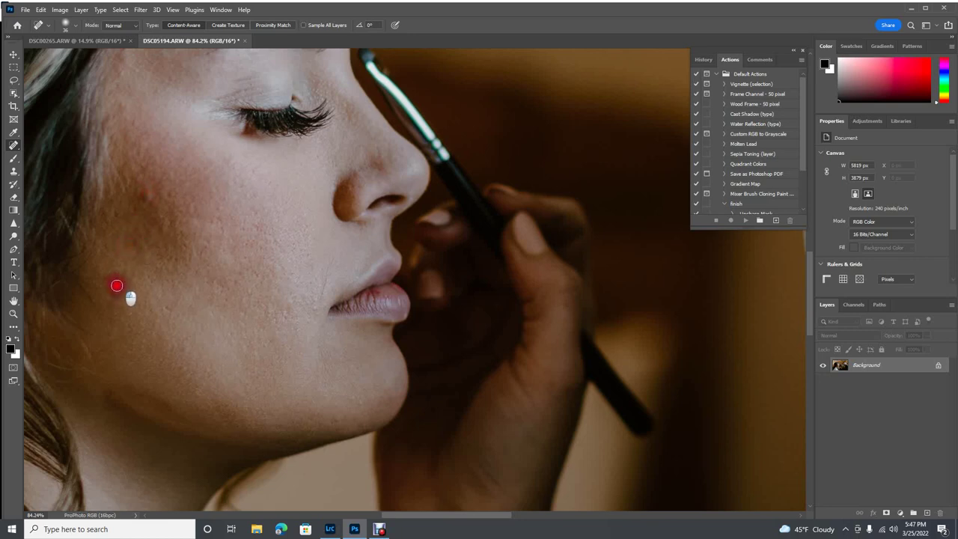
Heal the marks on the outer lower cheek near the ear and up through the middle of the cheek.
{"action": "left_click", "coordinate": [123, 312]}
{"action": "left_click", "coordinate": [180, 346]}
{"action": "left_click", "coordinate": [217, 291]}
{"action": "left_click", "coordinate": [235, 282]}
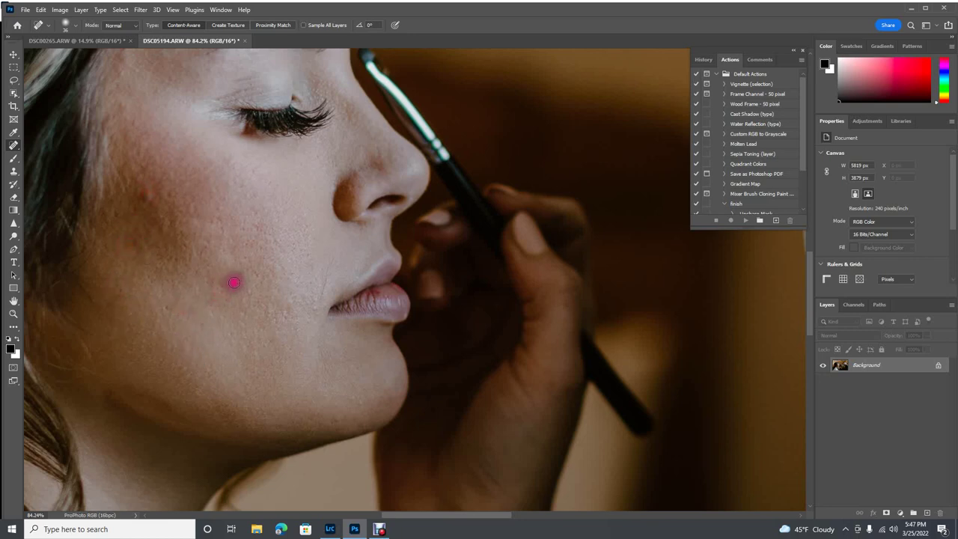
{"action": "left_click", "coordinate": [250, 241]}
{"action": "left_click", "coordinate": [241, 220]}
{"action": "left_click", "coordinate": [216, 212]}
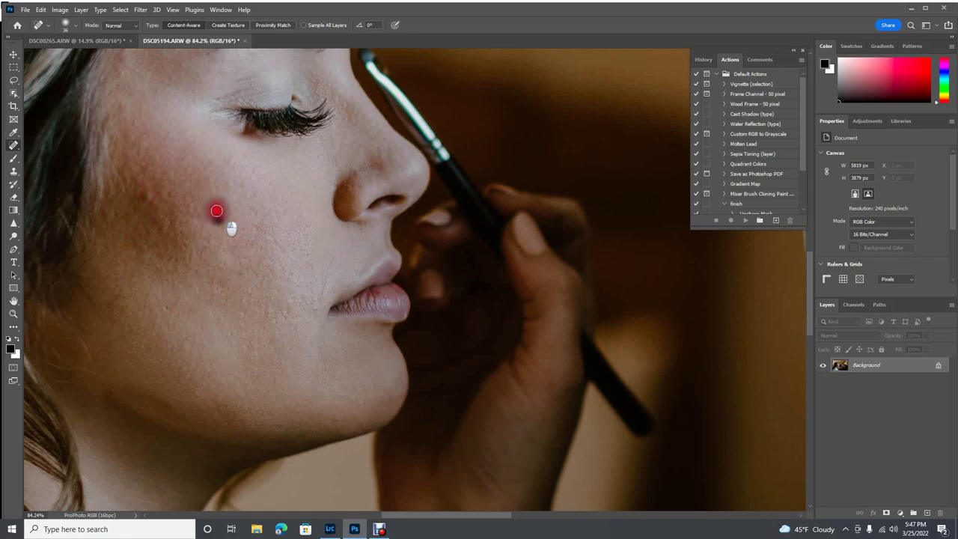
Heal the spots on and beside the bride's nostril and at the inner corner of her eye.
{"action": "left_click", "coordinate": [342, 199]}
{"action": "left_click", "coordinate": [360, 175]}
{"action": "left_click", "coordinate": [355, 171]}
{"action": "left_click", "coordinate": [311, 90]}
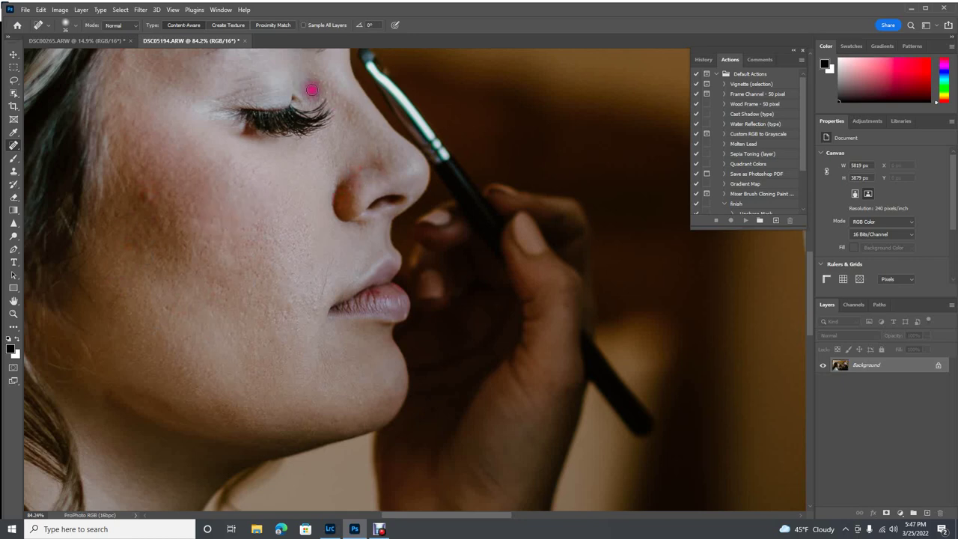
Switch to the Clone Stamp tool and try its brush hardness at 100%, then return the hardness to 0%.
{"action": "scroll", "coordinate": [266, 314], "scroll_direction": "down", "scroll_amount": 5}
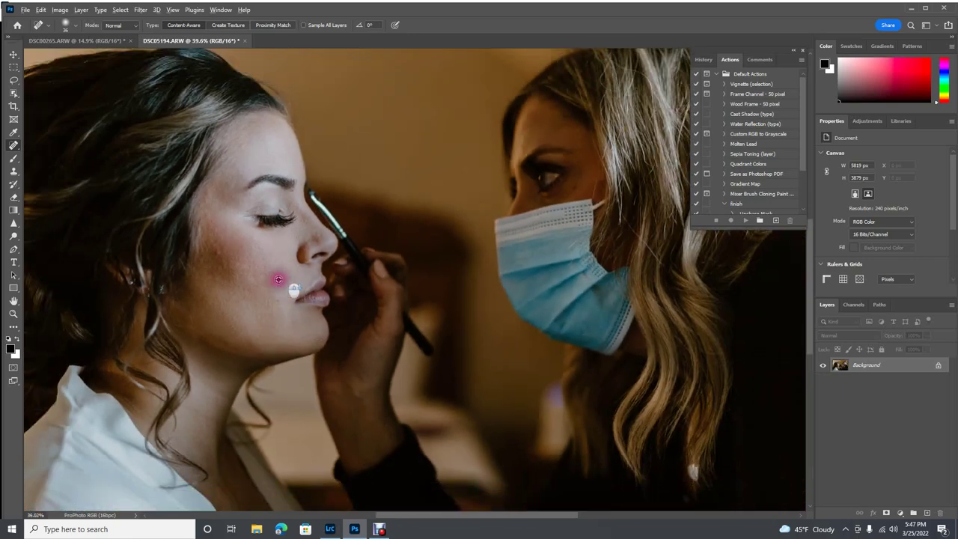
{"action": "scroll", "coordinate": [277, 280], "scroll_direction": "down", "scroll_amount": 3}
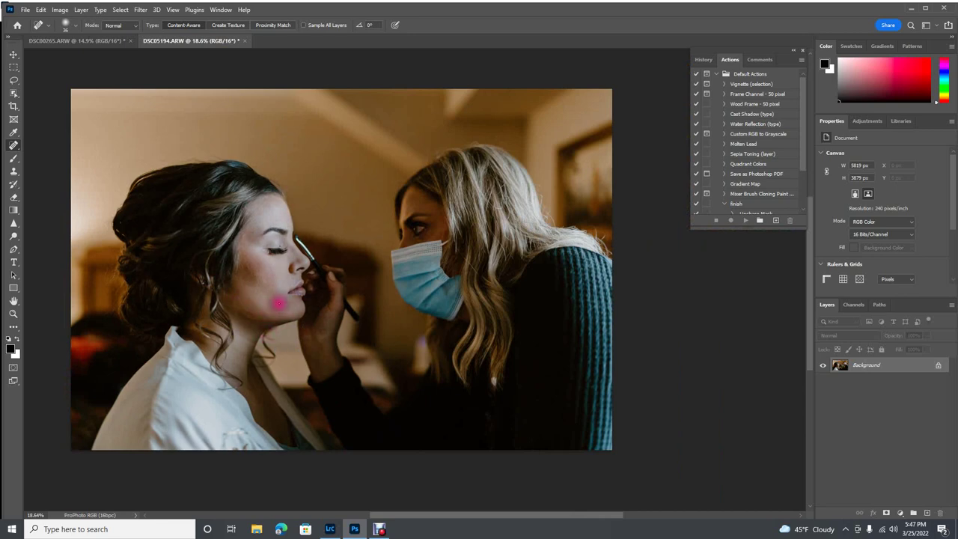
{"action": "scroll", "coordinate": [277, 271], "scroll_direction": "up", "scroll_amount": 5}
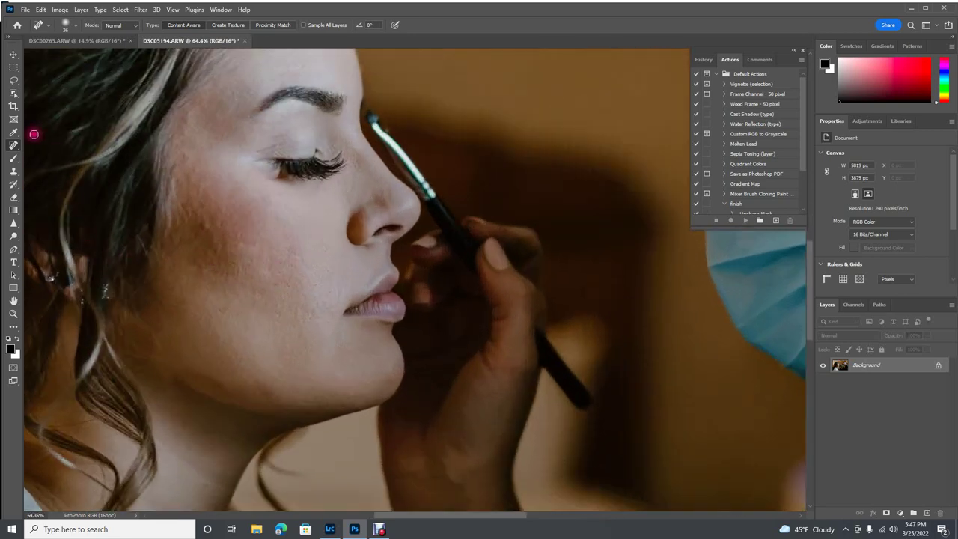
{"action": "left_click", "coordinate": [15, 172]}
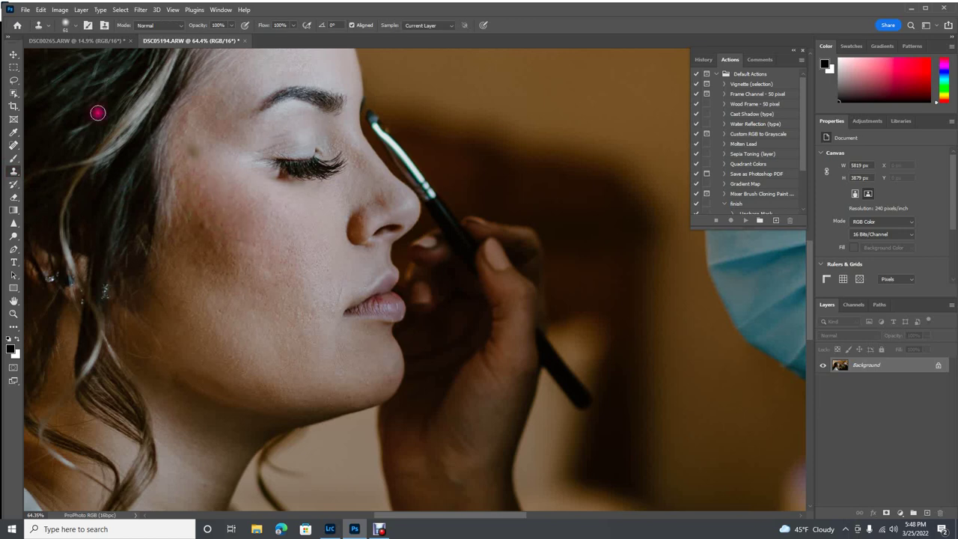
{"action": "left_click", "coordinate": [77, 26]}
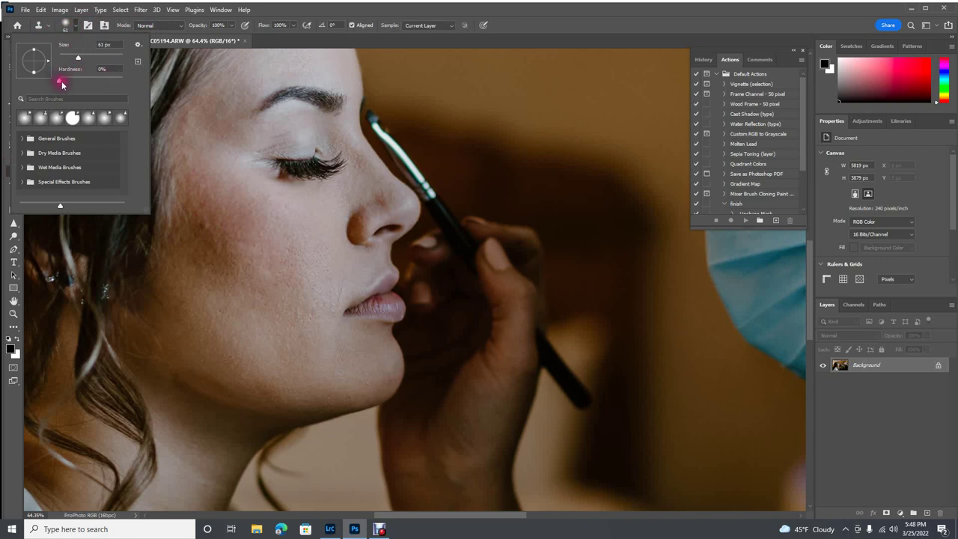
{"action": "left_click_drag", "start_coordinate": [59, 81], "coordinate": [137, 84]}
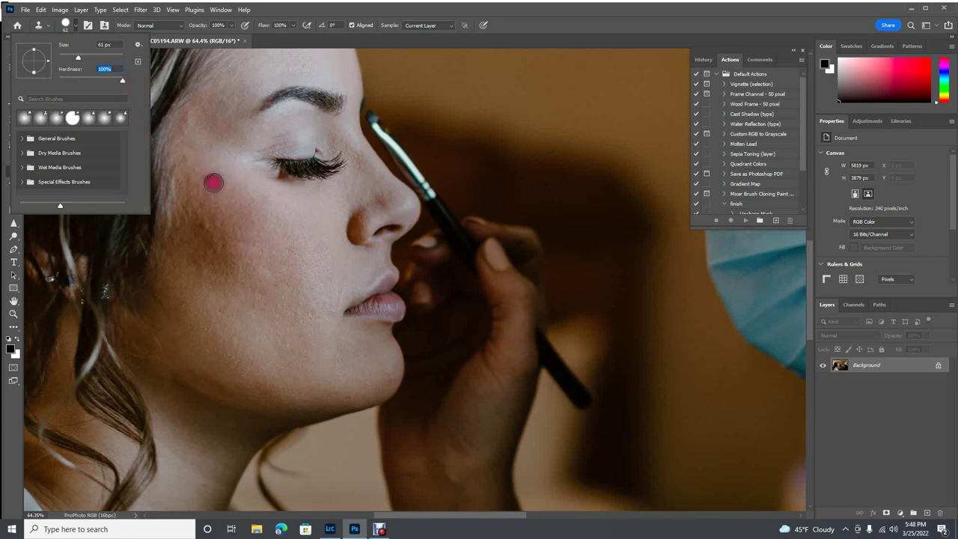
{"action": "left_click_drag", "start_coordinate": [125, 84], "coordinate": [47, 81]}
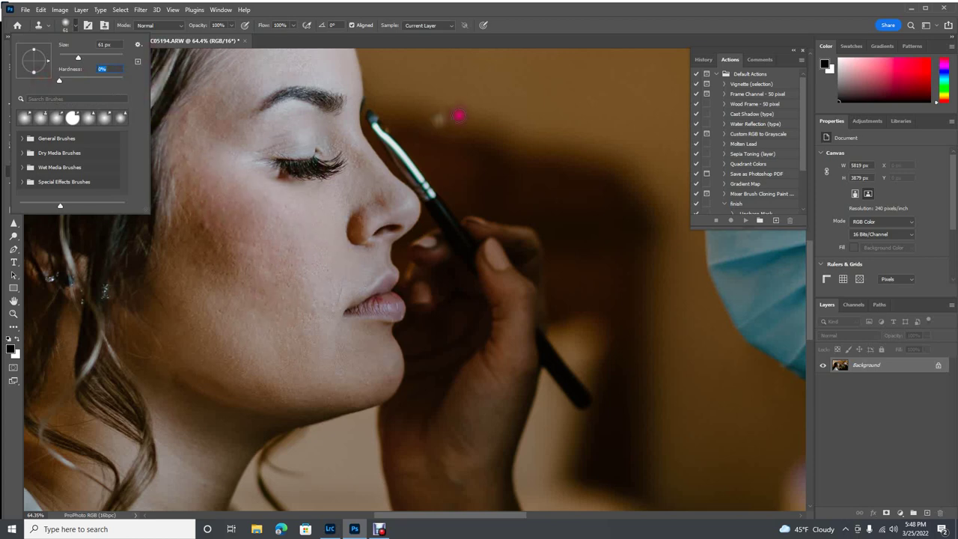
{"action": "key", "text": "Return"}
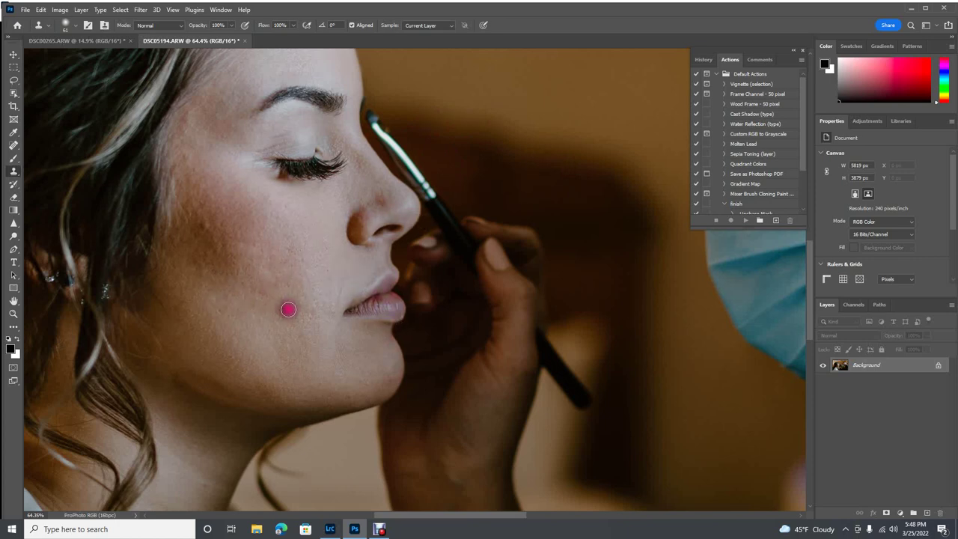
Set the Clone Stamp brush size to 17 px and its opacity to 61%.
{"action": "scroll", "coordinate": [259, 288], "scroll_direction": "up", "scroll_amount": 5}
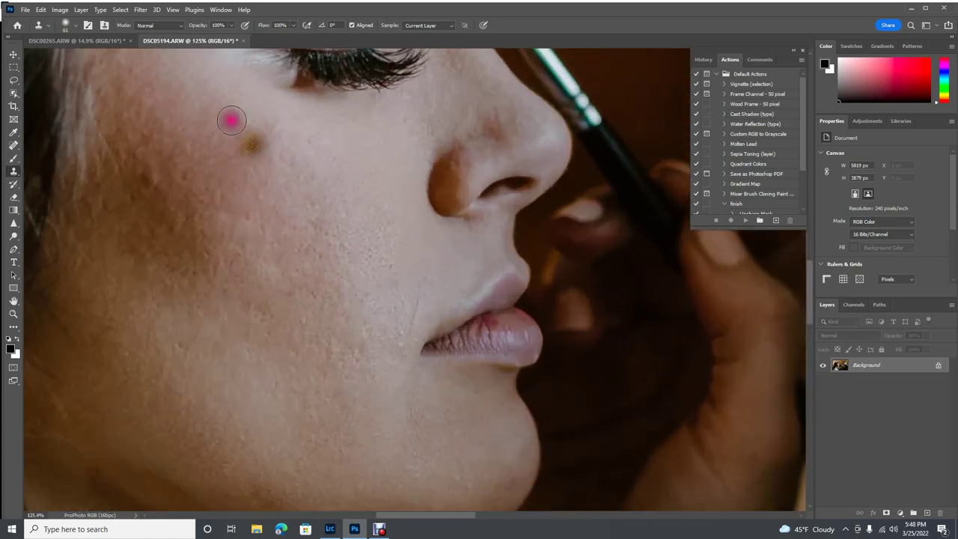
{"action": "left_click", "coordinate": [252, 146]}
{"action": "left_click", "coordinate": [76, 27]}
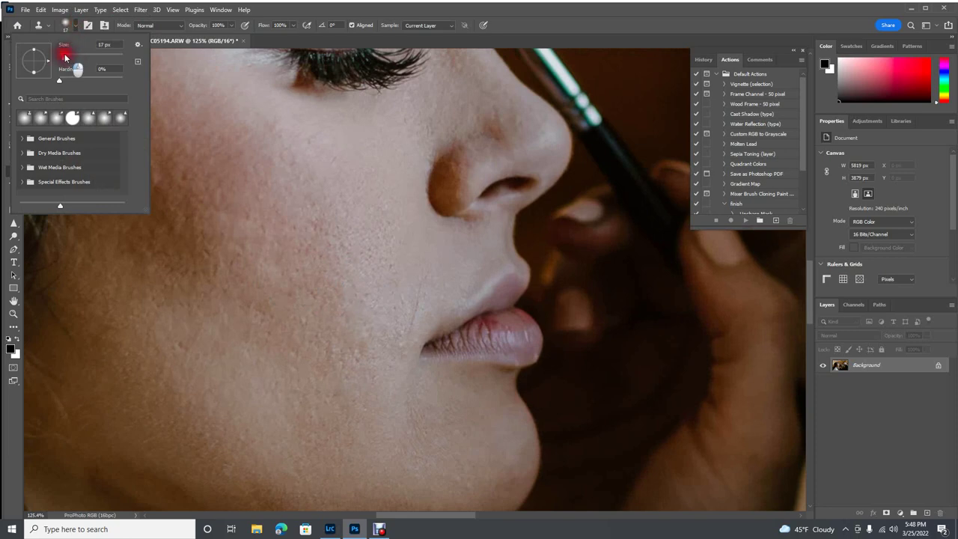
{"action": "left_click_drag", "start_coordinate": [65, 57], "coordinate": [64, 57]}
{"action": "left_click", "coordinate": [285, 46]}
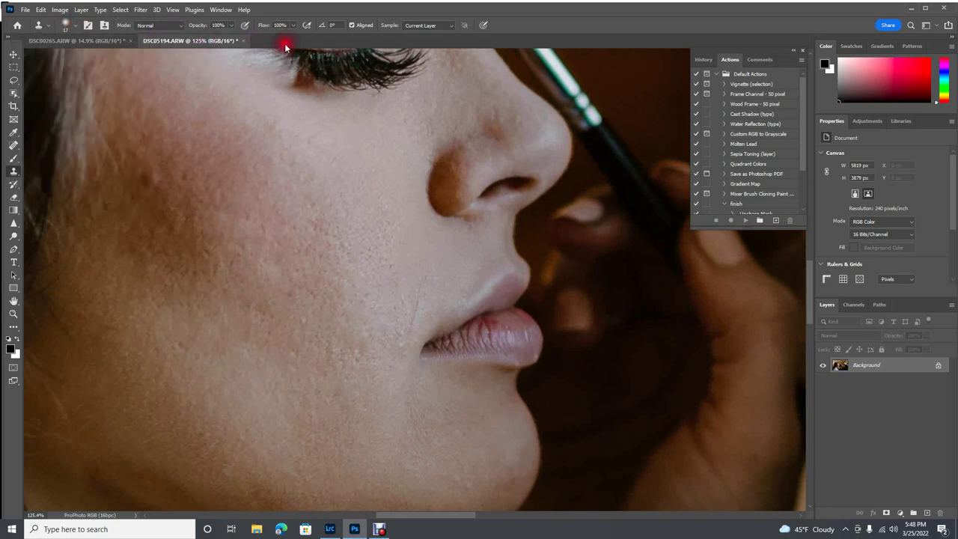
{"action": "left_click", "coordinate": [233, 27]}
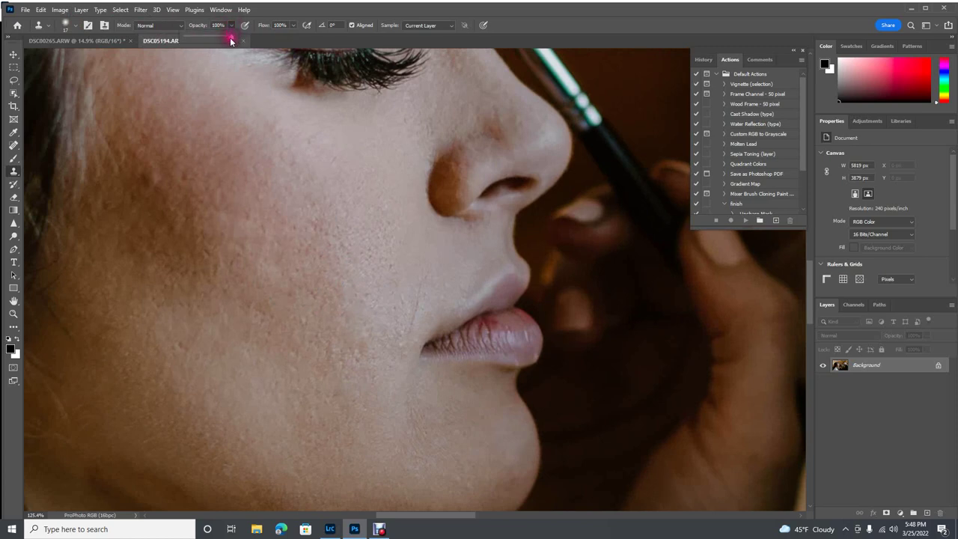
{"action": "left_click", "coordinate": [180, 160]}
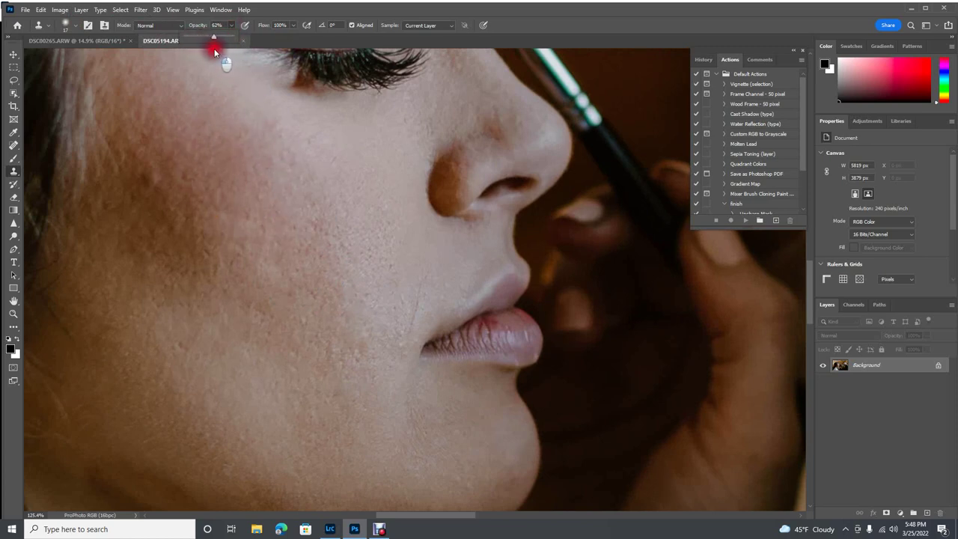
{"action": "left_click_drag", "start_coordinate": [217, 49], "coordinate": [214, 50]}
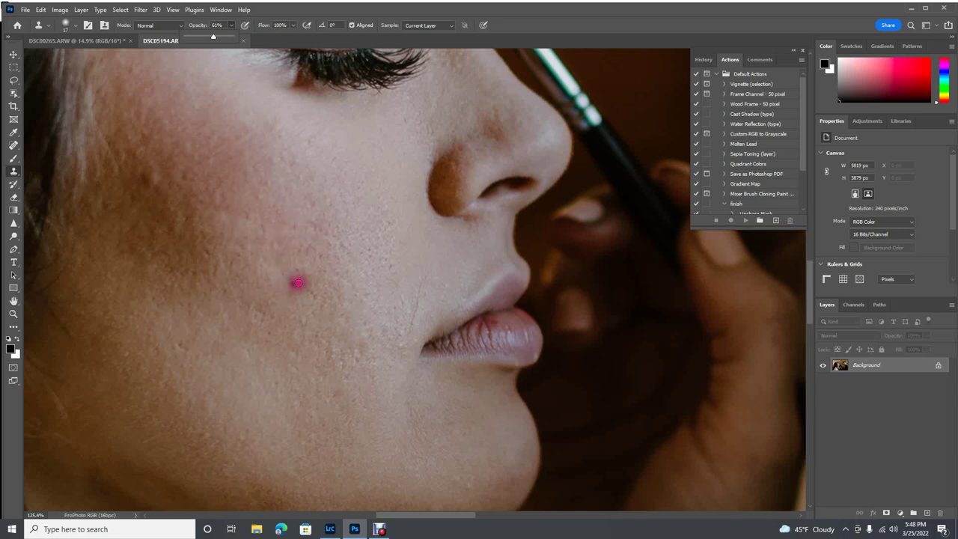
Clone nearby clean skin over the uneven, reddened texture on the middle of the bride's cheek, working close up.
{"action": "left_click", "coordinate": [299, 218]}
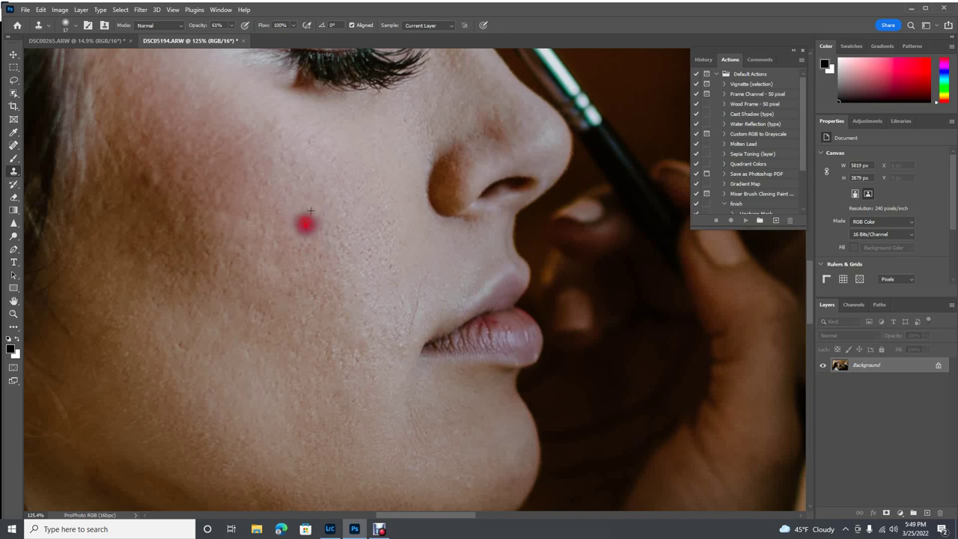
{"action": "left_click", "coordinate": [262, 223]}
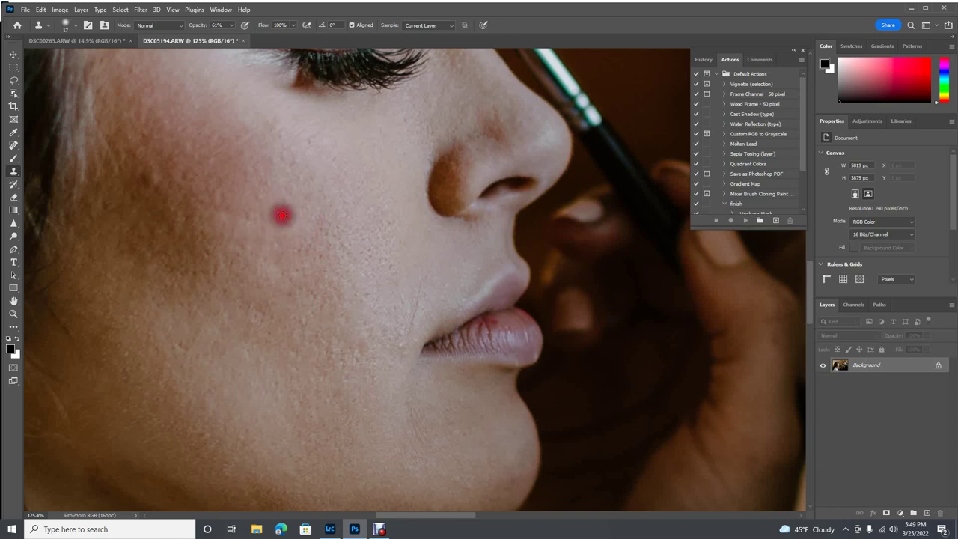
{"action": "scroll", "coordinate": [304, 225], "scroll_direction": "up", "scroll_amount": 3}
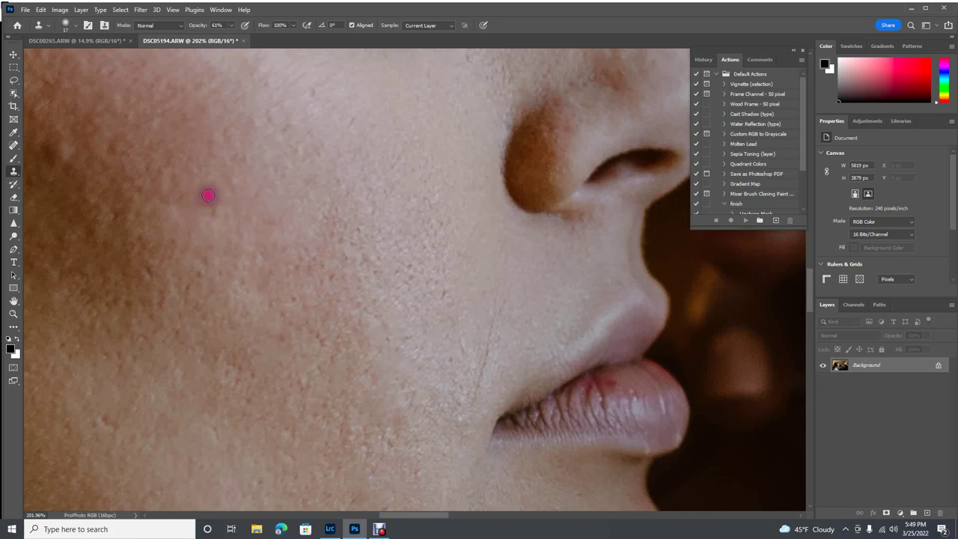
{"action": "left_click", "coordinate": [213, 209]}
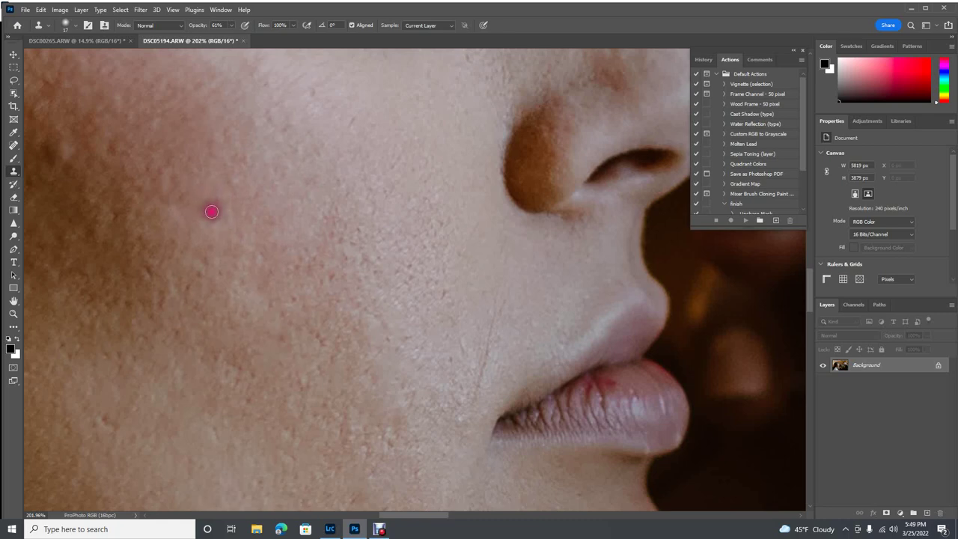
{"action": "scroll", "coordinate": [215, 221], "scroll_direction": "up", "scroll_amount": 5}
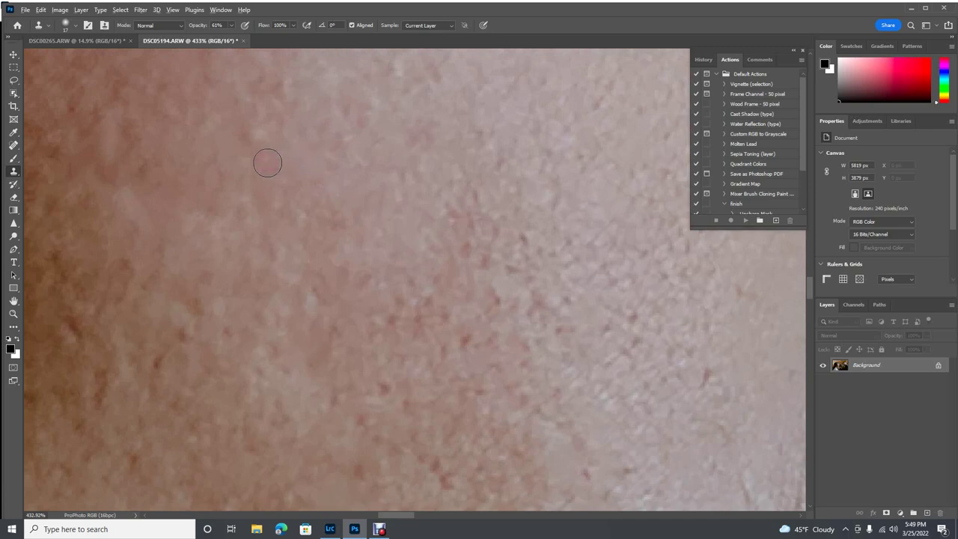
{"action": "mouse_move", "coordinate": [267, 163]}
{"action": "left_mouse_down"}
{"action": "mouse_move", "coordinate": [257, 84]}
{"action": "mouse_move", "coordinate": [284, 84]}
{"action": "mouse_move", "coordinate": [282, 95]}
{"action": "mouse_move", "coordinate": [297, 104]}
{"action": "mouse_move", "coordinate": [363, 120]}
{"action": "mouse_move", "coordinate": [369, 112]}
{"action": "mouse_move", "coordinate": [347, 112]}
{"action": "mouse_move", "coordinate": [346, 150]}
{"action": "mouse_move", "coordinate": [345, 135]}
{"action": "mouse_move", "coordinate": [410, 142]}
{"action": "mouse_move", "coordinate": [433, 124]}
{"action": "mouse_move", "coordinate": [425, 168]}
{"action": "mouse_move", "coordinate": [486, 190]}
{"action": "mouse_move", "coordinate": [478, 191]}
{"action": "mouse_move", "coordinate": [472, 234]}
{"action": "mouse_move", "coordinate": [445, 205]}
{"action": "mouse_move", "coordinate": [480, 259]}
{"action": "mouse_move", "coordinate": [489, 265]}
{"action": "mouse_move", "coordinate": [500, 234]}
{"action": "mouse_move", "coordinate": [474, 246]}
{"action": "mouse_move", "coordinate": [535, 266]}
{"action": "mouse_move", "coordinate": [523, 261]}
{"action": "mouse_move", "coordinate": [524, 242]}
{"action": "mouse_move", "coordinate": [514, 262]}
{"action": "mouse_move", "coordinate": [491, 245]}
{"action": "mouse_move", "coordinate": [461, 345]}
{"action": "mouse_move", "coordinate": [436, 310]}
{"action": "mouse_move", "coordinate": [368, 276]}
{"action": "mouse_move", "coordinate": [406, 302]}
{"action": "mouse_move", "coordinate": [407, 326]}
{"action": "mouse_move", "coordinate": [417, 322]}
{"action": "mouse_move", "coordinate": [422, 292]}
{"action": "mouse_move", "coordinate": [394, 323]}
{"action": "mouse_move", "coordinate": [499, 293]}
{"action": "mouse_move", "coordinate": [532, 295]}
{"action": "mouse_move", "coordinate": [355, 293]}
{"action": "left_mouse_up"}
Clone nearby clean skin over the uneven texture on the bride's lower cheek, between the blush area and the mouth.
{"action": "scroll", "coordinate": [355, 293], "scroll_direction": "down", "scroll_amount": 10}
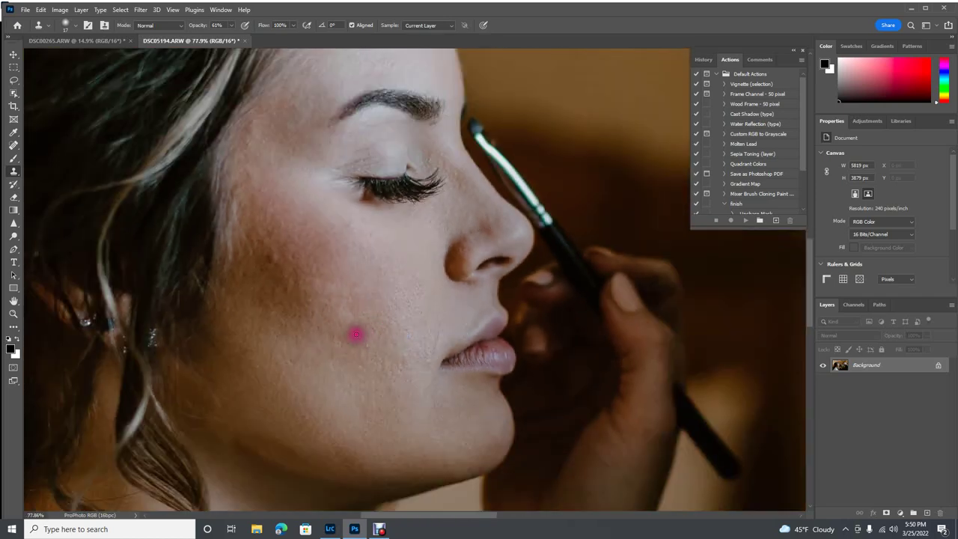
{"action": "scroll", "coordinate": [364, 352], "scroll_direction": "up", "scroll_amount": 2}
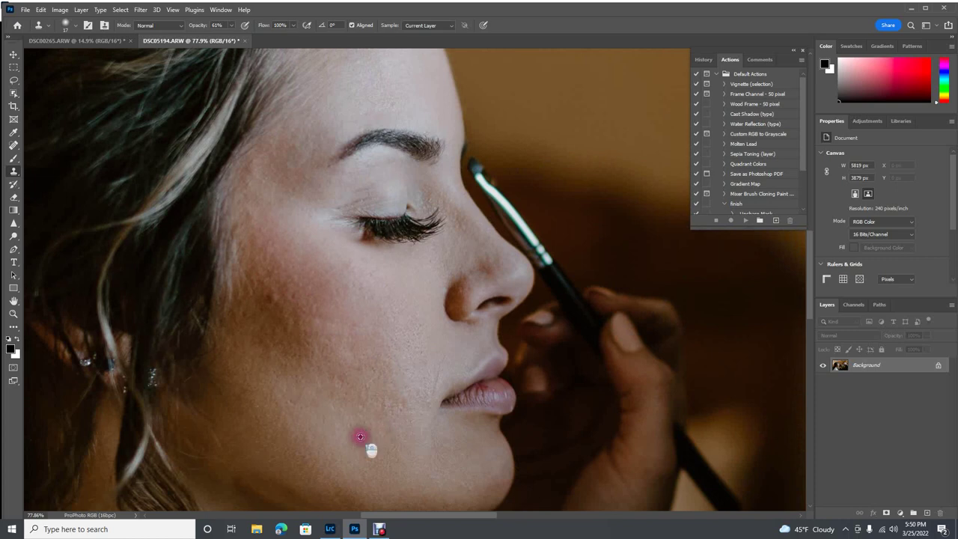
{"action": "scroll", "coordinate": [359, 442], "scroll_direction": "up", "scroll_amount": 5}
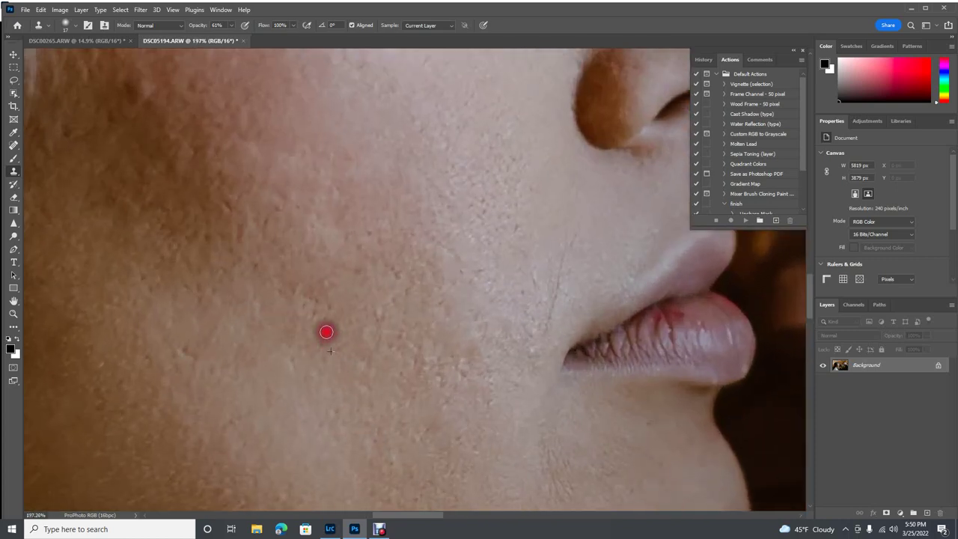
{"action": "left_click", "coordinate": [355, 274]}
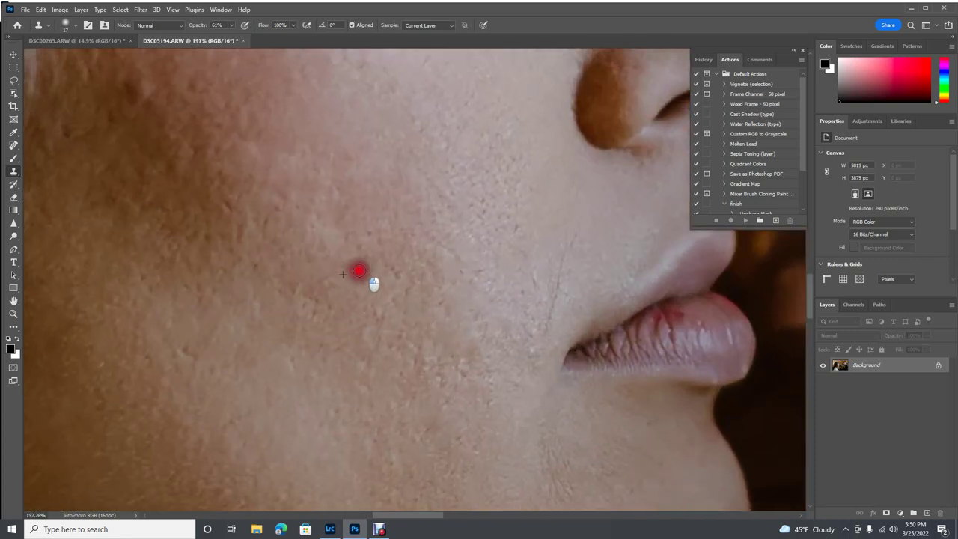
{"action": "left_click", "coordinate": [369, 232]}
{"action": "mouse_move", "coordinate": [372, 235]}
{"action": "left_mouse_down"}
{"action": "mouse_move", "coordinate": [382, 260]}
{"action": "mouse_move", "coordinate": [347, 229]}
{"action": "mouse_move", "coordinate": [345, 241]}
{"action": "mouse_move", "coordinate": [327, 230]}
{"action": "mouse_move", "coordinate": [321, 214]}
{"action": "mouse_move", "coordinate": [313, 215]}
{"action": "mouse_move", "coordinate": [322, 252]}
{"action": "mouse_move", "coordinate": [282, 223]}
{"action": "mouse_move", "coordinate": [276, 204]}
{"action": "mouse_move", "coordinate": [264, 239]}
{"action": "mouse_move", "coordinate": [245, 215]}
{"action": "mouse_move", "coordinate": [240, 270]}
{"action": "mouse_move", "coordinate": [244, 245]}
{"action": "mouse_move", "coordinate": [237, 264]}
{"action": "mouse_move", "coordinate": [199, 255]}
{"action": "mouse_move", "coordinate": [177, 267]}
{"action": "mouse_move", "coordinate": [181, 291]}
{"action": "mouse_move", "coordinate": [170, 294]}
{"action": "mouse_move", "coordinate": [173, 277]}
{"action": "mouse_move", "coordinate": [156, 288]}
{"action": "mouse_move", "coordinate": [144, 277]}
{"action": "mouse_move", "coordinate": [156, 314]}
{"action": "mouse_move", "coordinate": [147, 298]}
{"action": "mouse_move", "coordinate": [167, 307]}
{"action": "mouse_move", "coordinate": [178, 341]}
{"action": "mouse_move", "coordinate": [196, 351]}
{"action": "mouse_move", "coordinate": [193, 366]}
{"action": "mouse_move", "coordinate": [219, 366]}
{"action": "mouse_move", "coordinate": [442, 256]}
{"action": "mouse_move", "coordinate": [250, 349]}
{"action": "mouse_move", "coordinate": [395, 268]}
{"action": "mouse_move", "coordinate": [400, 278]}
{"action": "mouse_move", "coordinate": [449, 263]}
{"action": "mouse_move", "coordinate": [475, 274]}
{"action": "mouse_move", "coordinate": [513, 222]}
{"action": "mouse_move", "coordinate": [468, 205]}
{"action": "mouse_move", "coordinate": [513, 160]}
{"action": "mouse_move", "coordinate": [539, 188]}
{"action": "mouse_move", "coordinate": [519, 289]}
{"action": "mouse_move", "coordinate": [349, 250]}
{"action": "mouse_move", "coordinate": [188, 156]}
{"action": "mouse_move", "coordinate": [200, 157]}
{"action": "mouse_move", "coordinate": [68, 147]}
{"action": "mouse_move", "coordinate": [69, 131]}
{"action": "mouse_move", "coordinate": [181, 97]}
{"action": "mouse_move", "coordinate": [190, 83]}
{"action": "mouse_move", "coordinate": [238, 154]}
{"action": "mouse_move", "coordinate": [250, 207]}
{"action": "mouse_move", "coordinate": [224, 203]}
{"action": "mouse_move", "coordinate": [299, 202]}
{"action": "left_mouse_up"}
{"action": "scroll", "coordinate": [299, 200], "scroll_direction": "down", "scroll_amount": 10}
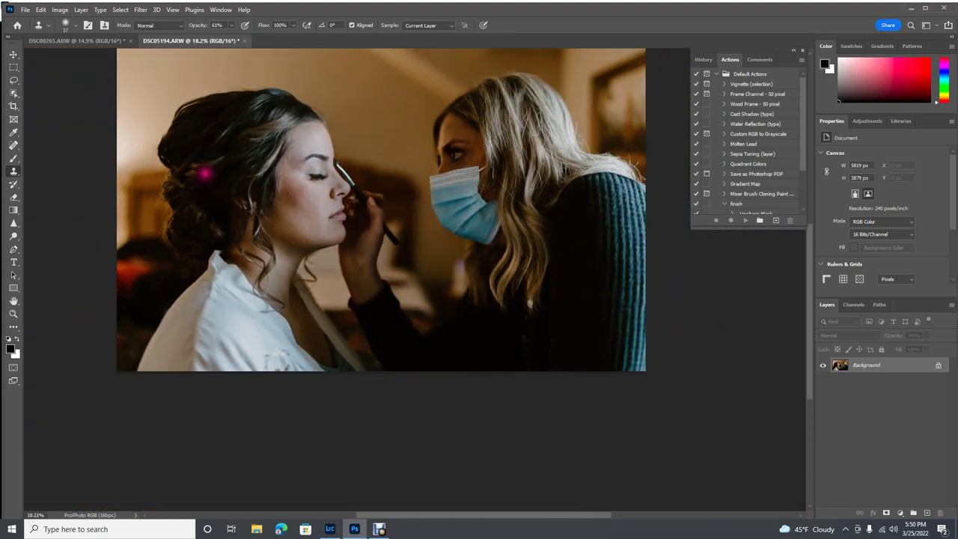
Set the Clone Stamp brush size to 56 px and its opacity to 100% for work along the bride's jaw.
{"action": "scroll", "coordinate": [296, 196], "scroll_direction": "up", "scroll_amount": 5}
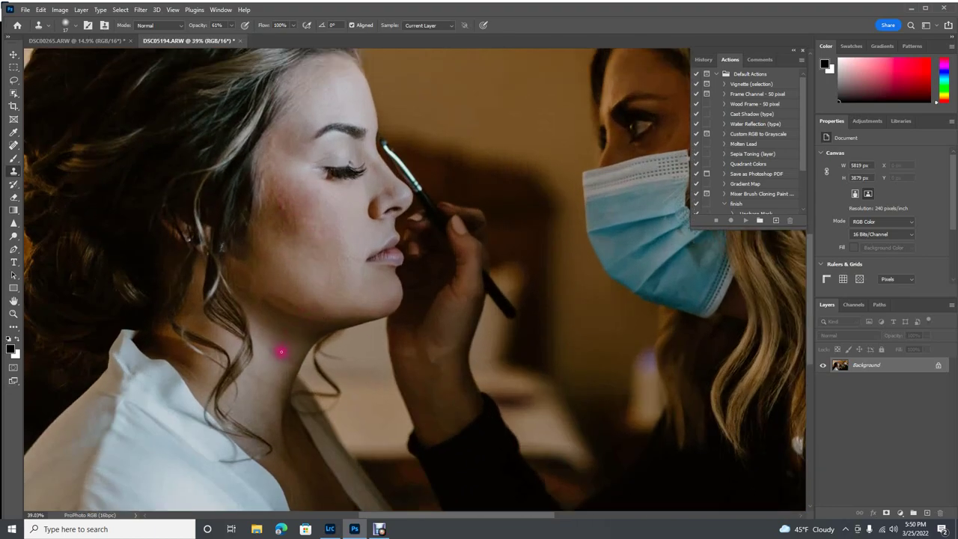
{"action": "scroll", "coordinate": [287, 353], "scroll_direction": "up", "scroll_amount": 2}
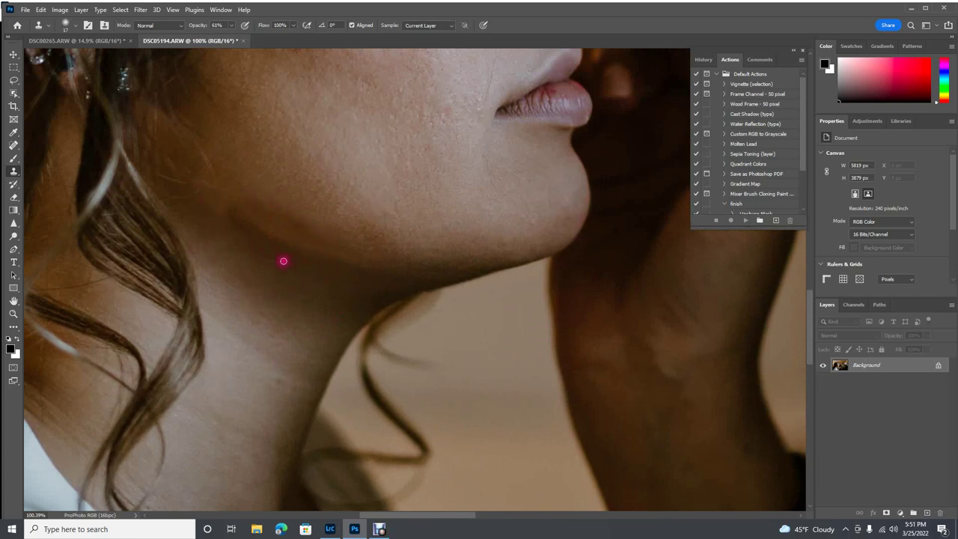
{"action": "scroll", "coordinate": [290, 273], "scroll_direction": "up", "scroll_amount": 1}
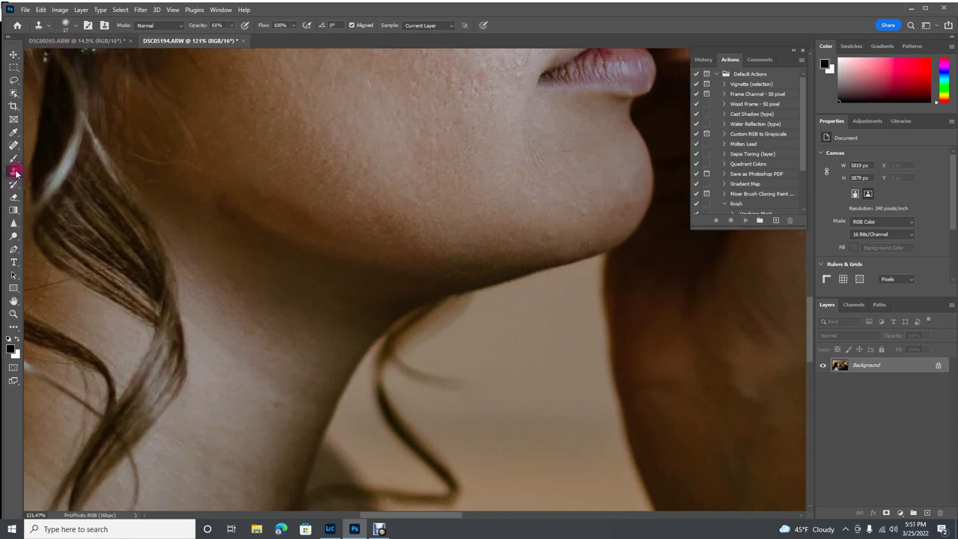
{"action": "left_click", "coordinate": [76, 28]}
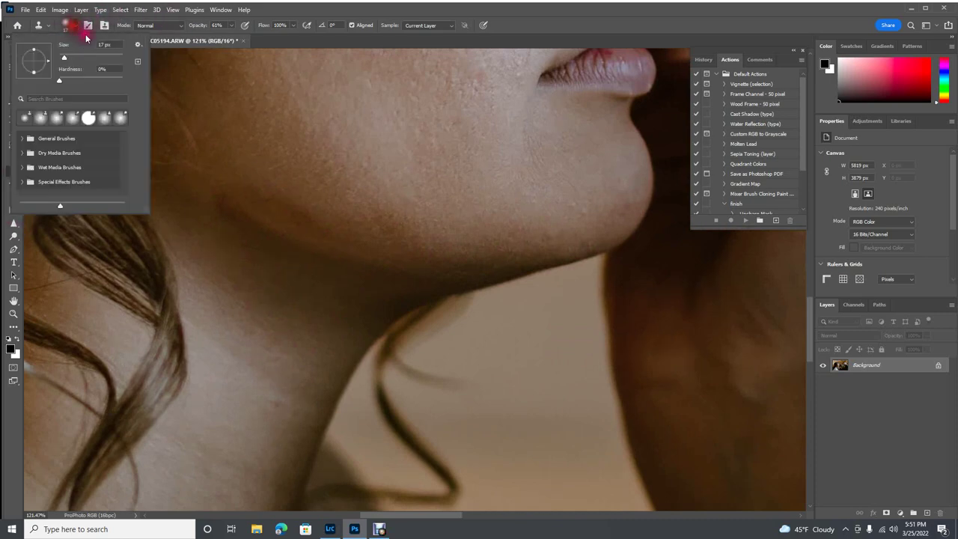
{"action": "left_click_drag", "start_coordinate": [78, 57], "coordinate": [77, 57]}
{"action": "left_click", "coordinate": [232, 27]}
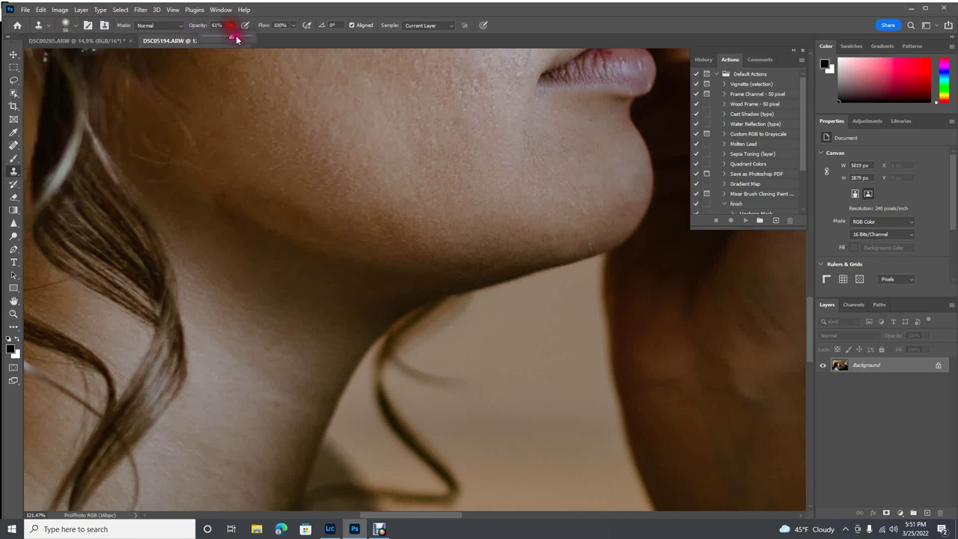
{"action": "left_click_drag", "start_coordinate": [233, 37], "coordinate": [267, 79]}
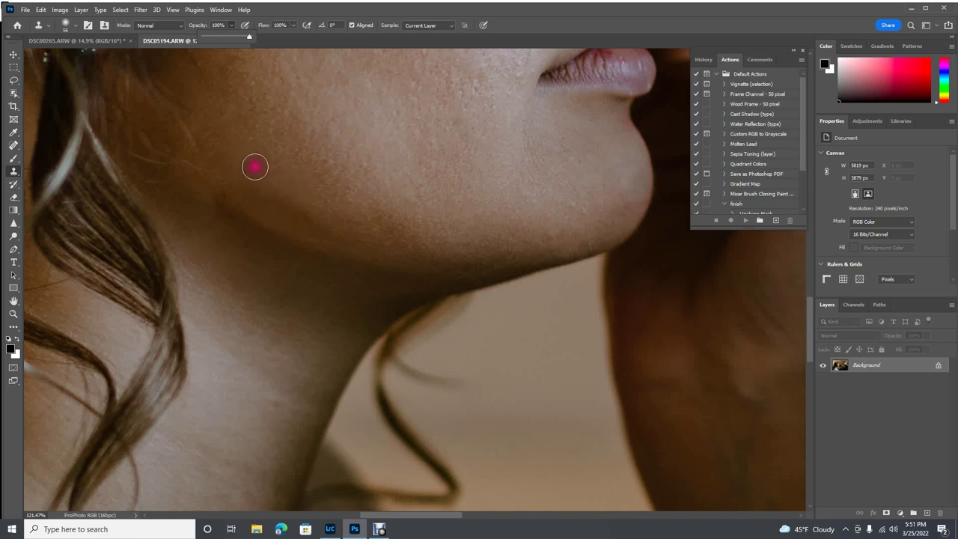
Try cloning neighbouring cheek skin over the dark shadow edge along the bride's jawline at full opacity.
{"action": "left_click", "coordinate": [248, 167]}
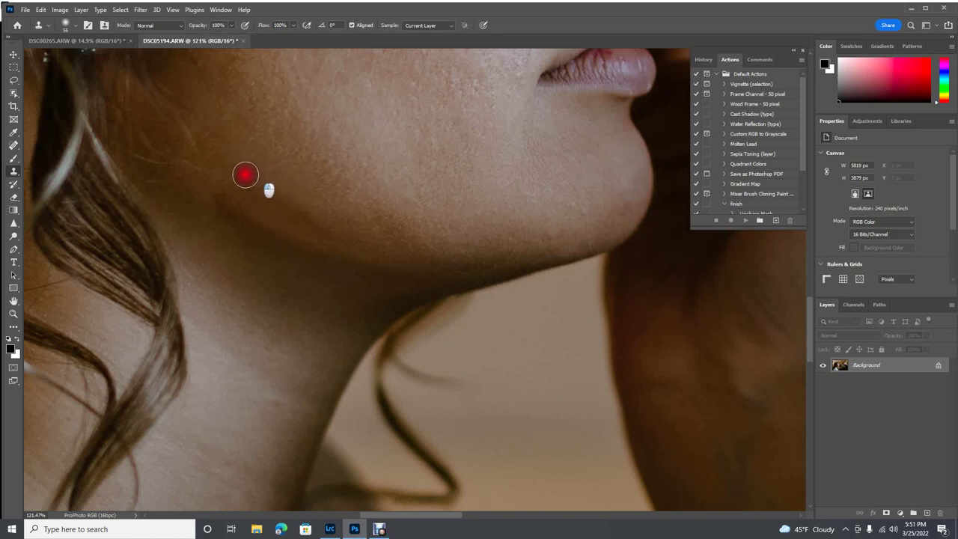
{"action": "mouse_move", "coordinate": [246, 176]}
{"action": "left_mouse_down"}
{"action": "mouse_move", "coordinate": [247, 189]}
{"action": "mouse_move", "coordinate": [291, 205]}
{"action": "left_mouse_up"}
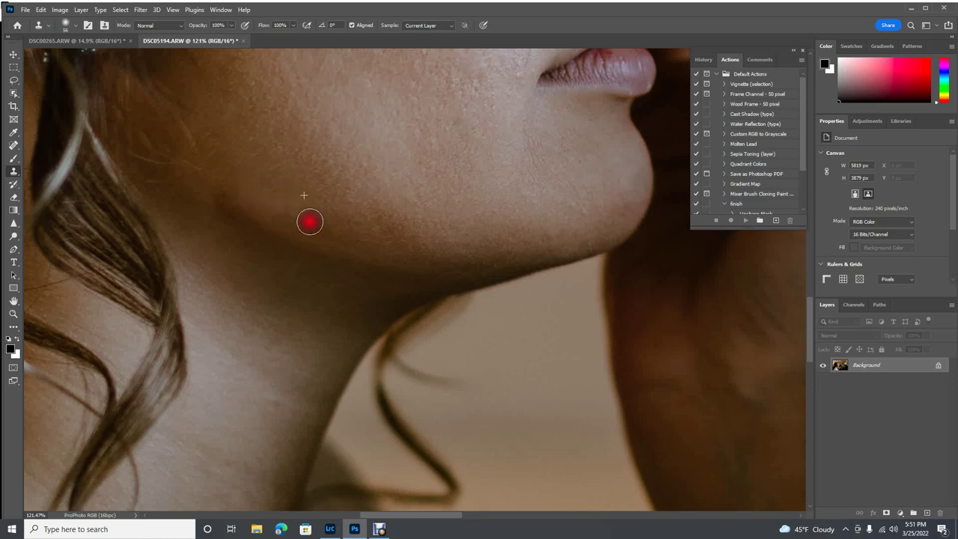
{"action": "left_click", "coordinate": [334, 205]}
{"action": "mouse_move", "coordinate": [304, 218]}
{"action": "left_mouse_down"}
{"action": "mouse_move", "coordinate": [299, 207]}
{"action": "mouse_move", "coordinate": [285, 214]}
{"action": "left_mouse_up"}
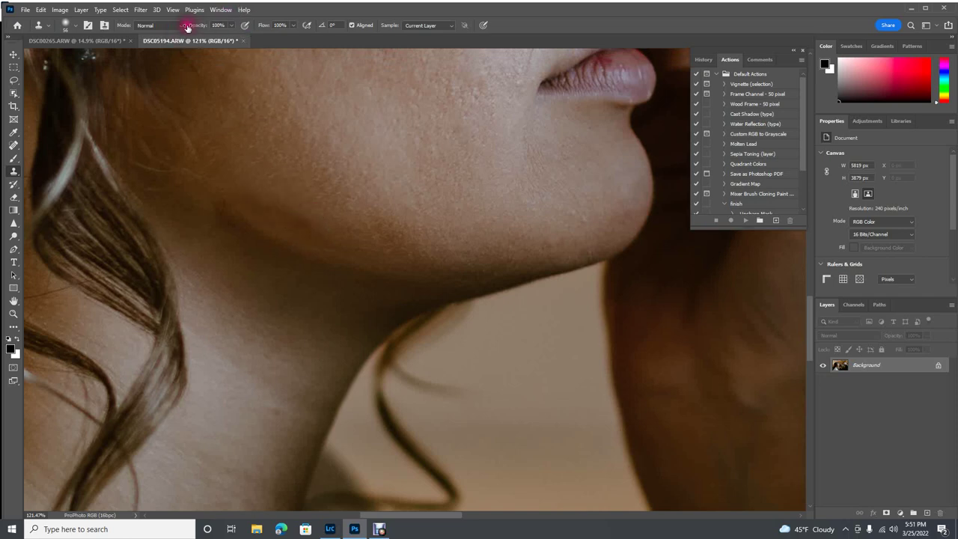
Reduce the Clone Stamp opacity to 61% and try cloning cheek skin along the bride's jawline shadow.
{"action": "left_click", "coordinate": [230, 26]}
{"action": "left_click", "coordinate": [213, 37]}
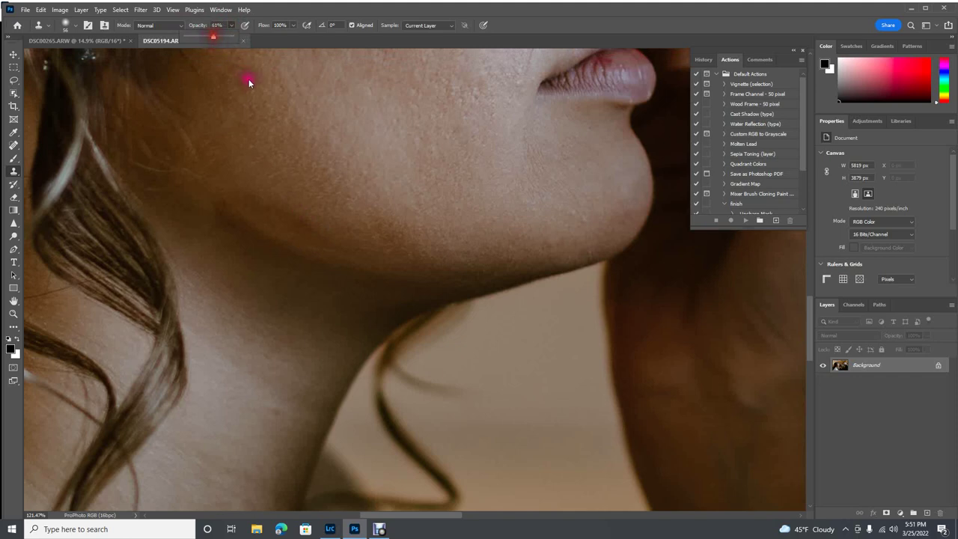
{"action": "left_click", "coordinate": [245, 170]}
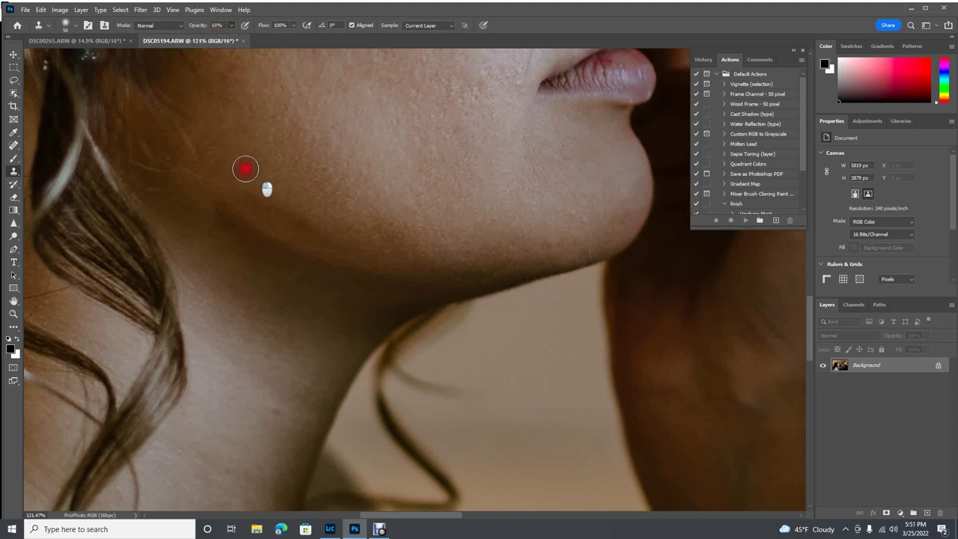
{"action": "left_click", "coordinate": [247, 202]}
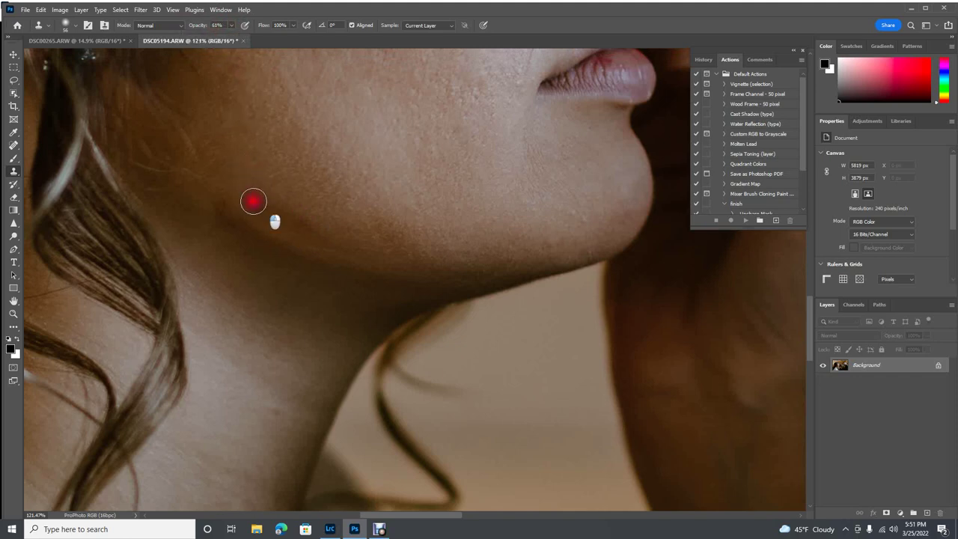
{"action": "mouse_move", "coordinate": [253, 201]}
{"action": "left_mouse_down"}
{"action": "mouse_move", "coordinate": [310, 224]}
{"action": "mouse_move", "coordinate": [269, 217]}
{"action": "mouse_move", "coordinate": [291, 169]}
{"action": "mouse_move", "coordinate": [331, 174]}
{"action": "mouse_move", "coordinate": [348, 255]}
{"action": "mouse_move", "coordinate": [314, 238]}
{"action": "mouse_move", "coordinate": [327, 197]}
{"action": "mouse_move", "coordinate": [308, 181]}
{"action": "mouse_move", "coordinate": [290, 220]}
{"action": "mouse_move", "coordinate": [318, 244]}
{"action": "mouse_move", "coordinate": [173, 198]}
{"action": "mouse_move", "coordinate": [237, 221]}
{"action": "mouse_move", "coordinate": [219, 205]}
{"action": "mouse_move", "coordinate": [255, 233]}
{"action": "mouse_move", "coordinate": [287, 240]}
{"action": "mouse_move", "coordinate": [389, 199]}
{"action": "mouse_move", "coordinate": [347, 241]}
{"action": "mouse_move", "coordinate": [358, 247]}
{"action": "mouse_move", "coordinate": [312, 240]}
{"action": "mouse_move", "coordinate": [415, 231]}
{"action": "mouse_move", "coordinate": [380, 203]}
{"action": "mouse_move", "coordinate": [313, 198]}
{"action": "mouse_move", "coordinate": [428, 244]}
{"action": "mouse_move", "coordinate": [390, 224]}
{"action": "mouse_move", "coordinate": [351, 254]}
{"action": "mouse_move", "coordinate": [344, 223]}
{"action": "mouse_move", "coordinate": [395, 226]}
{"action": "left_mouse_up"}
{"action": "left_click", "coordinate": [285, 179]}
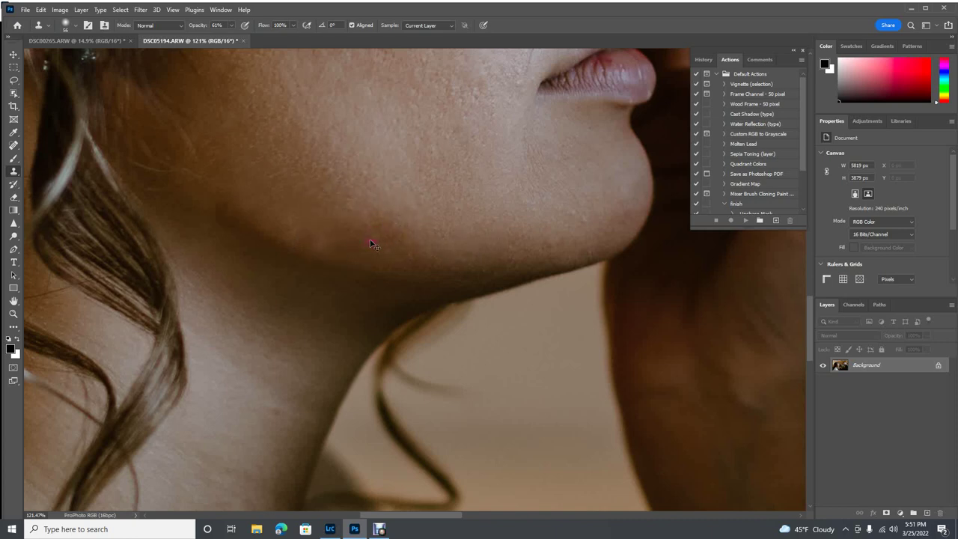
{"action": "left_click_drag", "start_coordinate": [372, 245], "coordinate": [295, 180]}
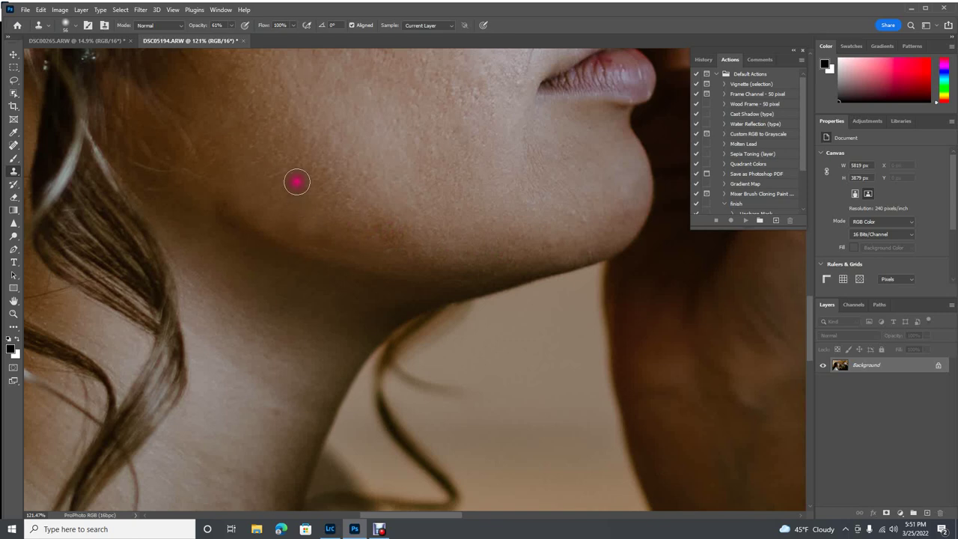
Set the Clone Stamp opacity to 29% and blend the dark shadow edge along the bride's jawline with nearby skin.
{"action": "left_click", "coordinate": [232, 27]}
{"action": "left_click_drag", "start_coordinate": [227, 39], "coordinate": [217, 37]}
{"action": "mouse_move", "coordinate": [321, 180]}
{"action": "left_mouse_down"}
{"action": "mouse_move", "coordinate": [311, 222]}
{"action": "mouse_move", "coordinate": [288, 185]}
{"action": "mouse_move", "coordinate": [308, 223]}
{"action": "left_mouse_up"}
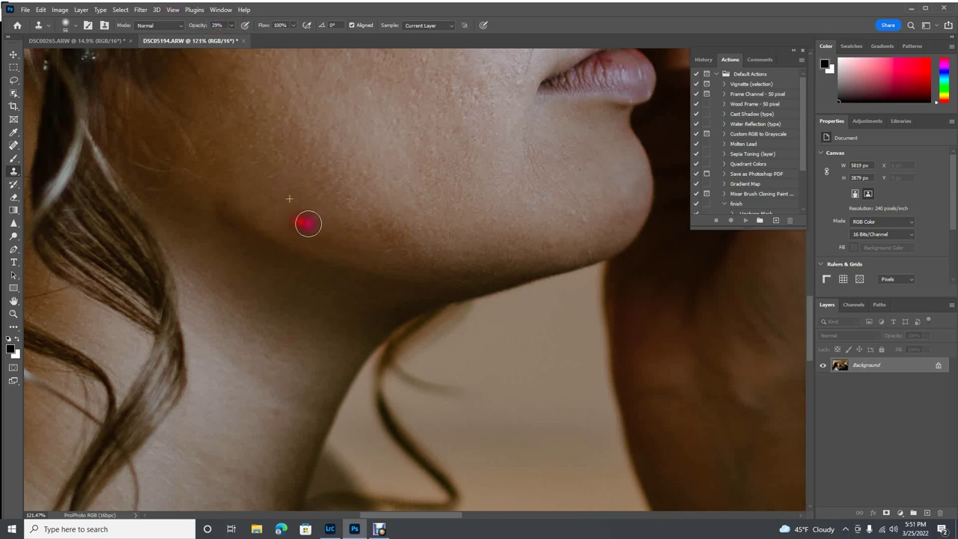
{"action": "mouse_move", "coordinate": [227, 202]}
{"action": "left_mouse_down"}
{"action": "mouse_move", "coordinate": [248, 220]}
{"action": "mouse_move", "coordinate": [220, 205]}
{"action": "mouse_move", "coordinate": [315, 215]}
{"action": "left_mouse_up"}
{"action": "mouse_move", "coordinate": [242, 198]}
{"action": "left_mouse_down"}
{"action": "mouse_move", "coordinate": [250, 216]}
{"action": "mouse_move", "coordinate": [338, 242]}
{"action": "mouse_move", "coordinate": [320, 239]}
{"action": "left_mouse_up"}
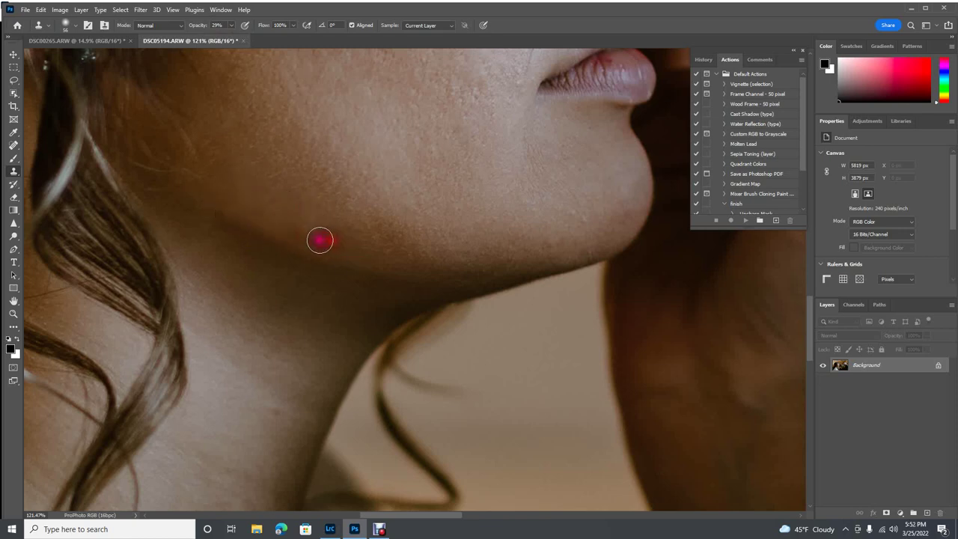
{"action": "left_click", "coordinate": [392, 232]}
Clone smooth skin over the textured patches on the bride's lower cheek beside the corner of her mouth.
{"action": "left_click", "coordinate": [459, 163]}
{"action": "left_click", "coordinate": [455, 130]}
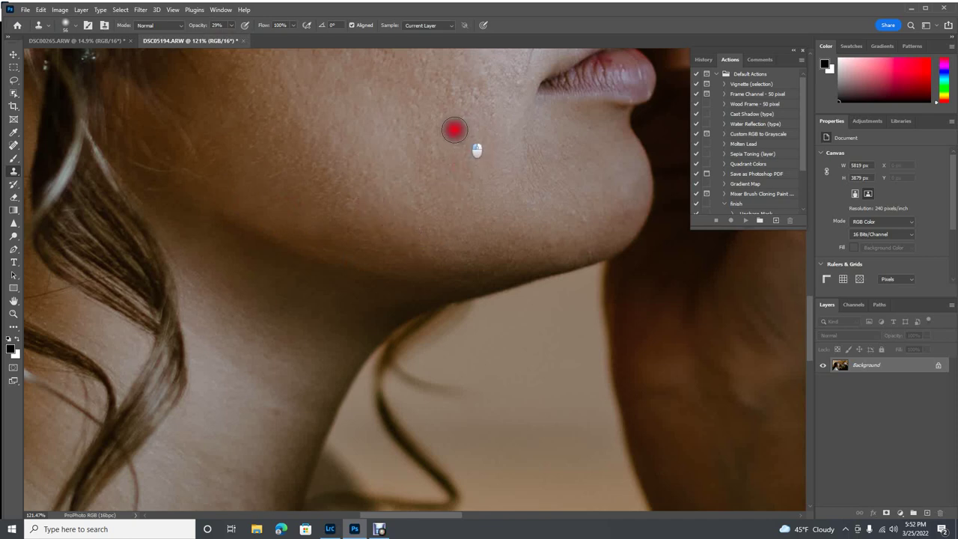
{"action": "left_click", "coordinate": [488, 105]}
{"action": "left_click", "coordinate": [479, 88]}
{"action": "left_click", "coordinate": [419, 135]}
Compare the whole retouched photo with its unretouched version in Lightroom Classic, and return to Photoshop.
{"action": "scroll", "coordinate": [412, 134], "scroll_direction": "down", "scroll_amount": 3}
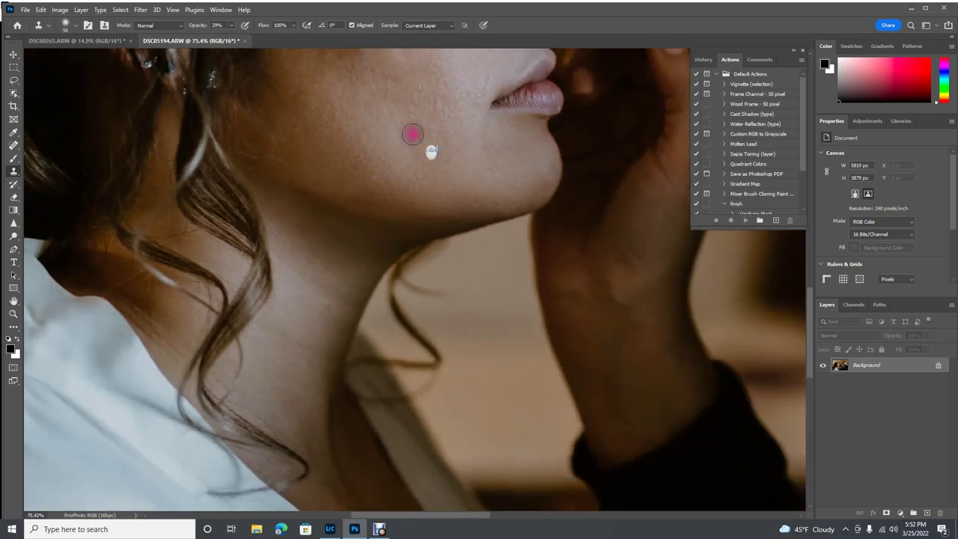
{"action": "scroll", "coordinate": [412, 134], "scroll_direction": "down", "scroll_amount": 6}
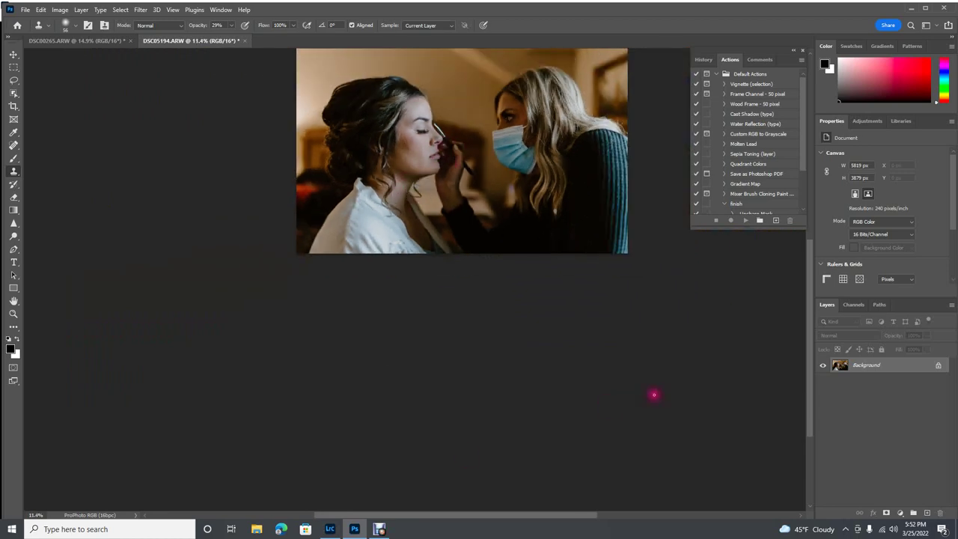
{"action": "scroll", "coordinate": [541, 250], "scroll_direction": "up", "scroll_amount": 3}
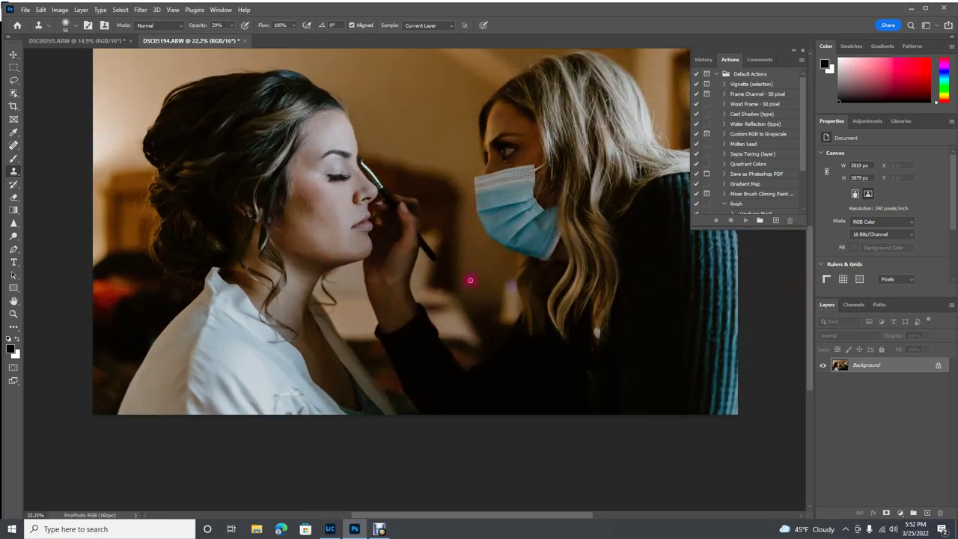
{"action": "left_click", "coordinate": [331, 529]}
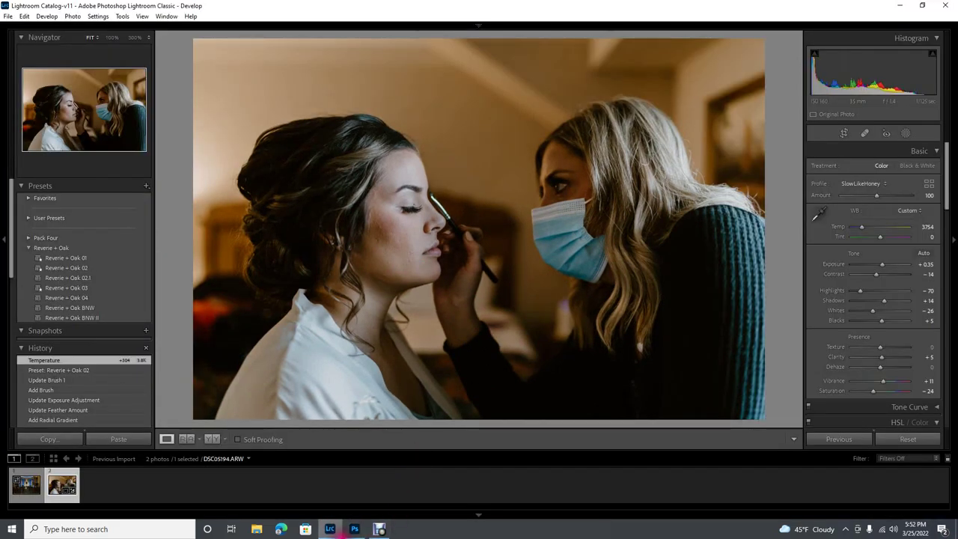
{"action": "left_click", "coordinate": [353, 529]}
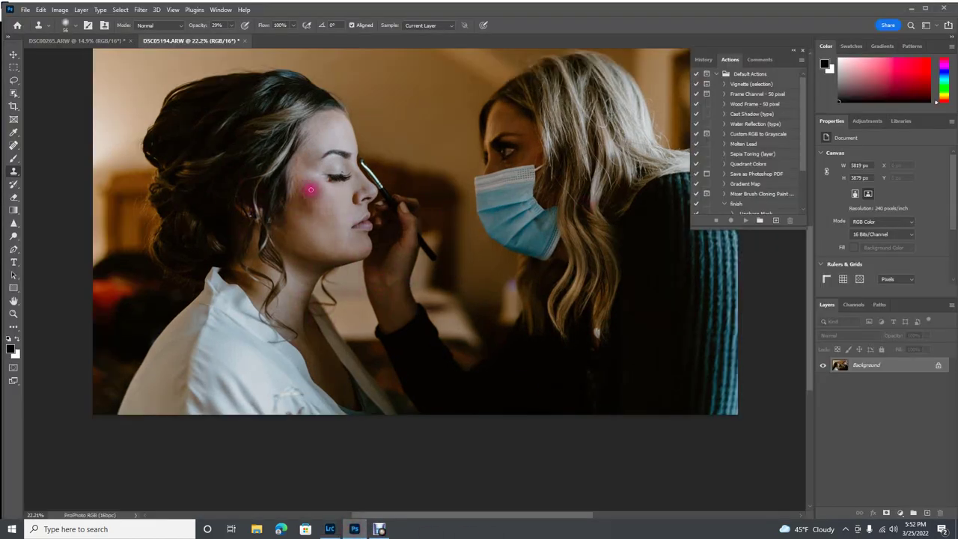
Enlarge the Clone Stamp brush to 117 px for blending the bride's cheek.
{"action": "scroll", "coordinate": [300, 203], "scroll_direction": "up", "scroll_amount": 4}
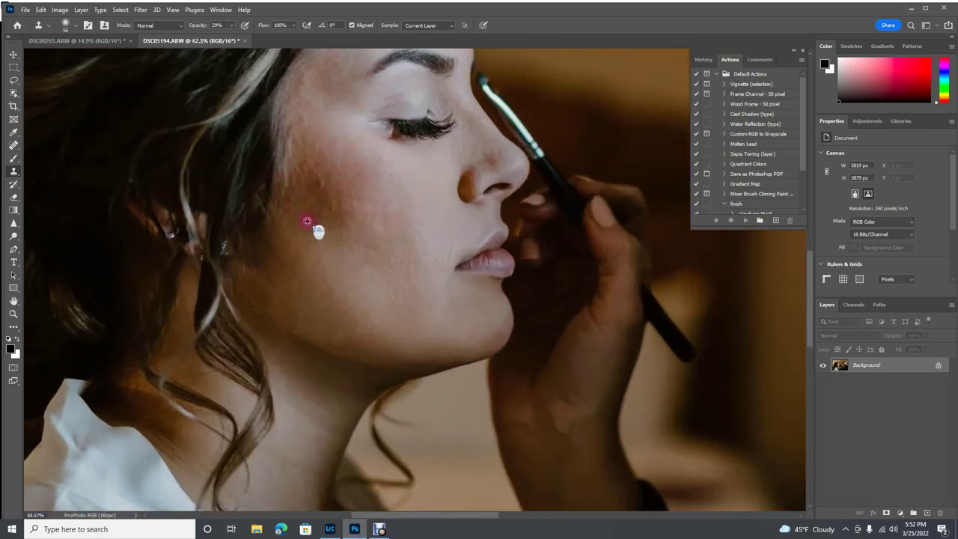
{"action": "scroll", "coordinate": [322, 225], "scroll_direction": "up", "scroll_amount": 1}
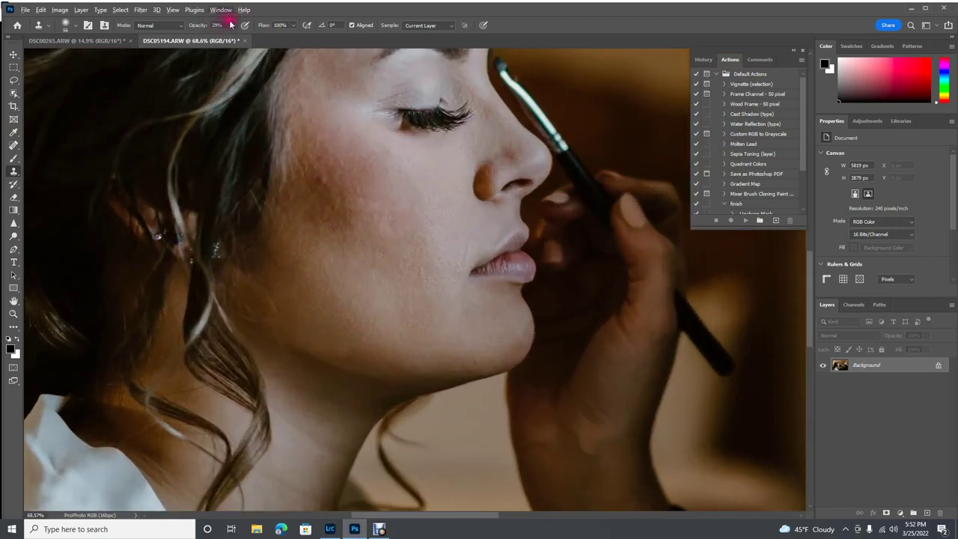
{"action": "left_click", "coordinate": [78, 26]}
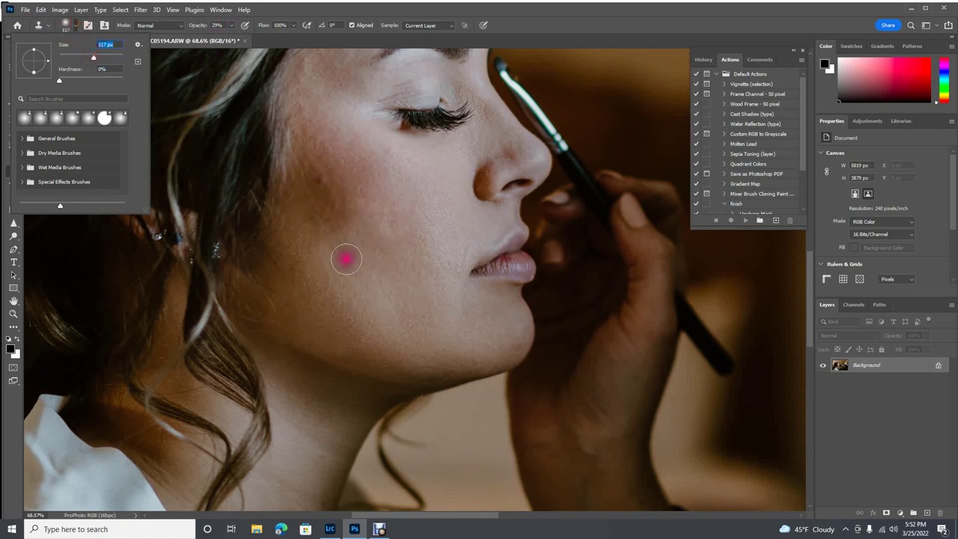
Clone clean skin over the dark contour patch, the blush area and the mid-cheek texture to even out the bride's cheek.
{"action": "left_click", "coordinate": [330, 251]}
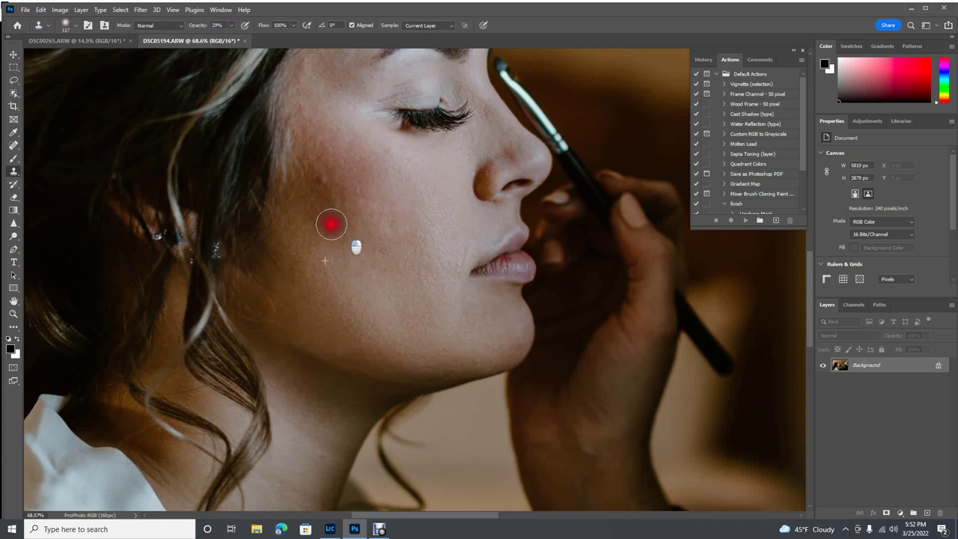
{"action": "left_click", "coordinate": [325, 177], "text": "alt"}
{"action": "left_click", "coordinate": [407, 199]}
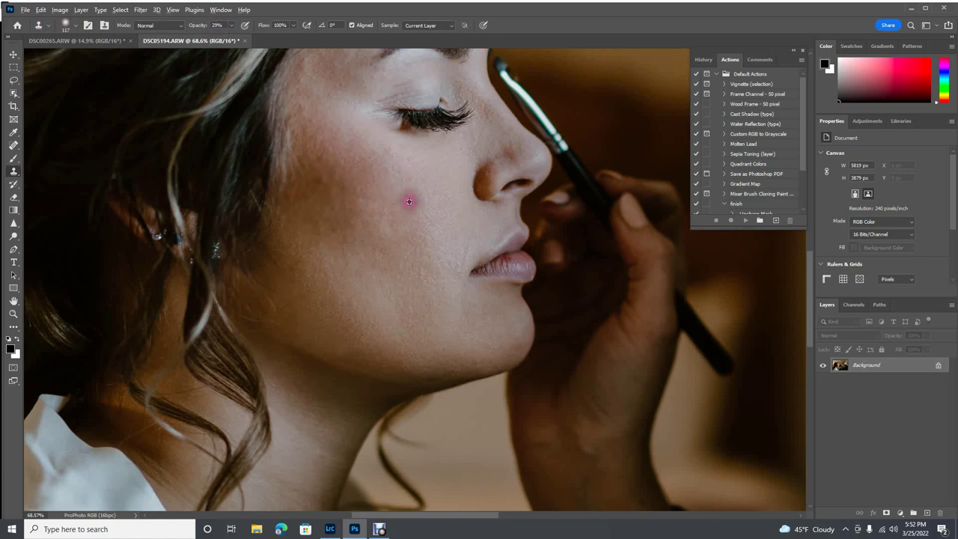
{"action": "left_click", "coordinate": [362, 169]}
{"action": "mouse_move", "coordinate": [359, 173]}
{"action": "left_mouse_down"}
{"action": "mouse_move", "coordinate": [344, 216]}
{"action": "mouse_move", "coordinate": [322, 225]}
{"action": "mouse_move", "coordinate": [315, 214]}
{"action": "left_mouse_up"}
{"action": "left_click", "coordinate": [412, 254]}
{"action": "mouse_move", "coordinate": [413, 254]}
{"action": "left_mouse_down"}
{"action": "mouse_move", "coordinate": [378, 268]}
{"action": "mouse_move", "coordinate": [338, 240]}
{"action": "mouse_move", "coordinate": [426, 195]}
{"action": "left_mouse_up"}
{"action": "scroll", "coordinate": [426, 323], "scroll_direction": "down", "scroll_amount": 5}
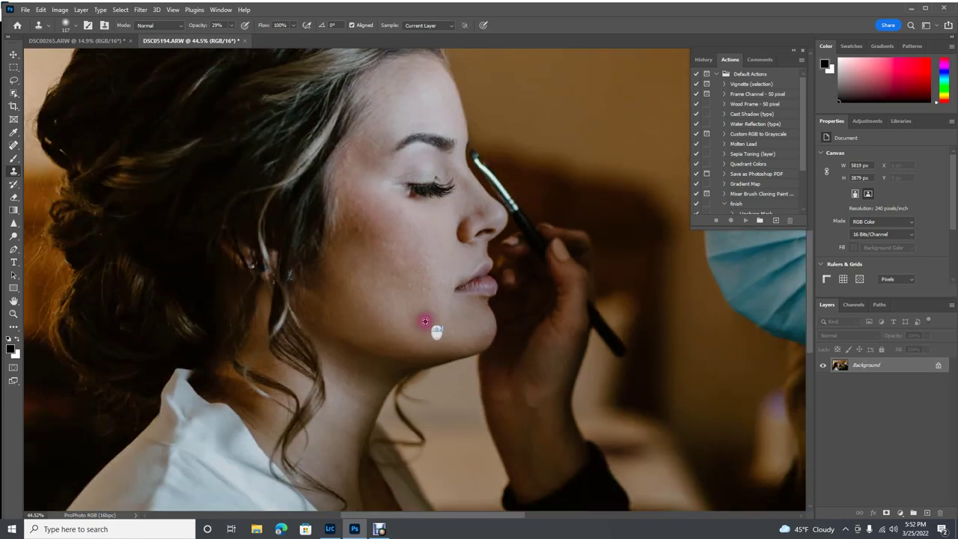
{"action": "scroll", "coordinate": [441, 351], "scroll_direction": "down", "scroll_amount": 3}
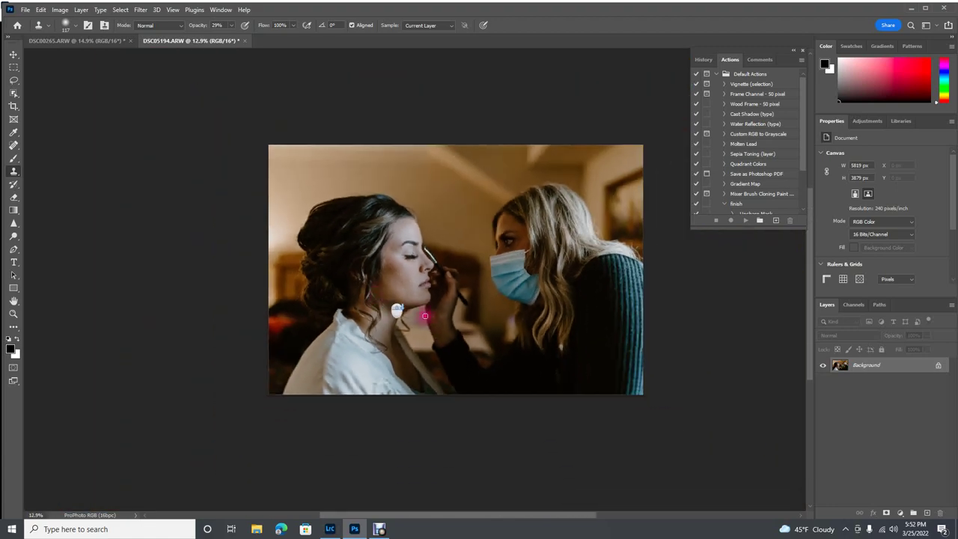
{"action": "scroll", "coordinate": [464, 305], "scroll_direction": "up", "scroll_amount": 4}
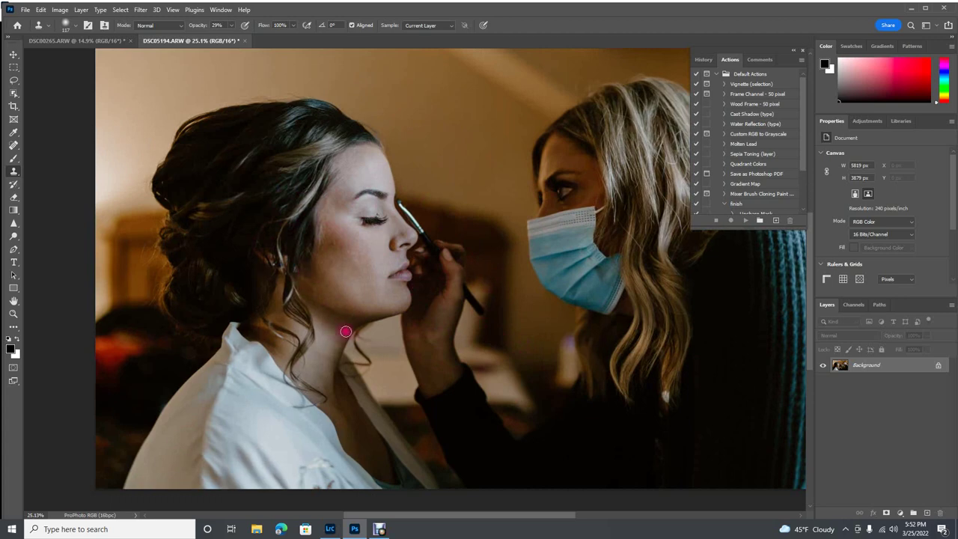
Switch to Lightroom Classic and open the church ceremony photo DSC00265.ARW for developing.
{"action": "scroll", "coordinate": [444, 231], "scroll_direction": "down", "scroll_amount": 3}
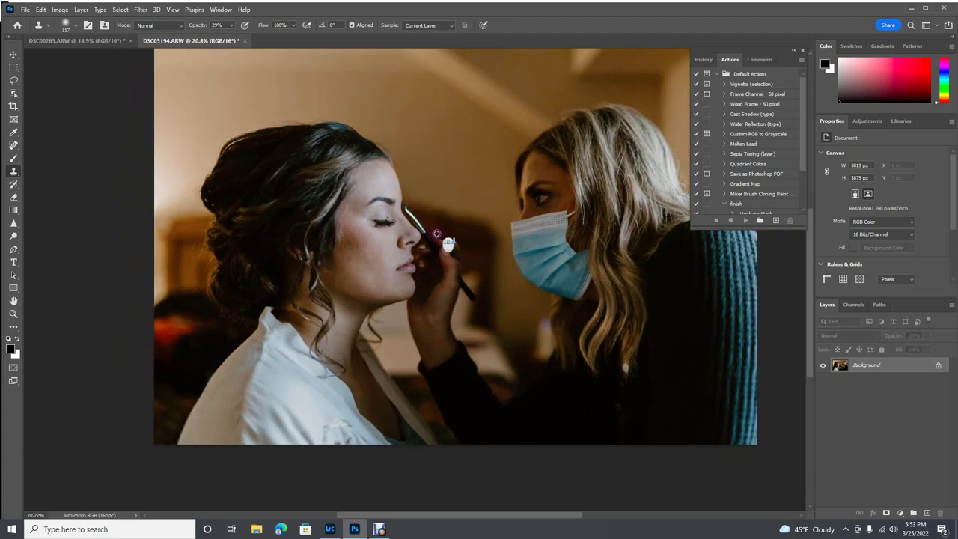
{"action": "scroll", "coordinate": [491, 247], "scroll_direction": "up", "scroll_amount": 2}
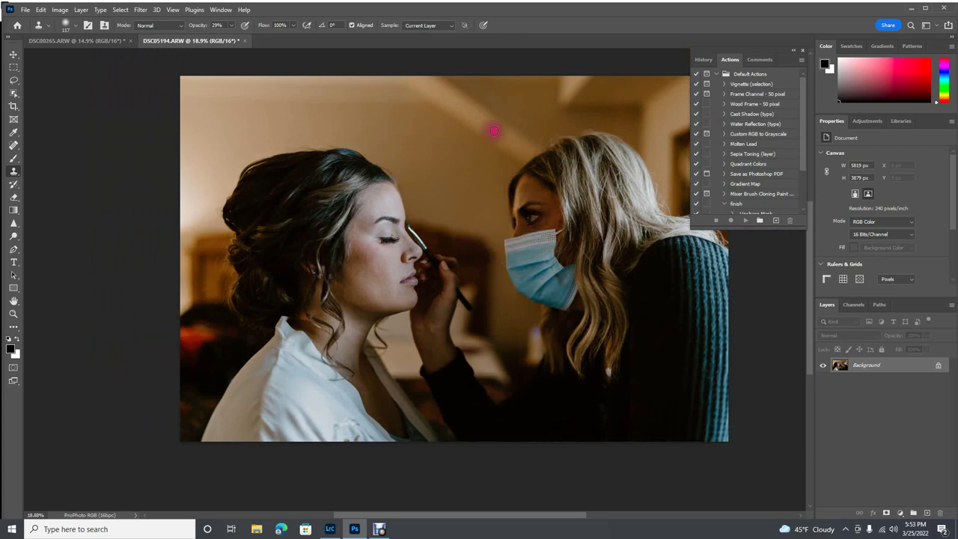
{"action": "left_click", "coordinate": [330, 529]}
{"action": "left_click", "coordinate": [26, 485]}
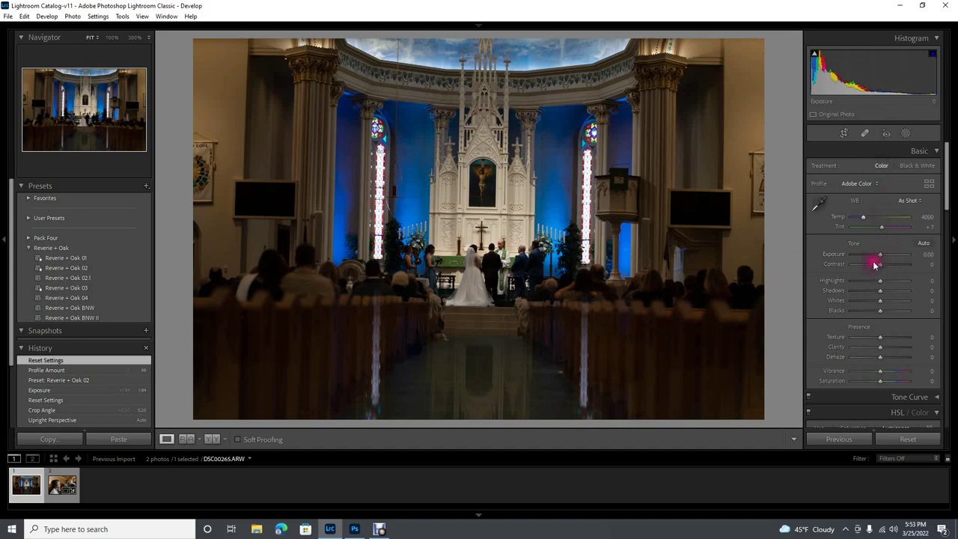
Raise the church photo's exposure to +1.14 and apply the Reverie + Oak 02.1 preset.
{"action": "left_click_drag", "start_coordinate": [881, 257], "coordinate": [887, 254]}
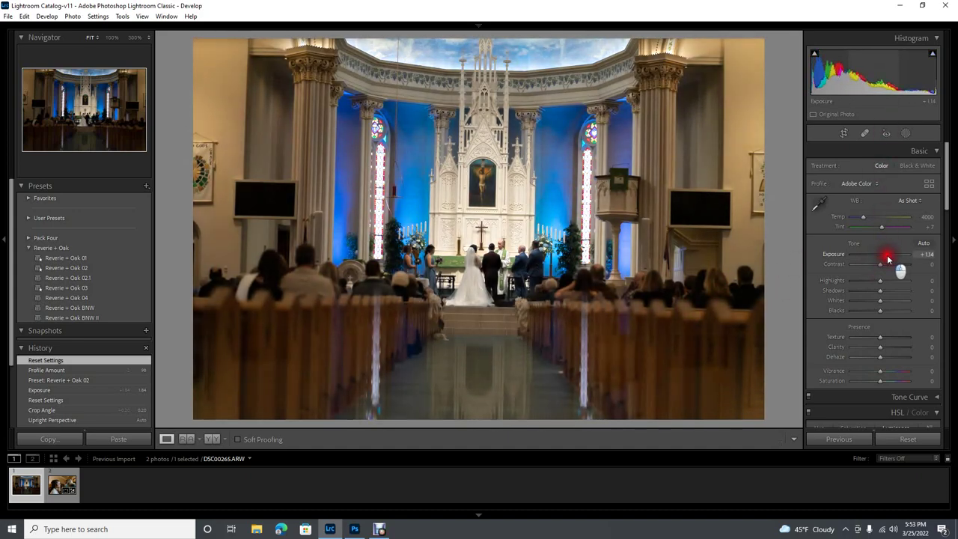
{"action": "left_click", "coordinate": [83, 280]}
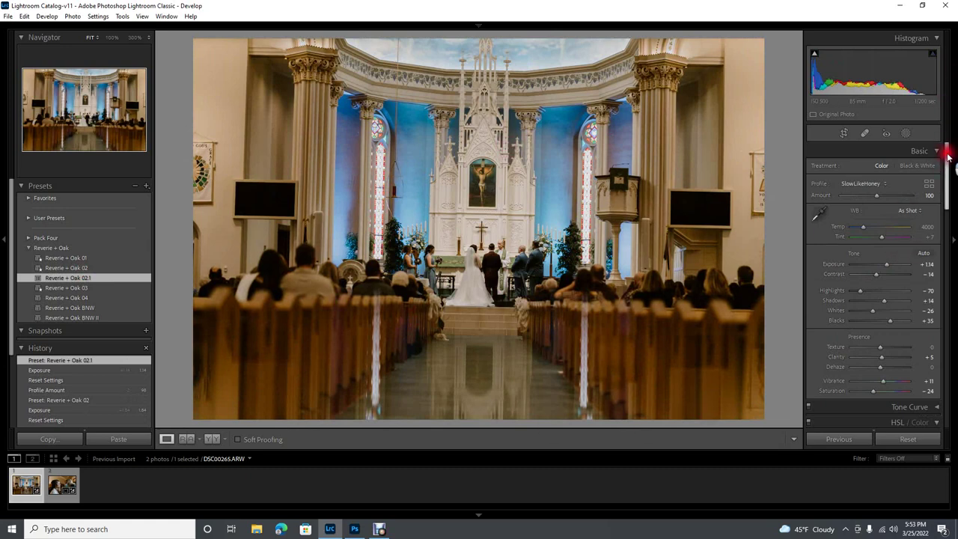
Correct the church photo's perspective with the Auto Upright transform.
{"action": "left_click_drag", "start_coordinate": [947, 156], "coordinate": [952, 416]}
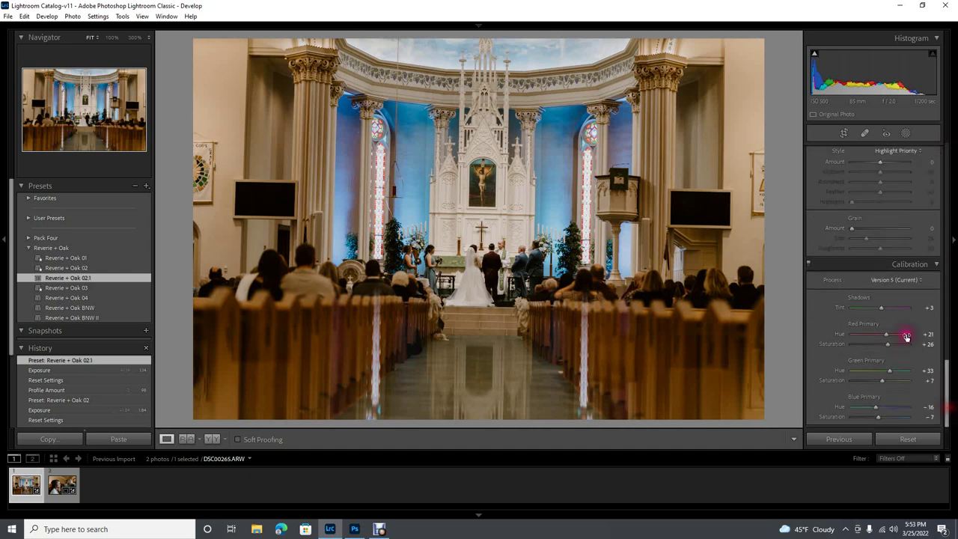
{"action": "scroll", "coordinate": [894, 264], "scroll_direction": "up", "scroll_amount": 5}
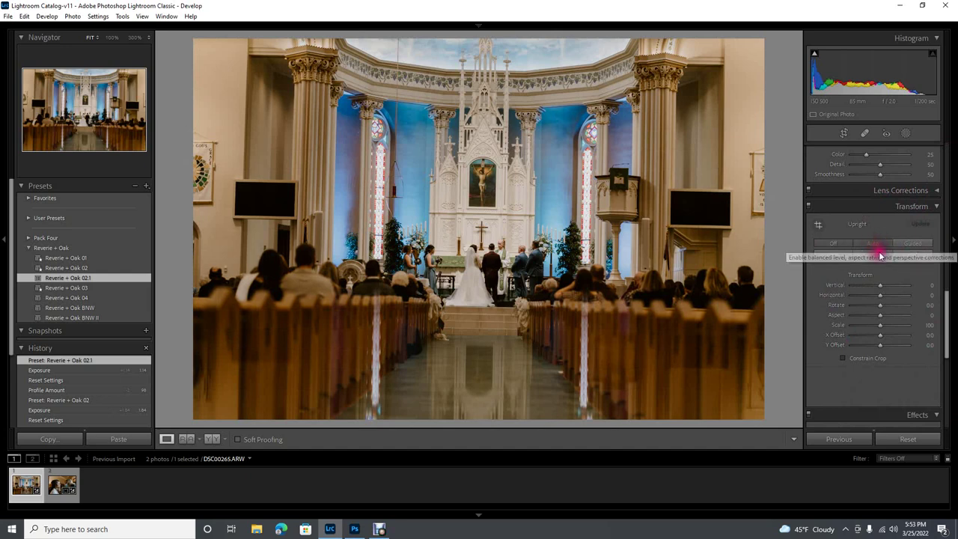
{"action": "left_click", "coordinate": [875, 243]}
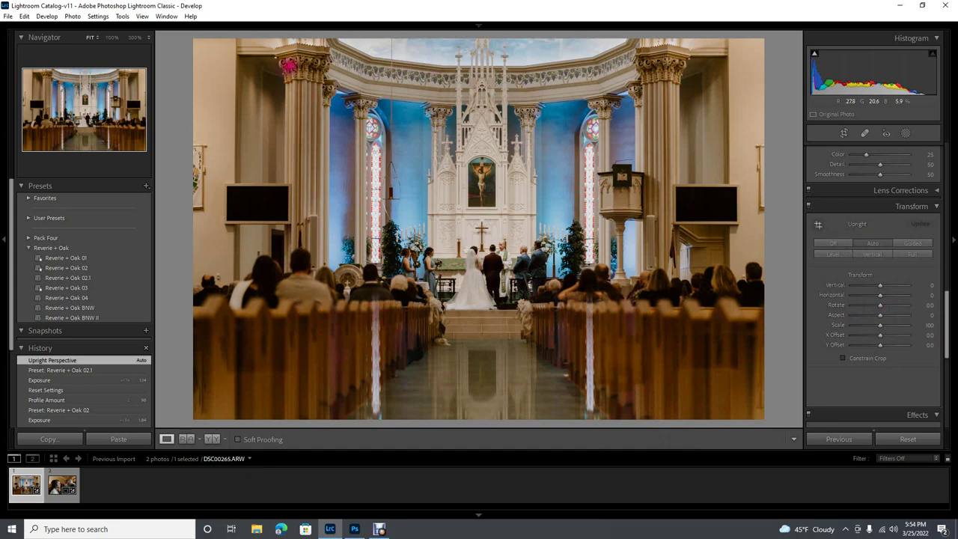
Try small manual vertical and horizontal perspective adjustments on the church photo.
{"action": "left_click", "coordinate": [886, 287]}
{"action": "left_click", "coordinate": [886, 298]}
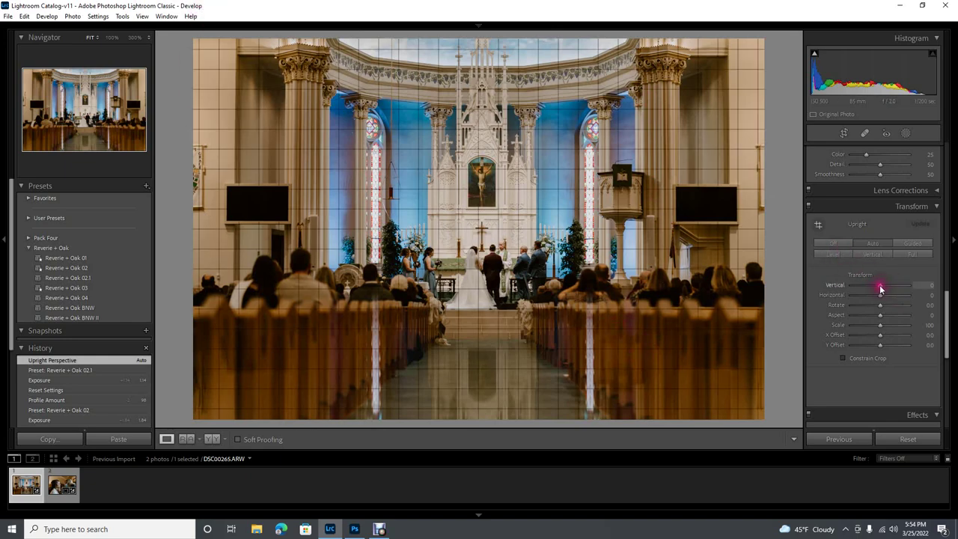
{"action": "left_click_drag", "start_coordinate": [881, 288], "coordinate": [880, 285]}
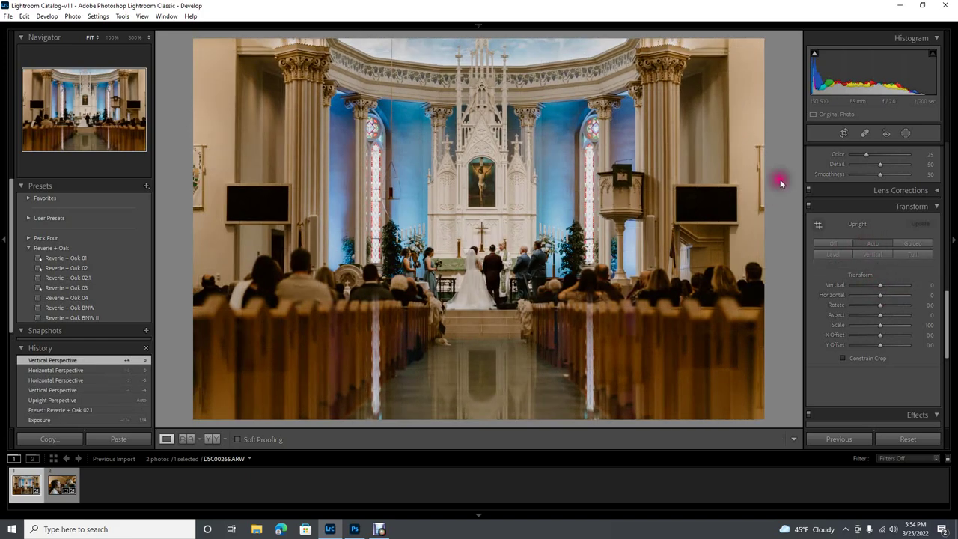
Try straightening the church photo with small crop angle changes of about 0.10 in either direction.
{"action": "scroll", "coordinate": [906, 269], "scroll_direction": "up", "scroll_amount": 10}
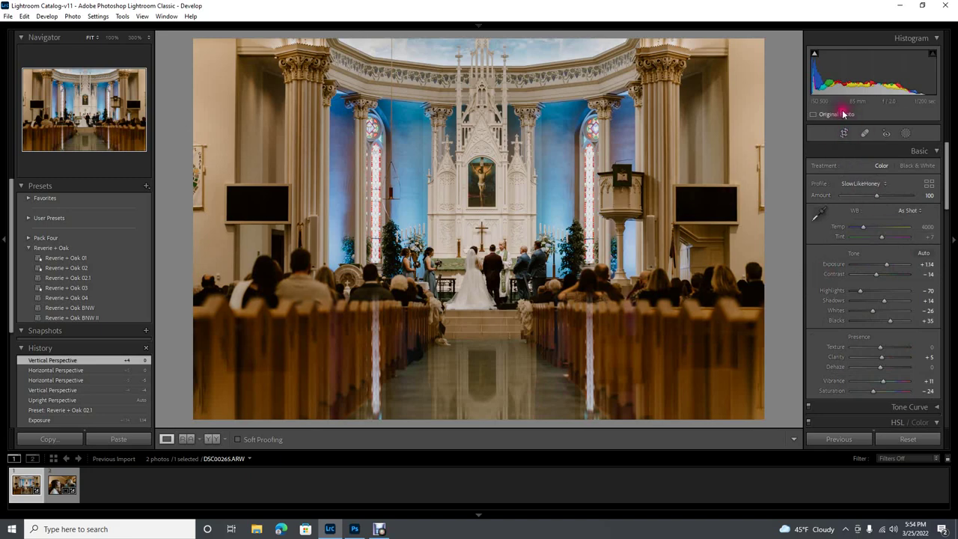
{"action": "left_click", "coordinate": [846, 135]}
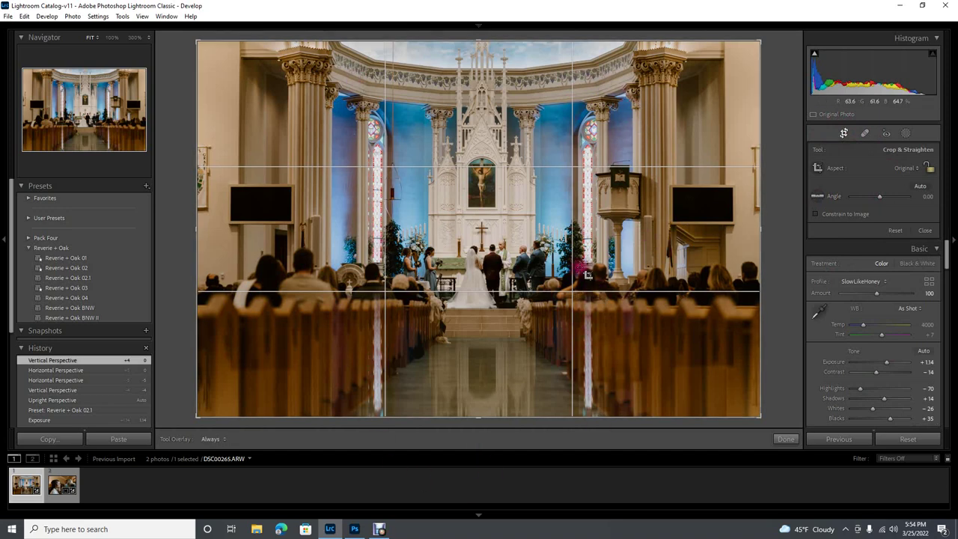
{"action": "left_click_drag", "start_coordinate": [880, 196], "coordinate": [879, 196]}
{"action": "double_click", "coordinate": [880, 196]}
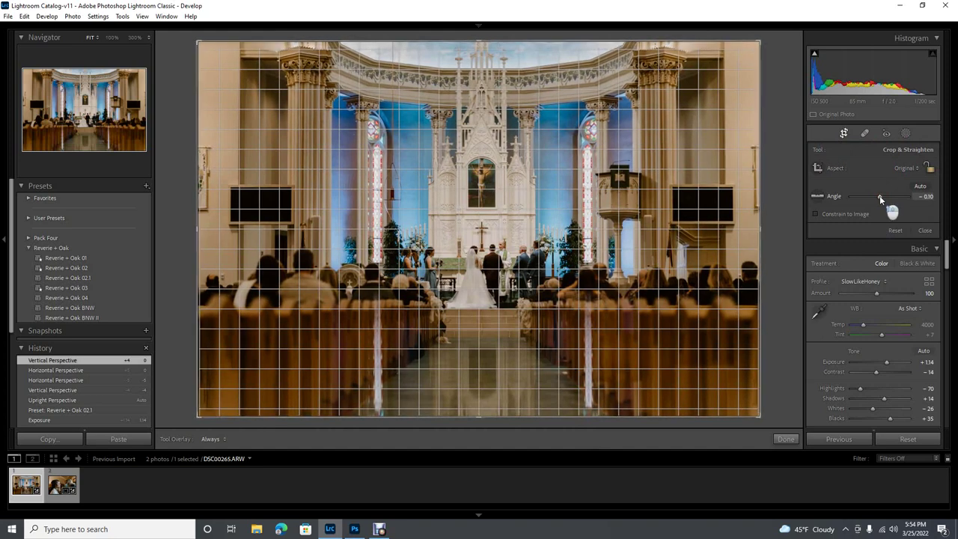
{"action": "left_click_drag", "start_coordinate": [880, 195], "coordinate": [880, 196]}
{"action": "double_click", "coordinate": [880, 196]}
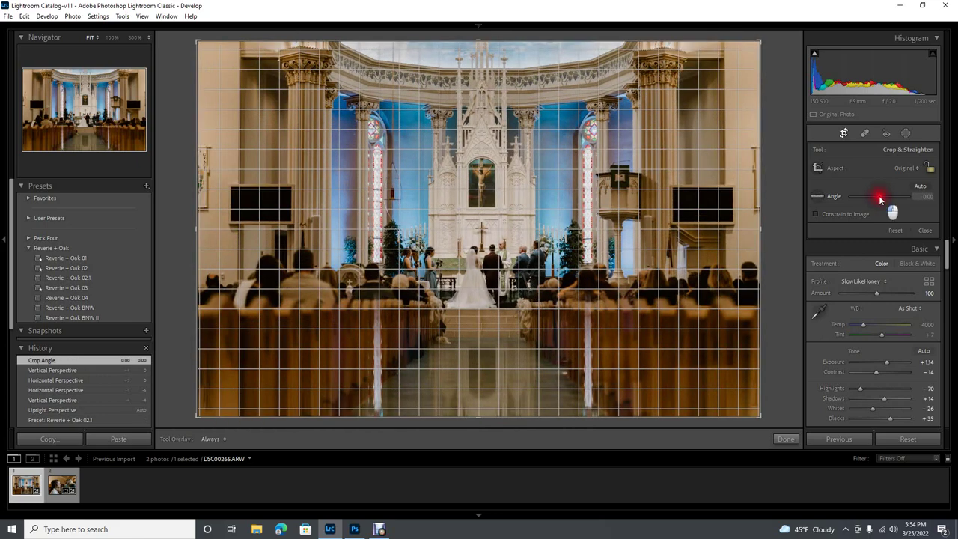
{"action": "left_click_drag", "start_coordinate": [879, 195], "coordinate": [879, 195]}
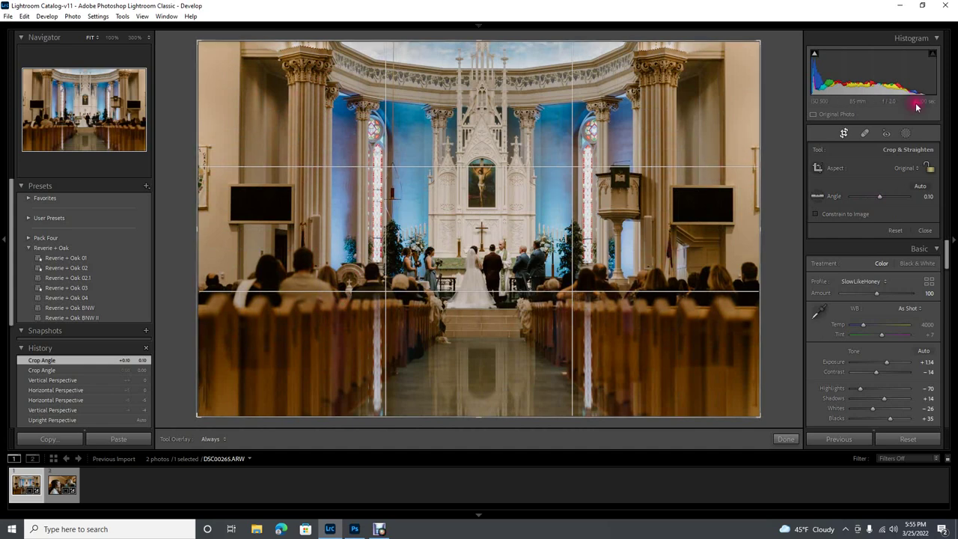
{"action": "left_click_drag", "start_coordinate": [881, 199], "coordinate": [882, 199]}
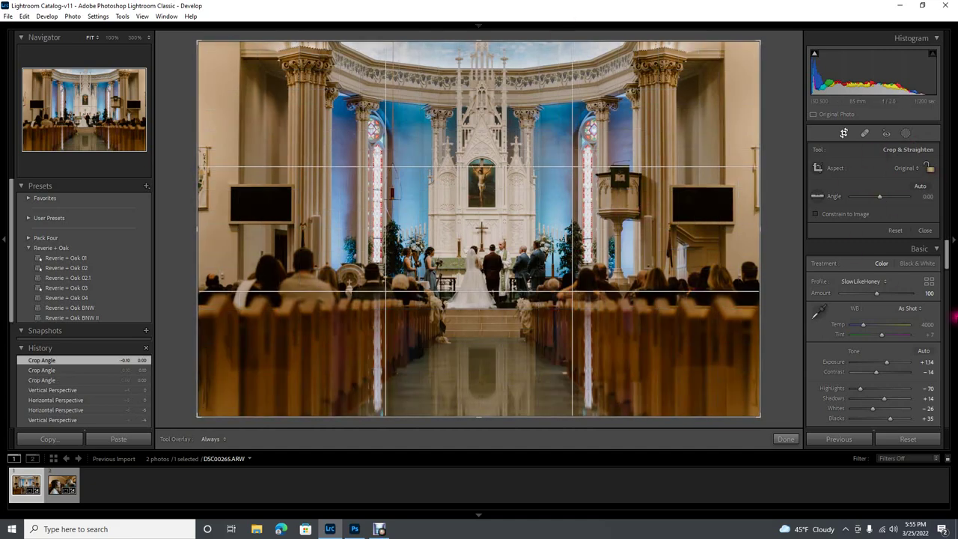
{"action": "key", "text": "Return"}
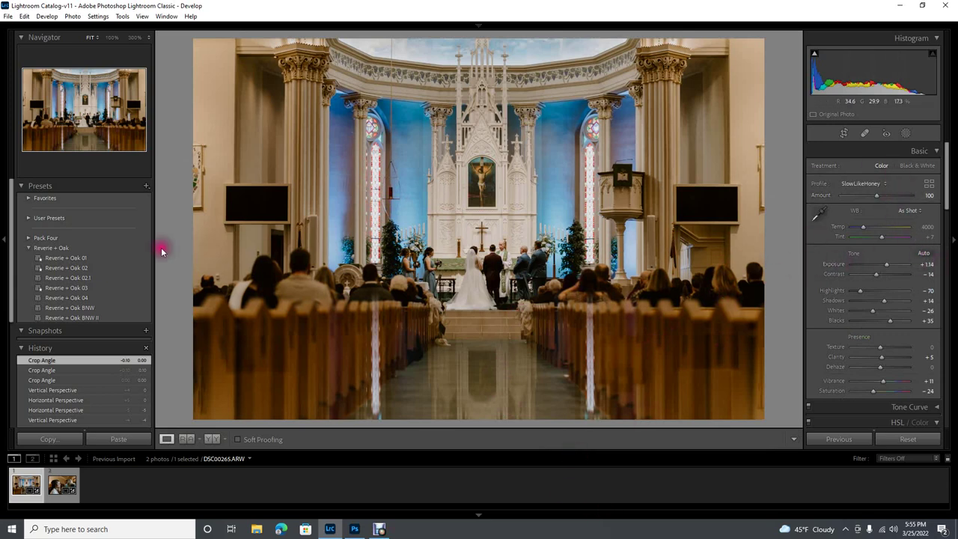
Reduce the SlowLikeHoney profile amount to 84 and raise the Blacks to +56.
{"action": "left_click", "coordinate": [885, 266]}
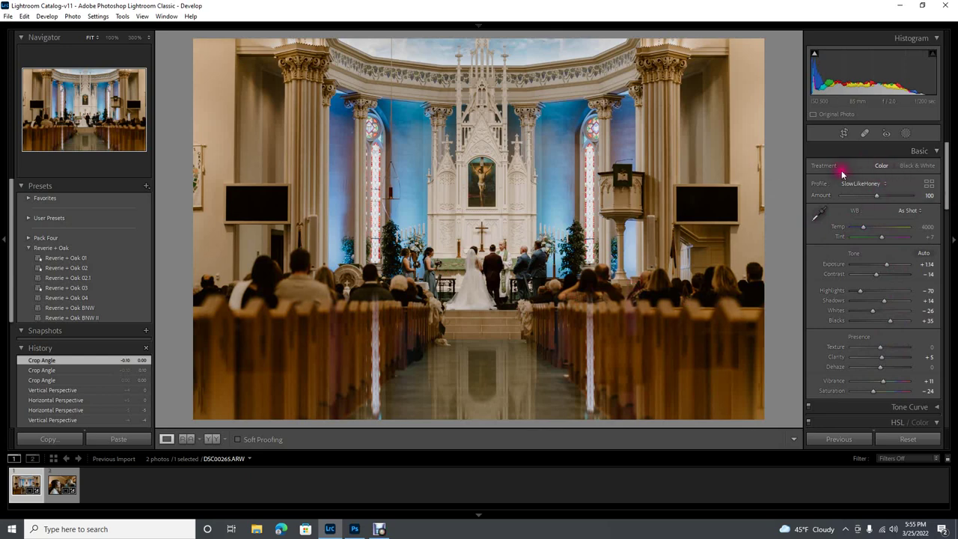
{"action": "mouse_move", "coordinate": [878, 197]}
{"action": "left_mouse_down"}
{"action": "mouse_move", "coordinate": [797, 196]}
{"action": "mouse_move", "coordinate": [877, 211]}
{"action": "left_mouse_up"}
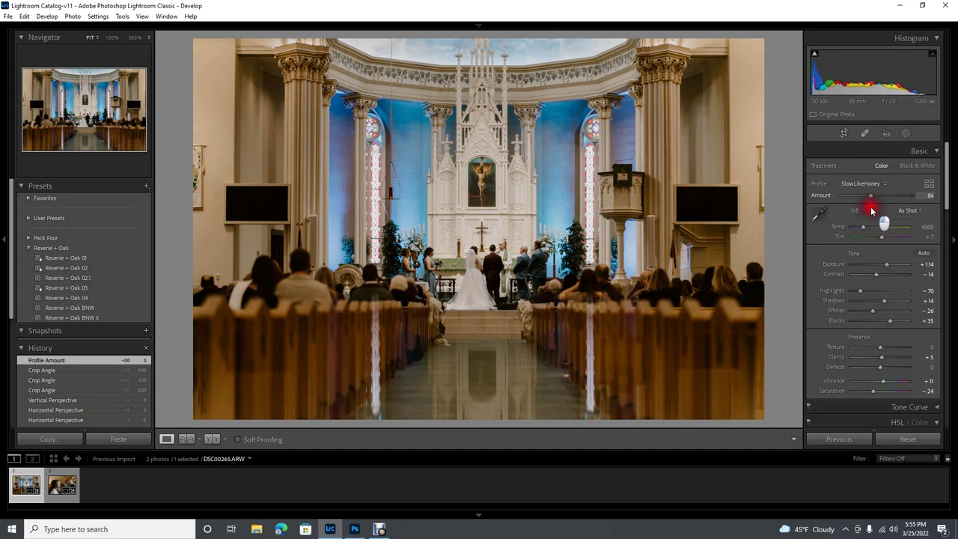
{"action": "left_click_drag", "start_coordinate": [872, 211], "coordinate": [871, 211]}
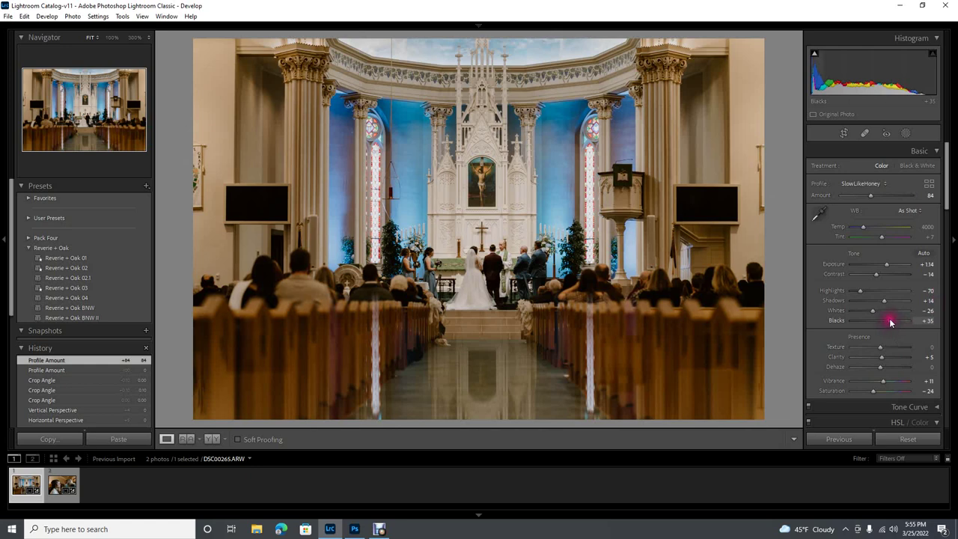
{"action": "left_click_drag", "start_coordinate": [890, 325], "coordinate": [896, 327]}
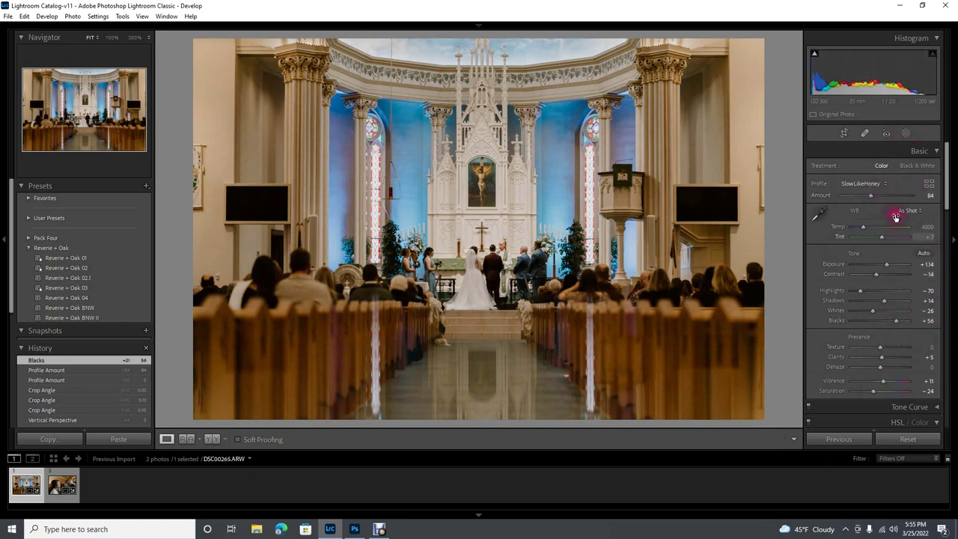
Add a large radial gradient mask centred on the couple at the altar and set its exposure to 0.17.
{"action": "left_click", "coordinate": [906, 134]}
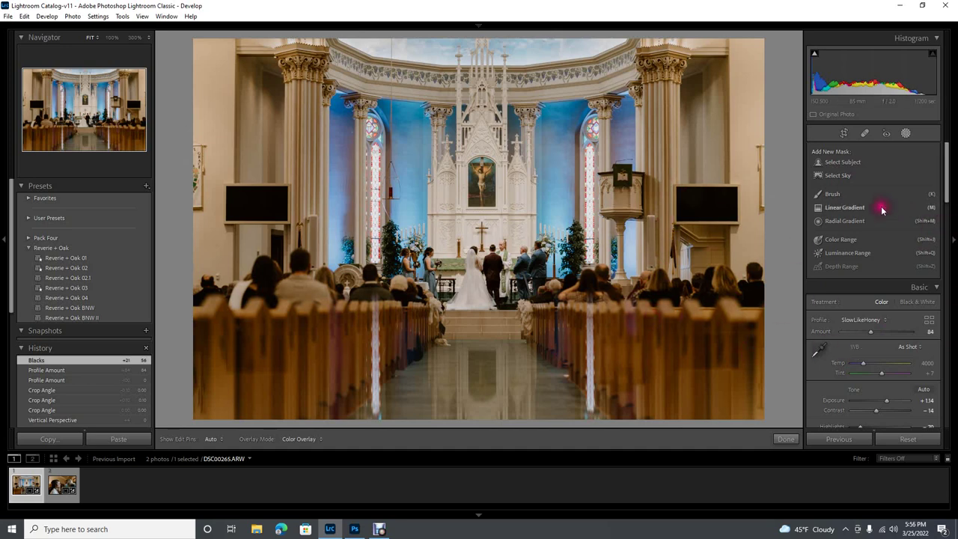
{"action": "left_click", "coordinate": [843, 222]}
{"action": "left_click_drag", "start_coordinate": [877, 220], "coordinate": [881, 224]}
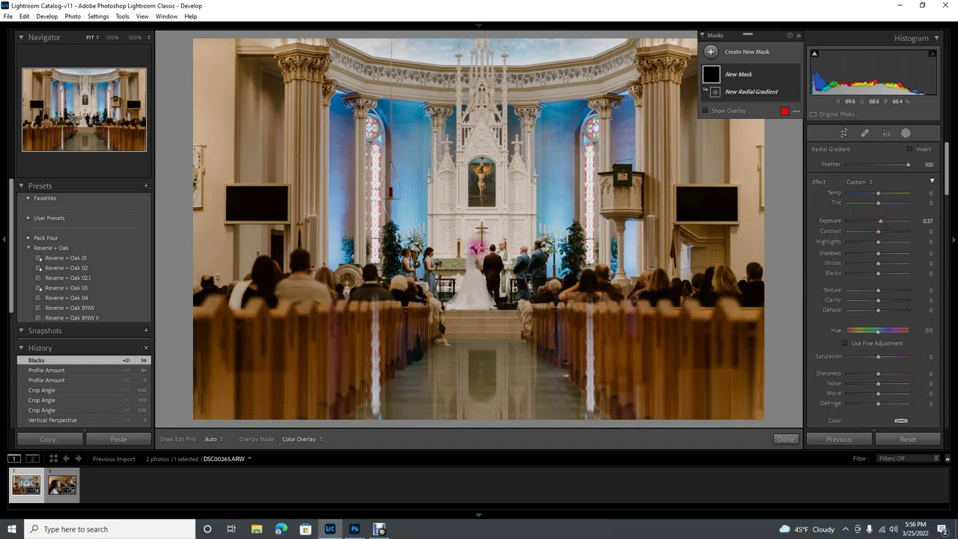
{"action": "left_click", "coordinate": [726, 347]}
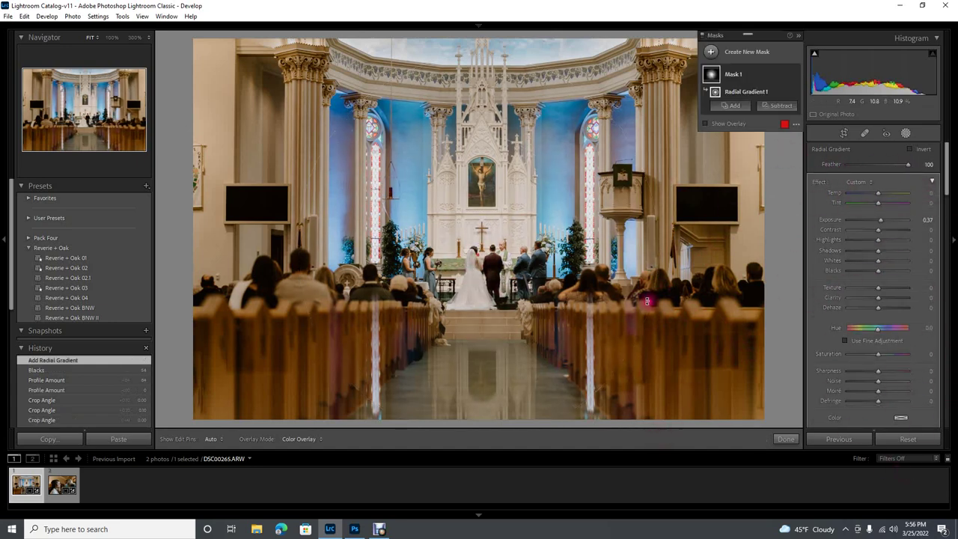
{"action": "left_click", "coordinate": [488, 264]}
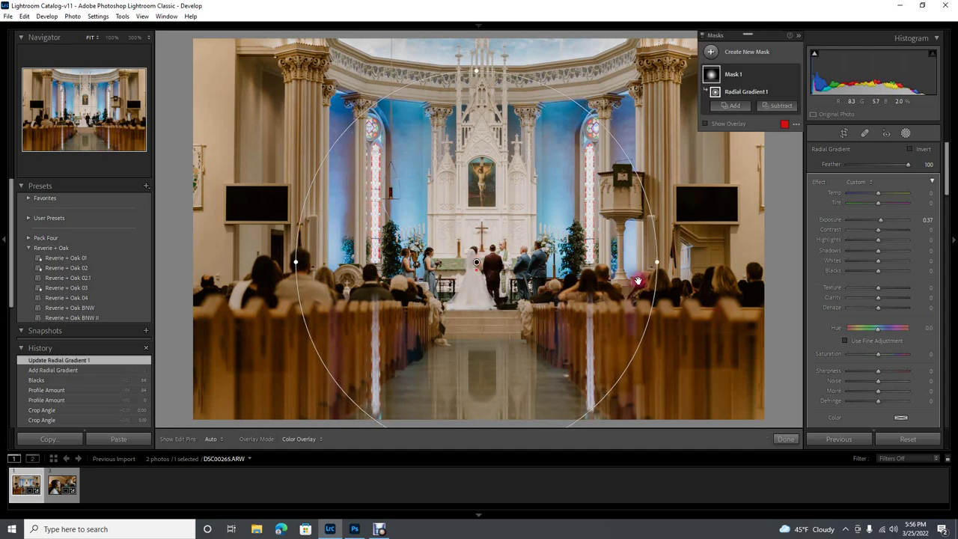
{"action": "left_click_drag", "start_coordinate": [884, 223], "coordinate": [880, 223]}
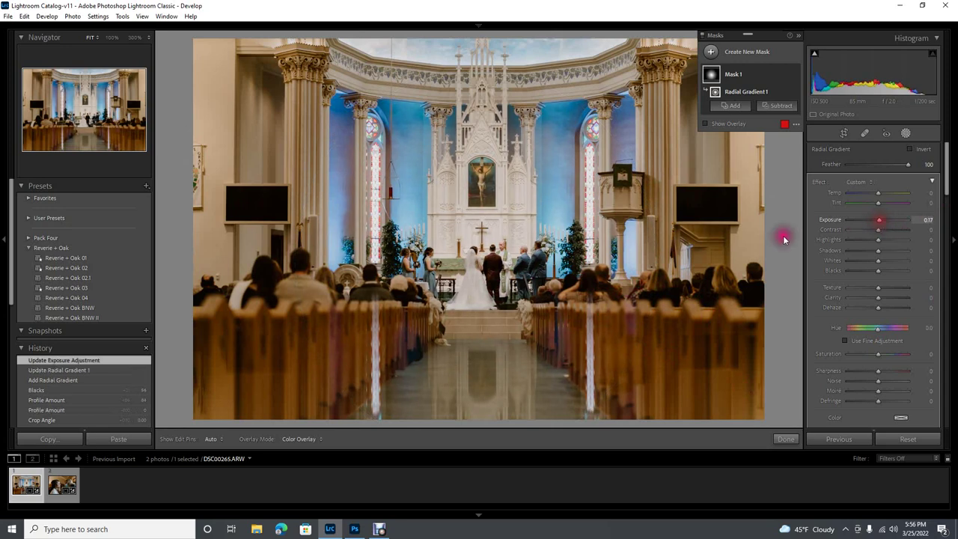
{"action": "left_click", "coordinate": [906, 134]}
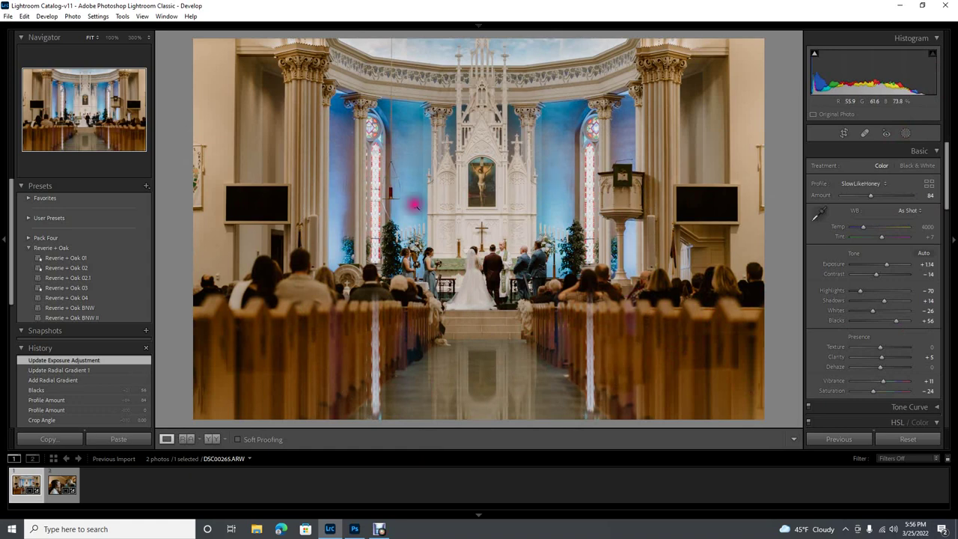
Send the developed church photo from Lightroom Classic to Photoshop for editing.
{"action": "left_click", "coordinate": [72, 17]}
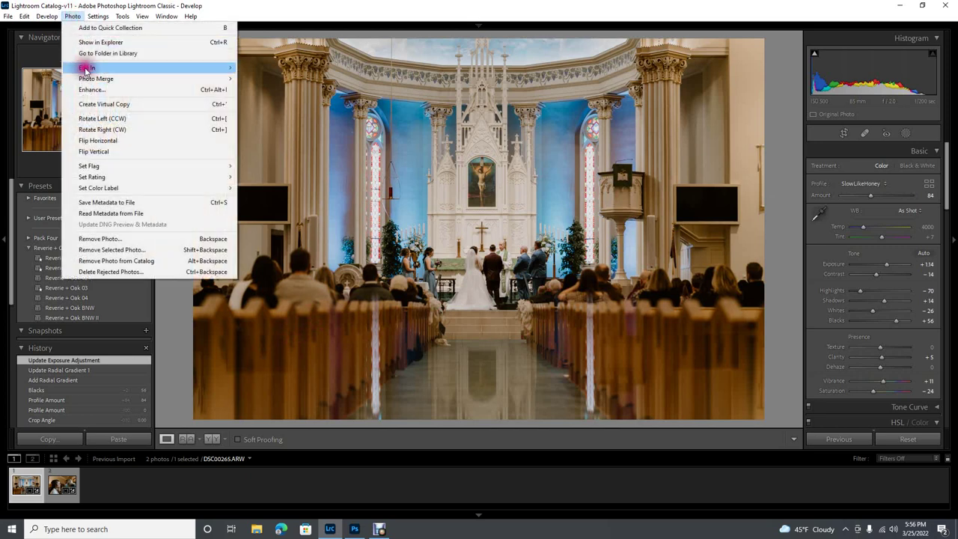
{"action": "mouse_move", "coordinate": [128, 69]}
{"action": "left_click", "coordinate": [291, 68]}
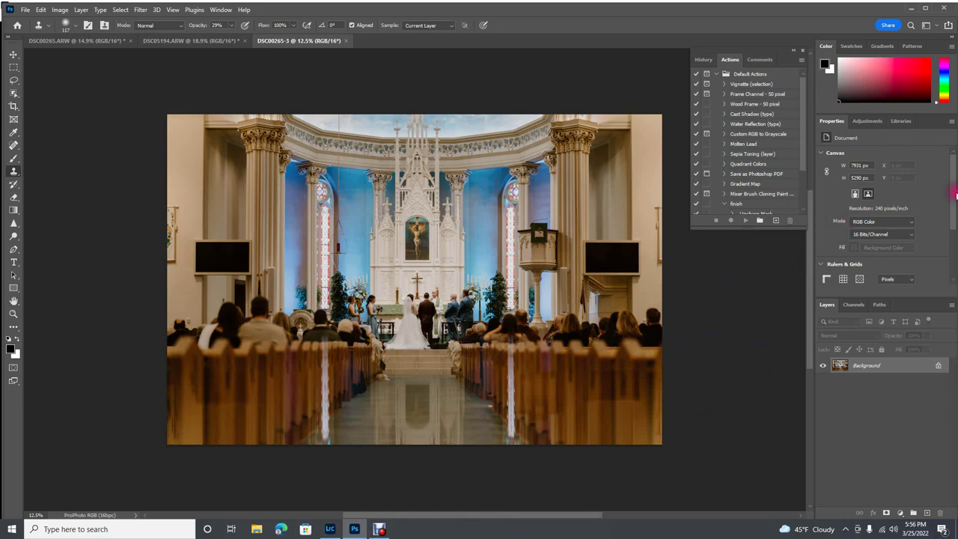
Add a Levels adjustment layer to the church photo with the input black point at 1 and the white point at 241.
{"action": "left_click", "coordinate": [868, 122]}
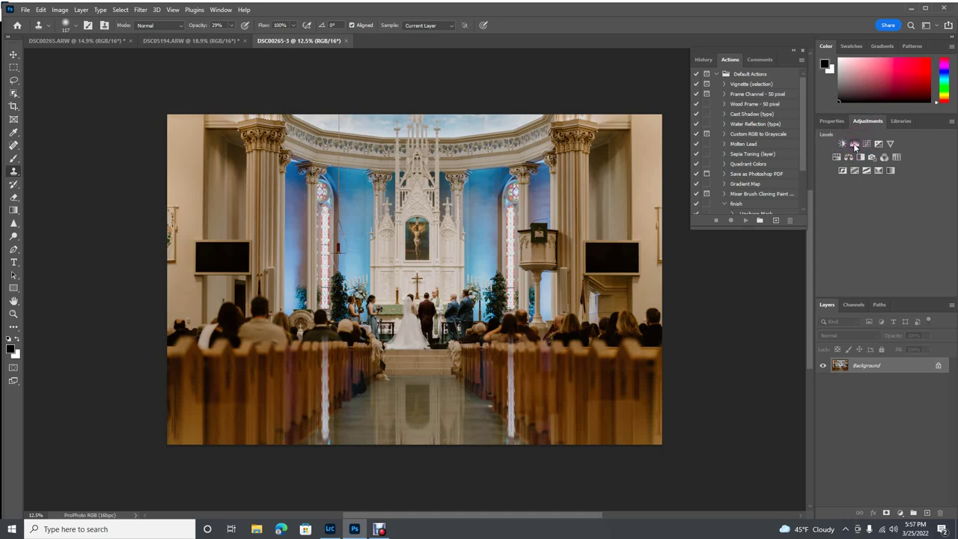
{"action": "left_click", "coordinate": [855, 144]}
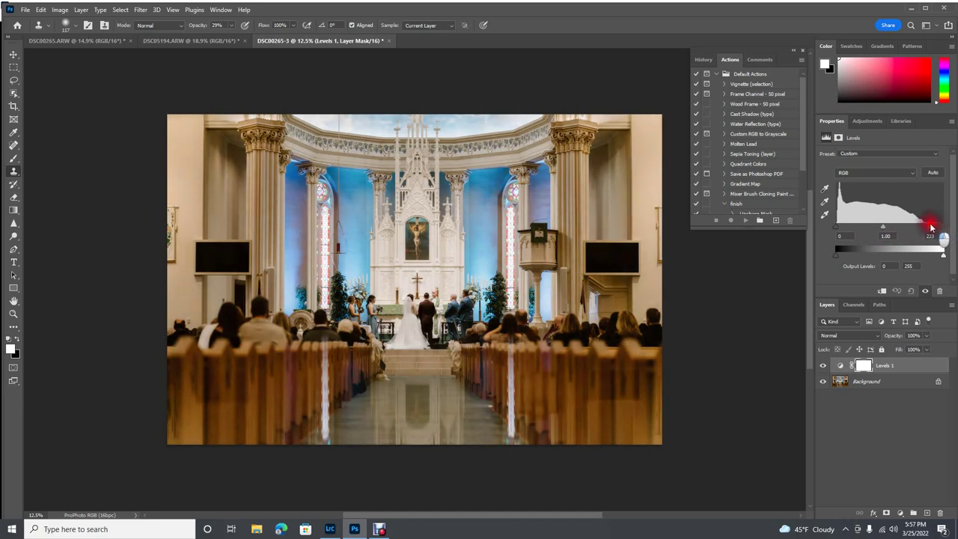
{"action": "left_click_drag", "start_coordinate": [930, 227], "coordinate": [949, 242]}
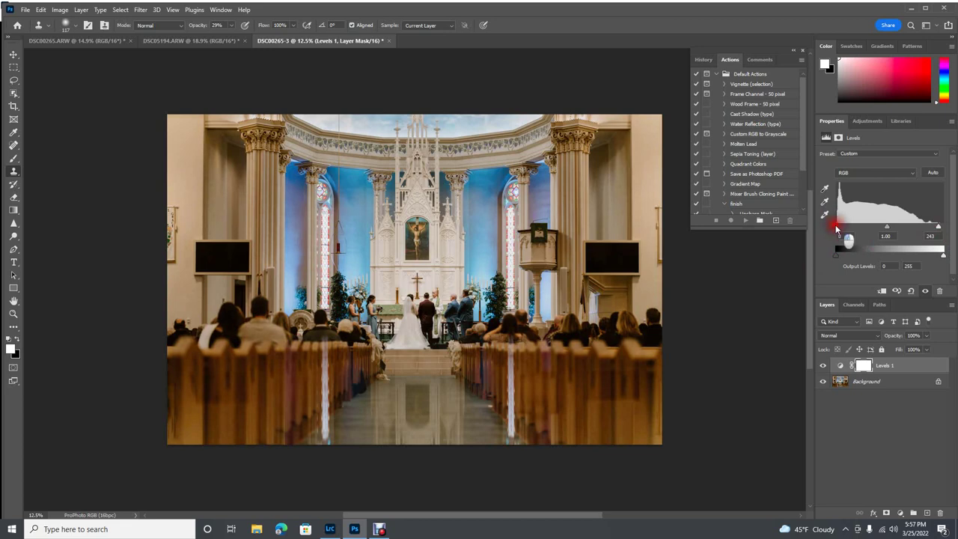
{"action": "mouse_move", "coordinate": [835, 224]}
{"action": "left_mouse_down"}
{"action": "mouse_move", "coordinate": [845, 233]}
{"action": "mouse_move", "coordinate": [835, 232]}
{"action": "left_mouse_up"}
{"action": "left_click", "coordinate": [930, 223]}
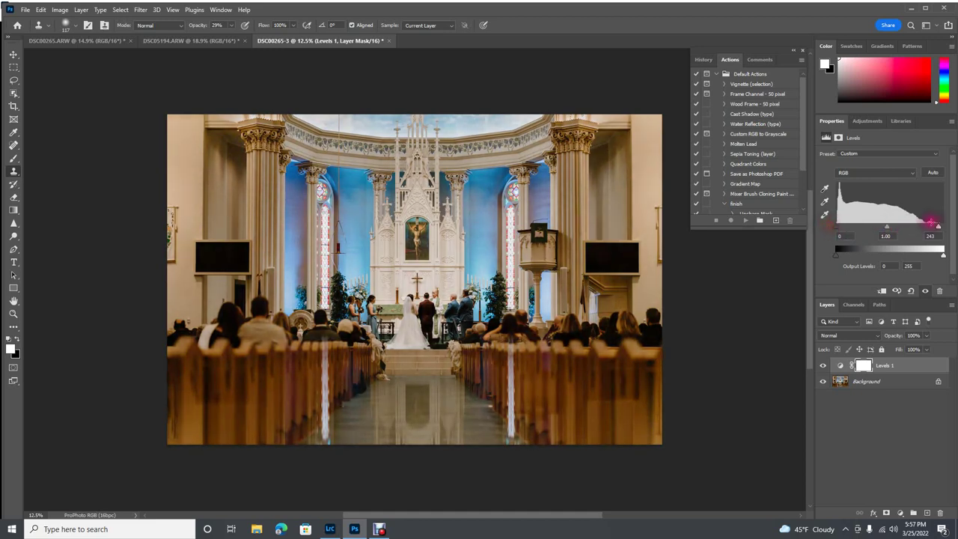
{"action": "mouse_move", "coordinate": [941, 229]}
{"action": "left_mouse_down"}
{"action": "mouse_move", "coordinate": [926, 225]}
{"action": "mouse_move", "coordinate": [933, 239]}
{"action": "mouse_move", "coordinate": [913, 238]}
{"action": "mouse_move", "coordinate": [938, 244]}
{"action": "left_mouse_up"}
{"action": "left_click", "coordinate": [842, 227]}
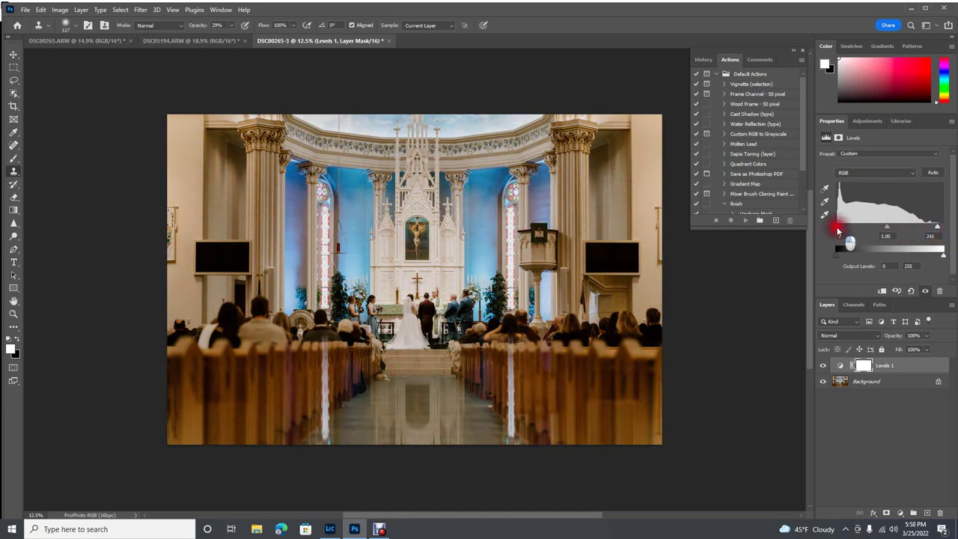
{"action": "left_click_drag", "start_coordinate": [838, 232], "coordinate": [838, 232]}
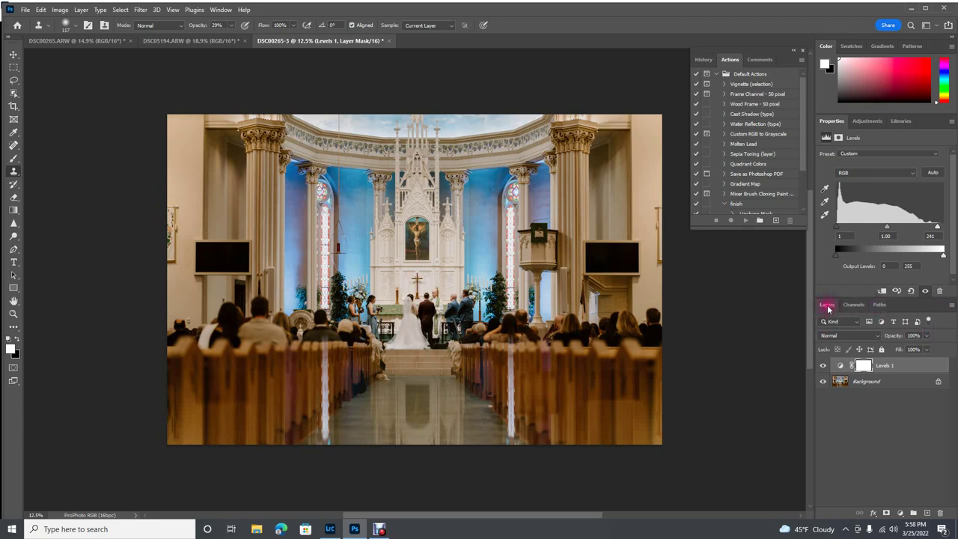
Flatten the church photo so the Levels adjustment merges into the Background.
{"action": "left_click", "coordinate": [953, 306]}
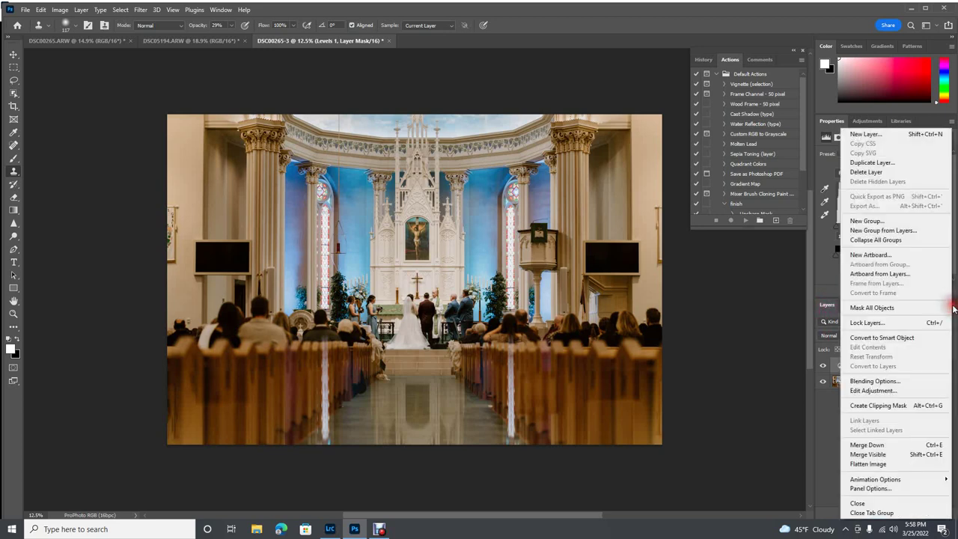
{"action": "left_click", "coordinate": [879, 464]}
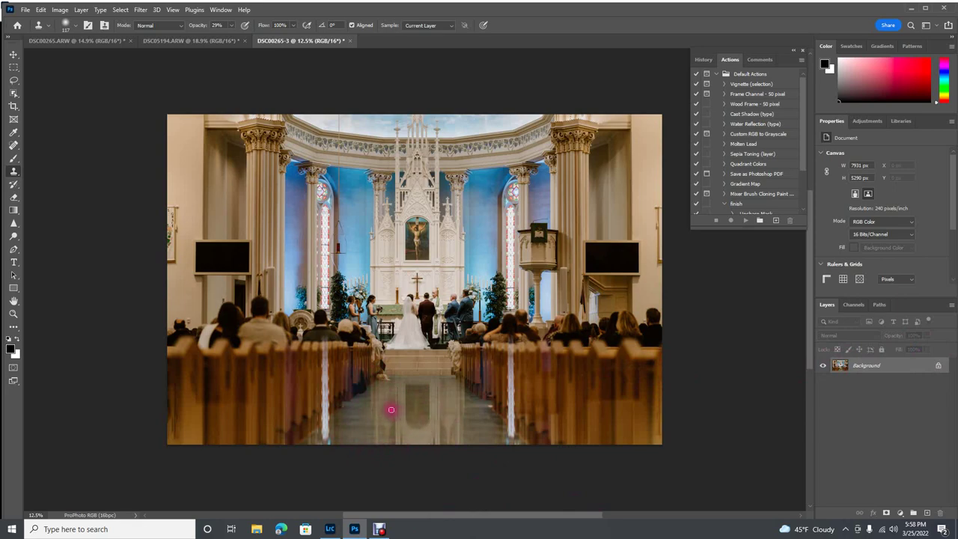
Set up the Clone Stamp with a 95 px brush, 0% hardness and 100% opacity for the aisle floor.
{"action": "scroll", "coordinate": [385, 400], "scroll_direction": "up", "scroll_amount": 2}
{"action": "scroll", "coordinate": [385, 400], "scroll_direction": "up", "scroll_amount": 5}
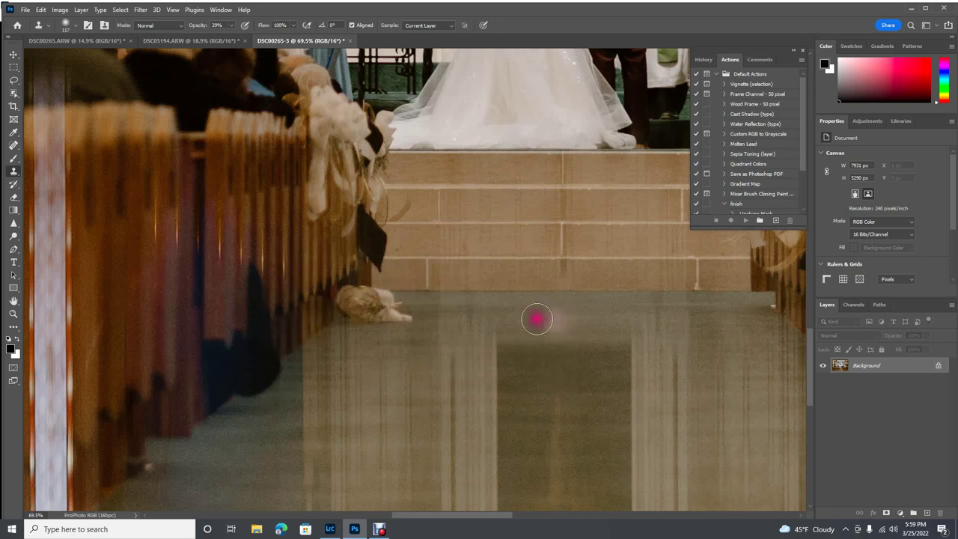
{"action": "left_click", "coordinate": [14, 172]}
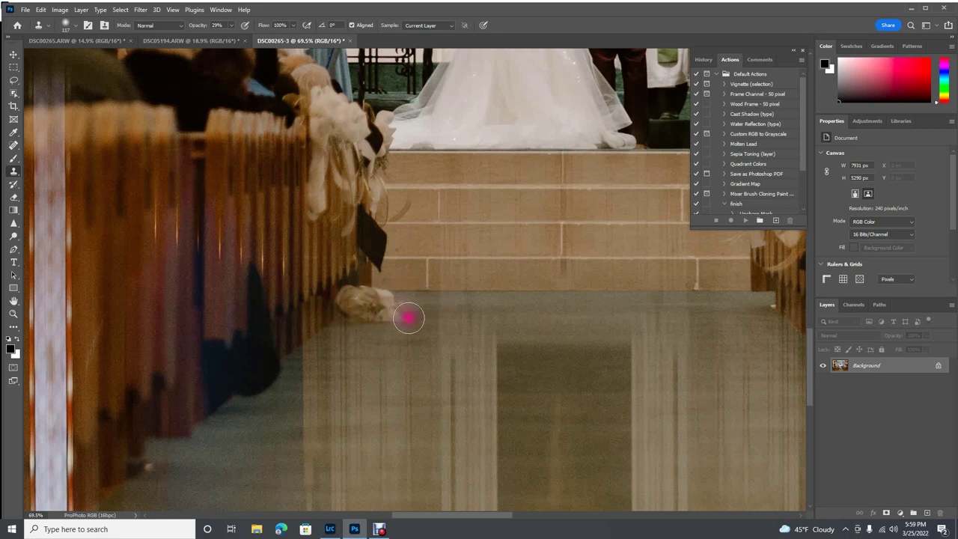
{"action": "left_click", "coordinate": [75, 26]}
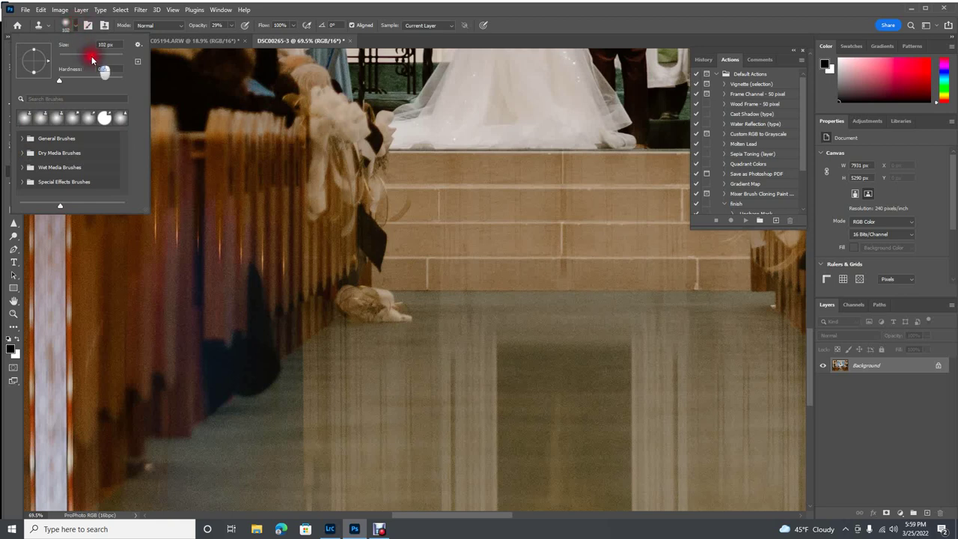
{"action": "left_click", "coordinate": [103, 44]}
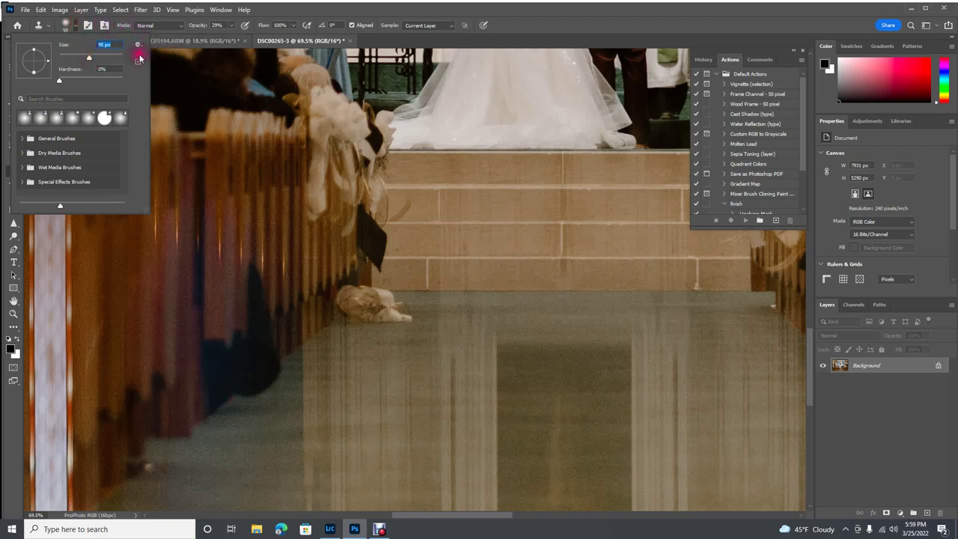
{"action": "left_click", "coordinate": [60, 80]}
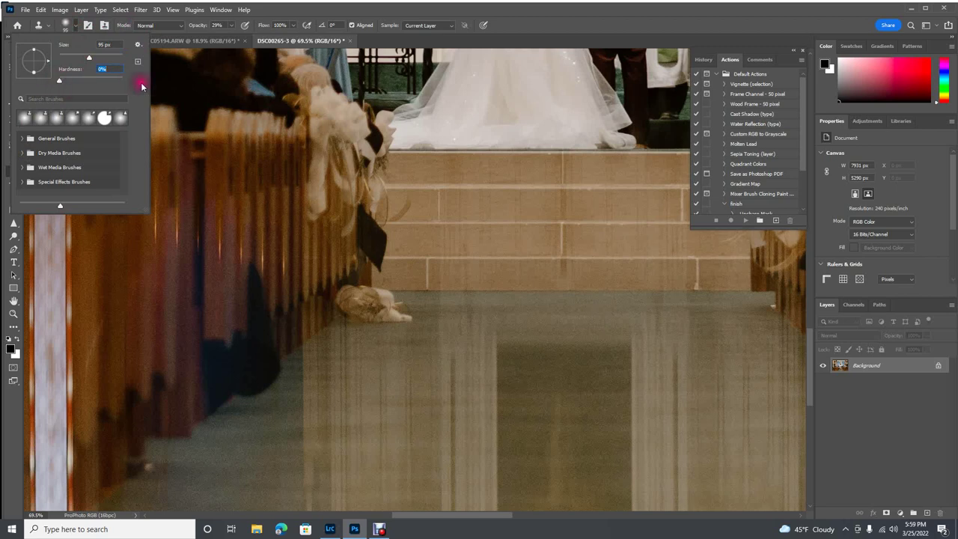
{"action": "left_click", "coordinate": [232, 27]}
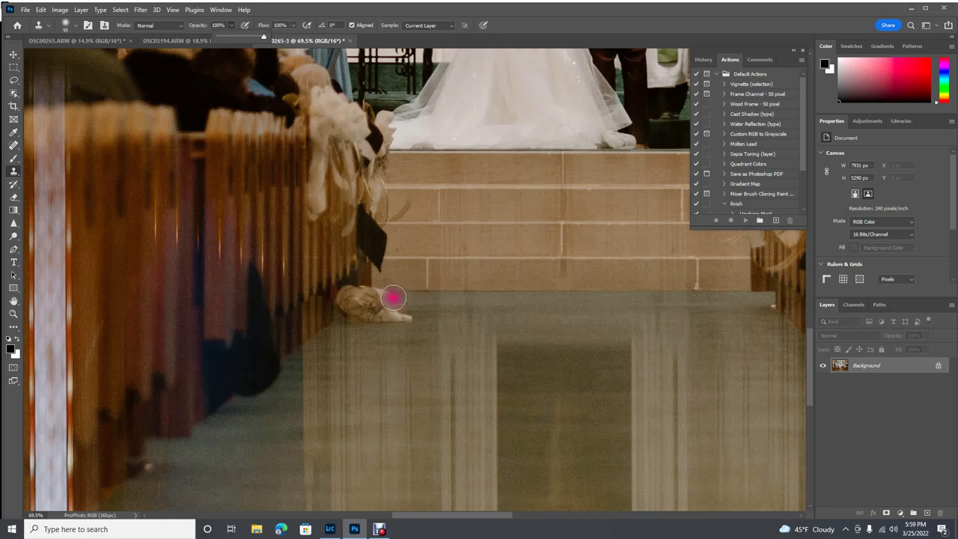
Clone the aisle floor over the white tip and lower edge of the fabric bow lying beside the left pews.
{"action": "mouse_move", "coordinate": [395, 320]}
{"action": "left_mouse_down"}
{"action": "mouse_move", "coordinate": [361, 297]}
{"action": "mouse_move", "coordinate": [357, 315]}
{"action": "mouse_move", "coordinate": [398, 323]}
{"action": "mouse_move", "coordinate": [359, 290]}
{"action": "mouse_move", "coordinate": [405, 308]}
{"action": "mouse_move", "coordinate": [386, 315]}
{"action": "mouse_move", "coordinate": [434, 338]}
{"action": "left_mouse_up"}
{"action": "key", "text": "ctrl+z"}
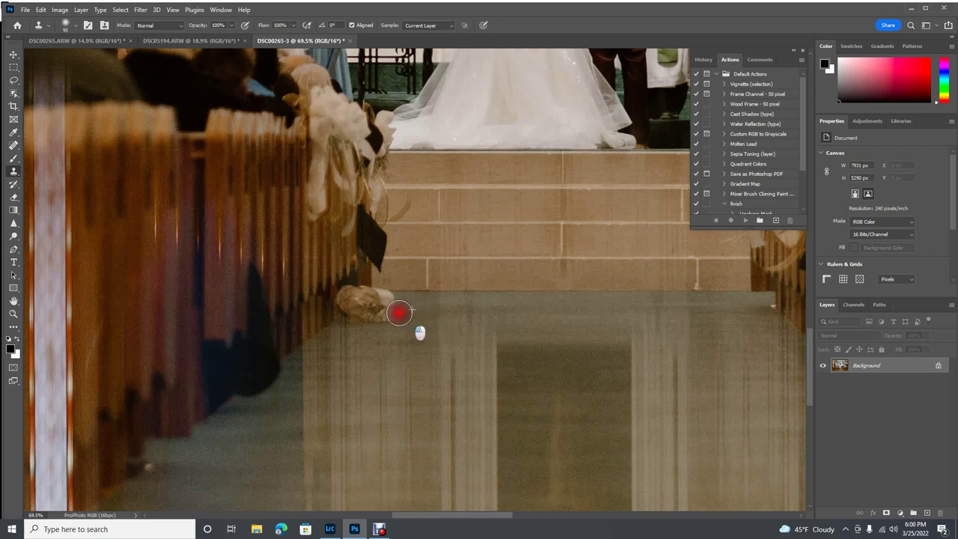
{"action": "left_click", "coordinate": [430, 315]}
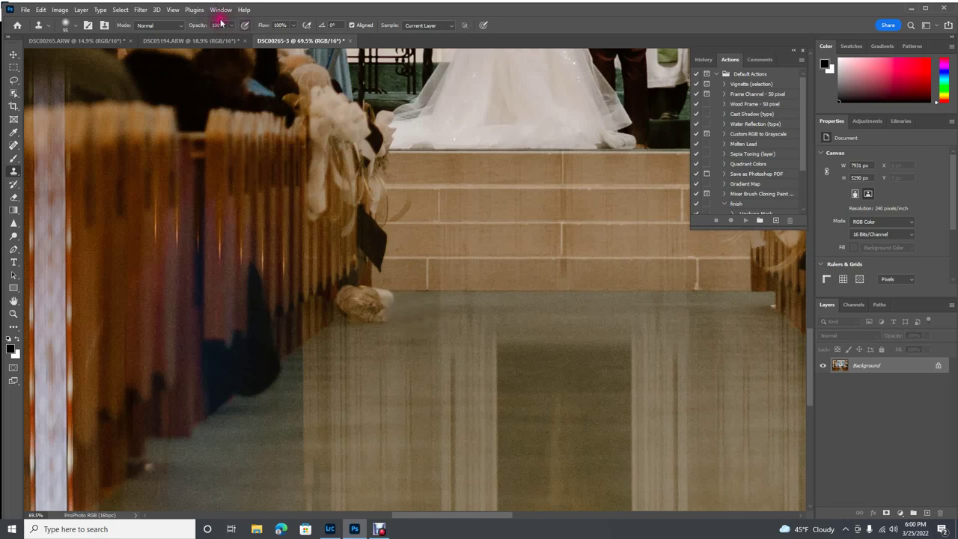
{"action": "left_click", "coordinate": [416, 320]}
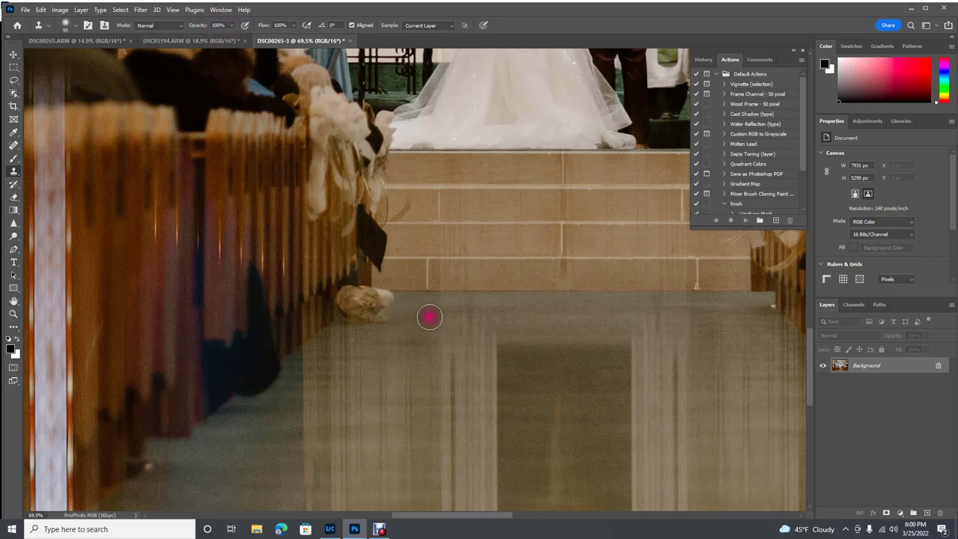
{"action": "mouse_move", "coordinate": [413, 320]}
{"action": "left_mouse_down"}
{"action": "mouse_move", "coordinate": [366, 338]}
{"action": "mouse_move", "coordinate": [393, 338]}
{"action": "mouse_move", "coordinate": [388, 359]}
{"action": "left_mouse_up"}
{"action": "scroll", "coordinate": [390, 362], "scroll_direction": "up", "scroll_amount": 3}
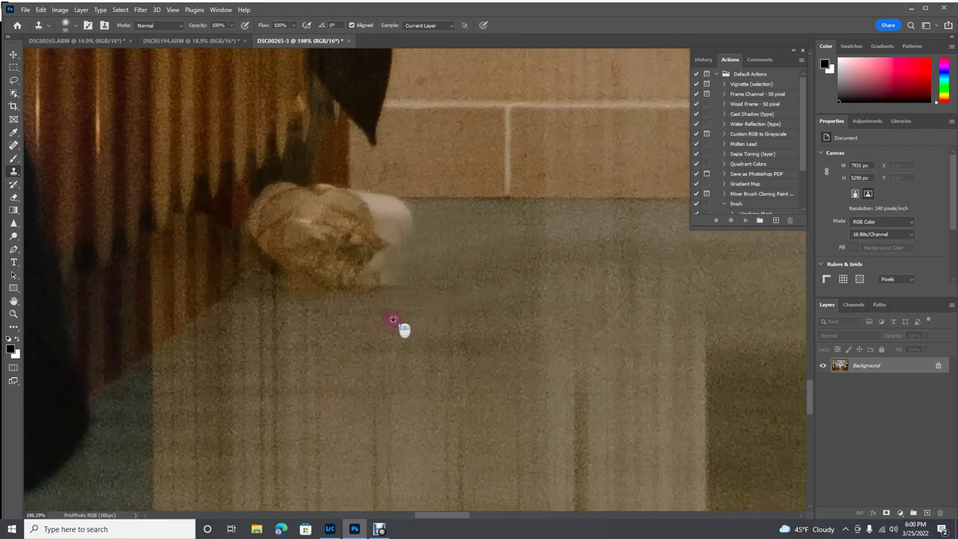
{"action": "left_click", "coordinate": [343, 328], "text": "alt"}
{"action": "left_click_drag", "start_coordinate": [348, 281], "coordinate": [346, 265]}
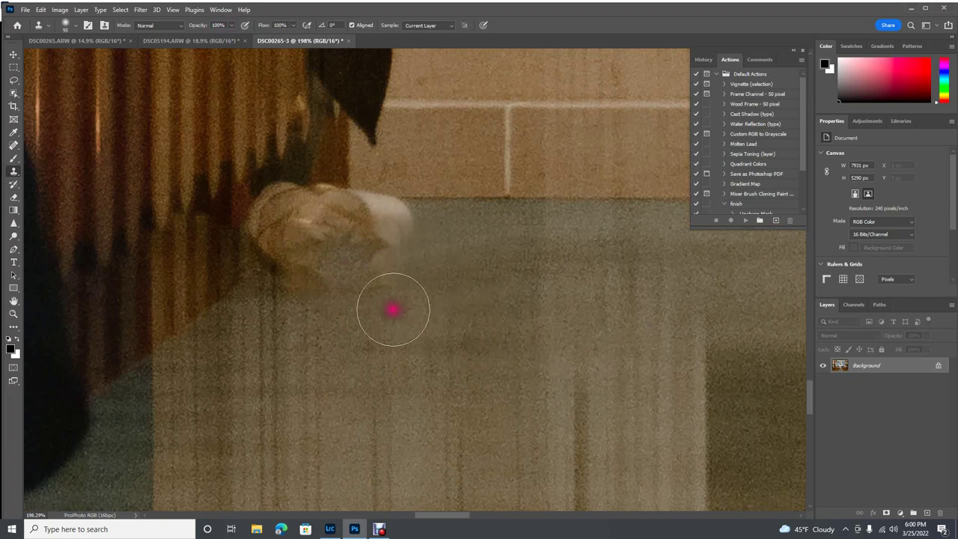
Reduce the Clone Stamp brush to 58 px and cover more of the fallen bow with cloned floor texture.
{"action": "scroll", "coordinate": [379, 358], "scroll_direction": "down", "scroll_amount": 6}
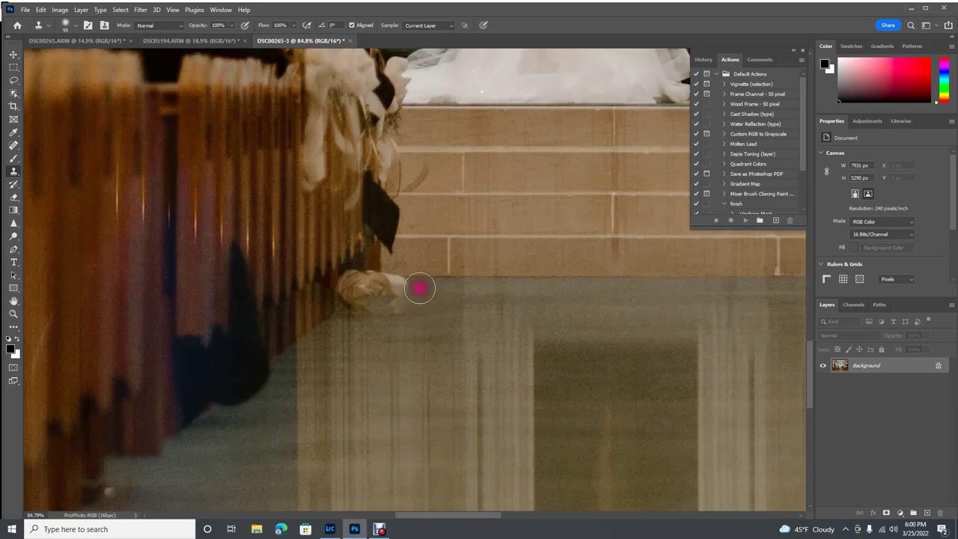
{"action": "left_click", "coordinate": [78, 30]}
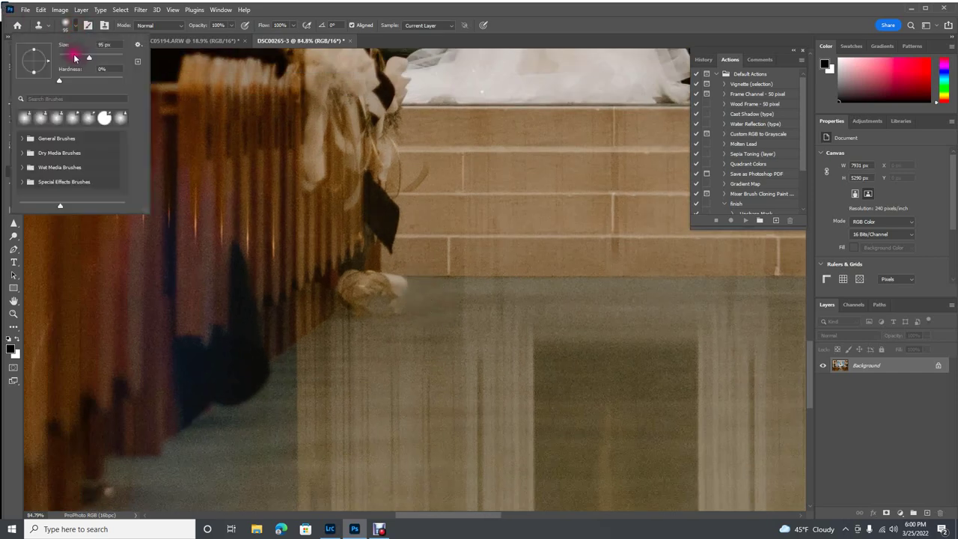
{"action": "left_click", "coordinate": [75, 58]}
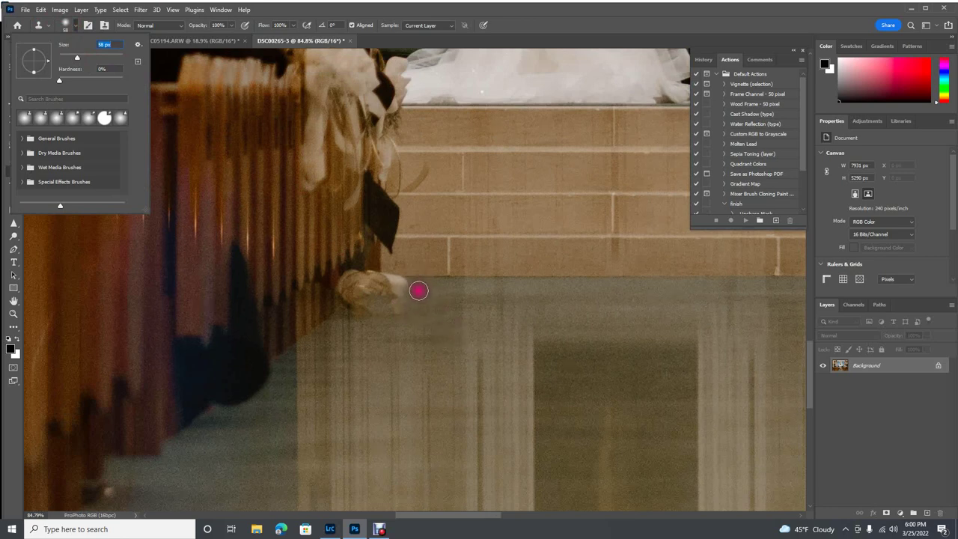
{"action": "left_click", "coordinate": [413, 290]}
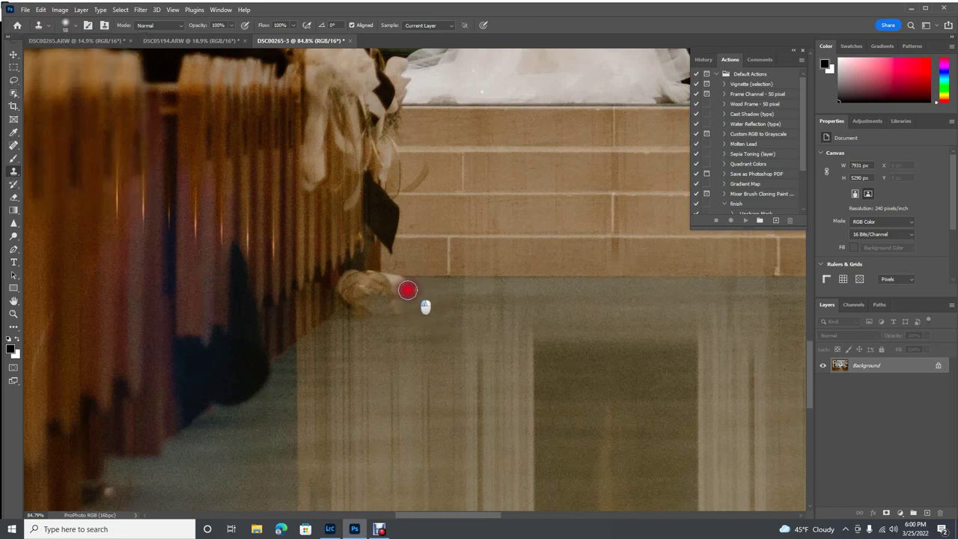
{"action": "mouse_move", "coordinate": [403, 290]}
{"action": "left_mouse_down"}
{"action": "mouse_move", "coordinate": [394, 289]}
{"action": "mouse_move", "coordinate": [422, 284]}
{"action": "mouse_move", "coordinate": [392, 285]}
{"action": "mouse_move", "coordinate": [410, 304]}
{"action": "mouse_move", "coordinate": [402, 312]}
{"action": "mouse_move", "coordinate": [394, 302]}
{"action": "mouse_move", "coordinate": [343, 327]}
{"action": "mouse_move", "coordinate": [398, 319]}
{"action": "mouse_move", "coordinate": [368, 347]}
{"action": "mouse_move", "coordinate": [349, 392]}
{"action": "mouse_move", "coordinate": [374, 367]}
{"action": "mouse_move", "coordinate": [338, 375]}
{"action": "mouse_move", "coordinate": [349, 475]}
{"action": "mouse_move", "coordinate": [345, 350]}
{"action": "left_mouse_up"}
{"action": "mouse_move", "coordinate": [343, 310]}
{"action": "left_mouse_down"}
{"action": "mouse_move", "coordinate": [349, 280]}
{"action": "mouse_move", "coordinate": [360, 305]}
{"action": "left_mouse_up"}
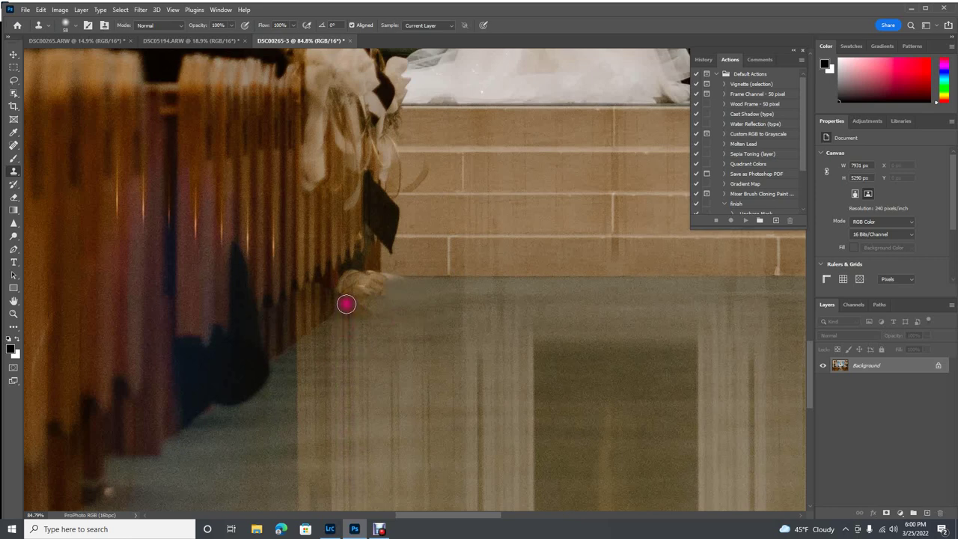
{"action": "left_click_drag", "start_coordinate": [345, 329], "coordinate": [351, 315]}
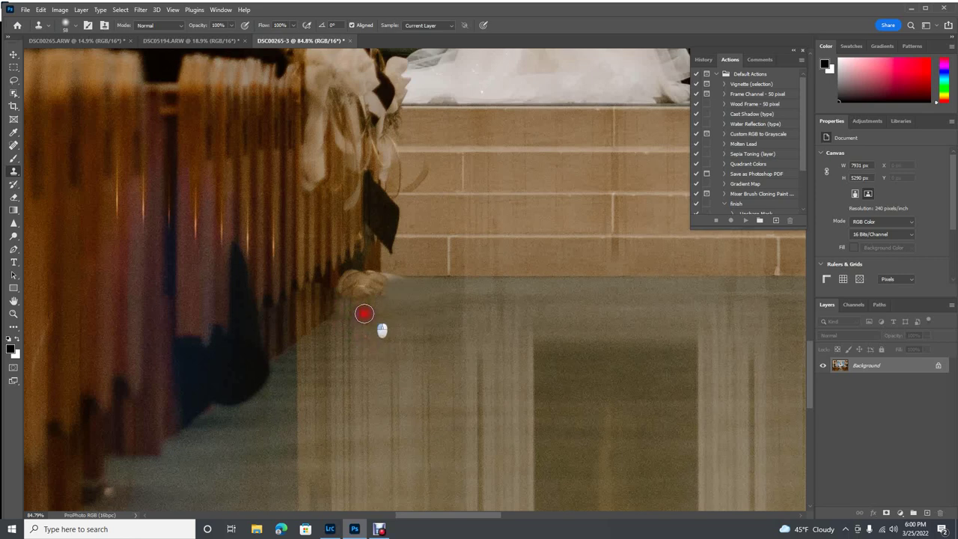
{"action": "left_click", "coordinate": [402, 291]}
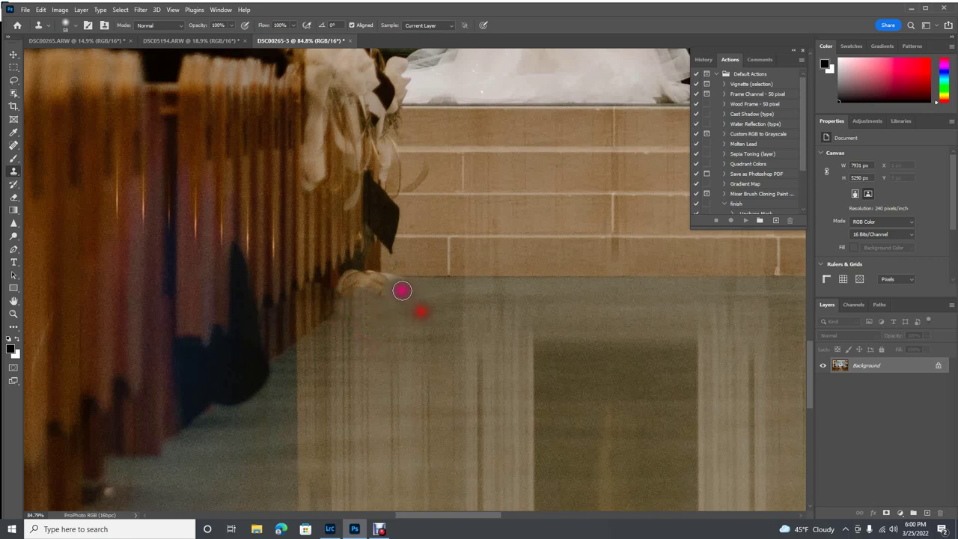
{"action": "mouse_move", "coordinate": [400, 297]}
{"action": "left_mouse_down"}
{"action": "mouse_move", "coordinate": [374, 293]}
{"action": "mouse_move", "coordinate": [458, 350]}
{"action": "left_mouse_up"}
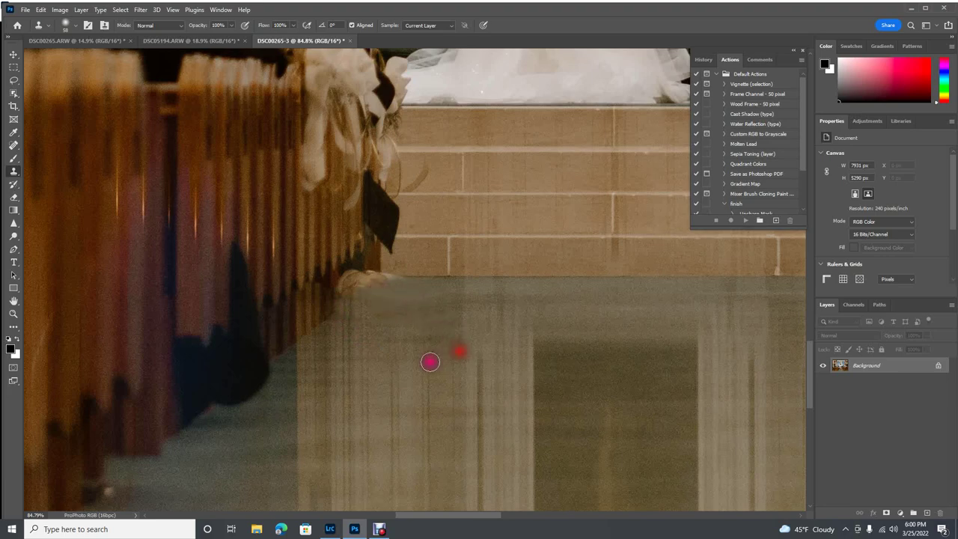
Clone the line where the altar step meets the floor over the bow's remaining white tip.
{"action": "scroll", "coordinate": [442, 290], "scroll_direction": "up", "scroll_amount": 4}
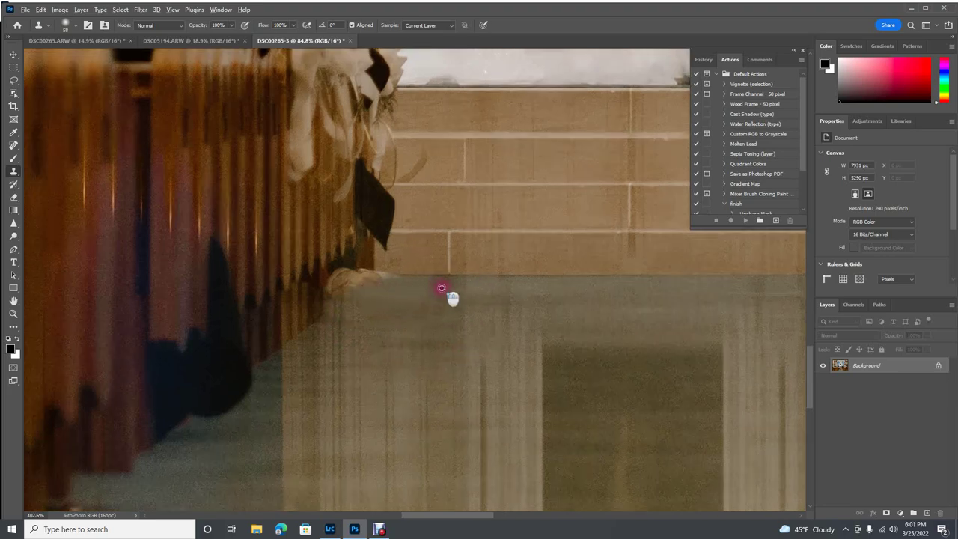
{"action": "mouse_move", "coordinate": [433, 288]}
{"action": "left_mouse_down"}
{"action": "mouse_move", "coordinate": [383, 260]}
{"action": "mouse_move", "coordinate": [307, 262]}
{"action": "mouse_move", "coordinate": [491, 267]}
{"action": "mouse_move", "coordinate": [497, 290]}
{"action": "mouse_move", "coordinate": [459, 260]}
{"action": "mouse_move", "coordinate": [324, 299]}
{"action": "mouse_move", "coordinate": [353, 292]}
{"action": "mouse_move", "coordinate": [297, 281]}
{"action": "mouse_move", "coordinate": [419, 272]}
{"action": "mouse_move", "coordinate": [332, 271]}
{"action": "mouse_move", "coordinate": [411, 261]}
{"action": "mouse_move", "coordinate": [387, 261]}
{"action": "left_mouse_up"}
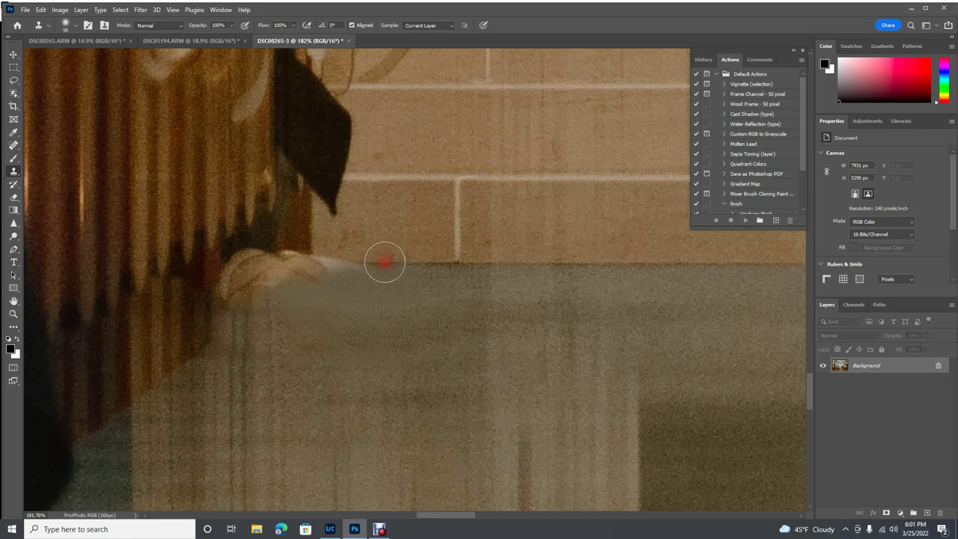
{"action": "left_click_drag", "start_coordinate": [384, 263], "coordinate": [340, 261]}
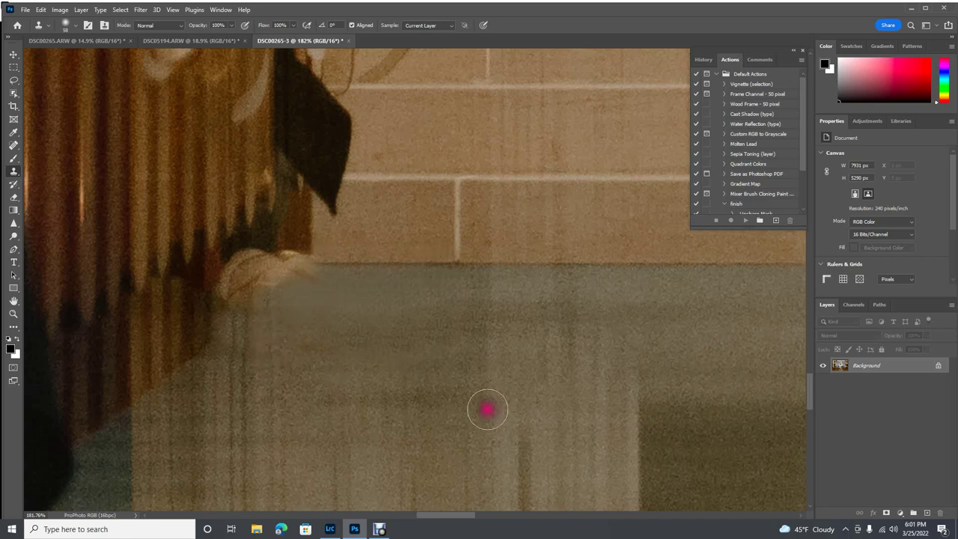
{"action": "left_click_drag", "start_coordinate": [292, 238], "coordinate": [260, 221]}
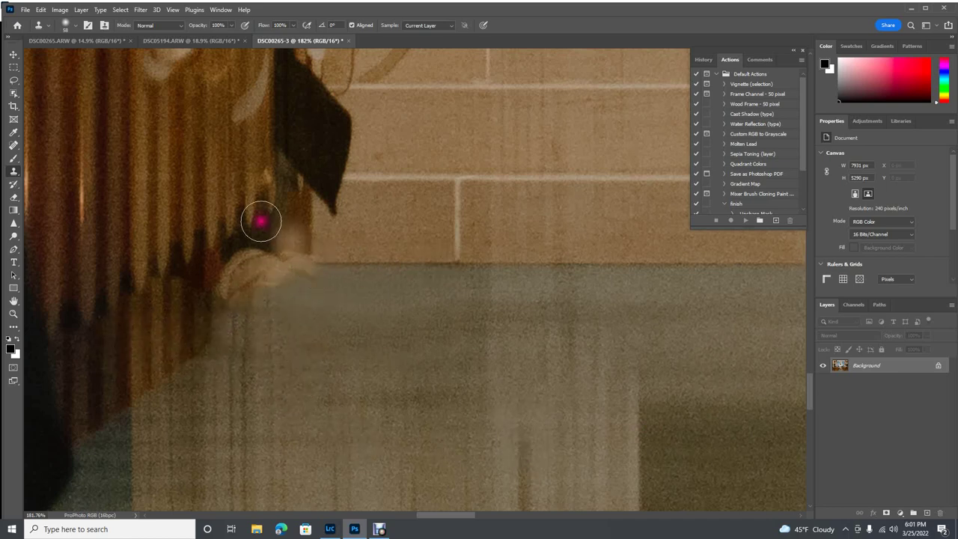
{"action": "key", "text": "ctrl+z"}
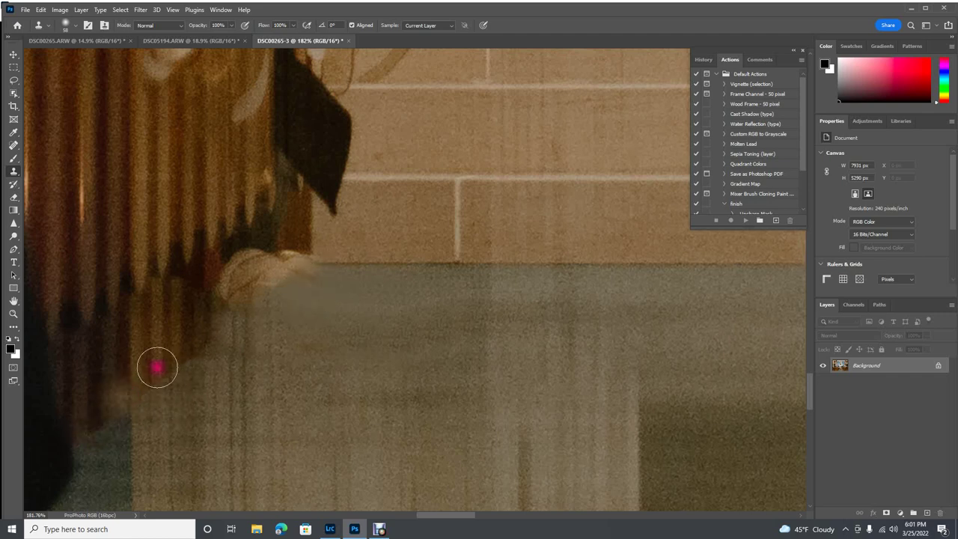
{"action": "key", "text": "ctrl+z"}
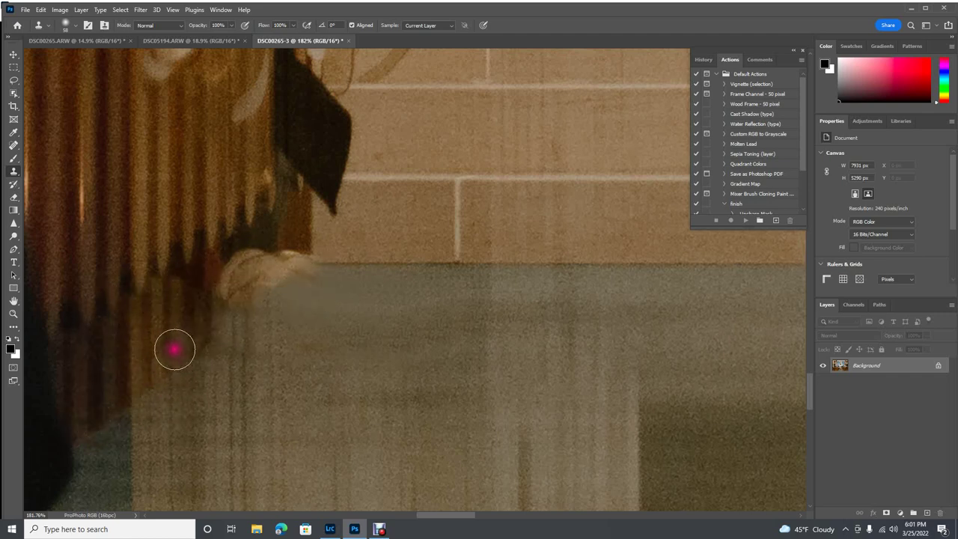
Clone along the left pews' lower edge beside the bow, and check the right pews and the whole photo.
{"action": "left_click_drag", "start_coordinate": [182, 342], "coordinate": [231, 300]}
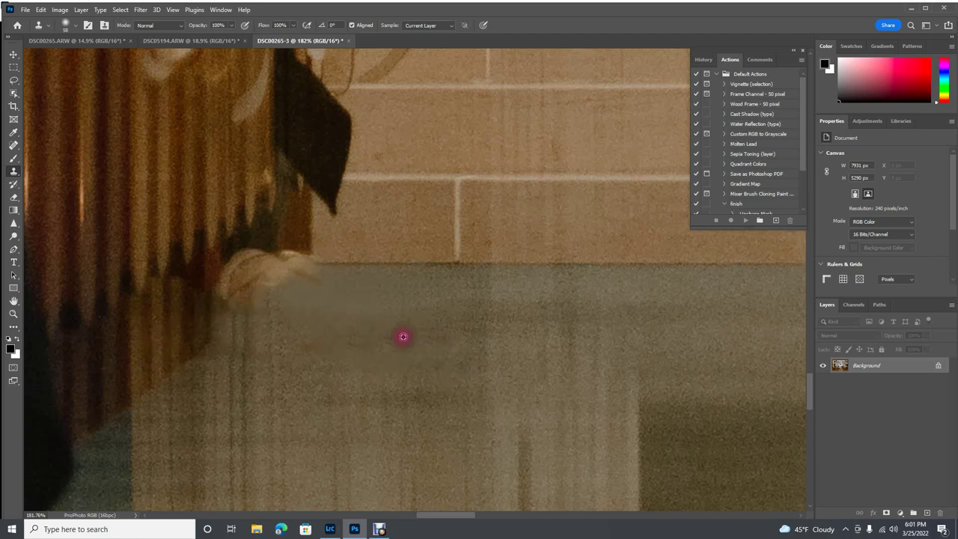
{"action": "scroll", "coordinate": [405, 337], "scroll_direction": "down", "scroll_amount": 2}
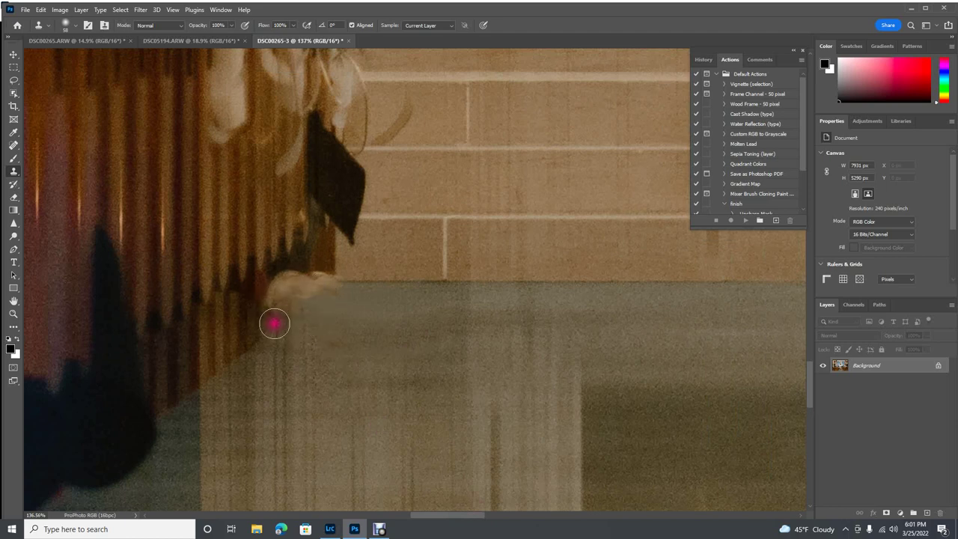
{"action": "left_click_drag", "start_coordinate": [434, 519], "coordinate": [502, 528]}
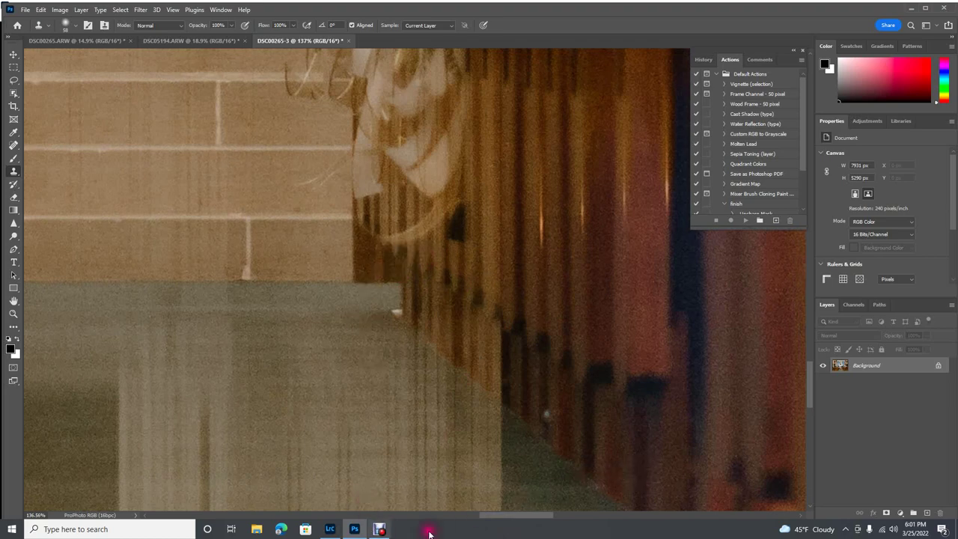
{"action": "scroll", "coordinate": [352, 394], "scroll_direction": "down", "scroll_amount": 4}
{"action": "scroll", "coordinate": [352, 394], "scroll_direction": "down", "scroll_amount": 8}
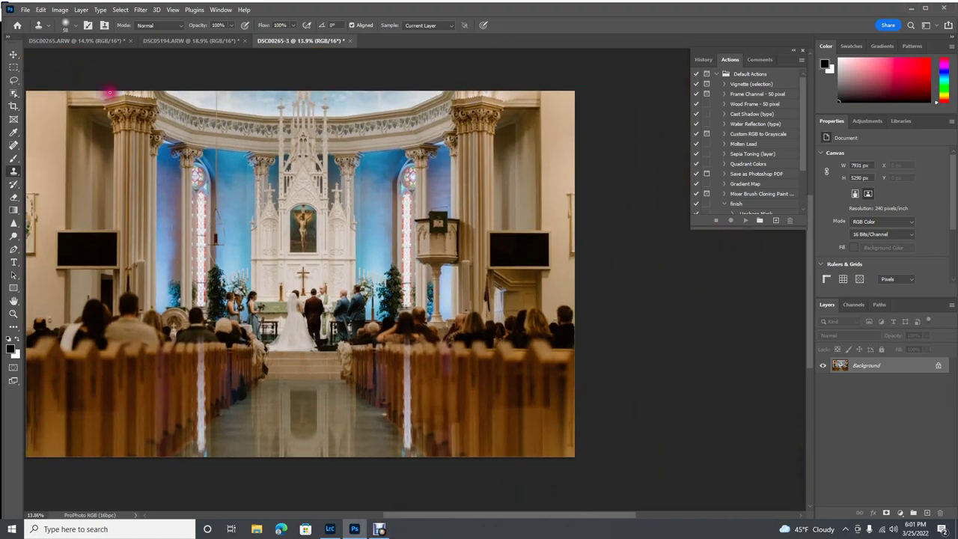
{"action": "left_click", "coordinate": [60, 10]}
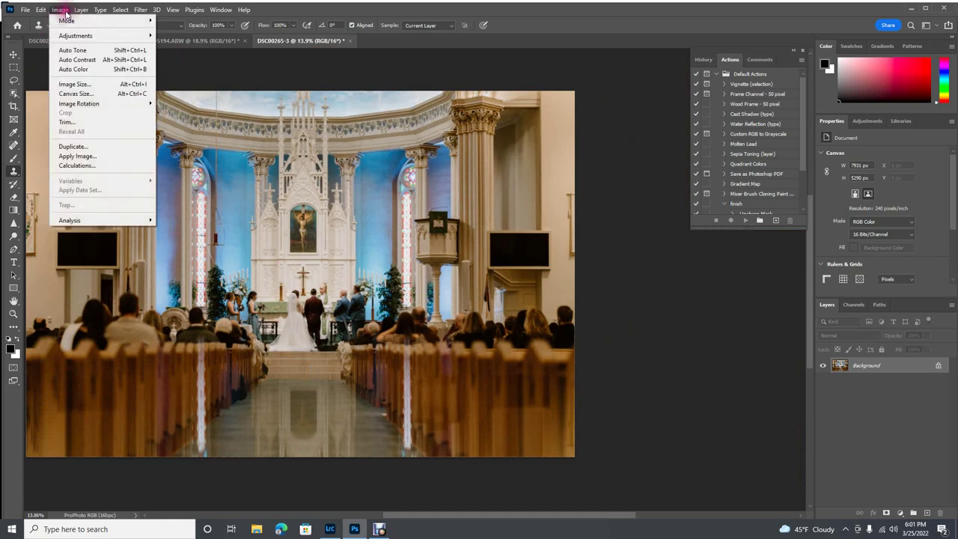
{"action": "left_click", "coordinate": [65, 11]}
{"action": "left_click", "coordinate": [42, 10]}
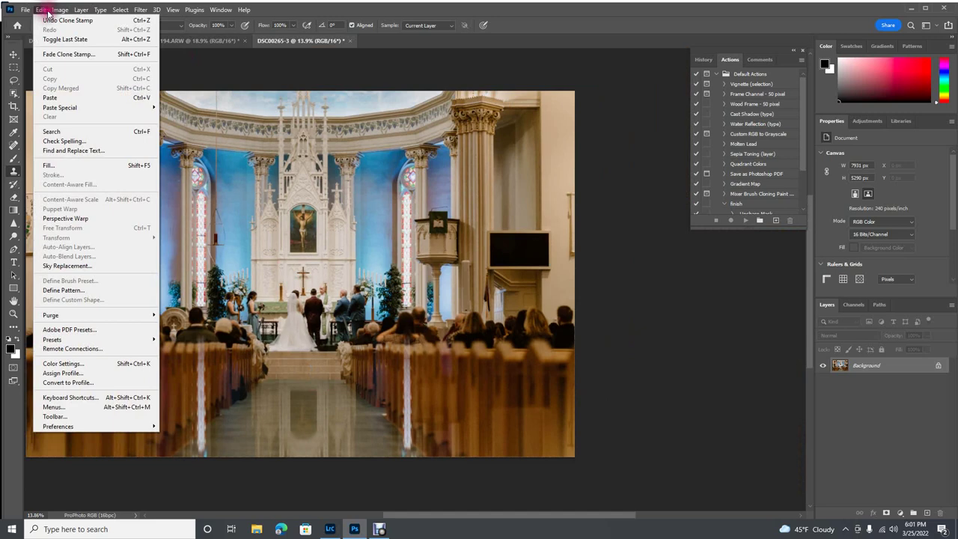
{"action": "mouse_move", "coordinate": [62, 12]}
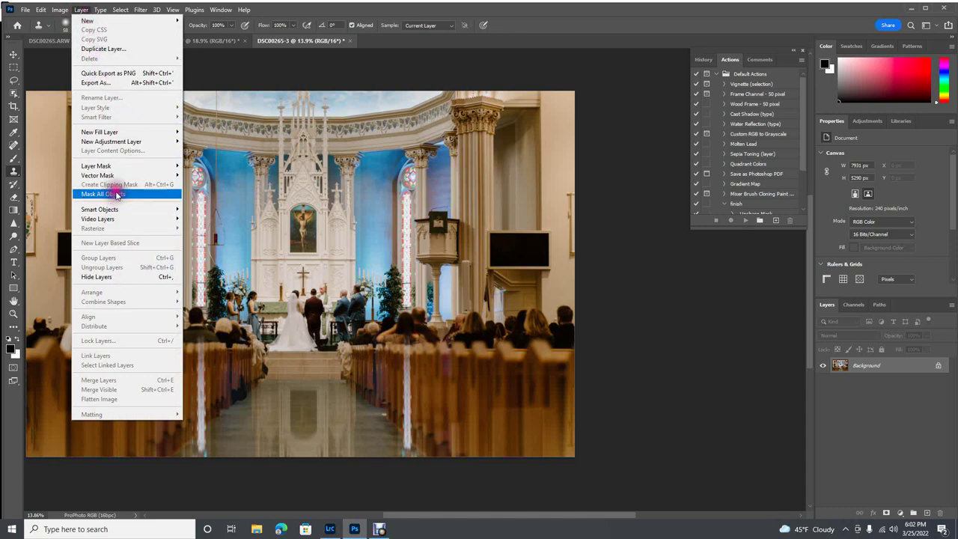
{"action": "mouse_move", "coordinate": [103, 11]}
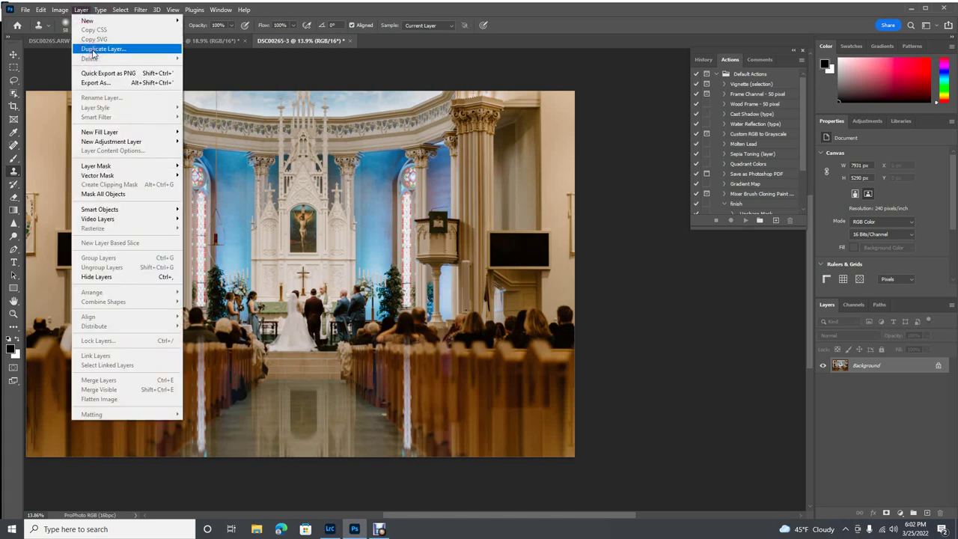
Duplicate the Background layer, hide the copy, and flatten the image while discarding the hidden layer.
{"action": "left_click", "coordinate": [92, 50]}
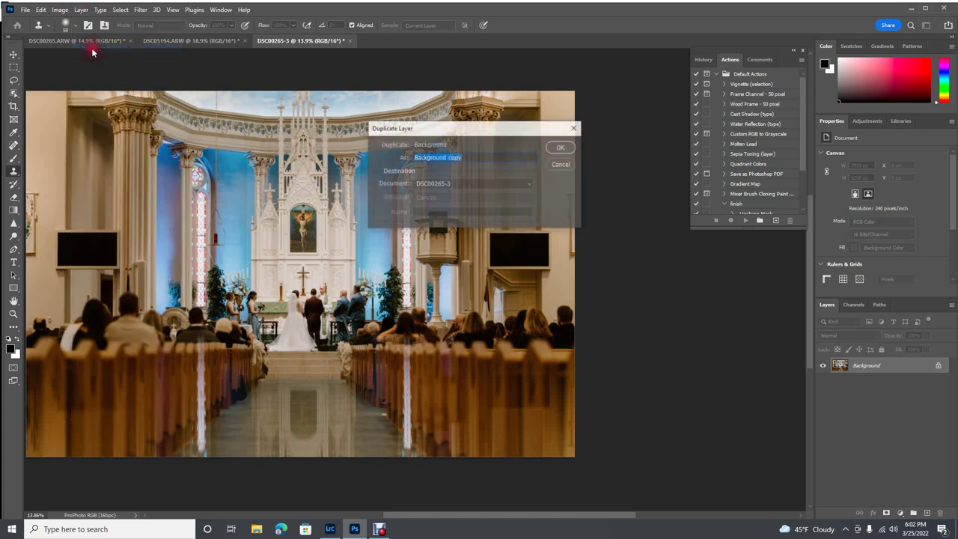
{"action": "left_click", "coordinate": [561, 149]}
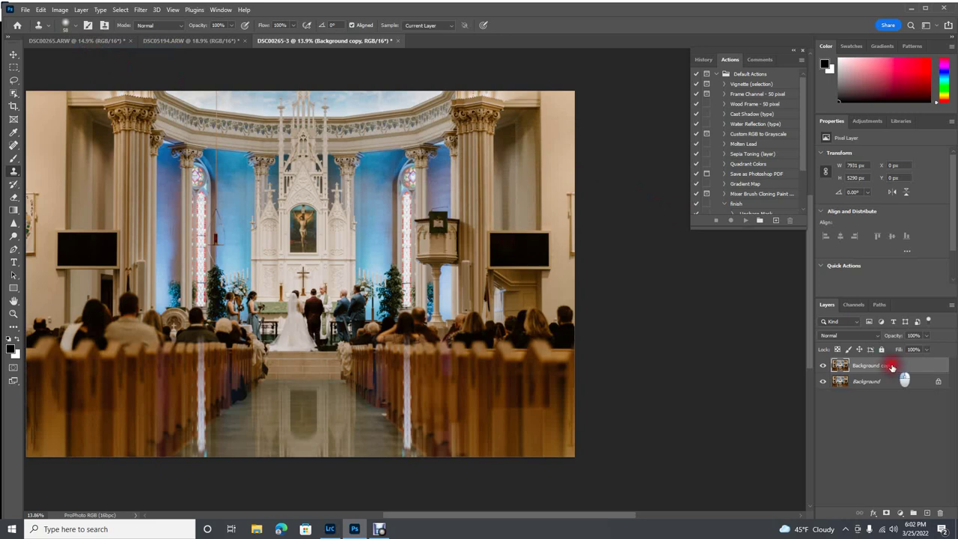
{"action": "left_click", "coordinate": [859, 370]}
{"action": "left_click", "coordinate": [823, 366]}
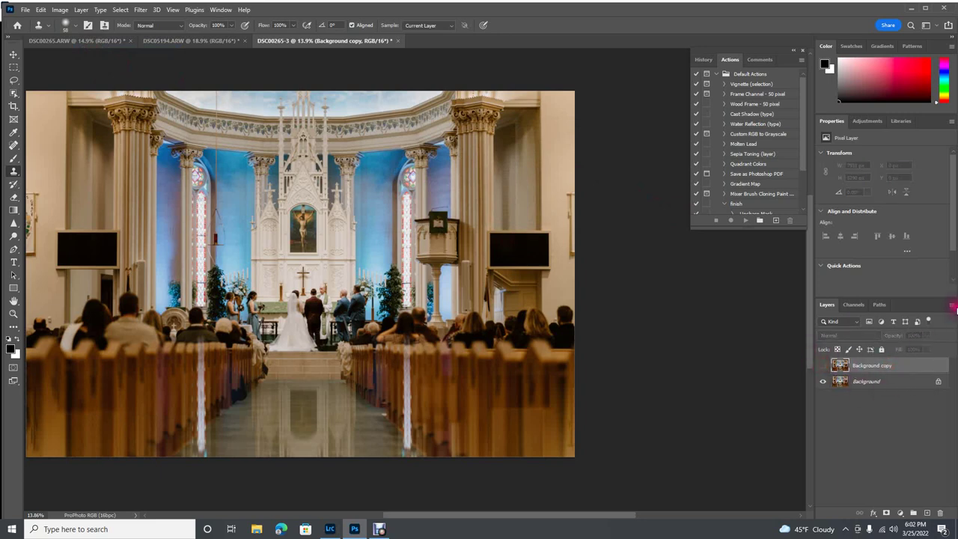
{"action": "left_click", "coordinate": [953, 306]}
{"action": "left_click", "coordinate": [866, 462]}
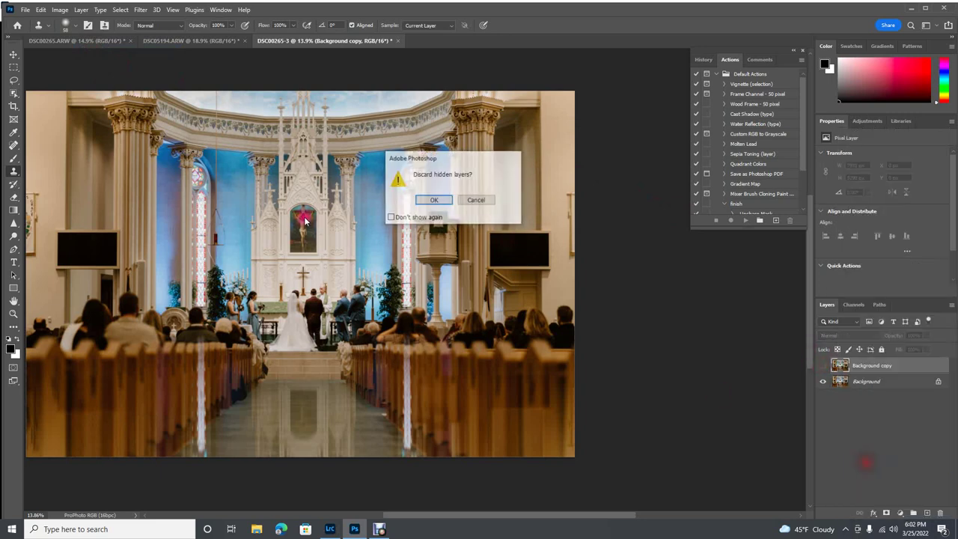
{"action": "left_click", "coordinate": [433, 200]}
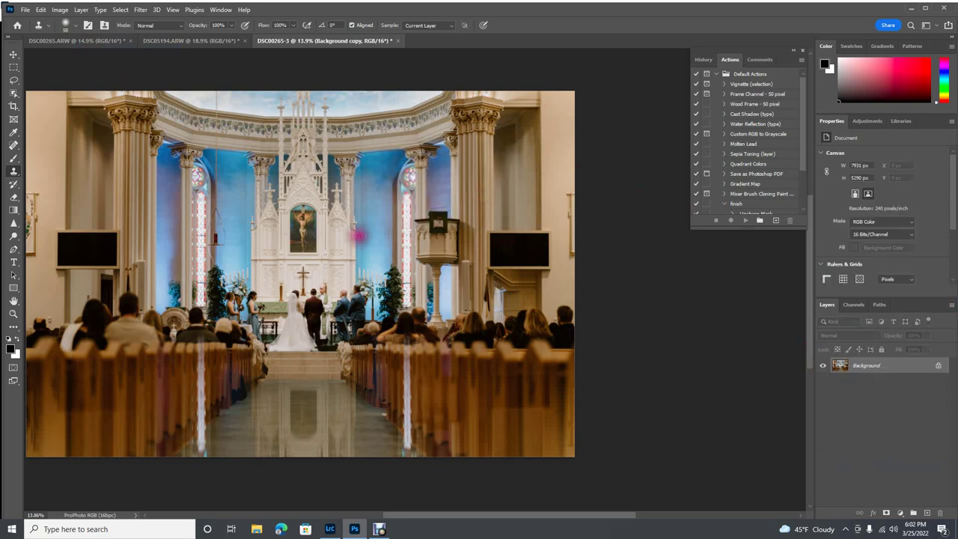
{"action": "scroll", "coordinate": [359, 235], "scroll_direction": "down", "scroll_amount": 1}
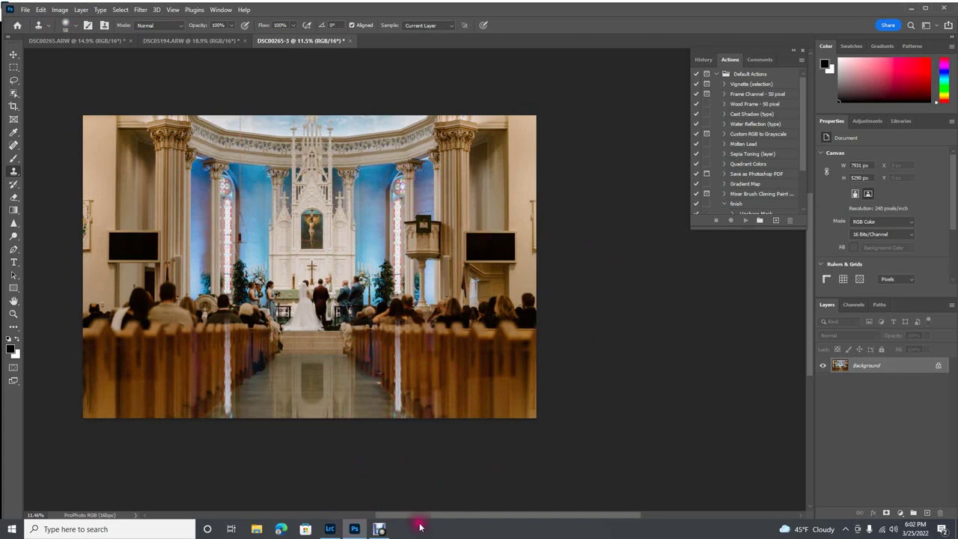
Switch to Lightroom, send the DSC00265 church photo to Photoshop for editing again, and return to Photoshop.
{"action": "left_click", "coordinate": [330, 530]}
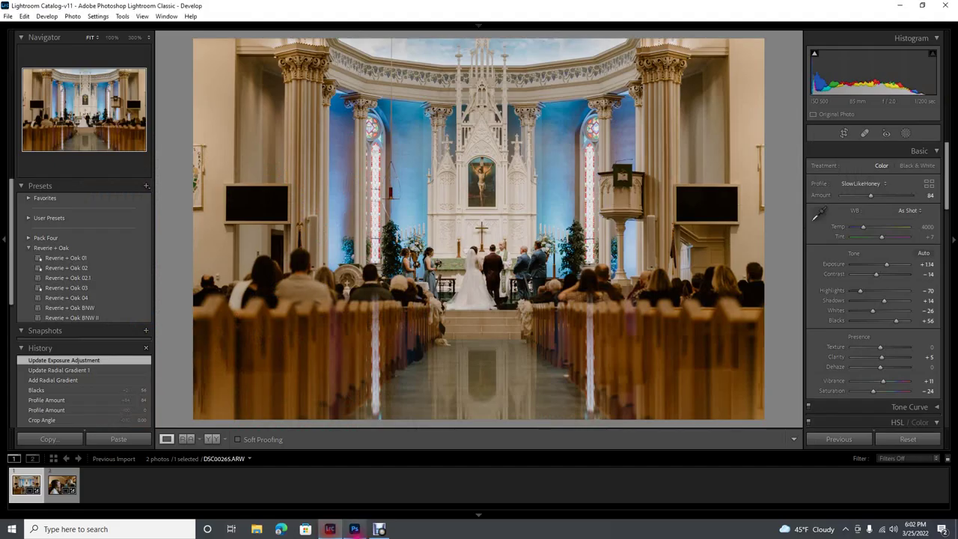
{"action": "left_click", "coordinate": [73, 16]}
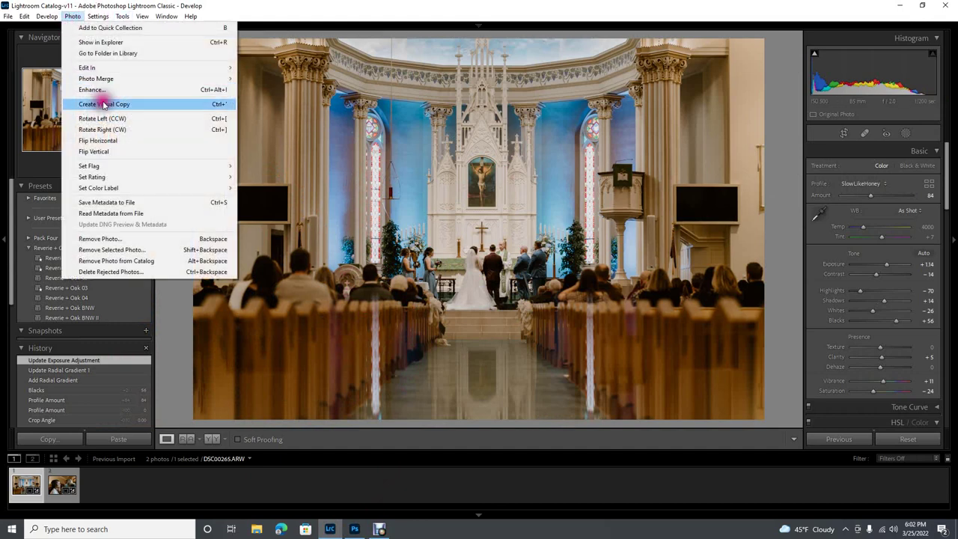
{"action": "mouse_move", "coordinate": [105, 68]}
{"action": "left_click", "coordinate": [271, 67]}
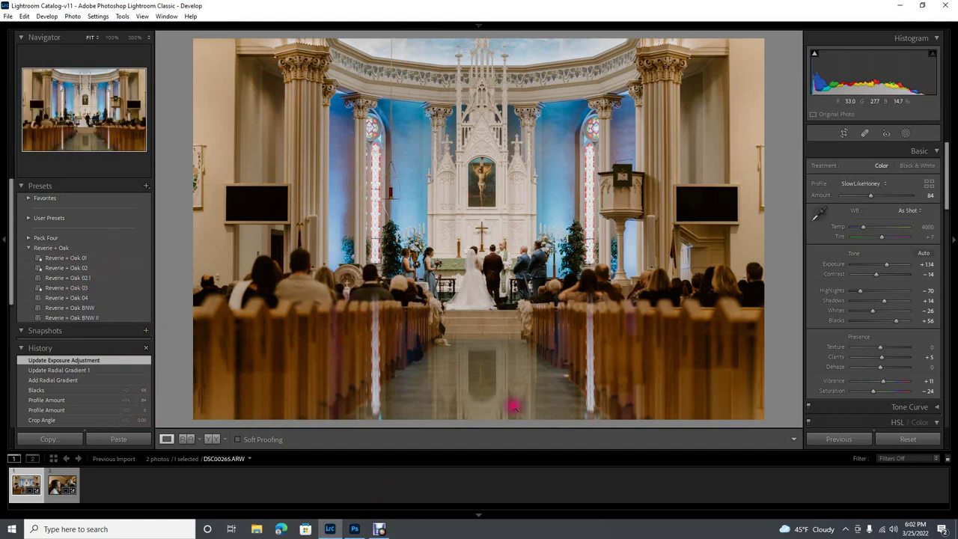
{"action": "left_click", "coordinate": [356, 533]}
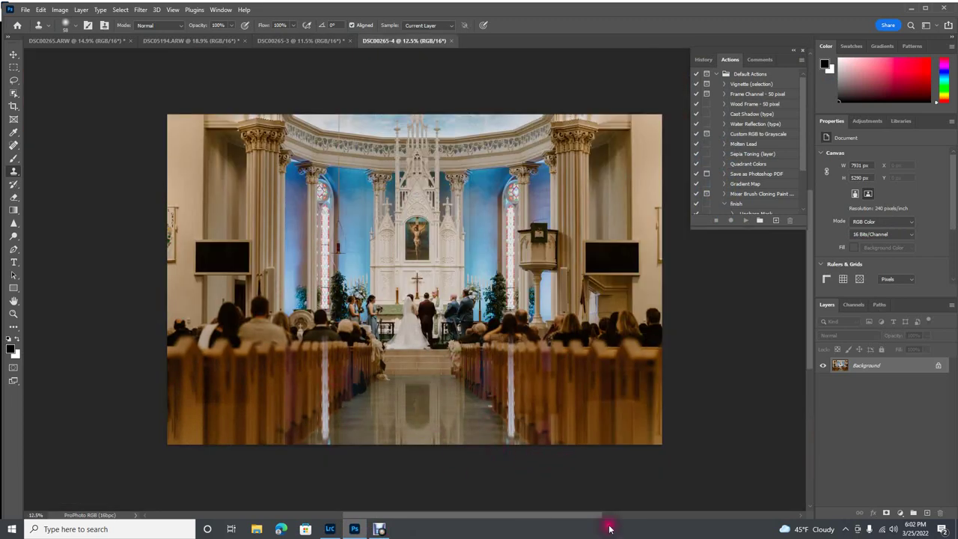
Examine the left pews' lower edge in DSC00265-3 and the matching right pew edge in the fresh copy DSC00265-4.
{"action": "left_click", "coordinate": [291, 41]}
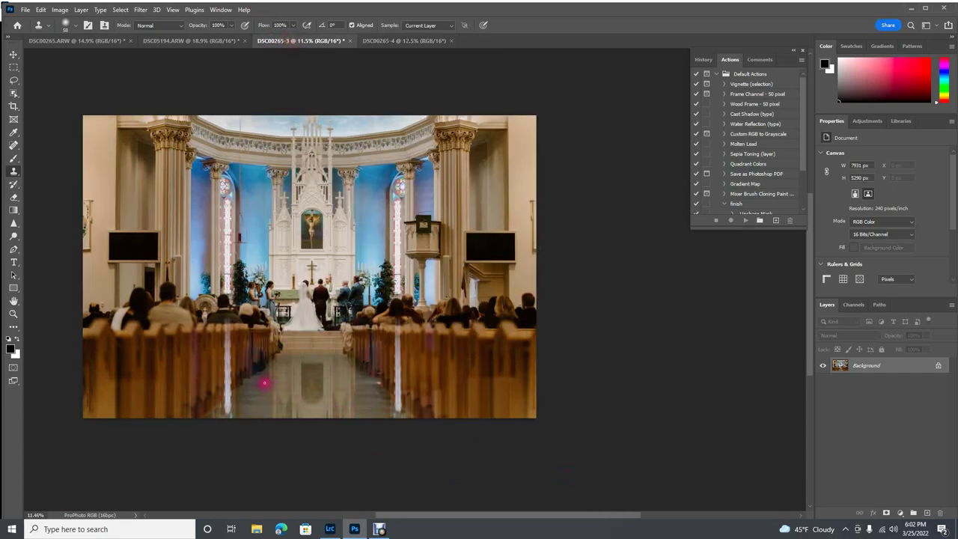
{"action": "scroll", "coordinate": [264, 383], "scroll_direction": "up", "scroll_amount": 8}
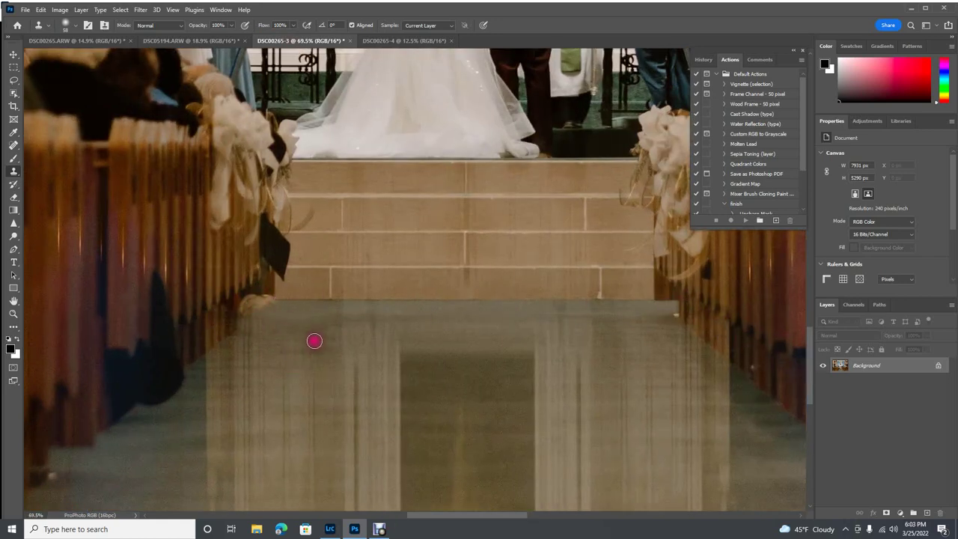
{"action": "scroll", "coordinate": [314, 342], "scroll_direction": "down", "scroll_amount": 7}
{"action": "left_click", "coordinate": [413, 42]}
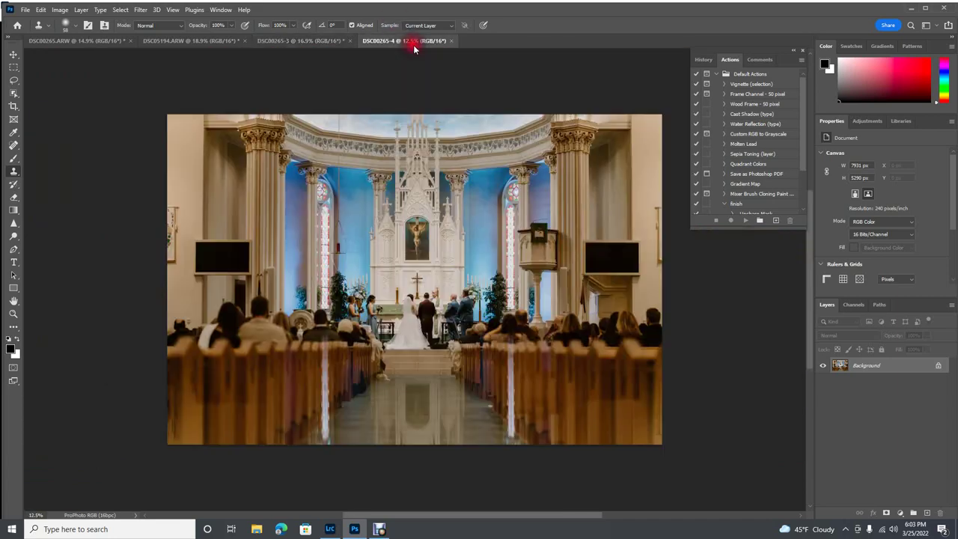
{"action": "scroll", "coordinate": [464, 409], "scroll_direction": "up", "scroll_amount": 10}
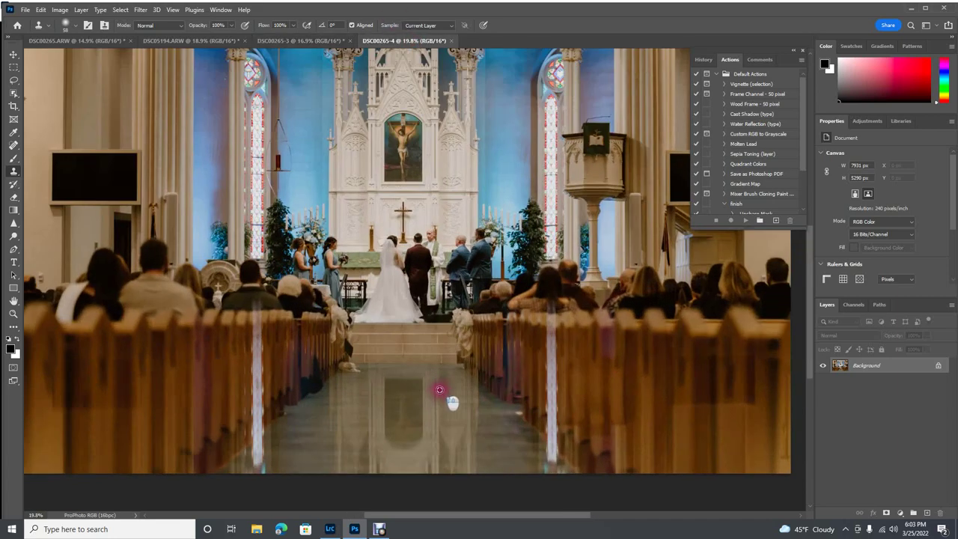
{"action": "scroll", "coordinate": [423, 393], "scroll_direction": "up", "scroll_amount": 2}
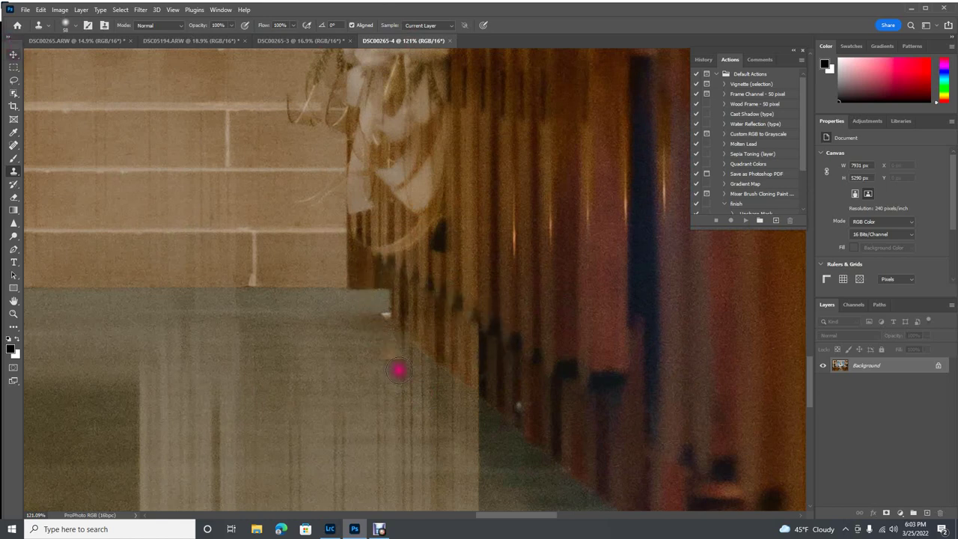
Lasso the right pews' lower edge beside the altar step with no feather and cut it out.
{"action": "left_click", "coordinate": [15, 80]}
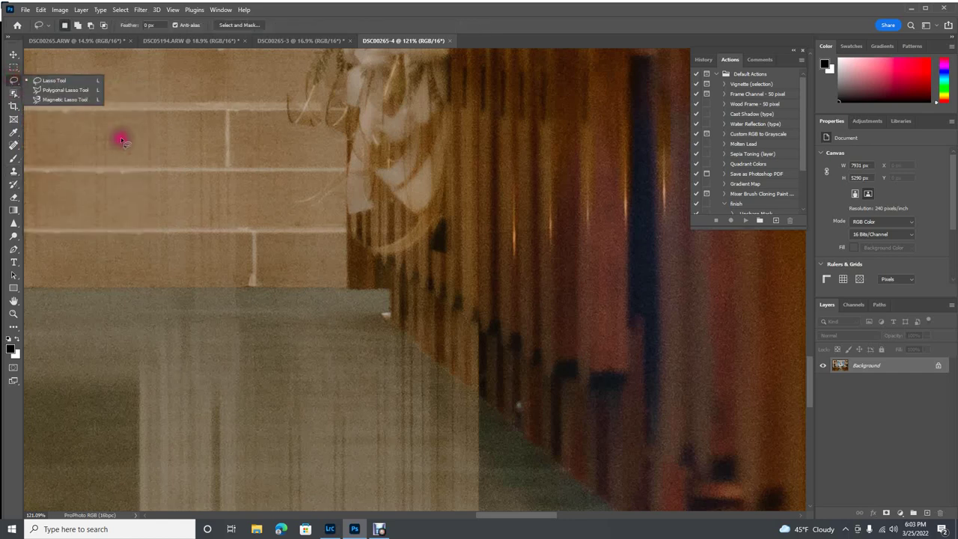
{"action": "left_click", "coordinate": [46, 81]}
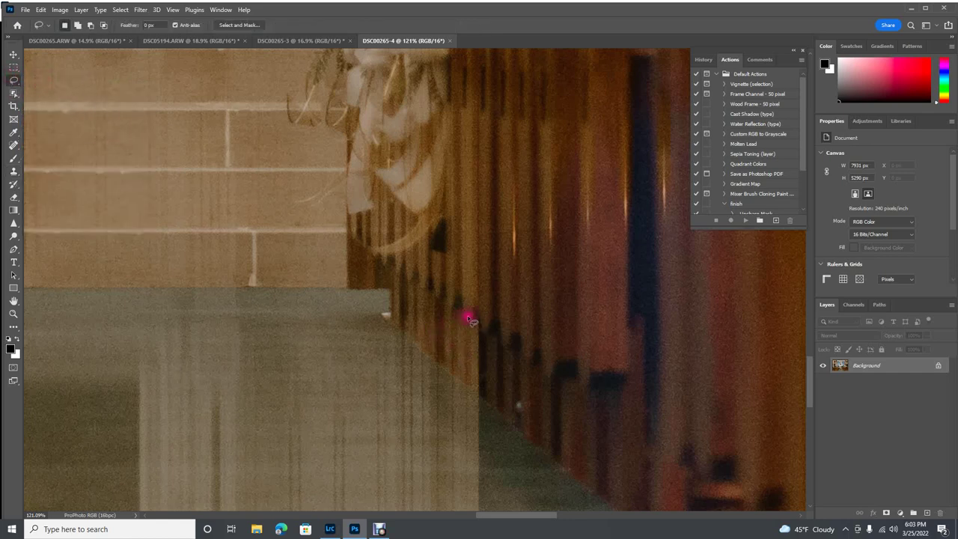
{"action": "mouse_move", "coordinate": [480, 322]}
{"action": "left_mouse_down"}
{"action": "mouse_move", "coordinate": [388, 258]}
{"action": "mouse_move", "coordinate": [376, 312]}
{"action": "mouse_move", "coordinate": [413, 364]}
{"action": "mouse_move", "coordinate": [472, 403]}
{"action": "mouse_move", "coordinate": [497, 395]}
{"action": "mouse_move", "coordinate": [494, 332]}
{"action": "mouse_move", "coordinate": [475, 318]}
{"action": "left_mouse_up"}
{"action": "left_click", "coordinate": [41, 10]}
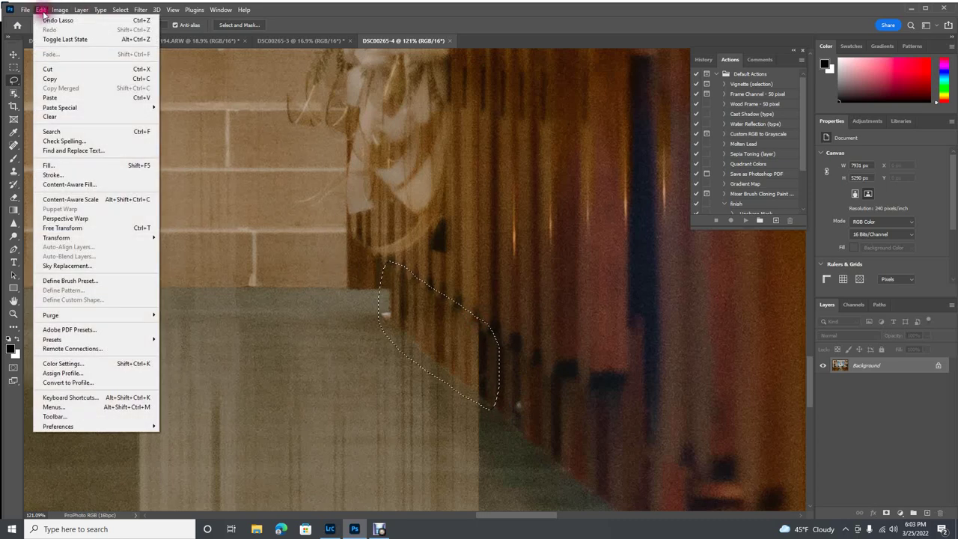
{"action": "left_click", "coordinate": [47, 69]}
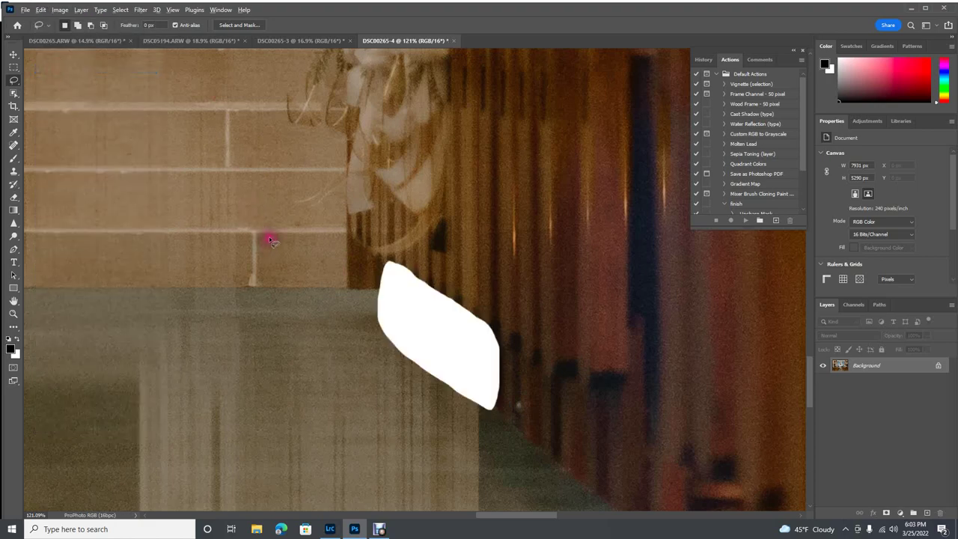
{"action": "scroll", "coordinate": [269, 237], "scroll_direction": "down", "scroll_amount": 3}
{"action": "scroll", "coordinate": [268, 235], "scroll_direction": "up", "scroll_amount": 4}
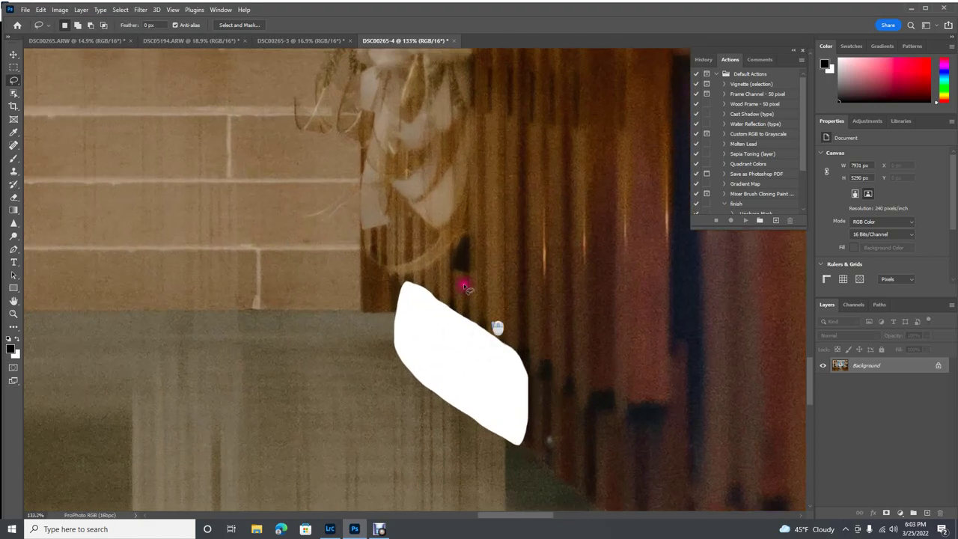
Undo the hard-edged cut and the lasso selection around the right pews' lower edge.
{"action": "left_click", "coordinate": [41, 10]}
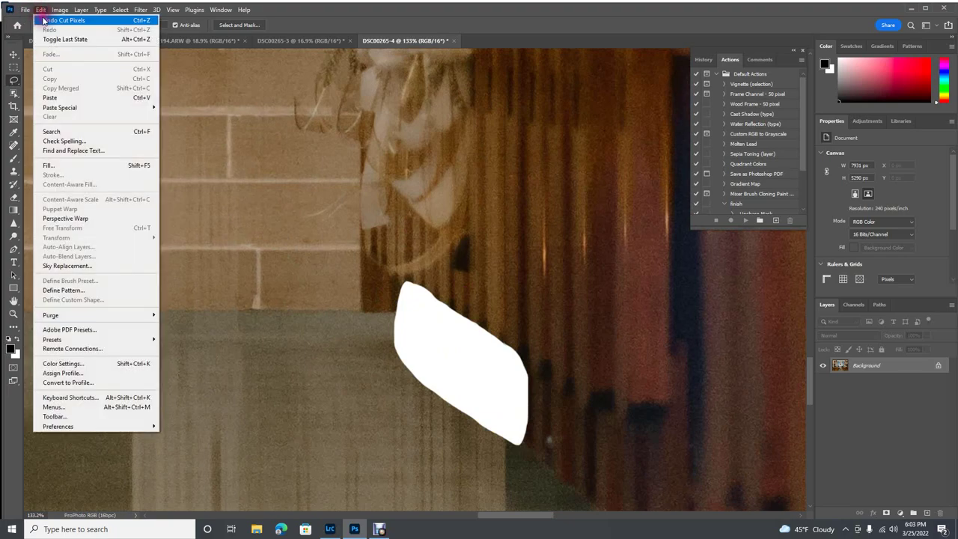
{"action": "left_click", "coordinate": [53, 21]}
{"action": "left_click", "coordinate": [42, 9]}
{"action": "left_click", "coordinate": [52, 20]}
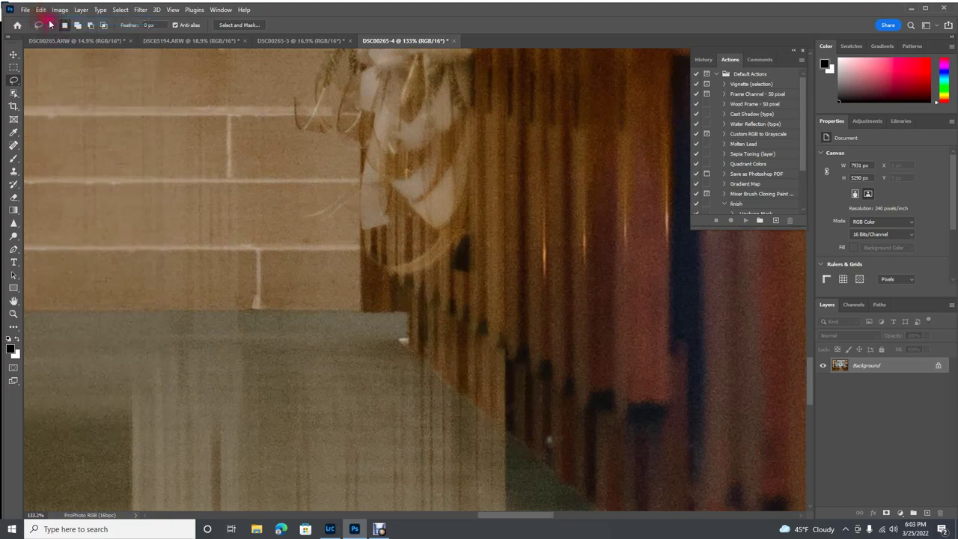
Set the Lasso feather to 10 px, select the right pews' lower edge again, and cut it.
{"action": "left_click", "coordinate": [134, 24]}
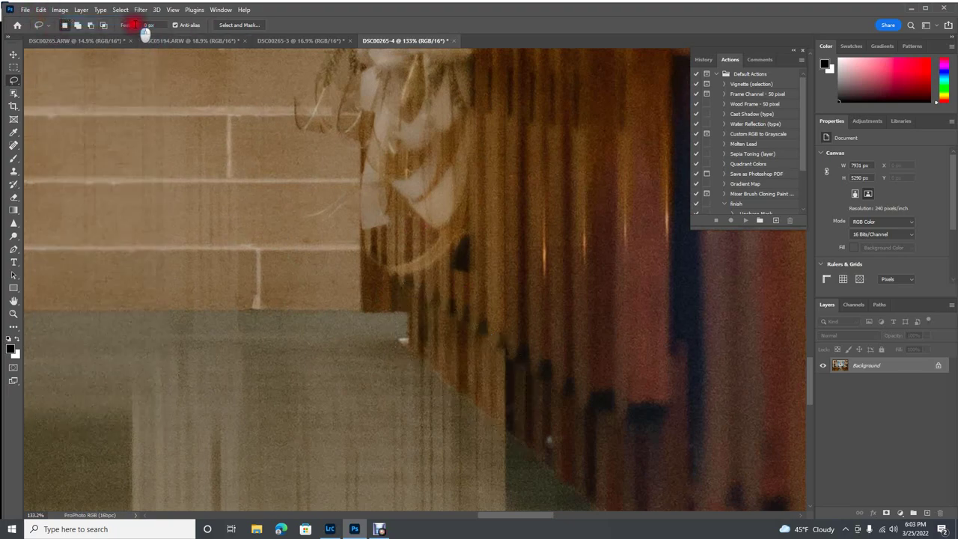
{"action": "left_click", "coordinate": [173, 26]}
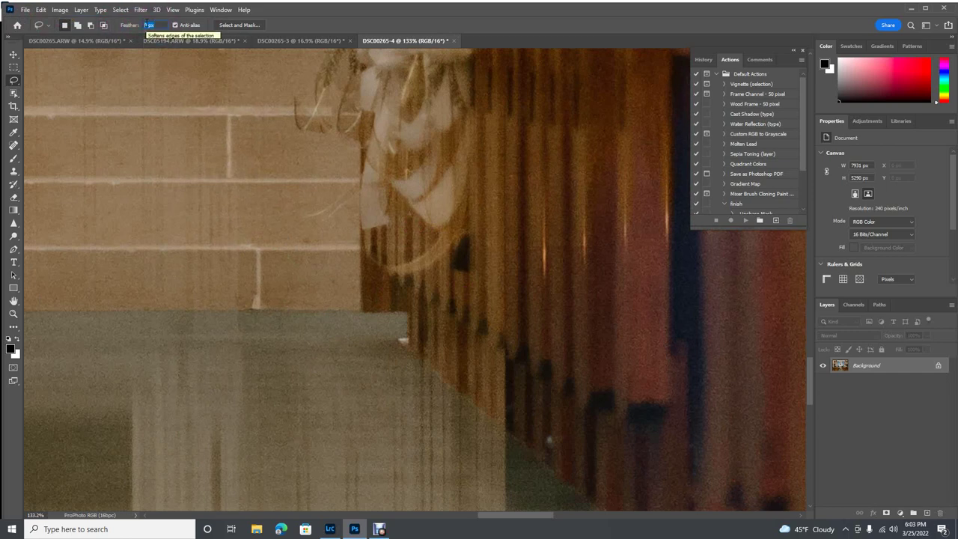
{"action": "type", "text": "1"}
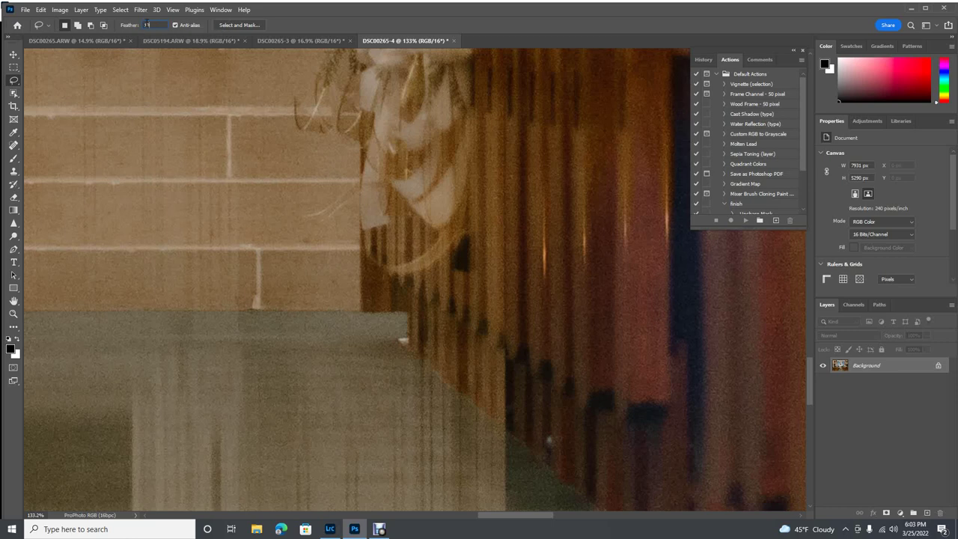
{"action": "type", "text": "0"}
{"action": "left_click_drag", "start_coordinate": [505, 345], "coordinate": [464, 323]}
{"action": "mouse_move", "coordinate": [424, 299]}
{"action": "left_mouse_down"}
{"action": "mouse_move", "coordinate": [405, 329]}
{"action": "mouse_move", "coordinate": [435, 392]}
{"action": "mouse_move", "coordinate": [527, 441]}
{"action": "mouse_move", "coordinate": [530, 365]}
{"action": "mouse_move", "coordinate": [502, 343]}
{"action": "left_mouse_up"}
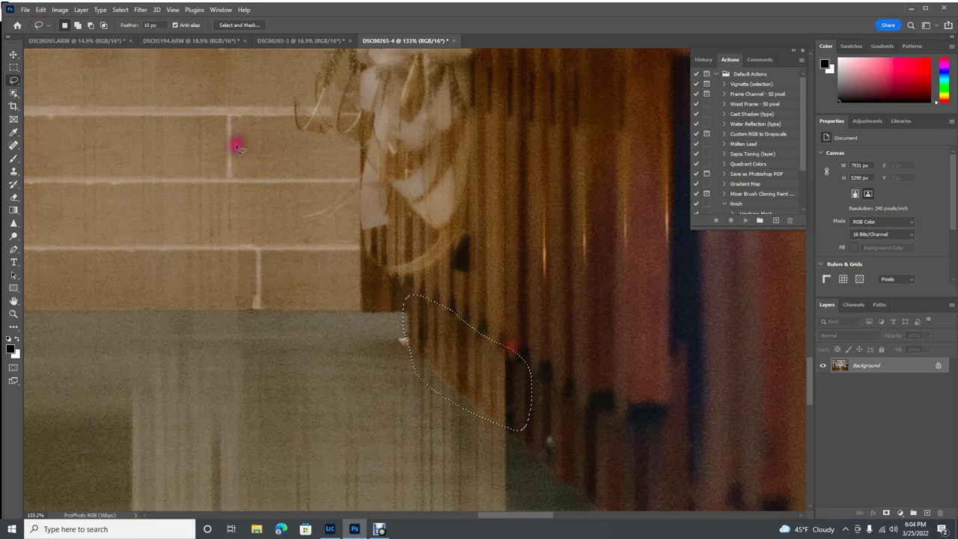
{"action": "left_click", "coordinate": [41, 9]}
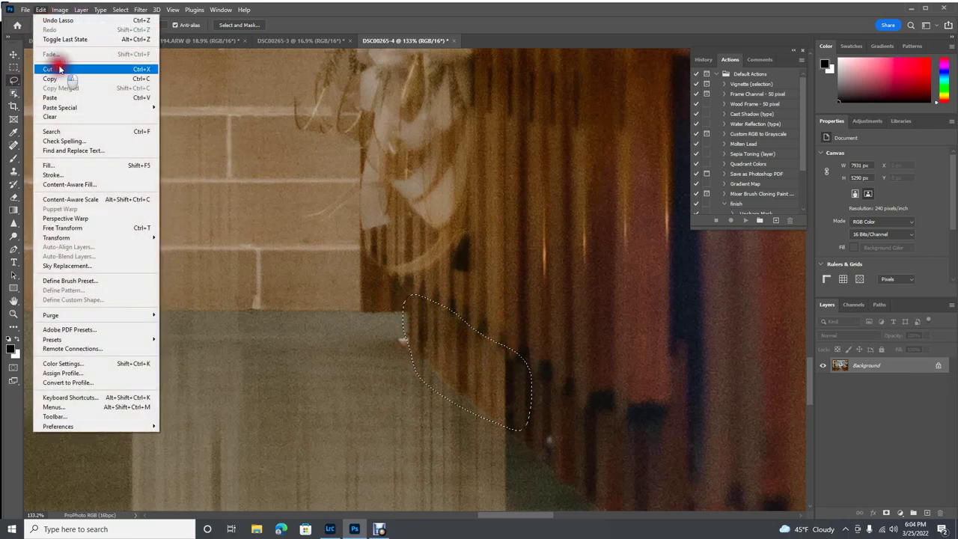
{"action": "left_click", "coordinate": [57, 70]}
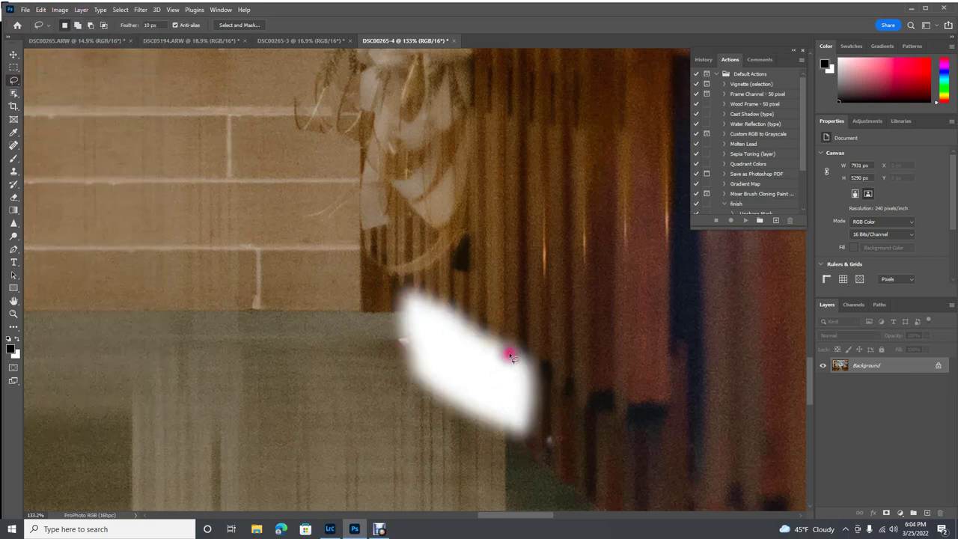
Paste the cut pew edge into DSC00265-3, close to the fallen bow beside the left pews.
{"action": "left_click", "coordinate": [297, 40]}
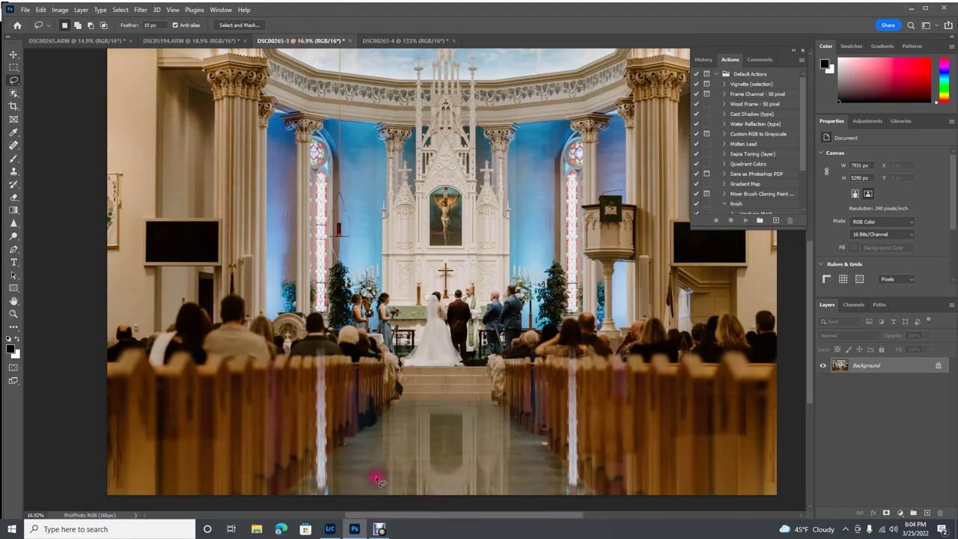
{"action": "scroll", "coordinate": [378, 481], "scroll_direction": "up", "scroll_amount": 5}
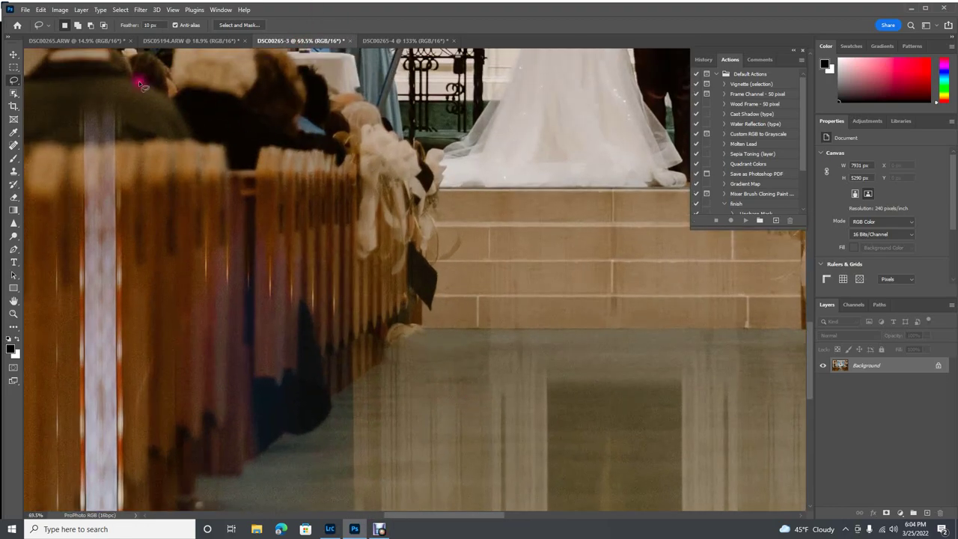
{"action": "left_click", "coordinate": [41, 9]}
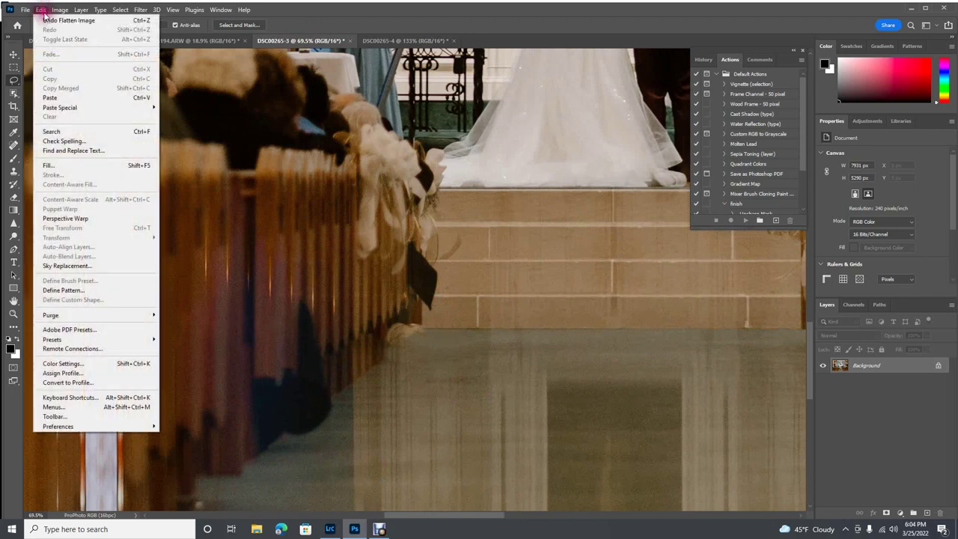
{"action": "left_click", "coordinate": [52, 97]}
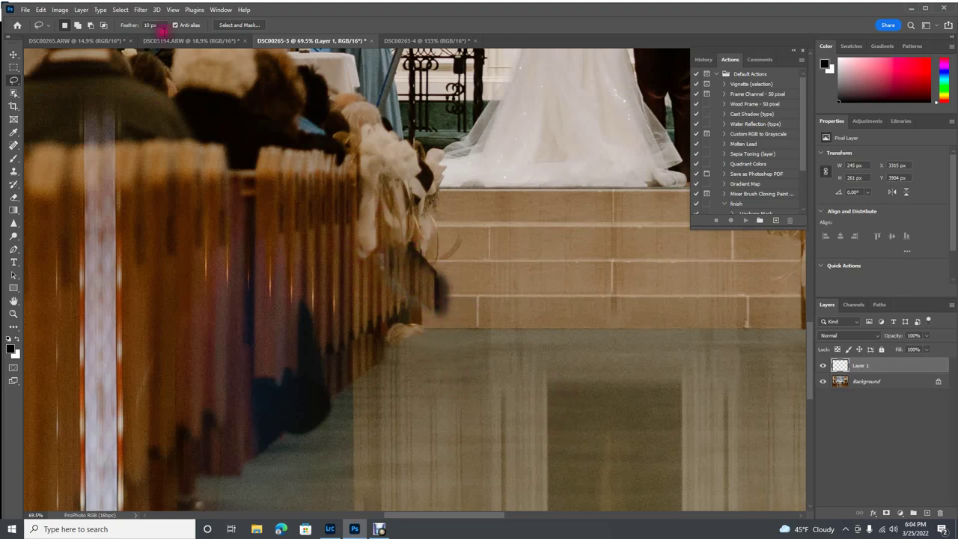
Start a Free Transform on the pasted pew piece and move it onto the open aisle floor in front of the altar steps.
{"action": "left_click", "coordinate": [59, 9]}
{"action": "mouse_move", "coordinate": [45, 11]}
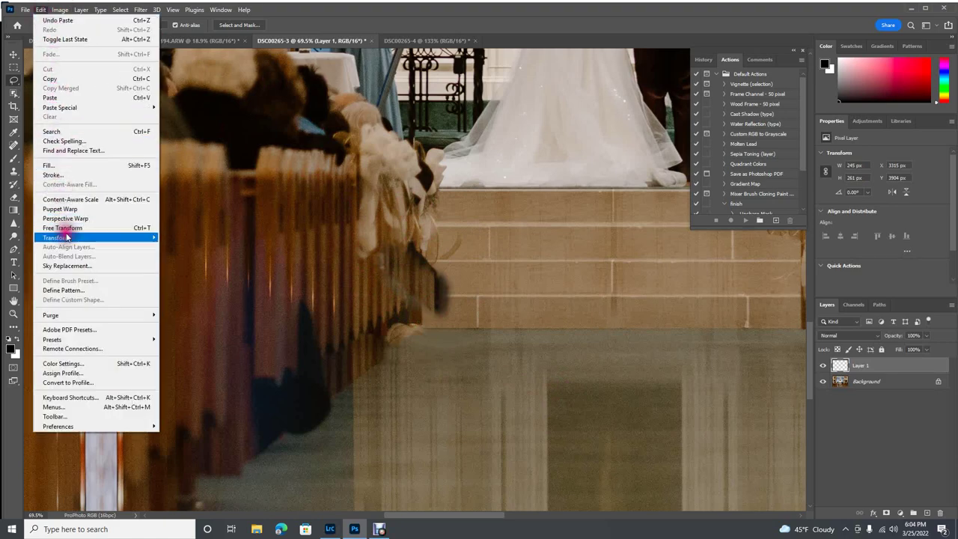
{"action": "left_click", "coordinate": [67, 232]}
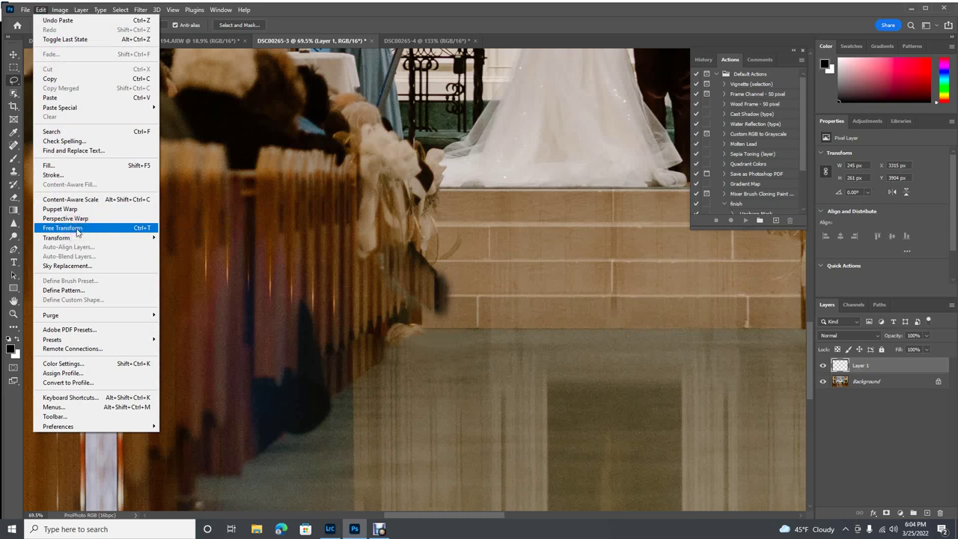
{"action": "left_click", "coordinate": [76, 232]}
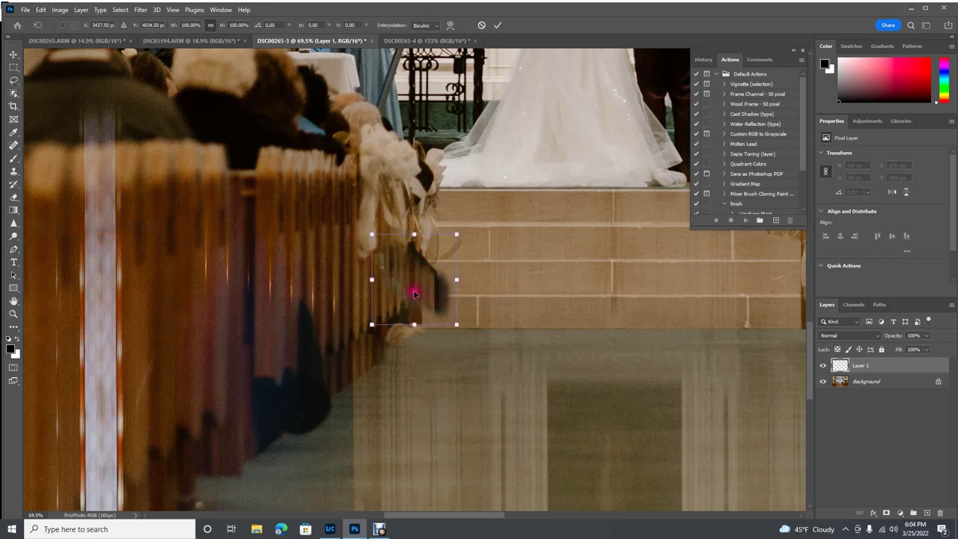
{"action": "left_click_drag", "start_coordinate": [417, 289], "coordinate": [420, 291]}
{"action": "left_click_drag", "start_coordinate": [479, 348], "coordinate": [442, 358]}
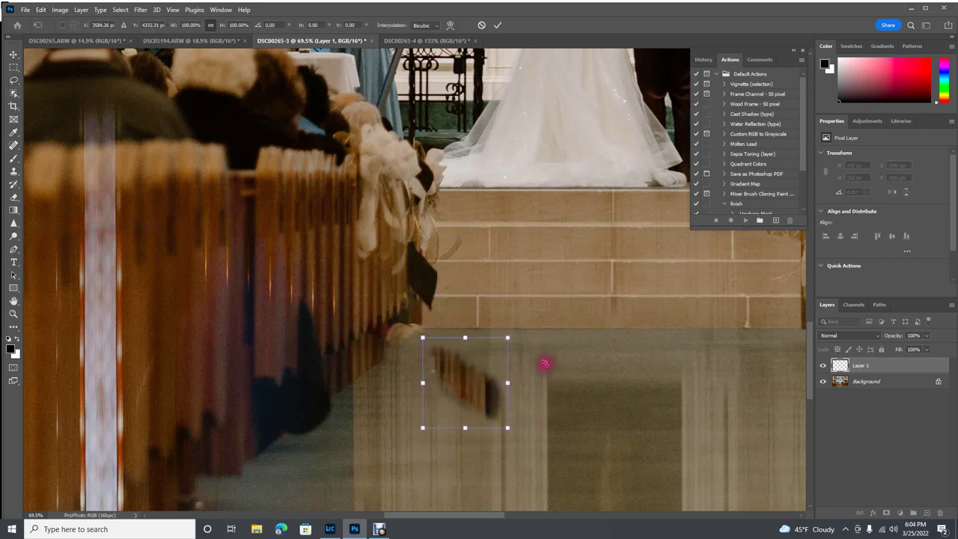
Flip the pew piece horizontally, place it over the fallen bow at the left pews' lower edge, and apply the transform.
{"action": "left_click", "coordinate": [41, 10]}
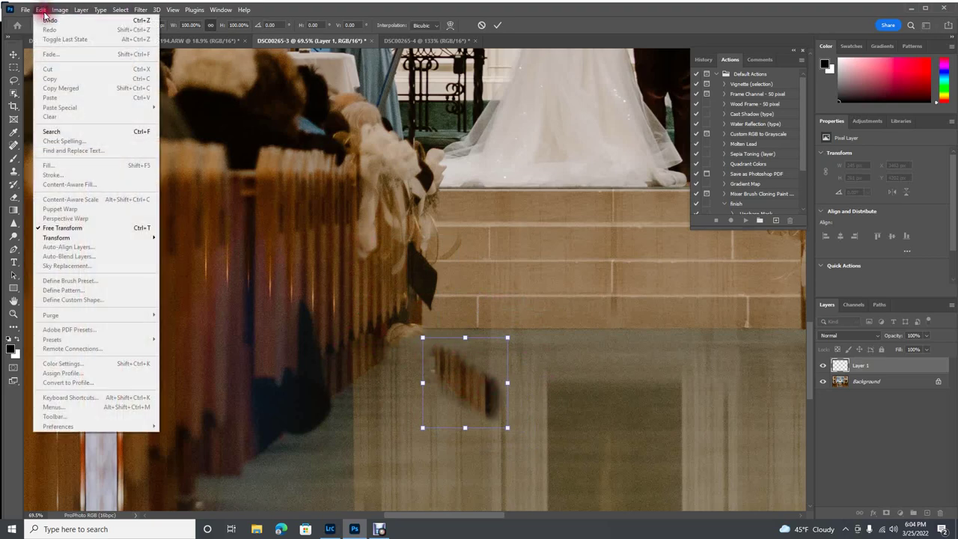
{"action": "left_click", "coordinate": [41, 10]}
{"action": "left_click", "coordinate": [41, 10]}
{"action": "mouse_move", "coordinate": [67, 238]}
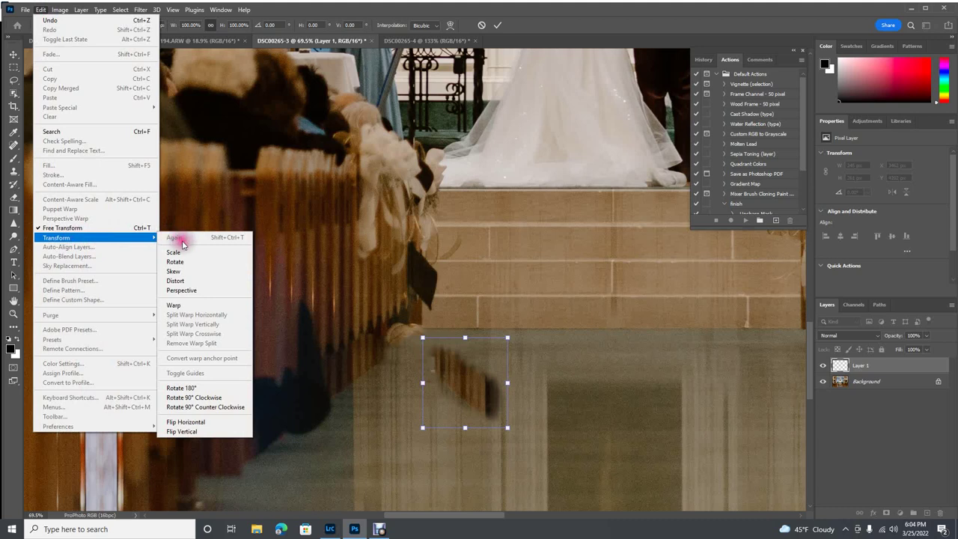
{"action": "left_click", "coordinate": [206, 420]}
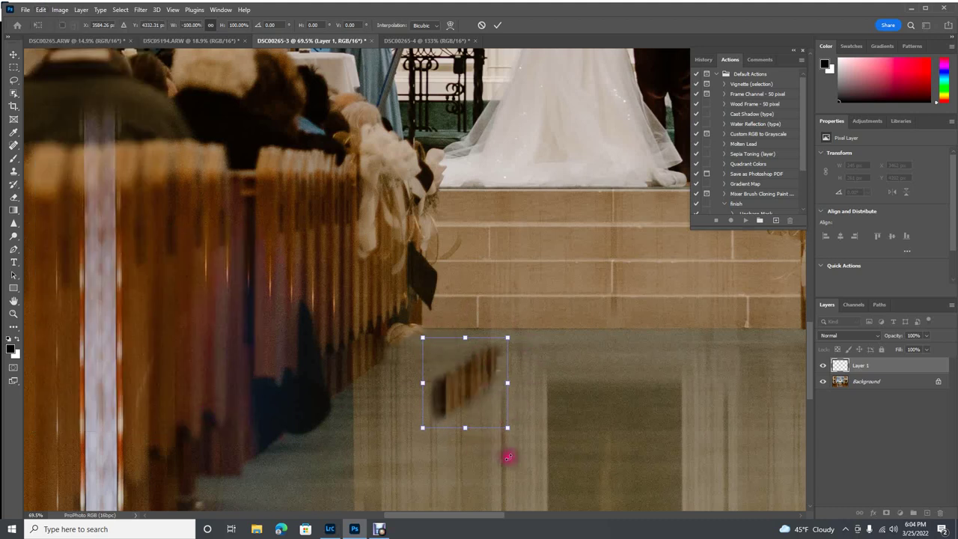
{"action": "left_click_drag", "start_coordinate": [474, 386], "coordinate": [393, 343]}
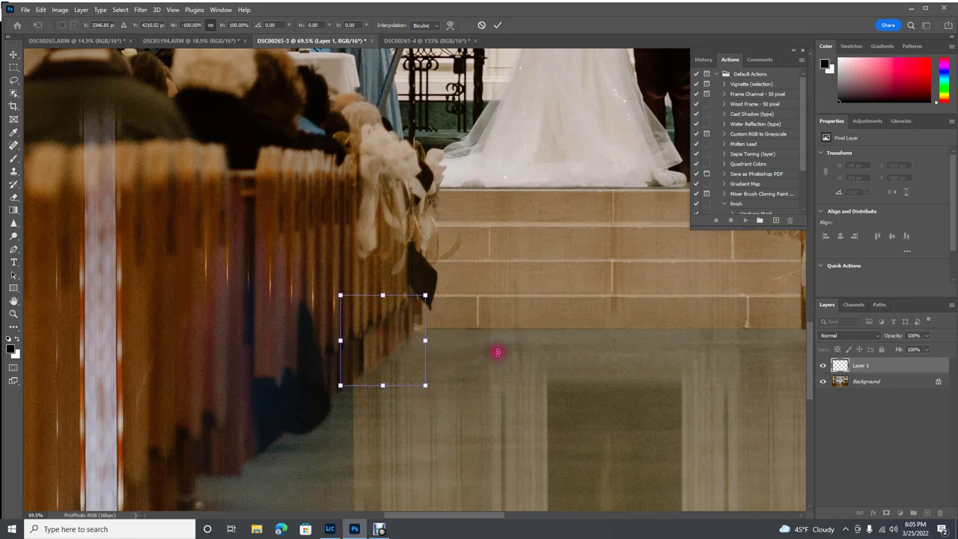
{"action": "key", "text": "Return"}
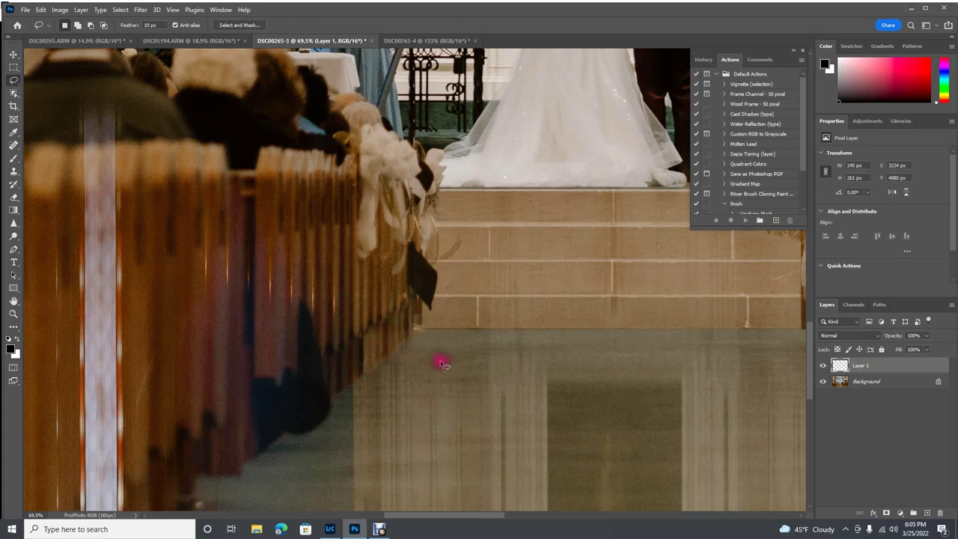
Zoom in on the patched pew edge and compare it with Layer 1 hidden and shown.
{"action": "scroll", "coordinate": [438, 357], "scroll_direction": "down", "scroll_amount": 2}
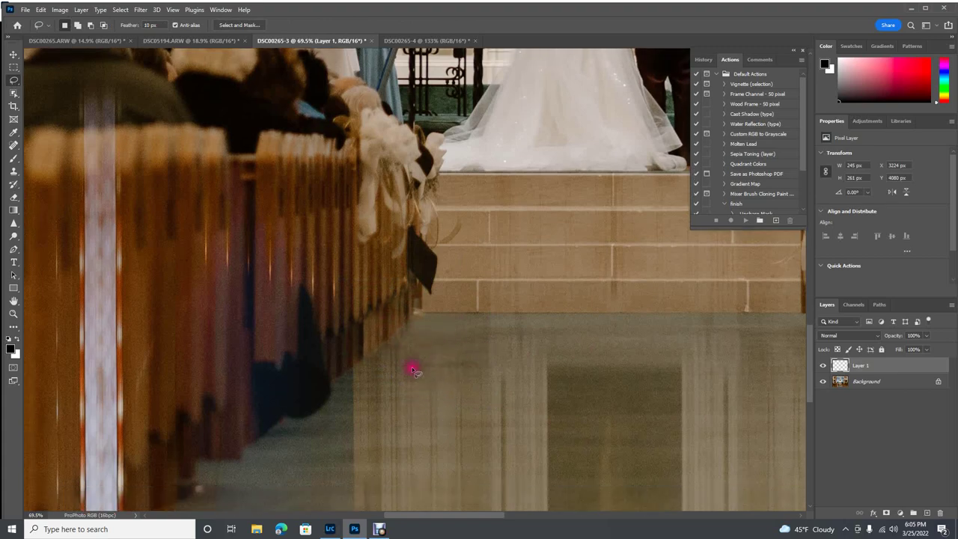
{"action": "scroll", "coordinate": [390, 374], "scroll_direction": "up", "scroll_amount": 4}
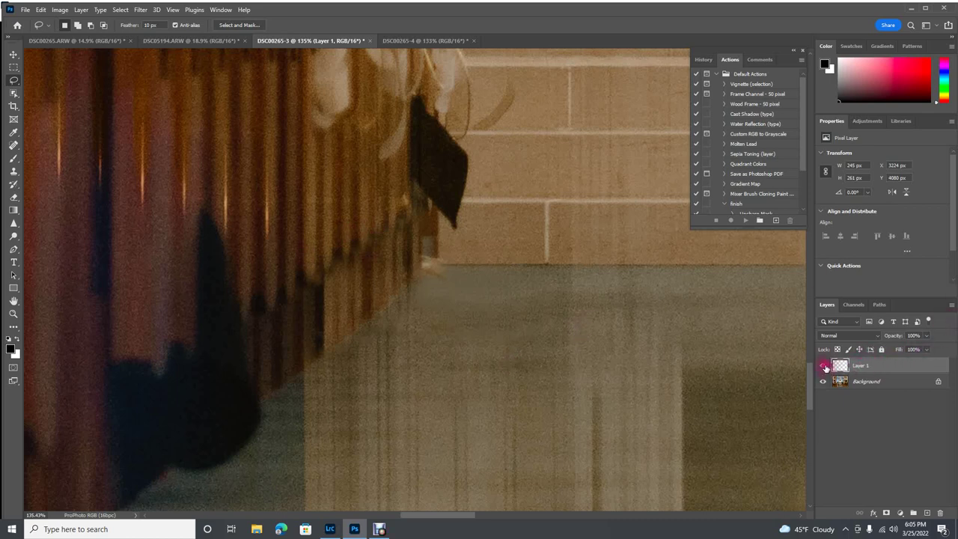
{"action": "left_click", "coordinate": [824, 367]}
{"action": "left_click", "coordinate": [823, 365]}
{"action": "left_click", "coordinate": [823, 366]}
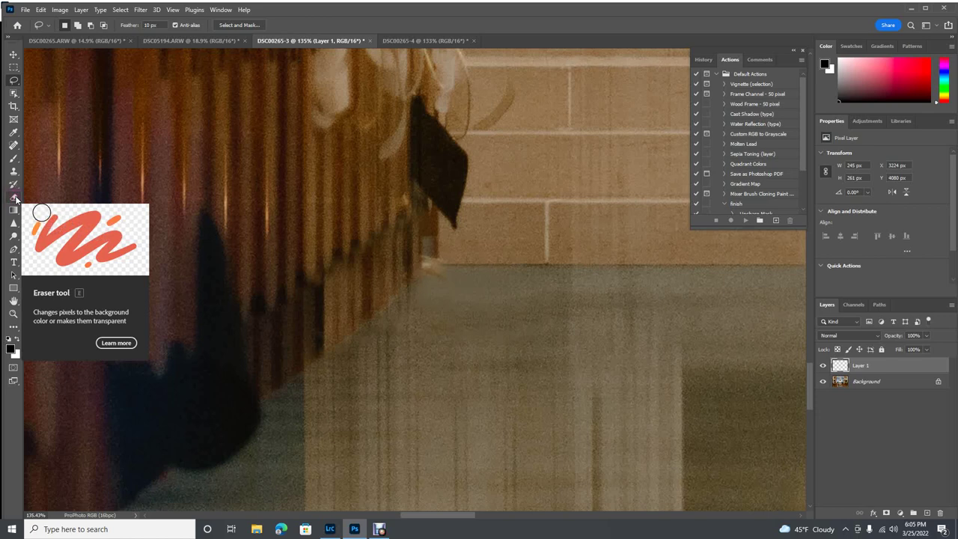
Erase along the patch's upper edge with a 44 px Eraser at 0% hardness and 67% opacity to blend it into the pews.
{"action": "left_click_drag", "start_coordinate": [15, 199], "coordinate": [41, 200]}
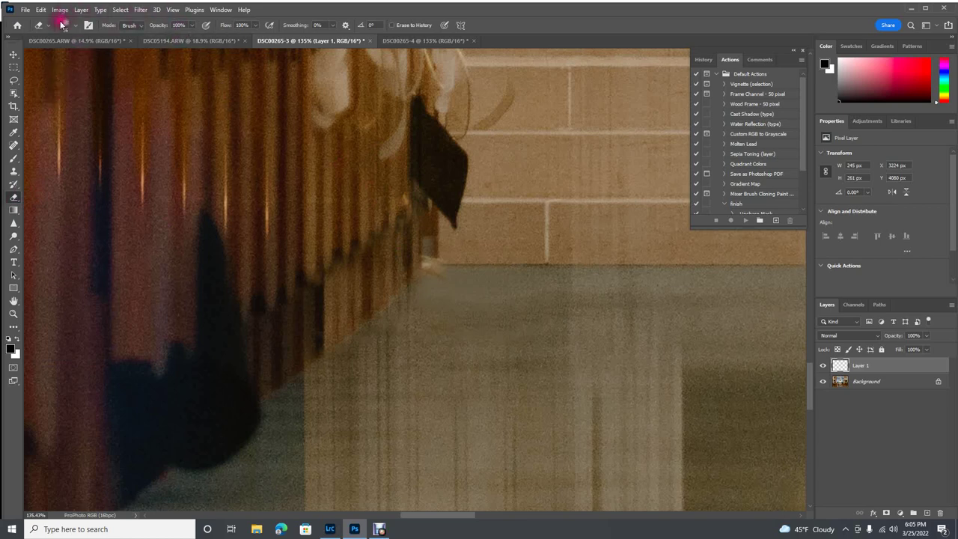
{"action": "left_click", "coordinate": [75, 29]}
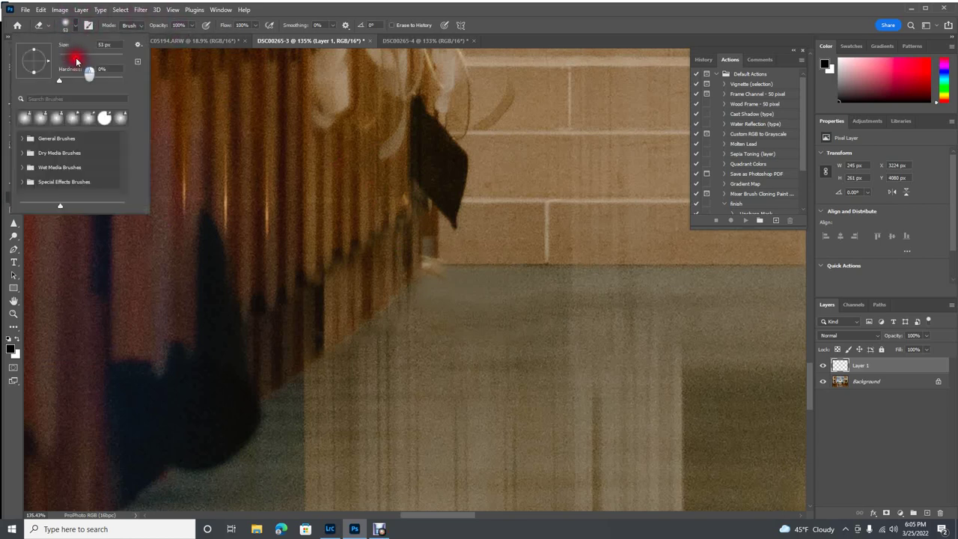
{"action": "mouse_move", "coordinate": [74, 60]}
{"action": "left_mouse_down"}
{"action": "mouse_move", "coordinate": [68, 90]}
{"action": "mouse_move", "coordinate": [82, 85]}
{"action": "mouse_move", "coordinate": [53, 87]}
{"action": "left_mouse_up"}
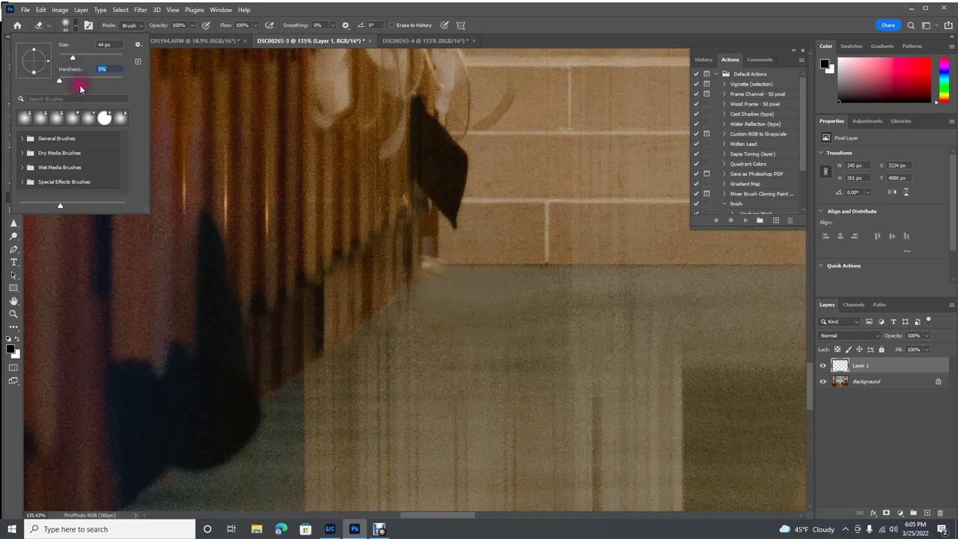
{"action": "left_click", "coordinate": [192, 28]}
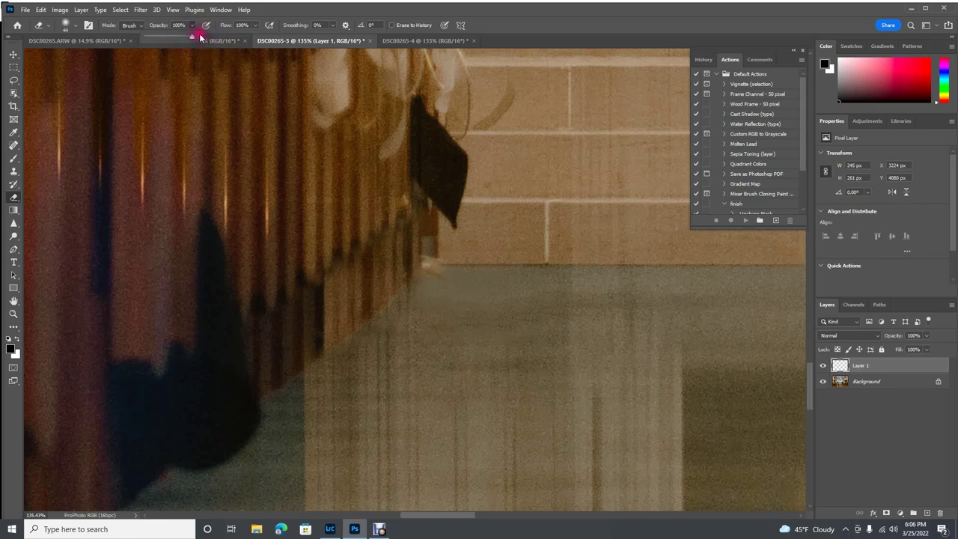
{"action": "left_click_drag", "start_coordinate": [178, 39], "coordinate": [175, 41]}
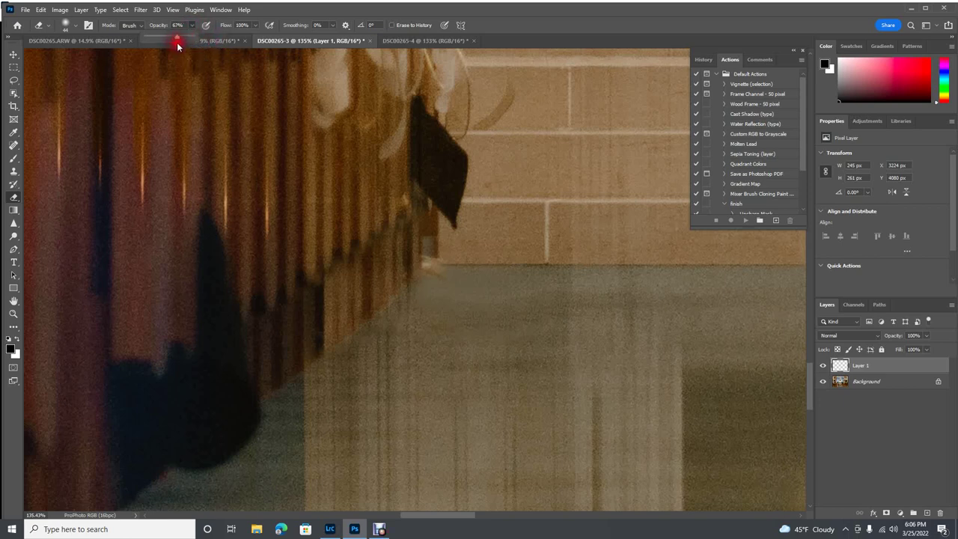
{"action": "left_click", "coordinate": [399, 212]}
{"action": "mouse_move", "coordinate": [399, 212]}
{"action": "left_mouse_down"}
{"action": "mouse_move", "coordinate": [410, 214]}
{"action": "mouse_move", "coordinate": [325, 271]}
{"action": "mouse_move", "coordinate": [327, 263]}
{"action": "mouse_move", "coordinate": [310, 344]}
{"action": "mouse_move", "coordinate": [304, 277]}
{"action": "mouse_move", "coordinate": [308, 293]}
{"action": "mouse_move", "coordinate": [331, 260]}
{"action": "mouse_move", "coordinate": [421, 210]}
{"action": "mouse_move", "coordinate": [411, 202]}
{"action": "mouse_move", "coordinate": [306, 265]}
{"action": "mouse_move", "coordinate": [304, 359]}
{"action": "mouse_move", "coordinate": [302, 334]}
{"action": "mouse_move", "coordinate": [383, 255]}
{"action": "mouse_move", "coordinate": [359, 284]}
{"action": "mouse_move", "coordinate": [336, 268]}
{"action": "mouse_move", "coordinate": [328, 277]}
{"action": "mouse_move", "coordinate": [396, 238]}
{"action": "mouse_move", "coordinate": [321, 282]}
{"action": "left_mouse_up"}
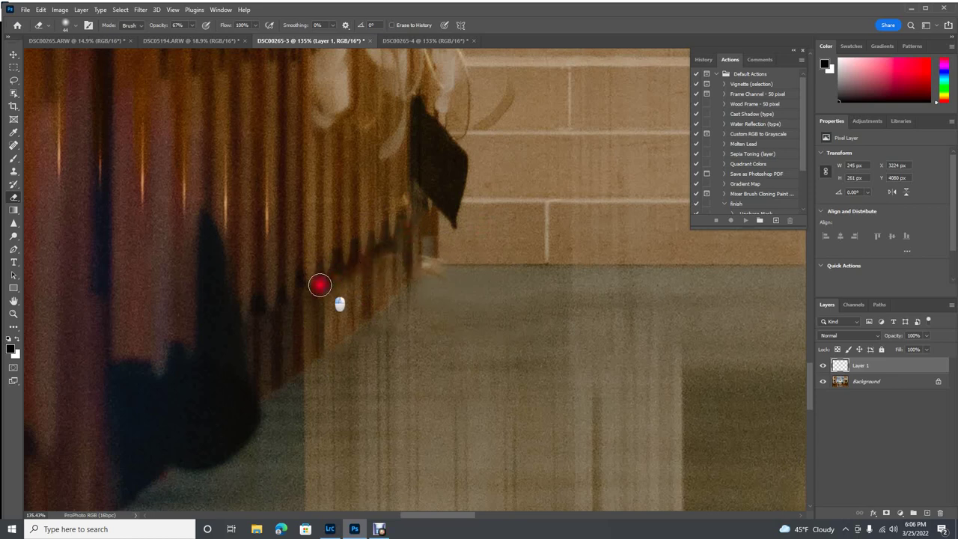
Examine the blended pew patch beside the altar steps, both close up and in the whole photo.
{"action": "scroll", "coordinate": [462, 303], "scroll_direction": "down", "scroll_amount": 1}
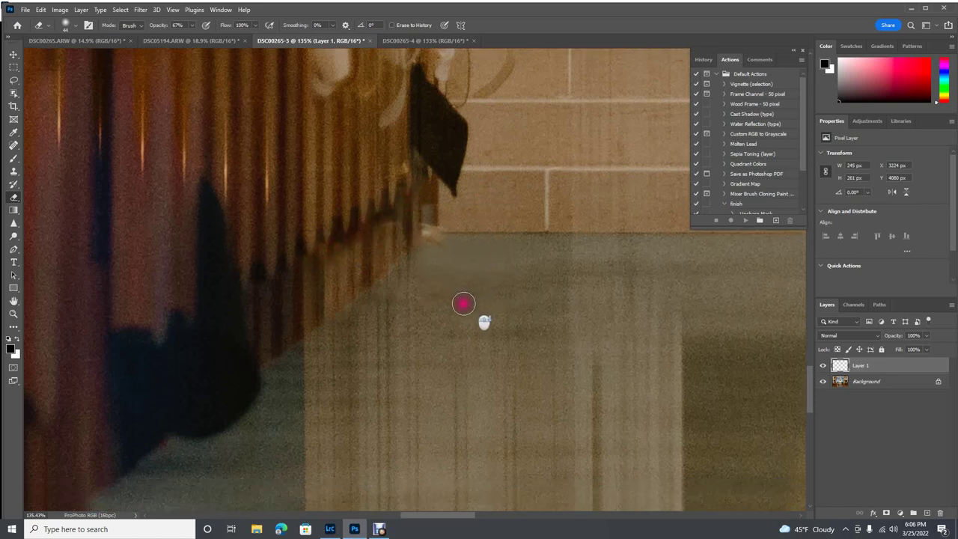
{"action": "scroll", "coordinate": [468, 292], "scroll_direction": "down", "scroll_amount": 1}
{"action": "scroll", "coordinate": [467, 292], "scroll_direction": "down", "scroll_amount": 1}
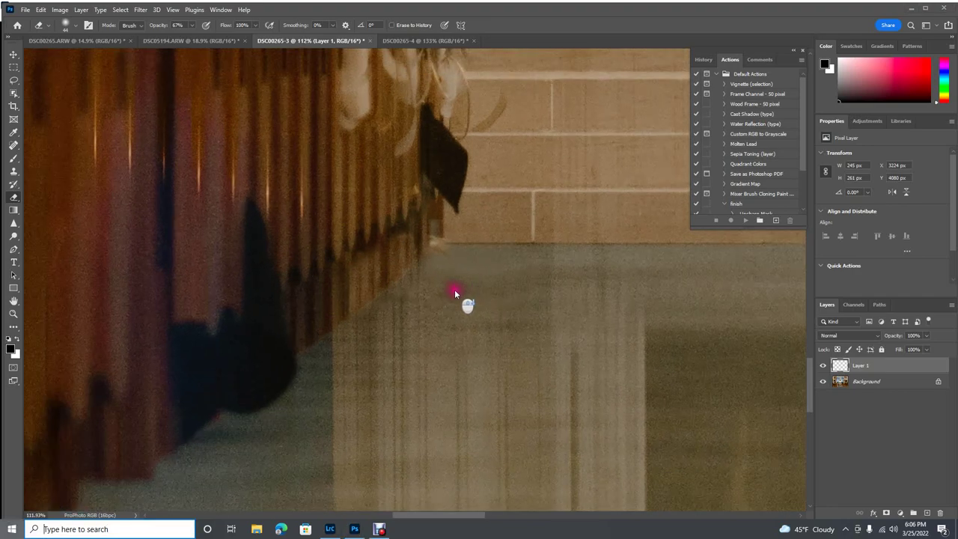
{"action": "scroll", "coordinate": [455, 290], "scroll_direction": "down", "scroll_amount": 15}
{"action": "key", "text": "super"}
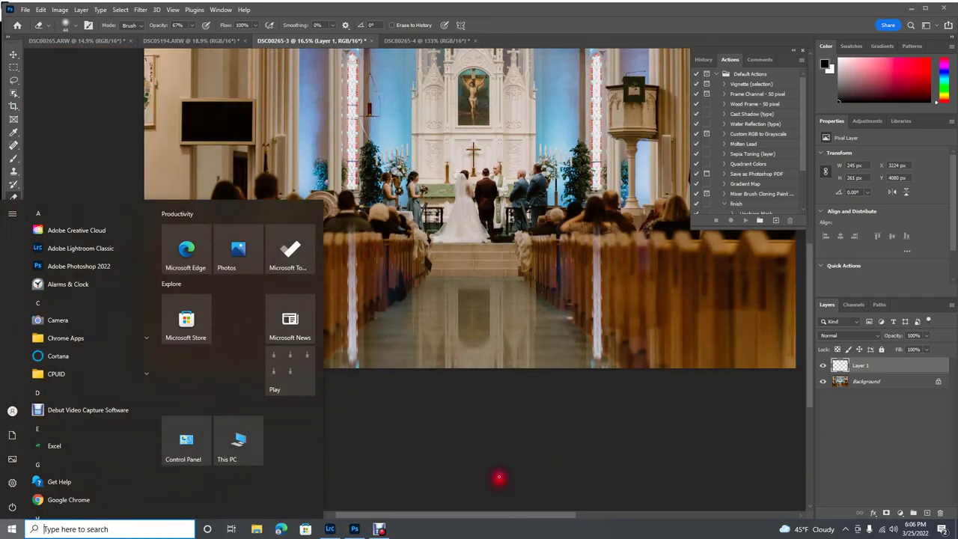
{"action": "key", "text": "Escape"}
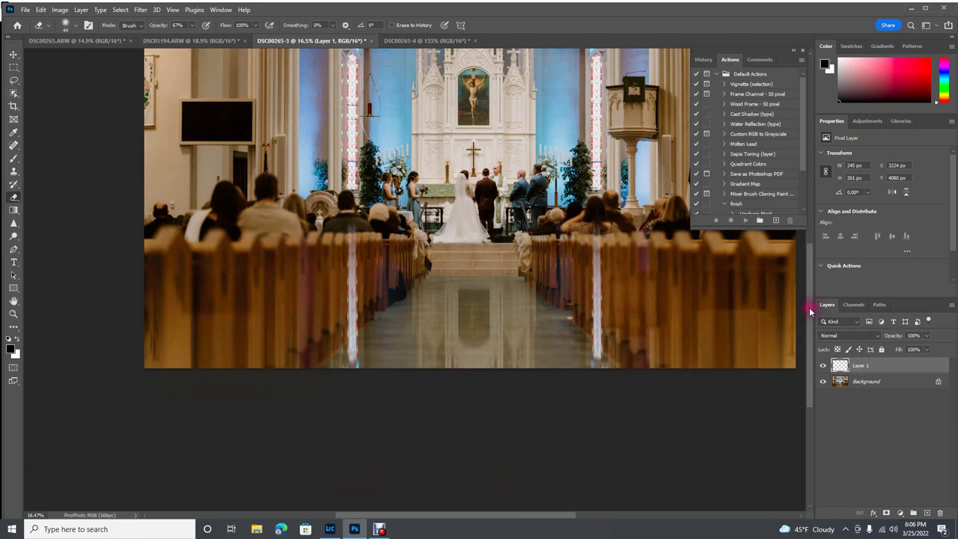
{"action": "scroll", "coordinate": [809, 303], "scroll_direction": "up", "scroll_amount": 2}
{"action": "scroll", "coordinate": [605, 379], "scroll_direction": "up", "scroll_amount": 1}
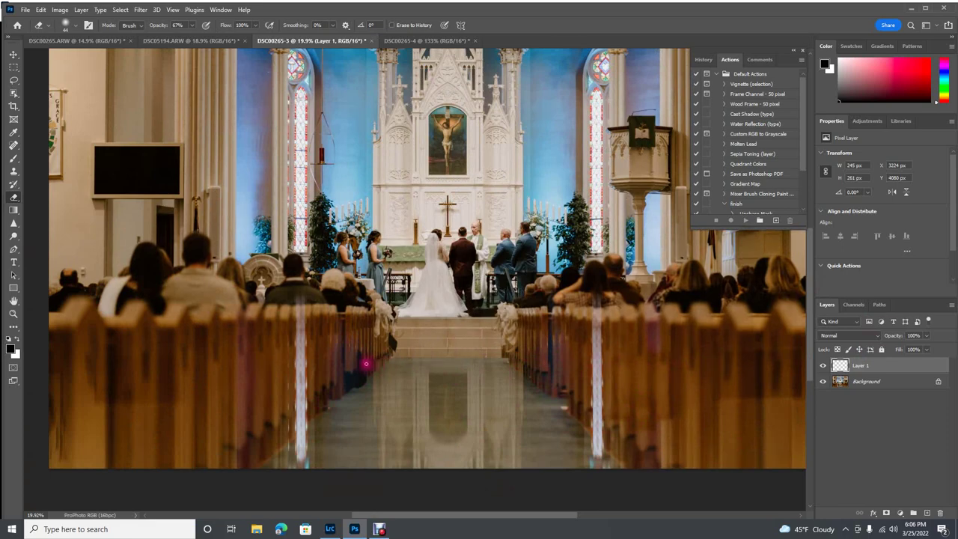
{"action": "scroll", "coordinate": [366, 364], "scroll_direction": "up", "scroll_amount": 6}
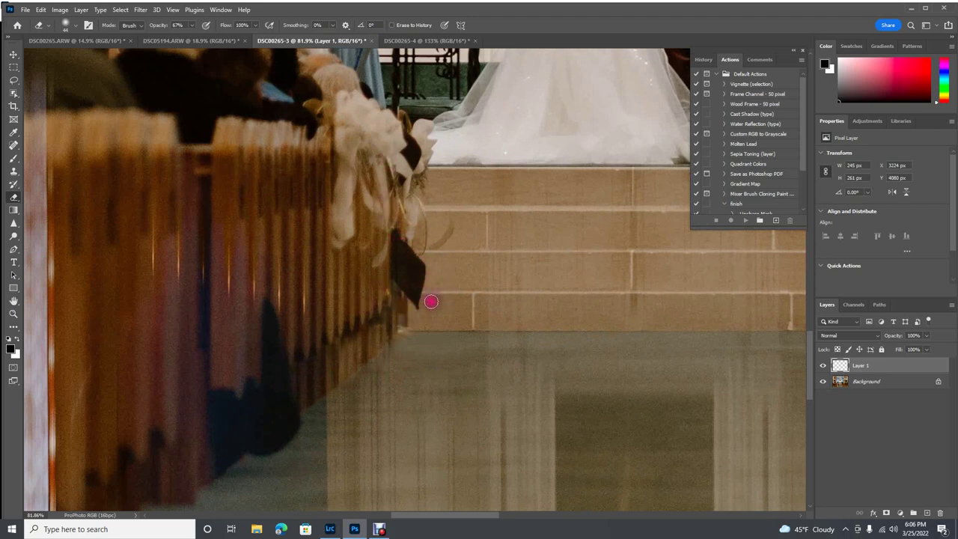
{"action": "scroll", "coordinate": [441, 334], "scroll_direction": "down", "scroll_amount": 1}
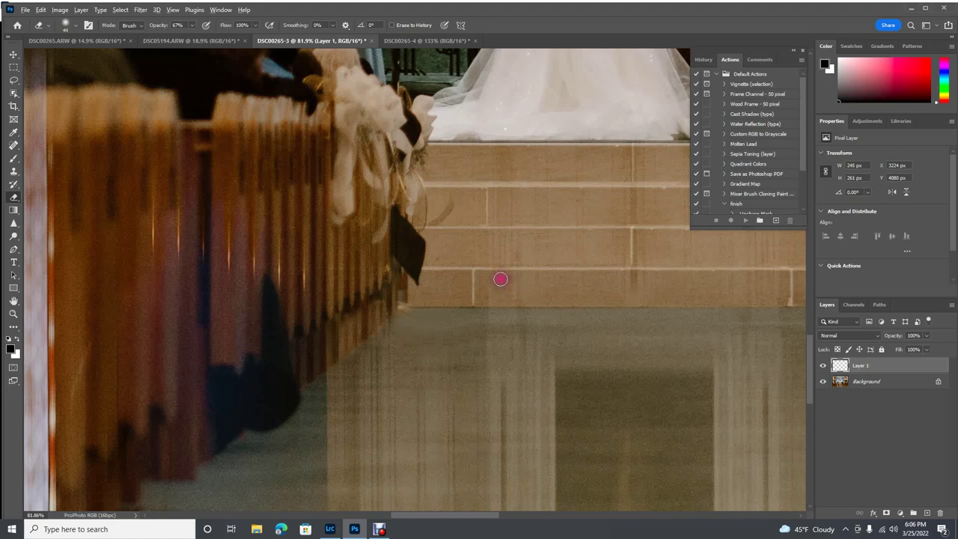
{"action": "scroll", "coordinate": [501, 279], "scroll_direction": "down", "scroll_amount": 10}
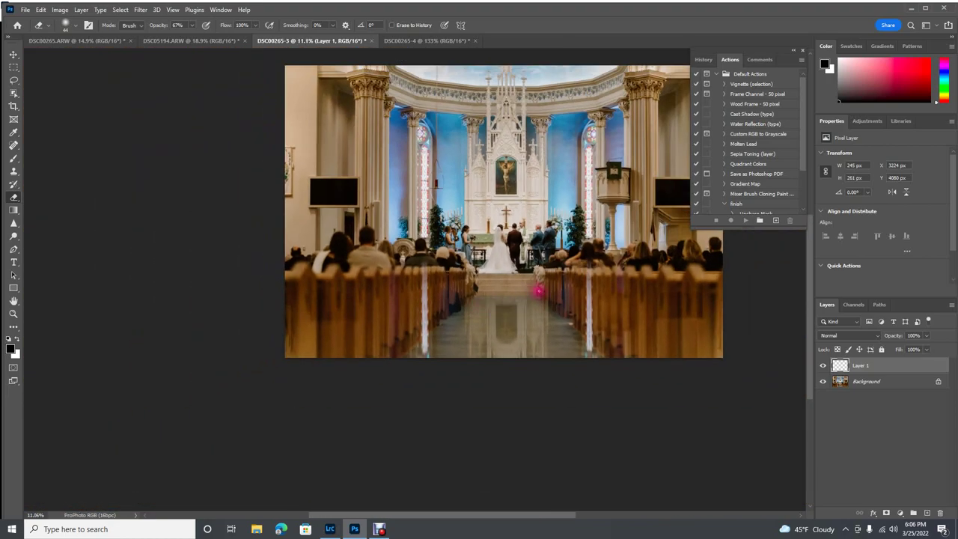
Center the whole photo in view and flatten the pew patch layer into the background.
{"action": "left_click_drag", "start_coordinate": [451, 515], "coordinate": [477, 515]}
{"action": "left_click_drag", "start_coordinate": [808, 305], "coordinate": [809, 265]}
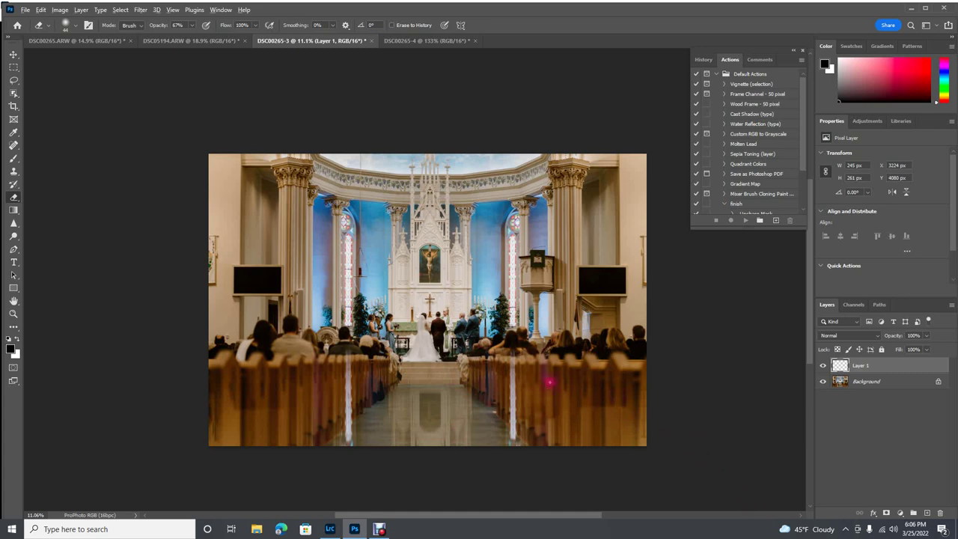
{"action": "scroll", "coordinate": [550, 382], "scroll_direction": "up", "scroll_amount": 3}
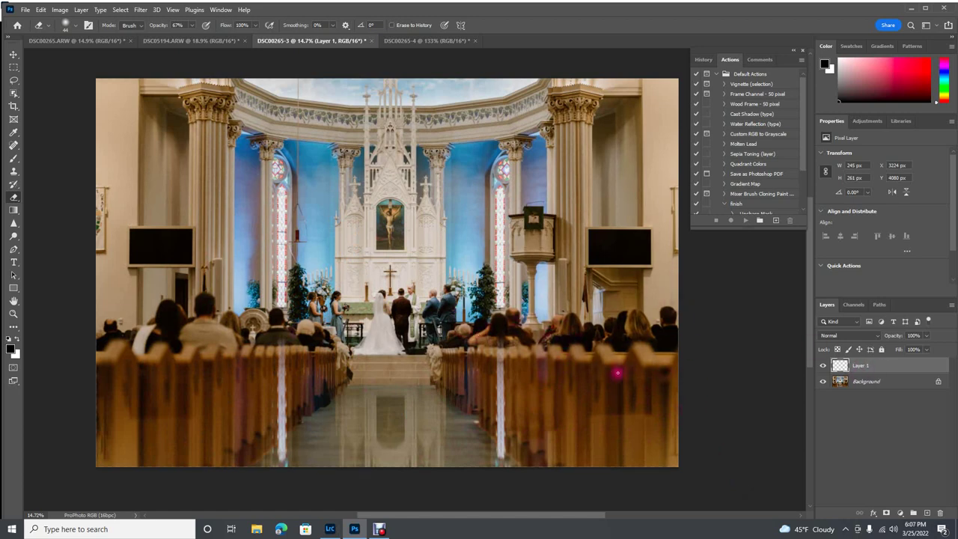
{"action": "left_click", "coordinate": [953, 305]}
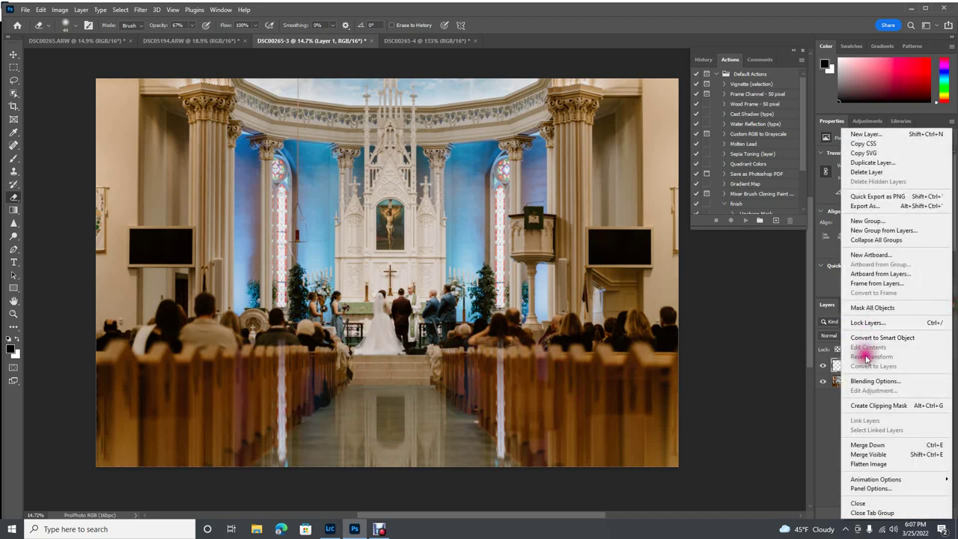
{"action": "left_click", "coordinate": [868, 464]}
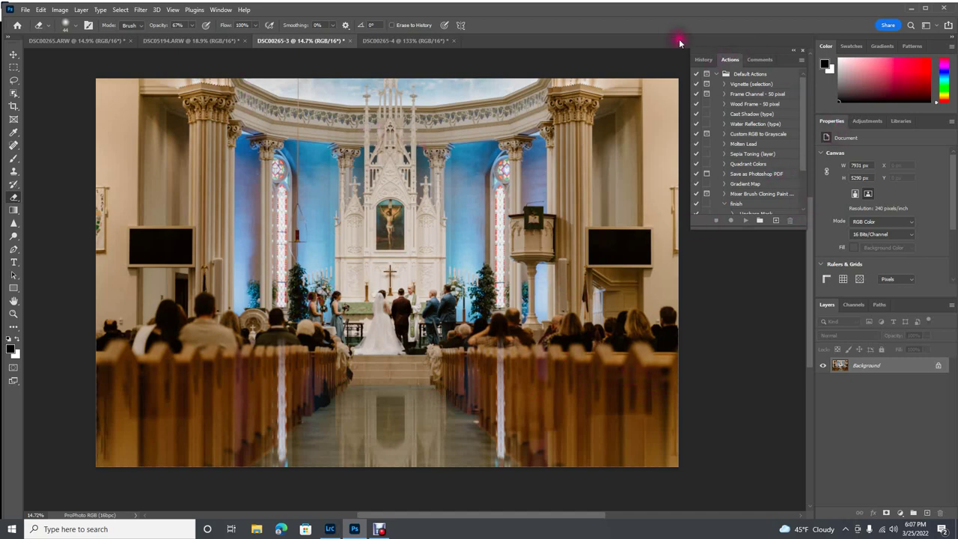
Create a new action in the Default Actions set and start recording it.
{"action": "scroll", "coordinate": [778, 164], "scroll_direction": "down", "scroll_amount": 3}
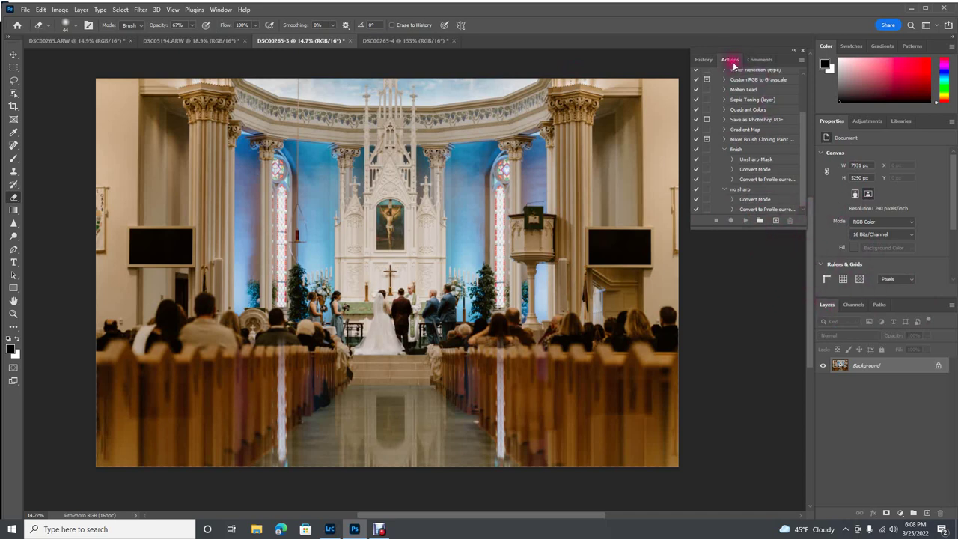
{"action": "left_click", "coordinate": [777, 221]}
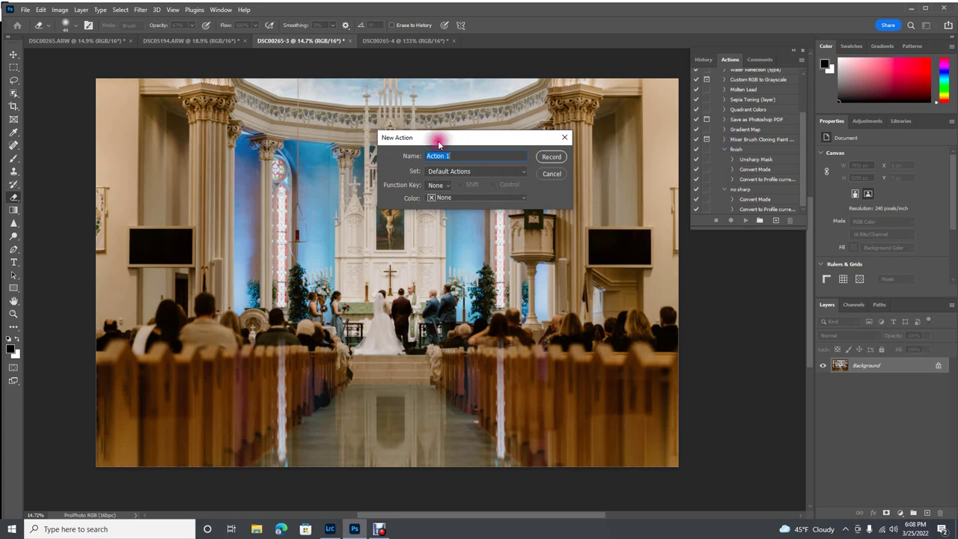
{"action": "left_click", "coordinate": [552, 157]}
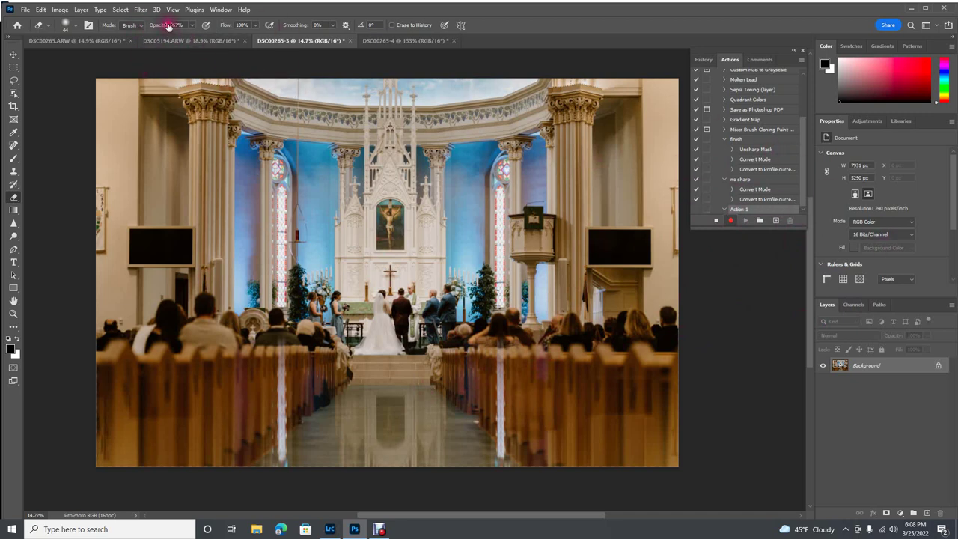
Open the Unsharp Mask filter for the photo and center its preview on the altar cross.
{"action": "left_click", "coordinate": [140, 10]}
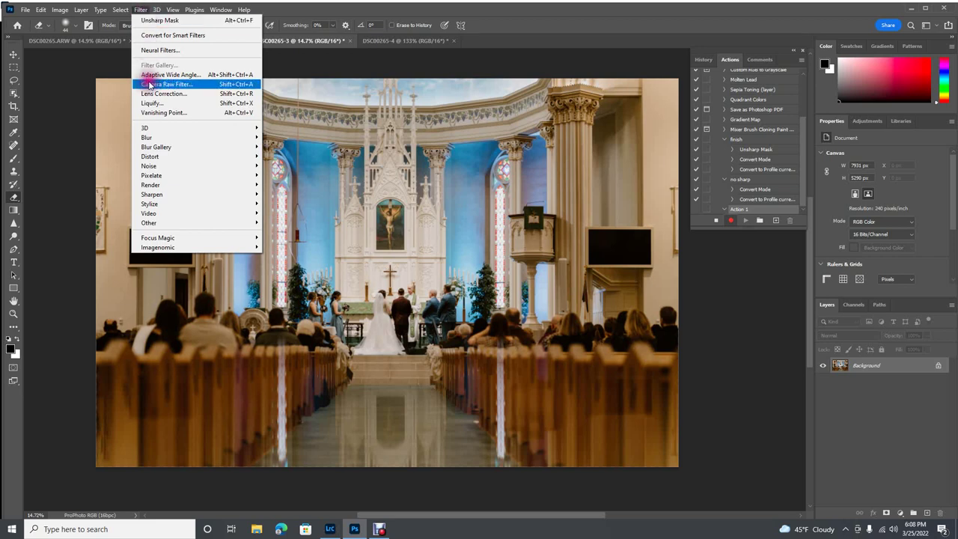
{"action": "mouse_move", "coordinate": [164, 194]}
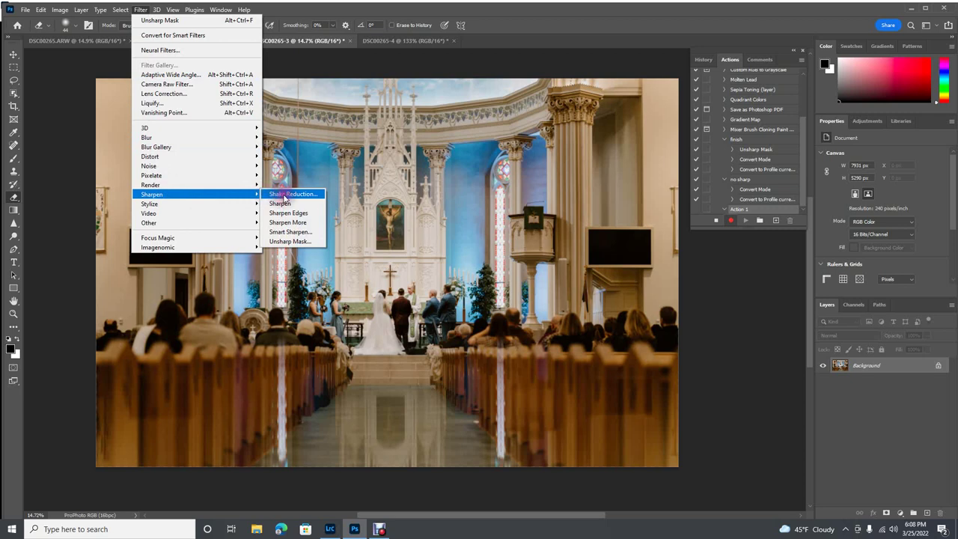
{"action": "left_click", "coordinate": [289, 241]}
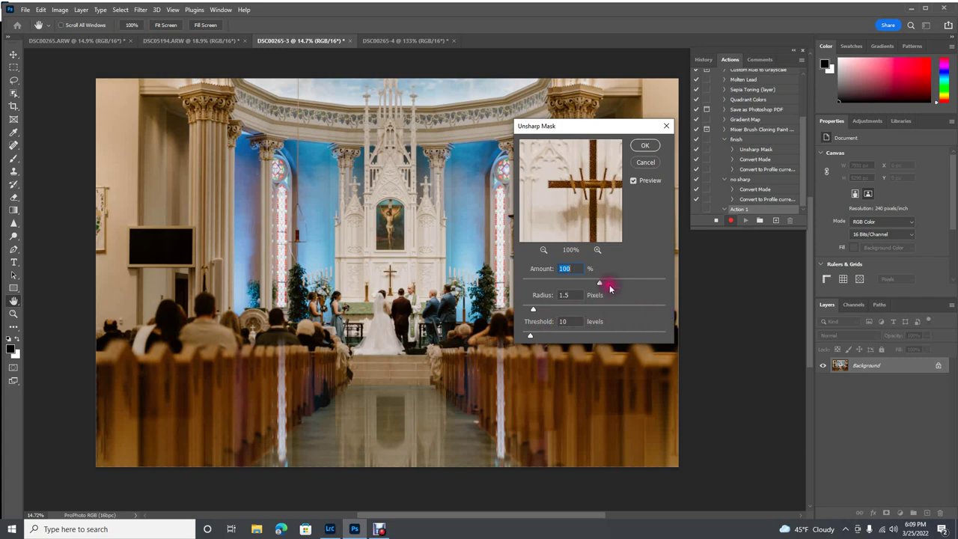
{"action": "left_click_drag", "start_coordinate": [569, 182], "coordinate": [545, 205]}
{"action": "left_click_drag", "start_coordinate": [600, 176], "coordinate": [559, 205]}
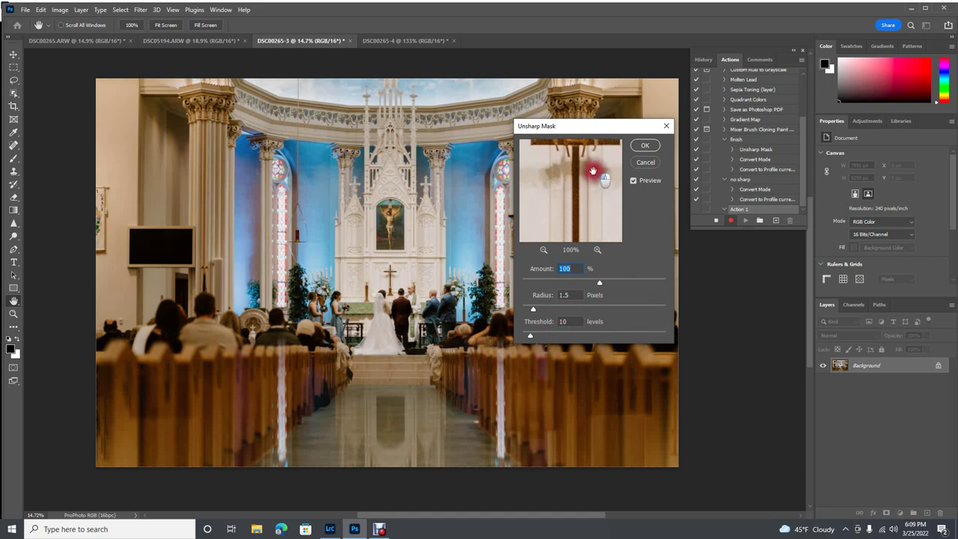
{"action": "left_click_drag", "start_coordinate": [592, 172], "coordinate": [588, 226]}
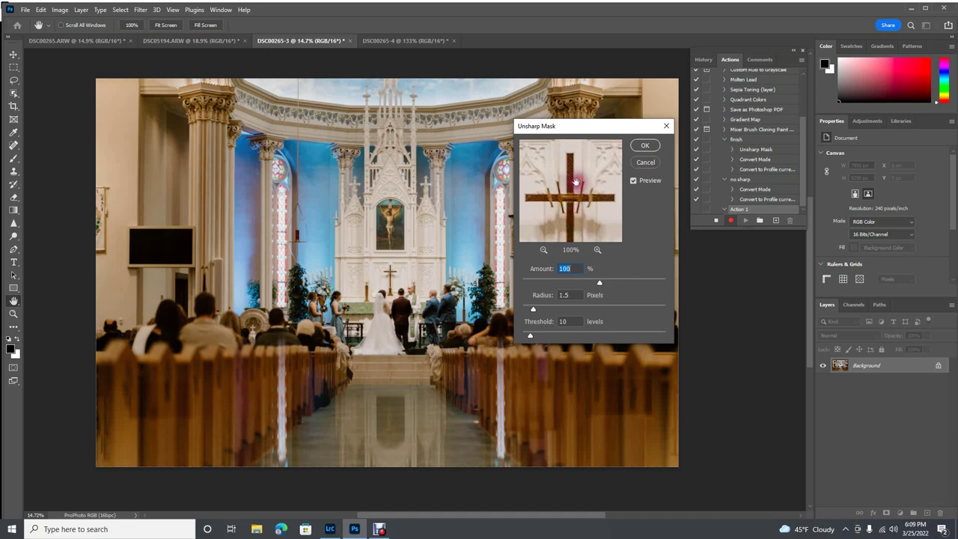
{"action": "left_click_drag", "start_coordinate": [575, 181], "coordinate": [569, 289]}
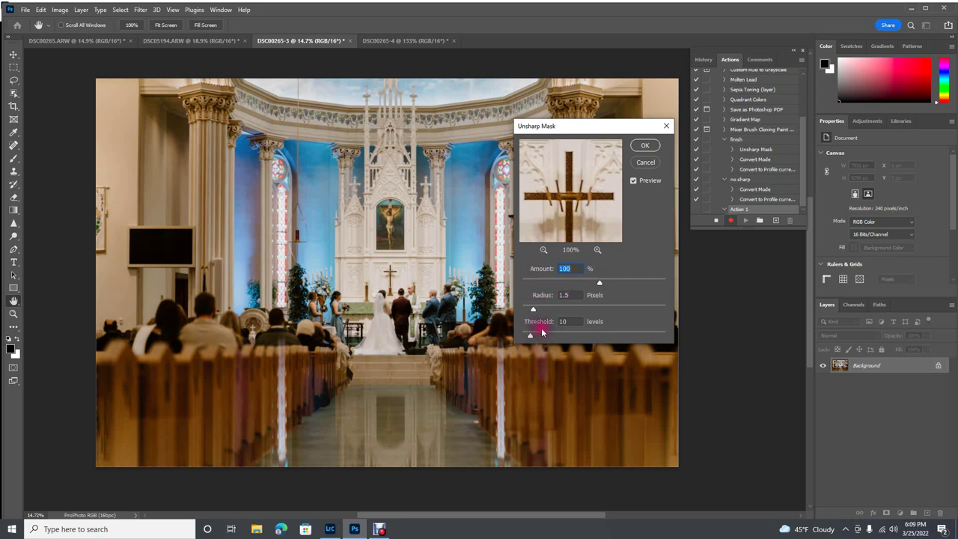
Try an Unsharp Mask amount of 500%, compare the effect on the cross, and return the amount to 100%.
{"action": "left_click", "coordinate": [601, 284]}
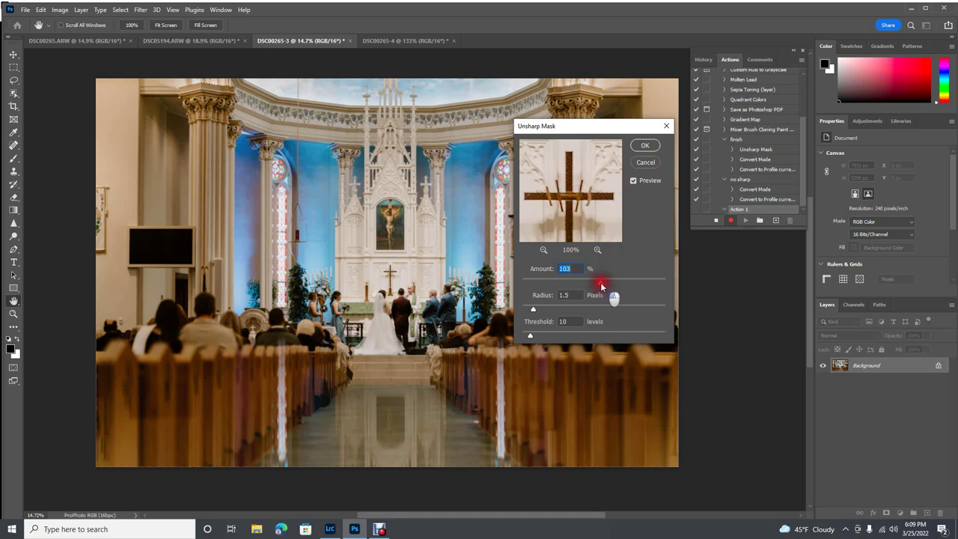
{"action": "left_click_drag", "start_coordinate": [600, 285], "coordinate": [664, 296]}
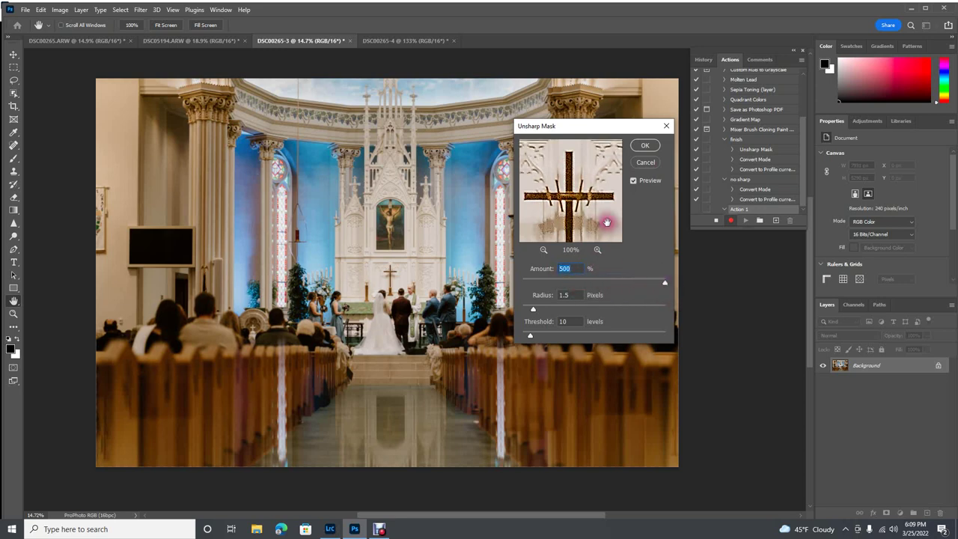
{"action": "left_click_drag", "start_coordinate": [605, 219], "coordinate": [555, 163]}
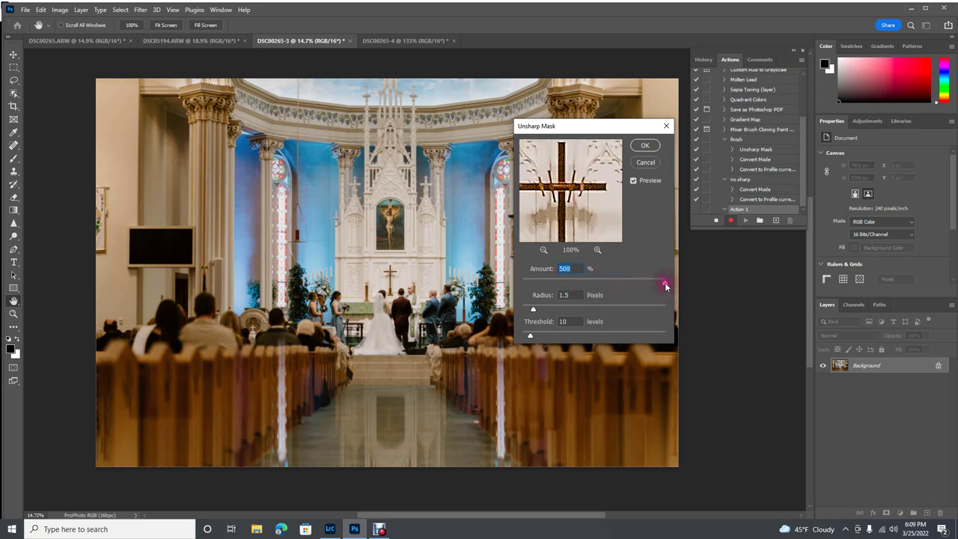
{"action": "left_click_drag", "start_coordinate": [665, 285], "coordinate": [594, 285]}
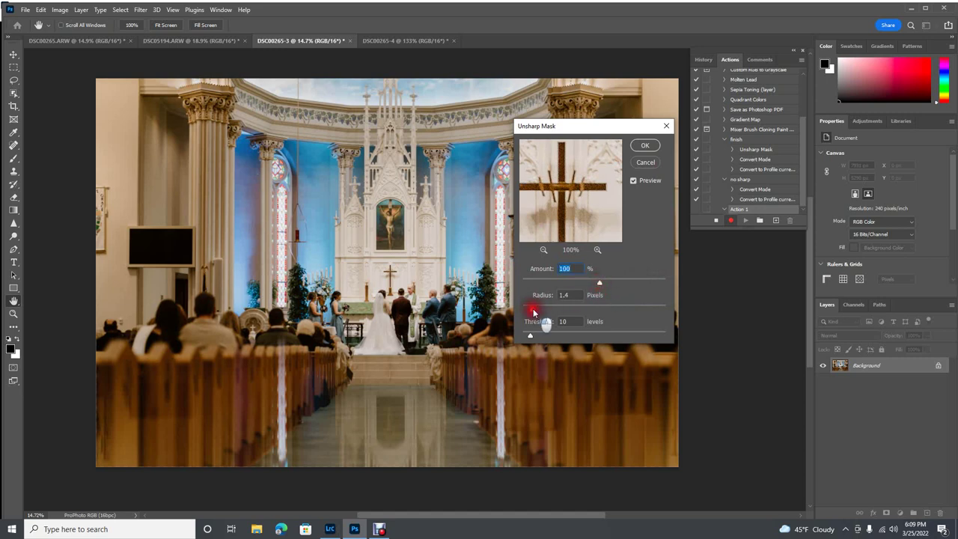
Try an Unsharp Mask radius of 1.4 pixels and inspect the cross in the filter preview.
{"action": "left_click", "coordinate": [533, 310]}
{"action": "left_click", "coordinate": [569, 200]}
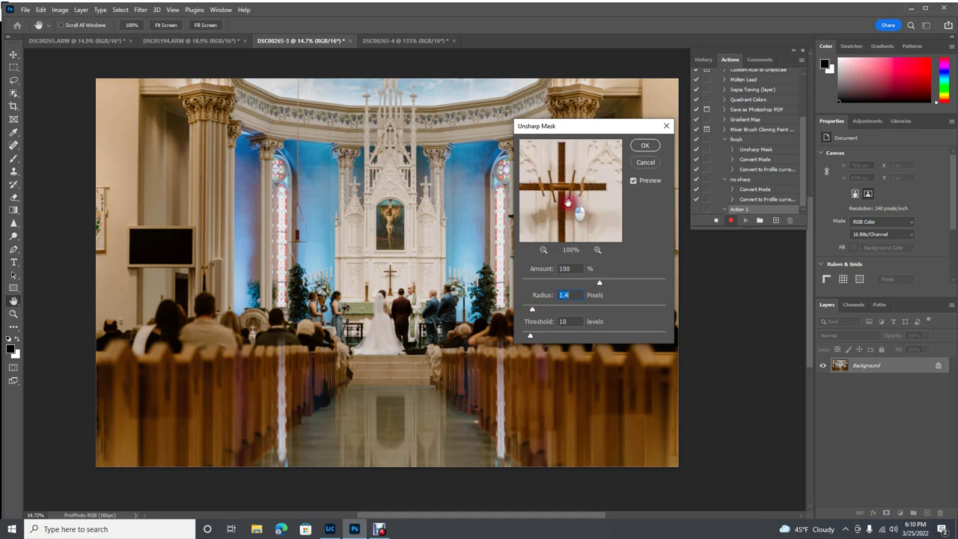
{"action": "left_click_drag", "start_coordinate": [569, 203], "coordinate": [578, 198]}
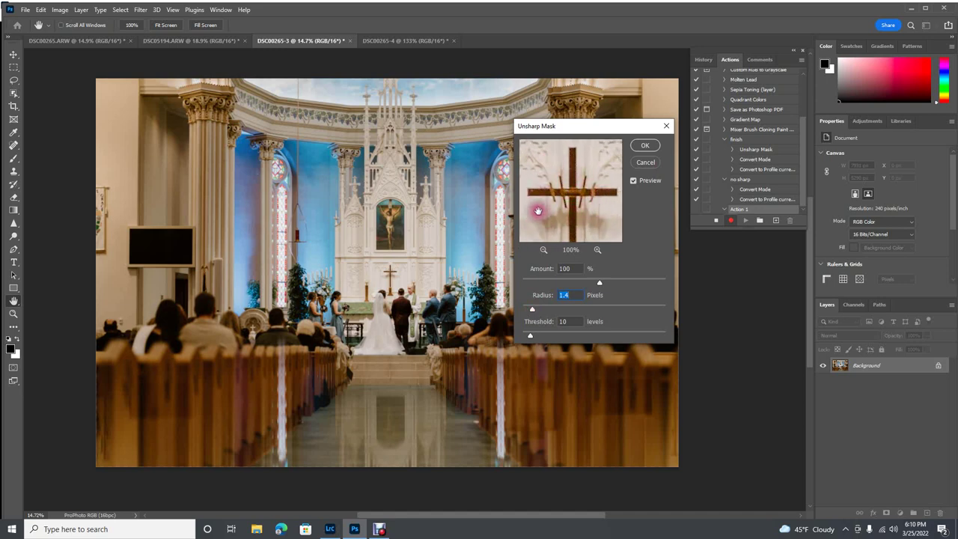
{"action": "left_click_drag", "start_coordinate": [573, 209], "coordinate": [551, 205]}
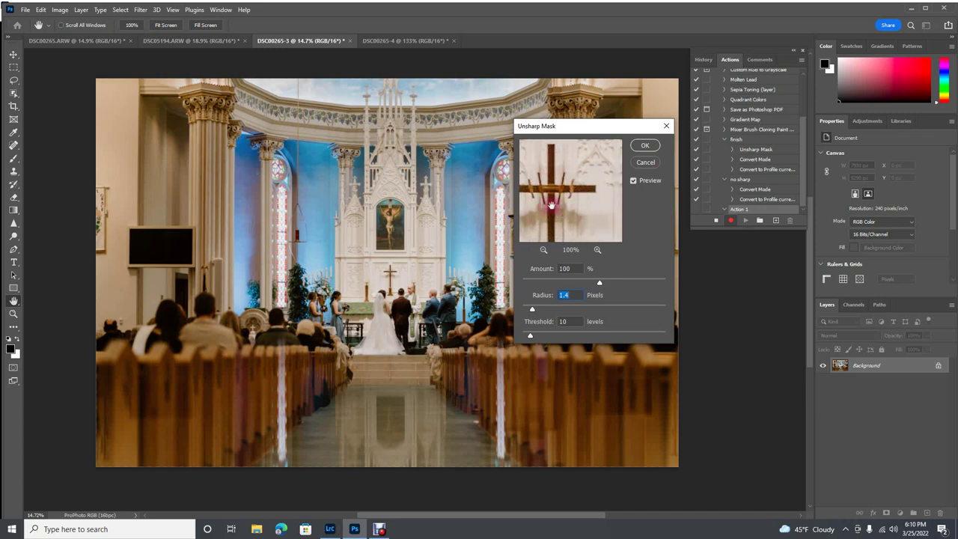
Try a radius of 10.6 pixels, inspect the cross edges, and reduce the radius to 1.6 pixels.
{"action": "left_click_drag", "start_coordinate": [532, 310], "coordinate": [579, 309]}
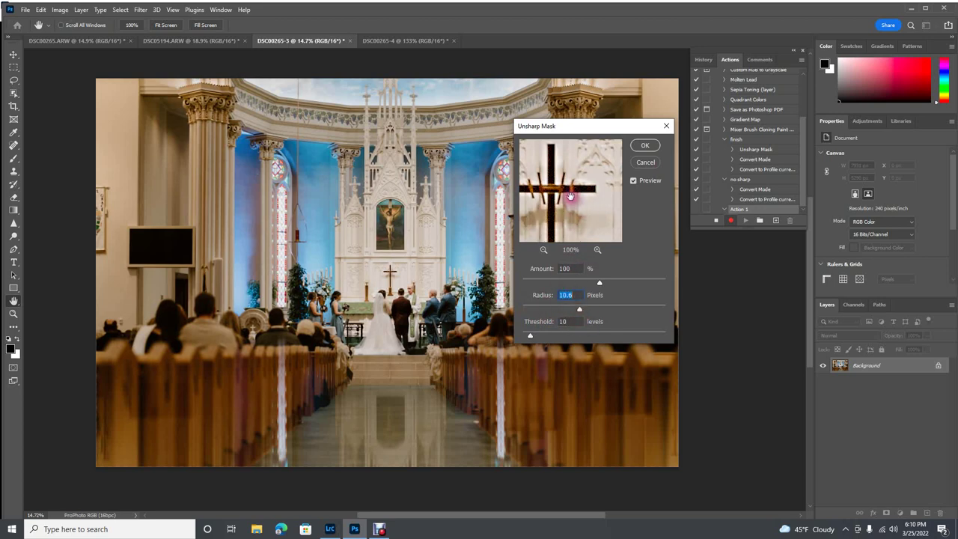
{"action": "left_click_drag", "start_coordinate": [550, 150], "coordinate": [551, 173]}
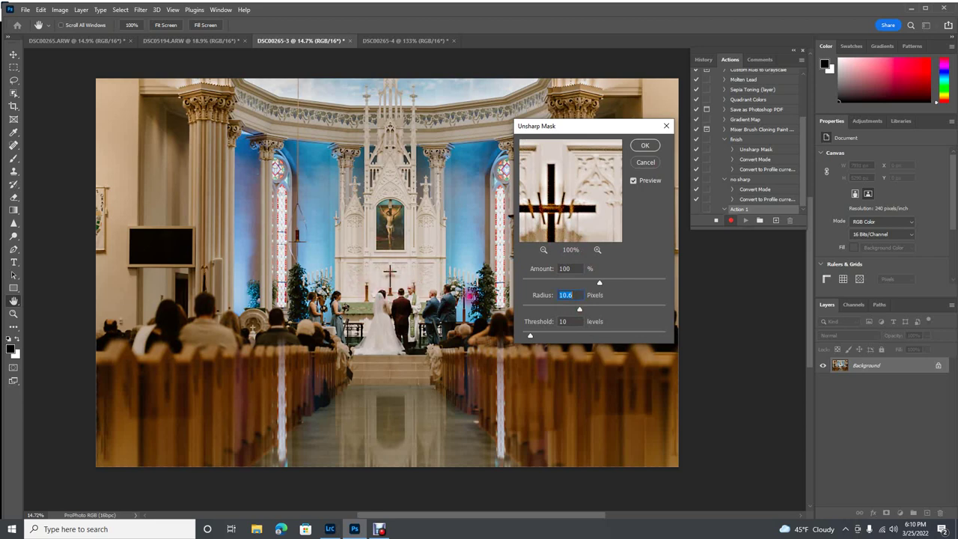
{"action": "left_click_drag", "start_coordinate": [550, 212], "coordinate": [577, 170]}
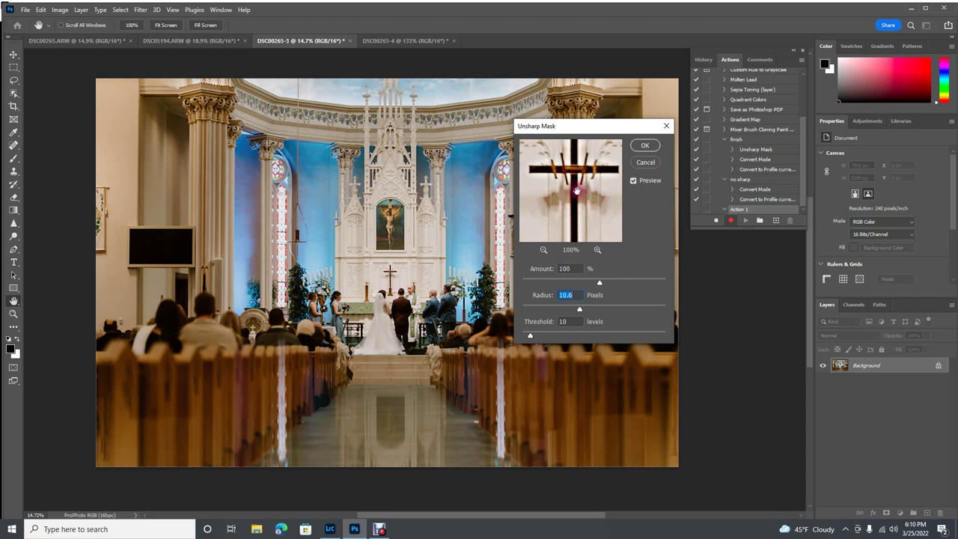
{"action": "left_click_drag", "start_coordinate": [584, 307], "coordinate": [542, 313]}
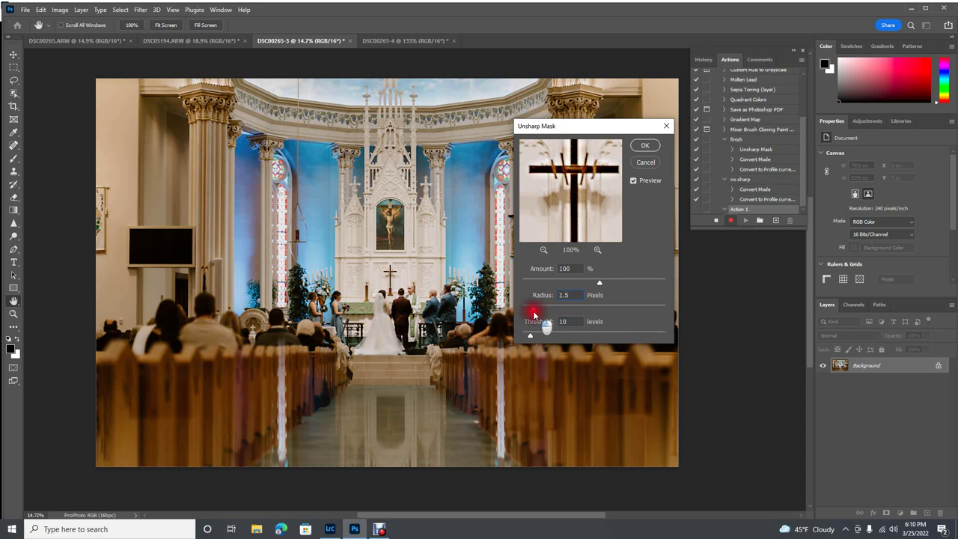
{"action": "left_click_drag", "start_coordinate": [534, 315], "coordinate": [534, 315]}
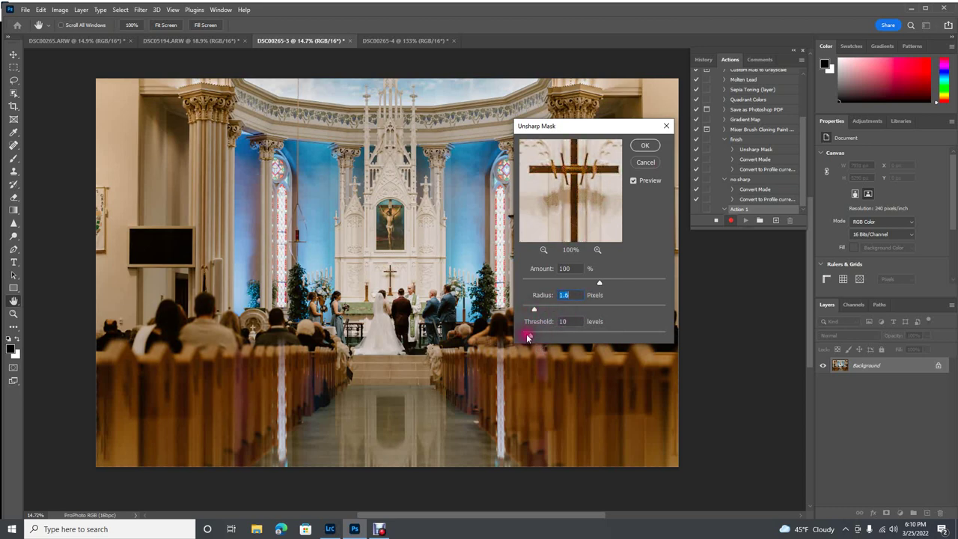
Try a 5.5-pixel radius with threshold values of 111 and 74 levels, comparing the effect around the cross.
{"action": "left_click_drag", "start_coordinate": [534, 310], "coordinate": [563, 307]}
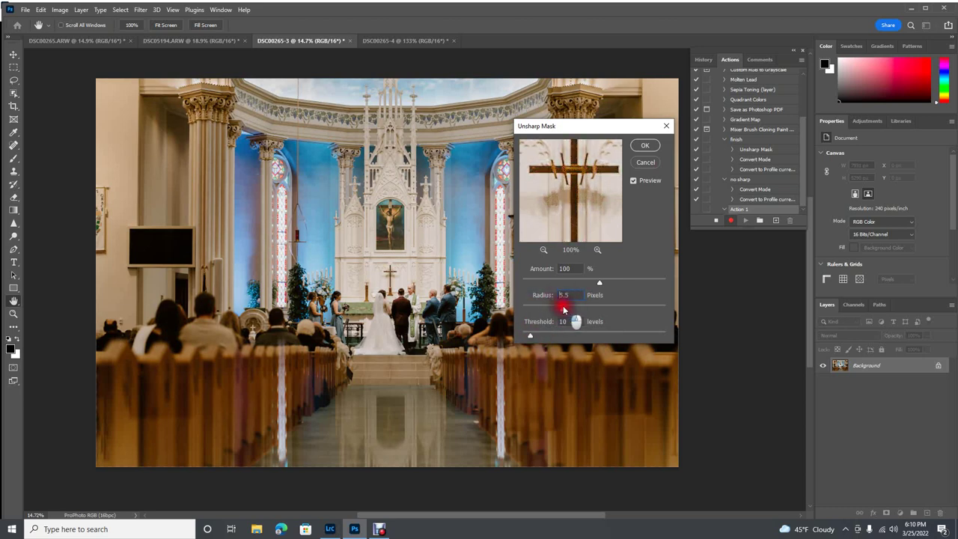
{"action": "left_click_drag", "start_coordinate": [569, 214], "coordinate": [548, 220]}
{"action": "left_click", "coordinate": [531, 336]}
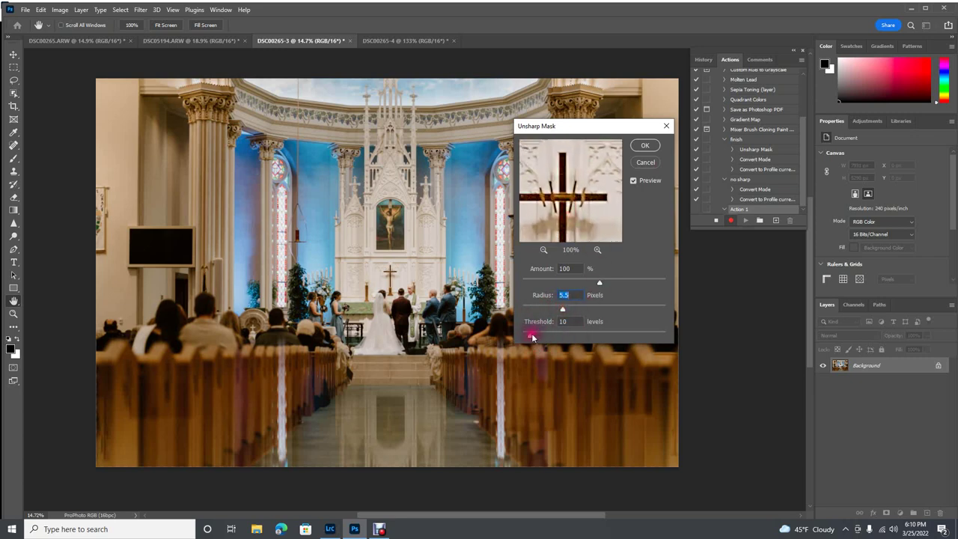
{"action": "left_click_drag", "start_coordinate": [578, 337], "coordinate": [595, 337]}
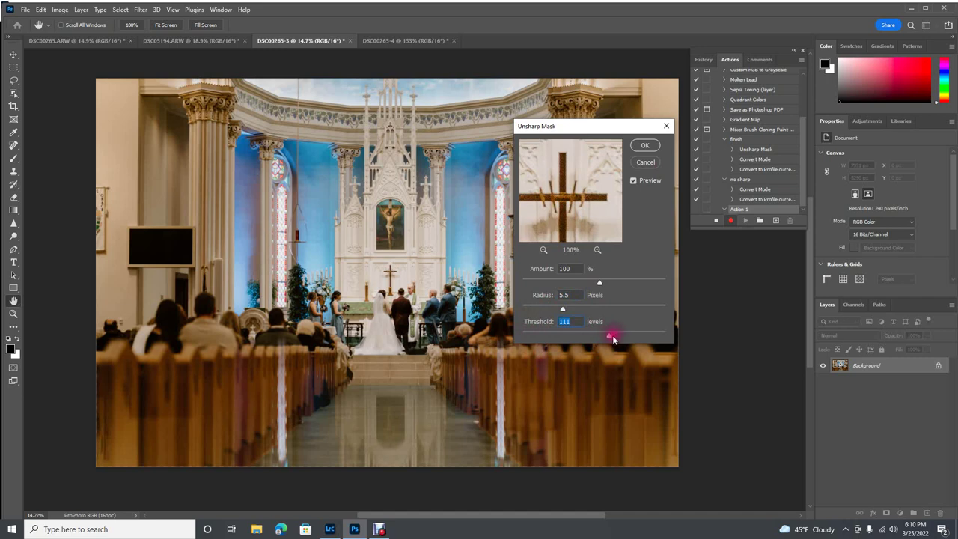
{"action": "left_click_drag", "start_coordinate": [608, 337], "coordinate": [579, 348]}
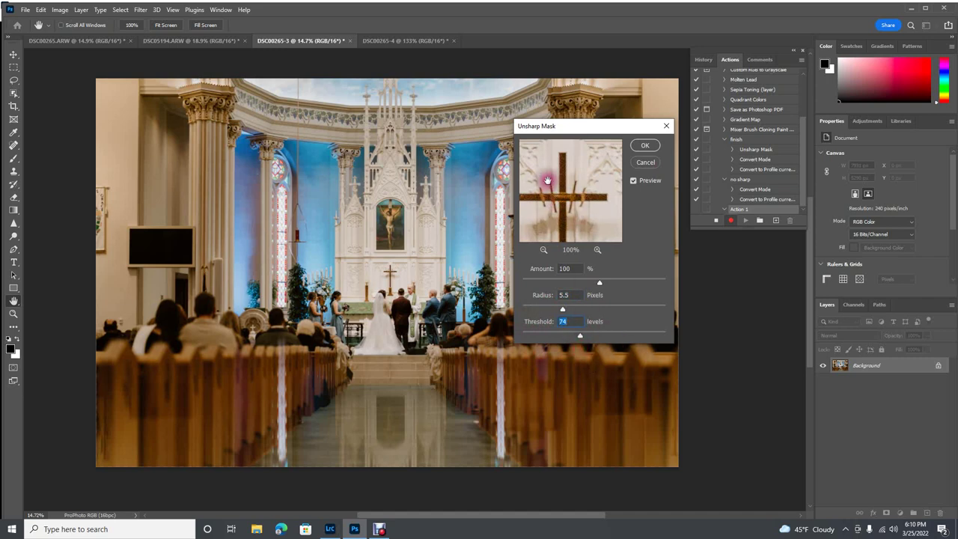
{"action": "left_click_drag", "start_coordinate": [526, 187], "coordinate": [573, 213]}
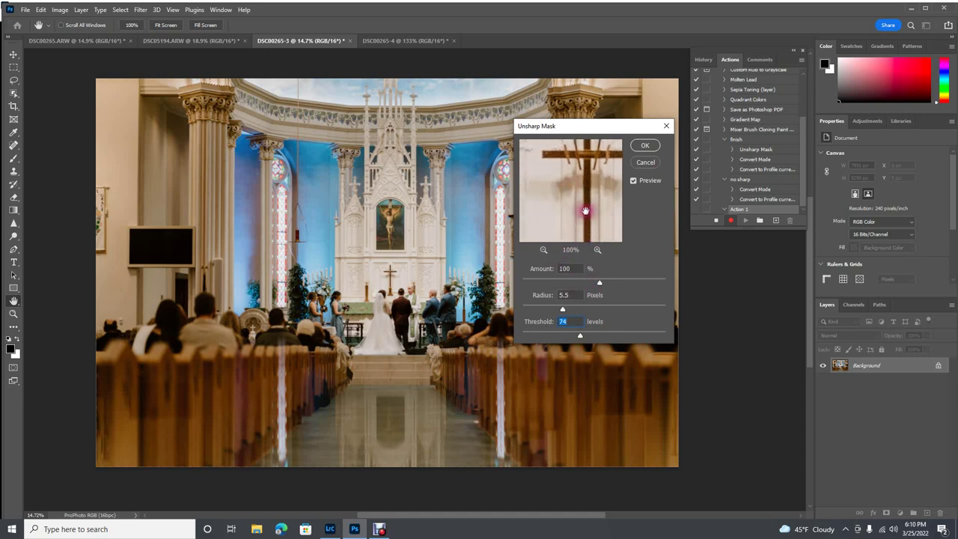
{"action": "left_click_drag", "start_coordinate": [537, 214], "coordinate": [557, 188]}
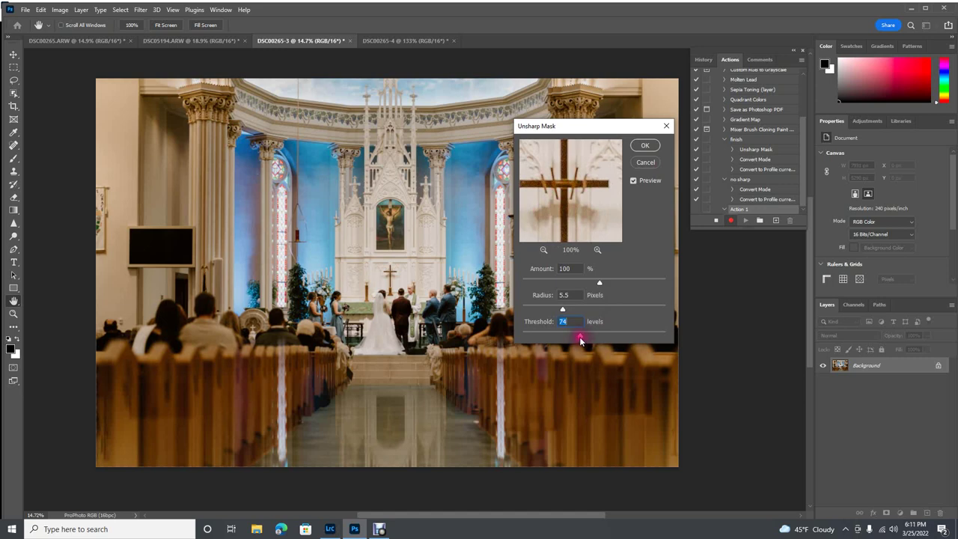
Set the threshold to 11 levels and the radius to 1.5 pixels, and apply the Unsharp Mask.
{"action": "left_click_drag", "start_coordinate": [573, 336], "coordinate": [533, 339]}
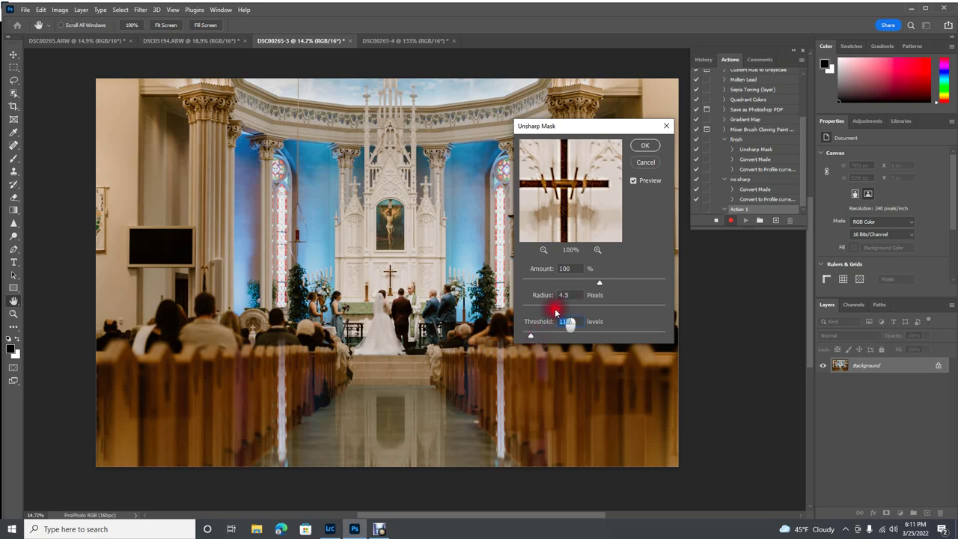
{"action": "left_click_drag", "start_coordinate": [544, 306], "coordinate": [533, 308]}
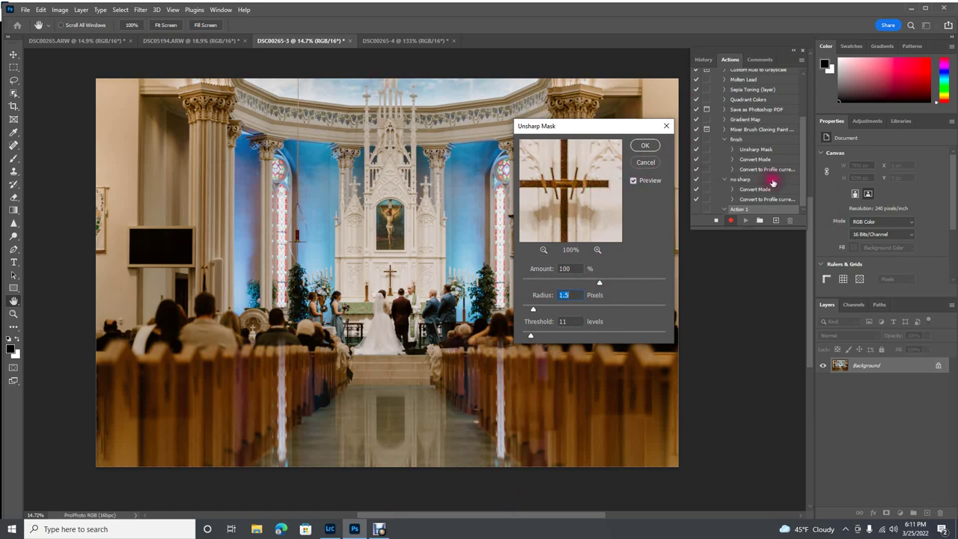
{"action": "left_click", "coordinate": [643, 145]}
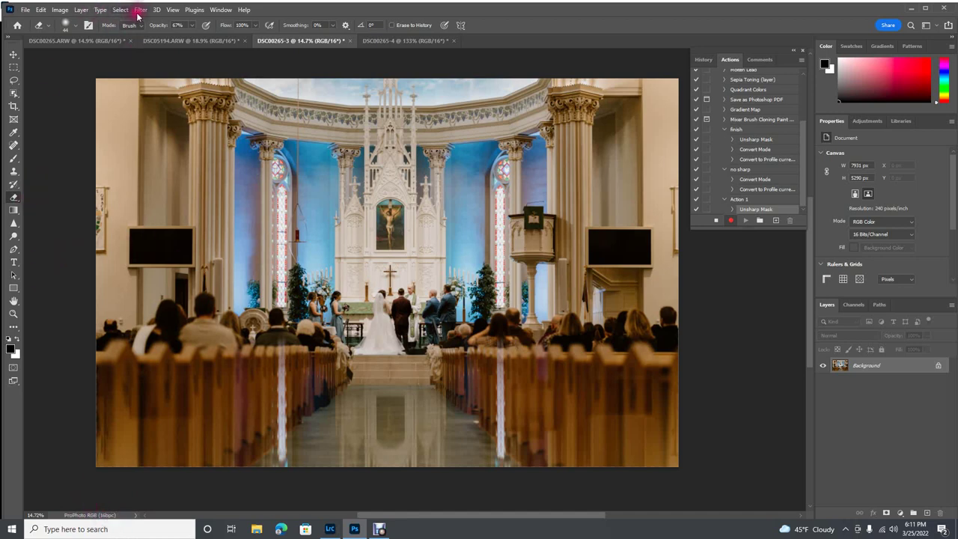
Convert the photo to 8 Bits/Channel as the next command recorded in the action.
{"action": "left_click", "coordinate": [60, 10]}
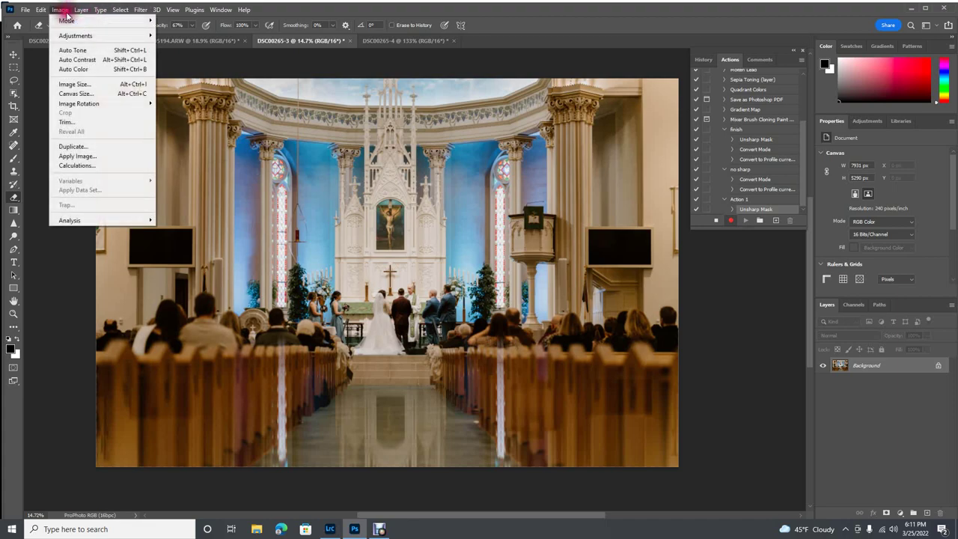
{"action": "mouse_move", "coordinate": [64, 21]}
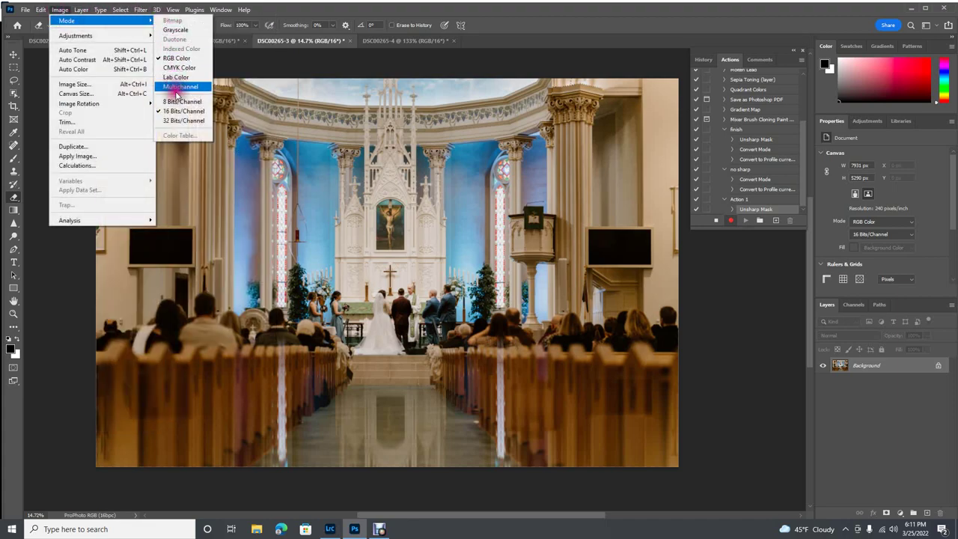
{"action": "left_click", "coordinate": [176, 103]}
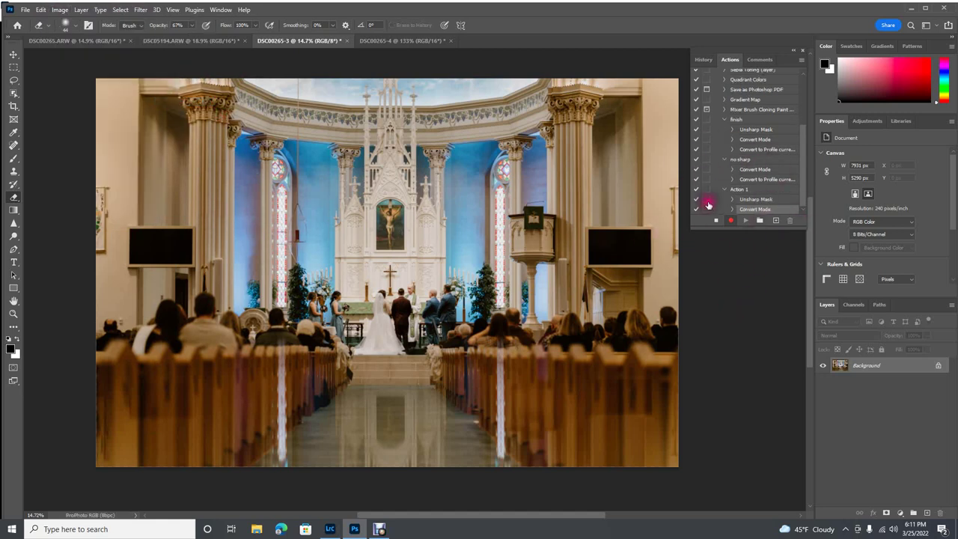
Convert the photo's color profile to sRGB IEC61966-2.1 as part of the recorded action.
{"action": "left_click", "coordinate": [41, 10]}
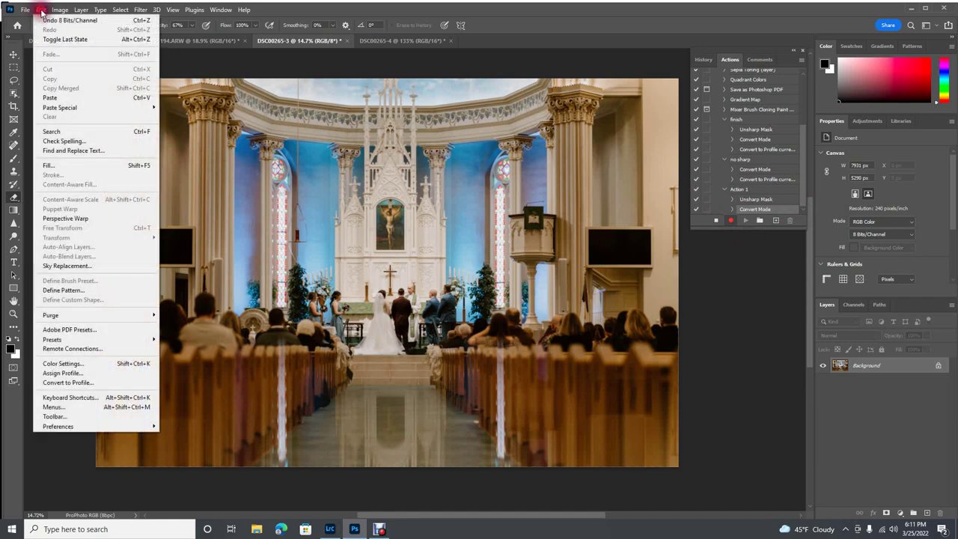
{"action": "left_click", "coordinate": [66, 385]}
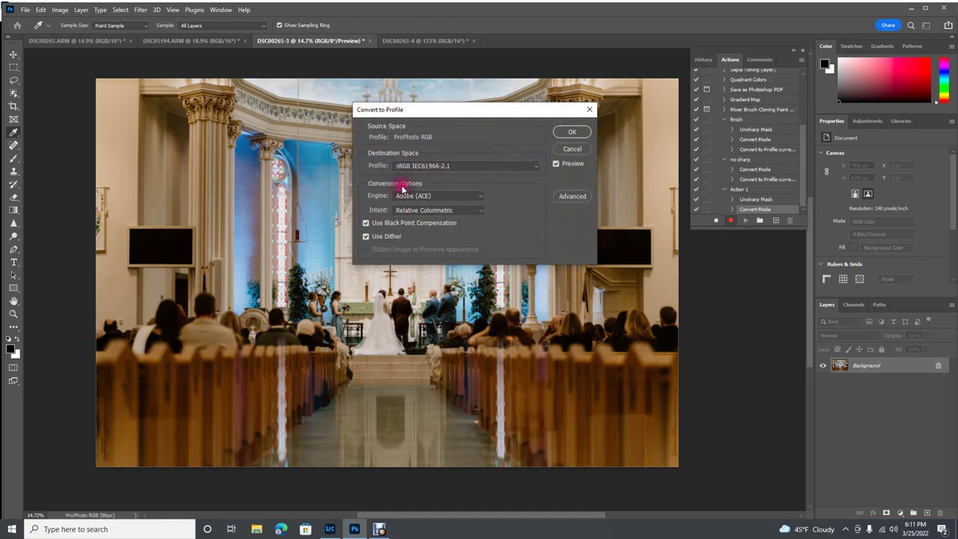
{"action": "left_click", "coordinate": [536, 168]}
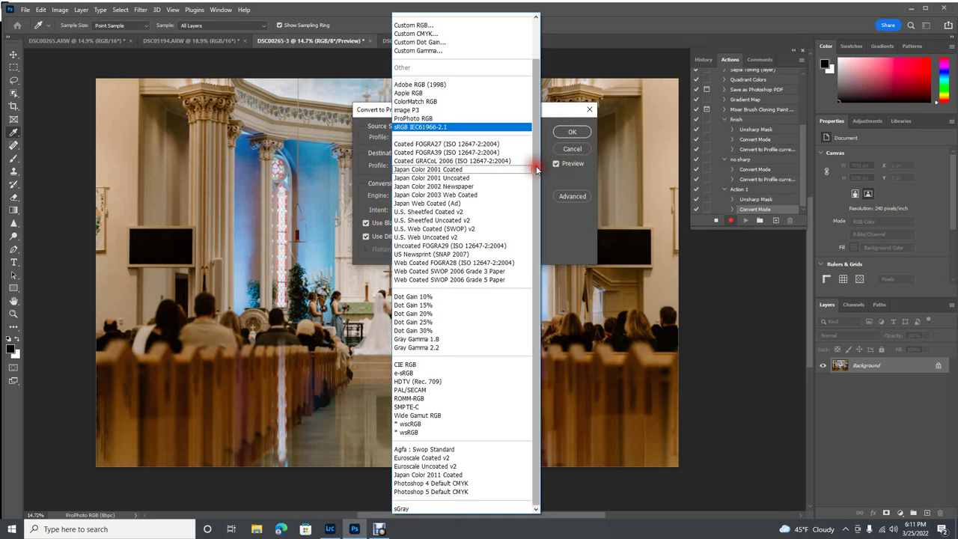
{"action": "left_click", "coordinate": [404, 127]}
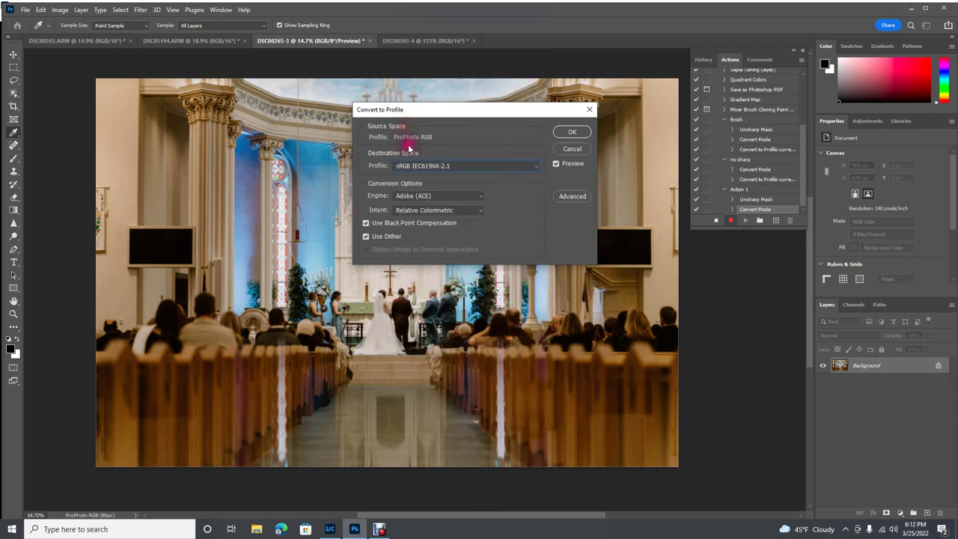
{"action": "left_click", "coordinate": [570, 133]}
{"action": "key", "text": "e"}
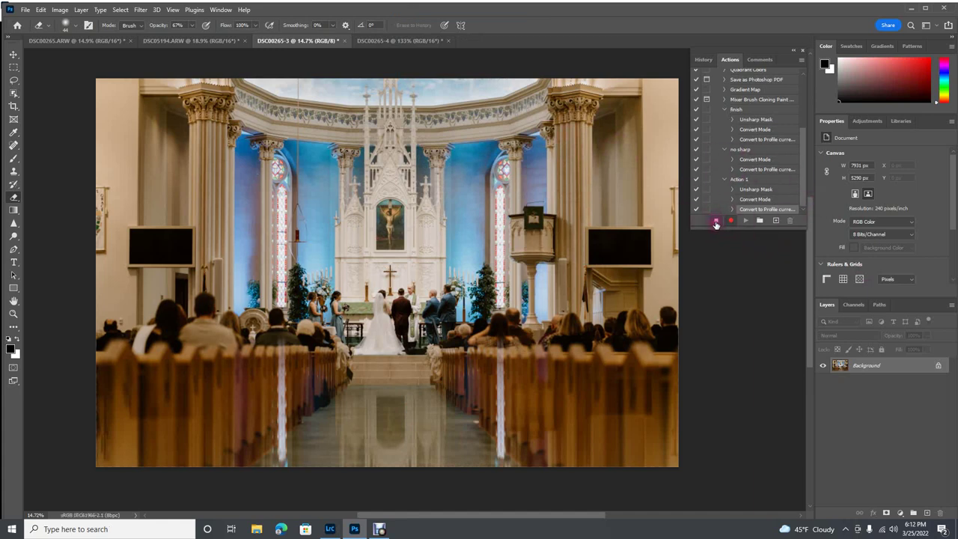
Stop recording the finishing action and run the "no sharp" action on the church photo.
{"action": "left_click", "coordinate": [716, 221]}
{"action": "scroll", "coordinate": [745, 186], "scroll_direction": "up", "scroll_amount": 2}
{"action": "scroll", "coordinate": [745, 186], "scroll_direction": "down", "scroll_amount": 2}
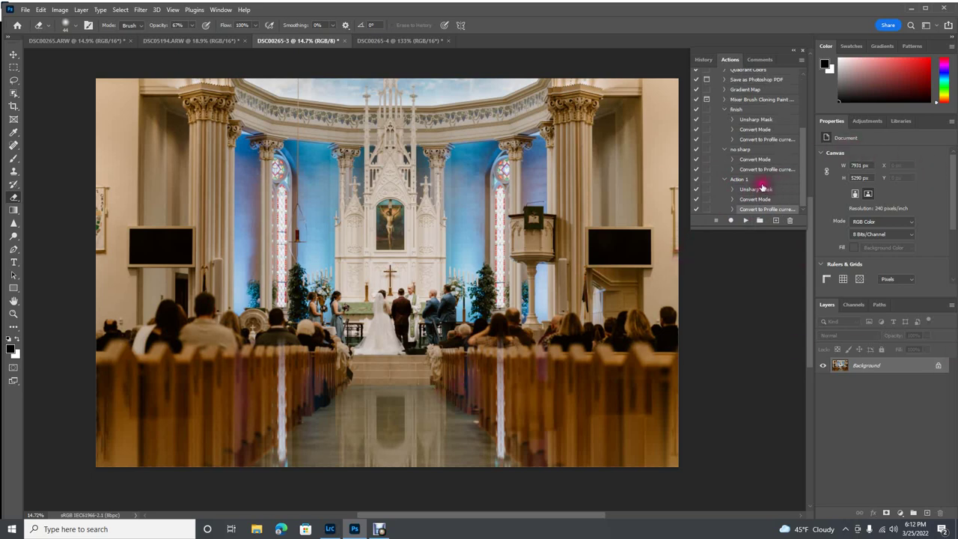
{"action": "left_click", "coordinate": [739, 149]}
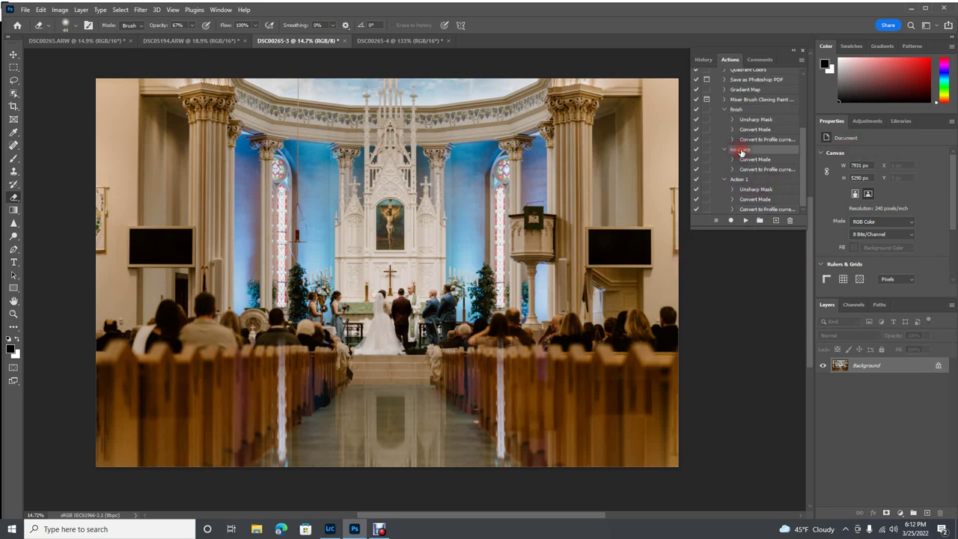
{"action": "left_click", "coordinate": [748, 221]}
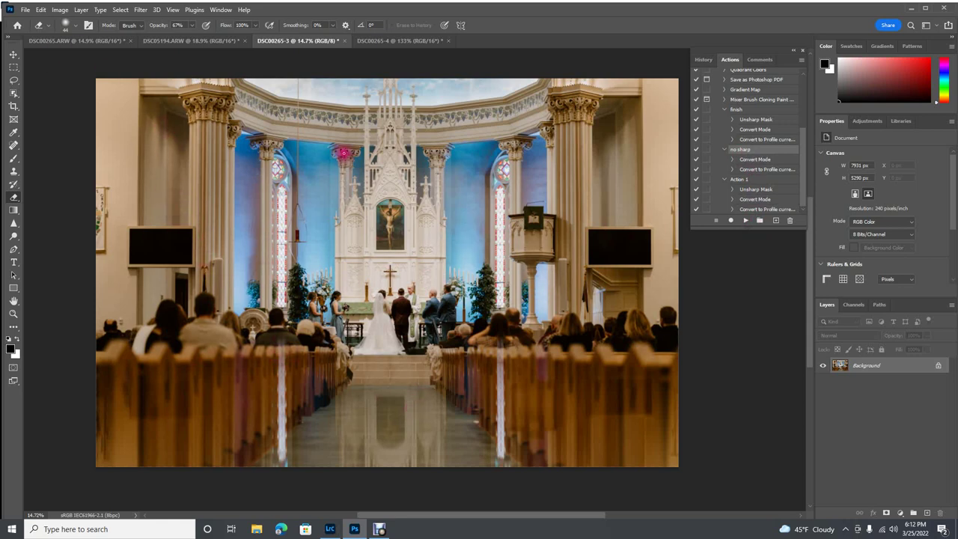
Set up saving the photo as a JPEG in the rings folder, and close the dialog without saving.
{"action": "left_click", "coordinate": [25, 11]}
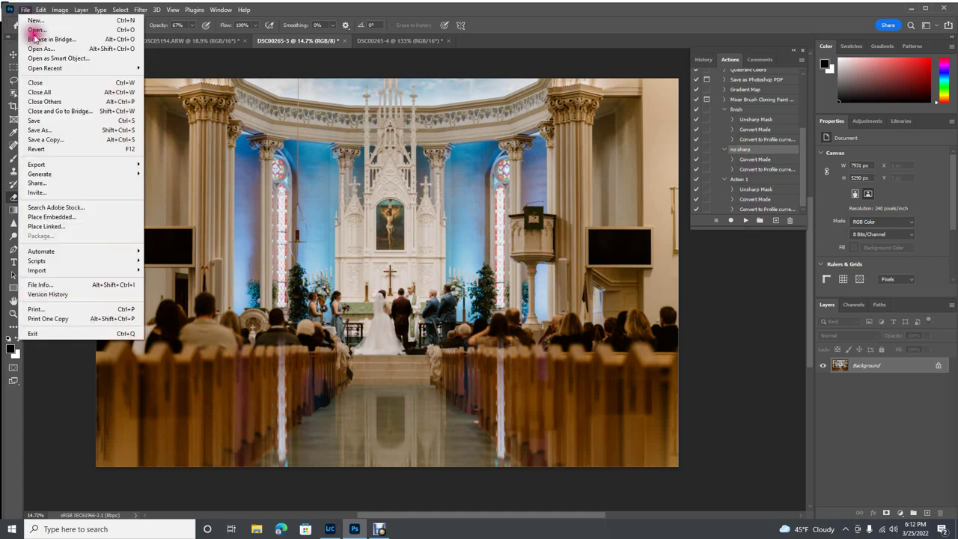
{"action": "left_click", "coordinate": [51, 129]}
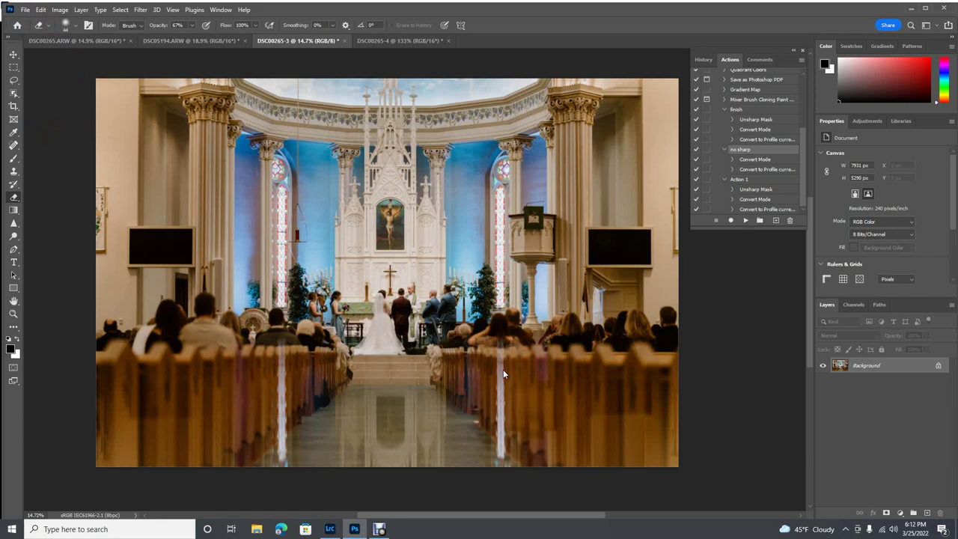
{"action": "key", "text": "ctrl+shift+s"}
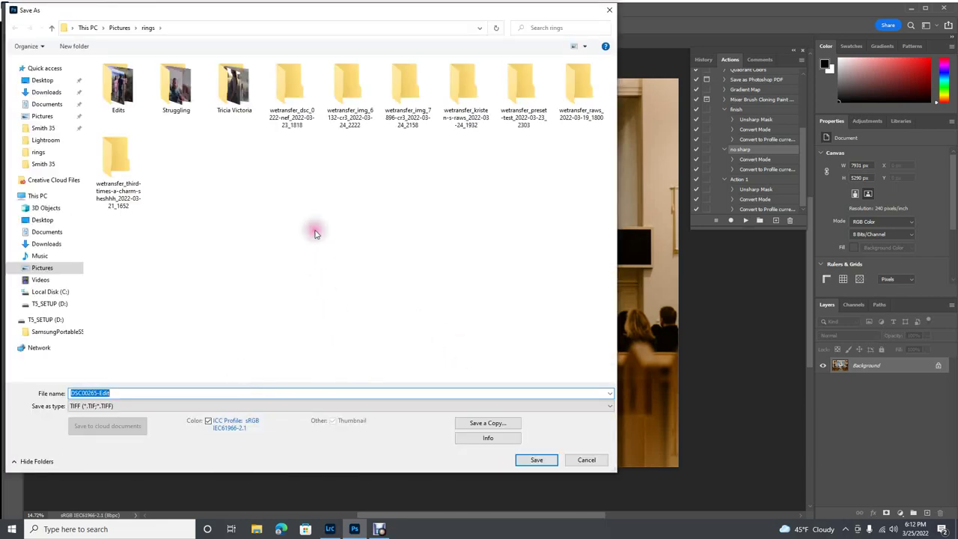
{"action": "left_click", "coordinate": [40, 152]}
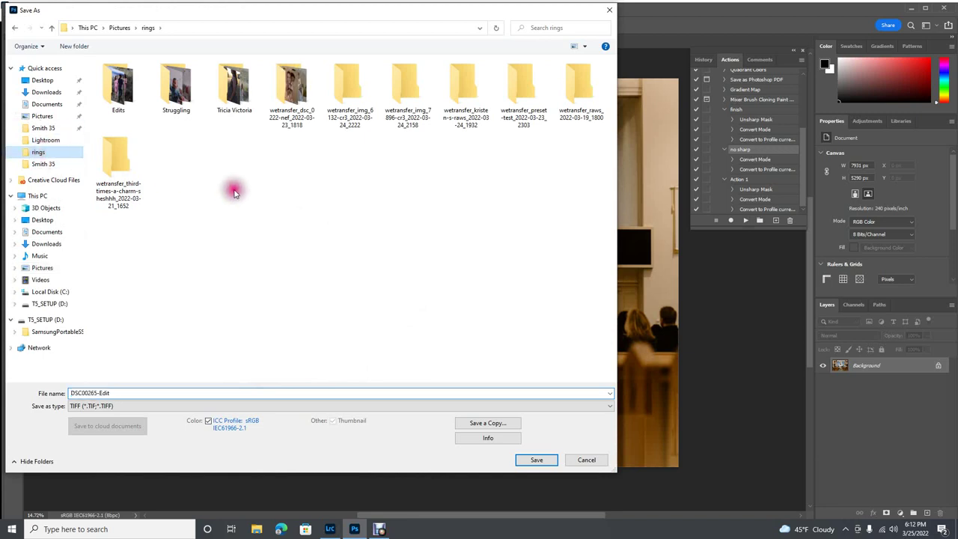
{"action": "left_click", "coordinate": [69, 406]}
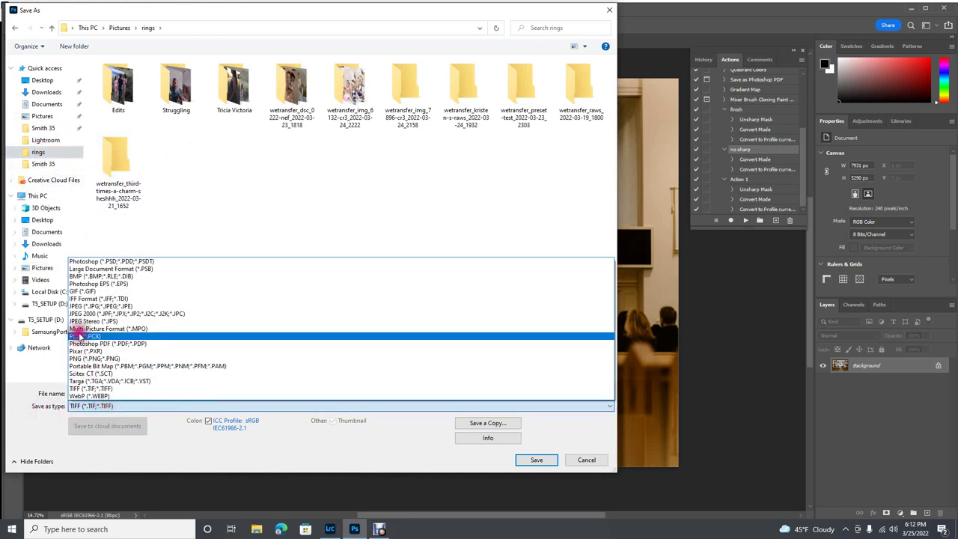
{"action": "left_click", "coordinate": [81, 306]}
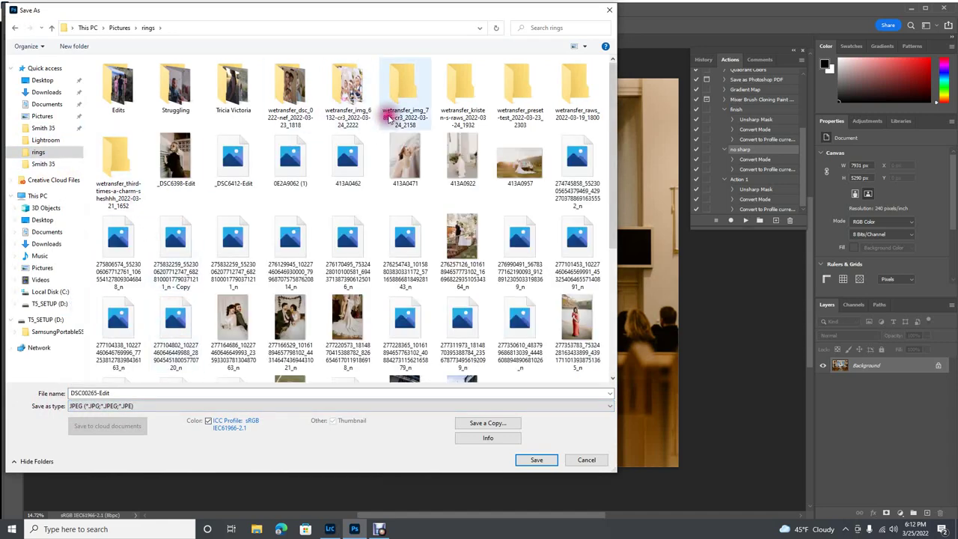
{"action": "left_click", "coordinate": [610, 10]}
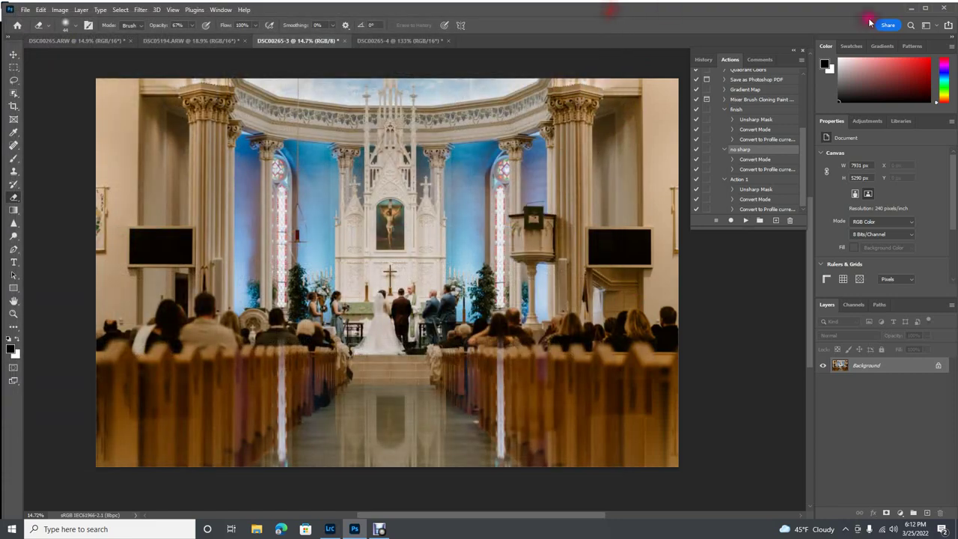
Switch from Photoshop back to the church photo in Lightroom Classic.
{"action": "left_click", "coordinate": [911, 8]}
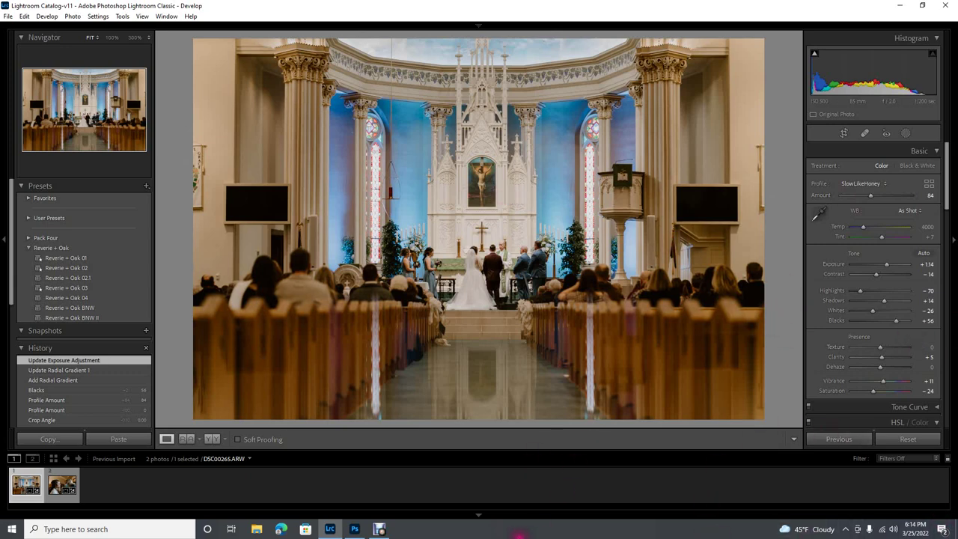
{"action": "left_click", "coordinate": [380, 530]}
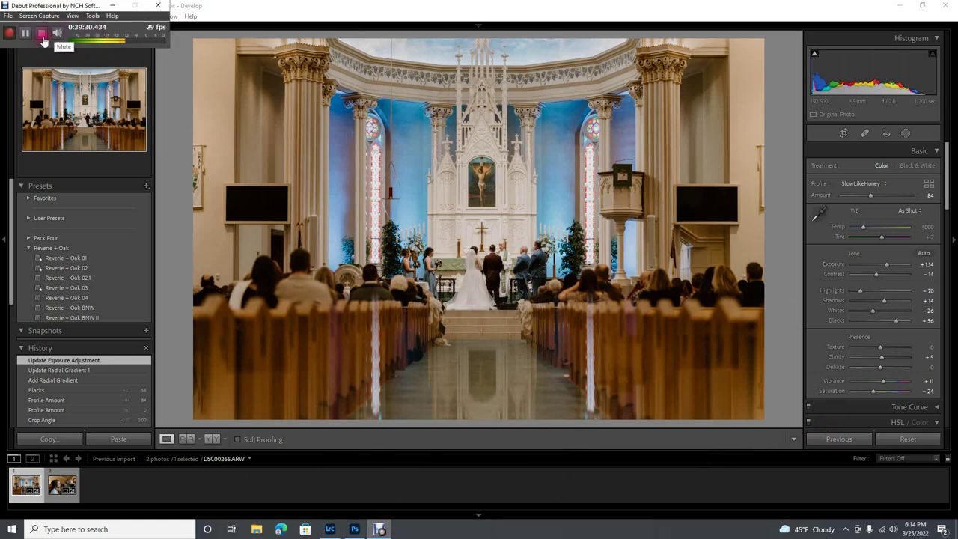